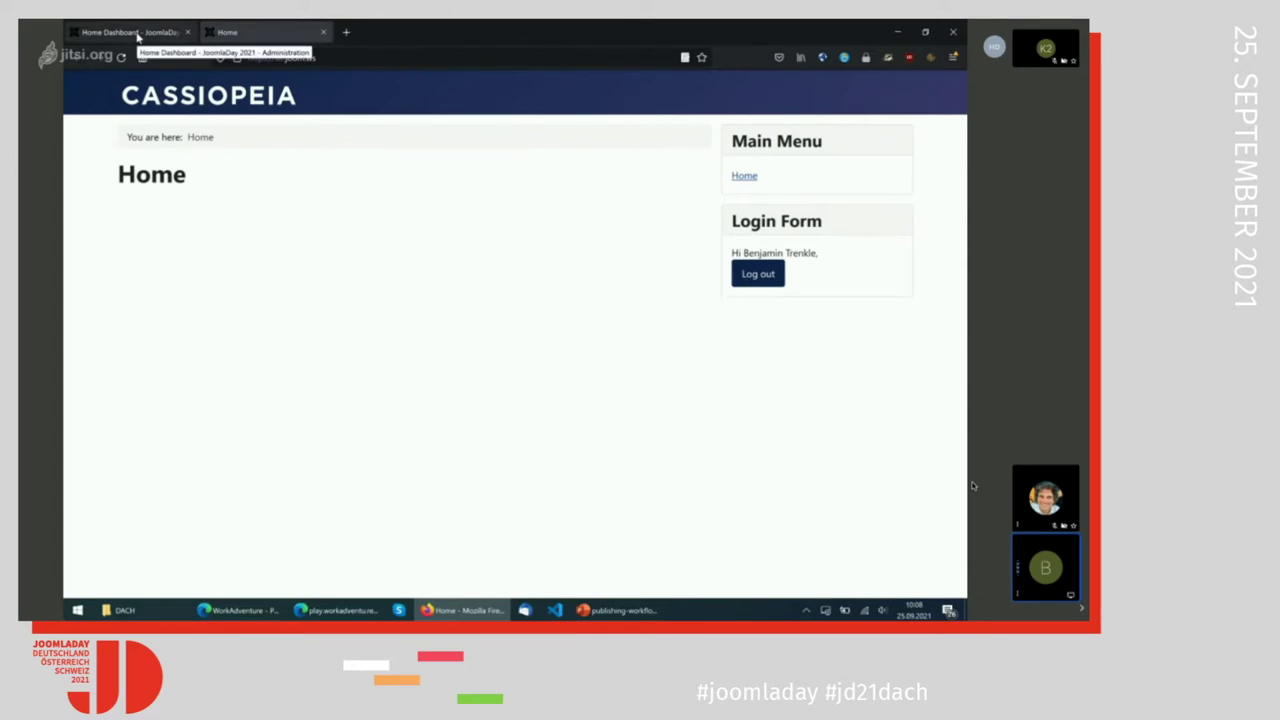
Switch to the Joomla administration and open the list of articles.
click(133, 33)
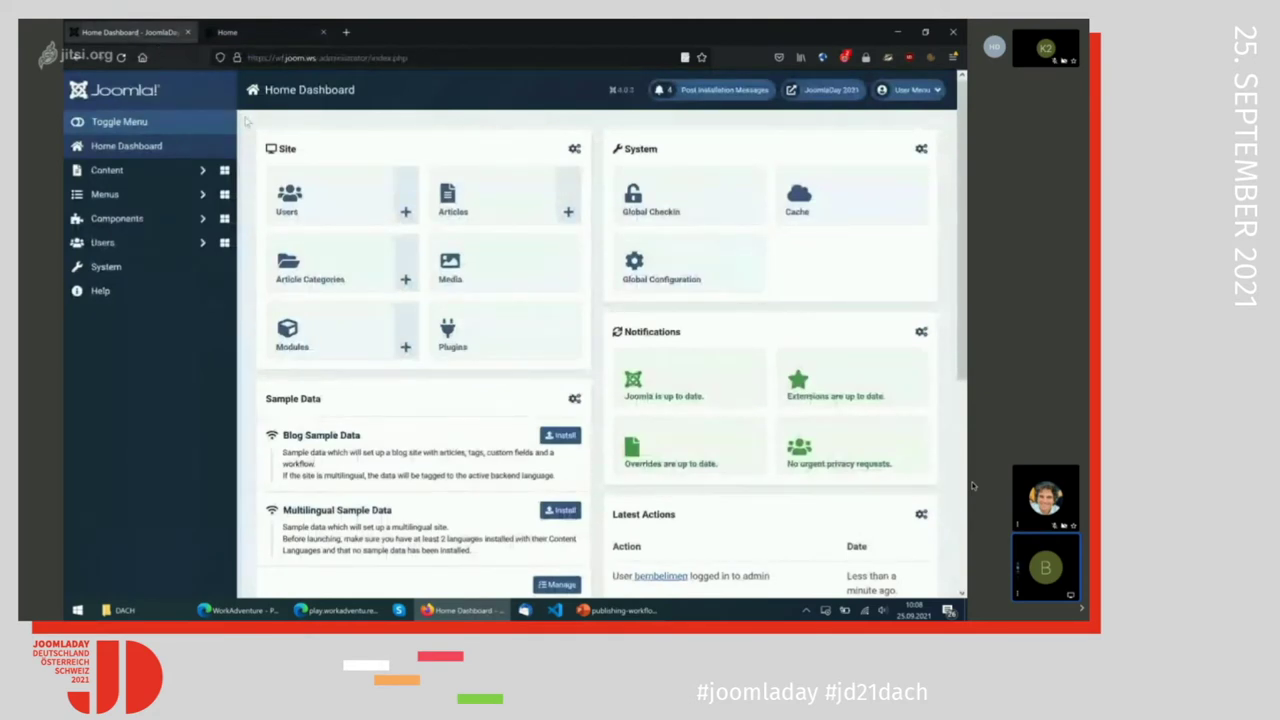
click(183, 171)
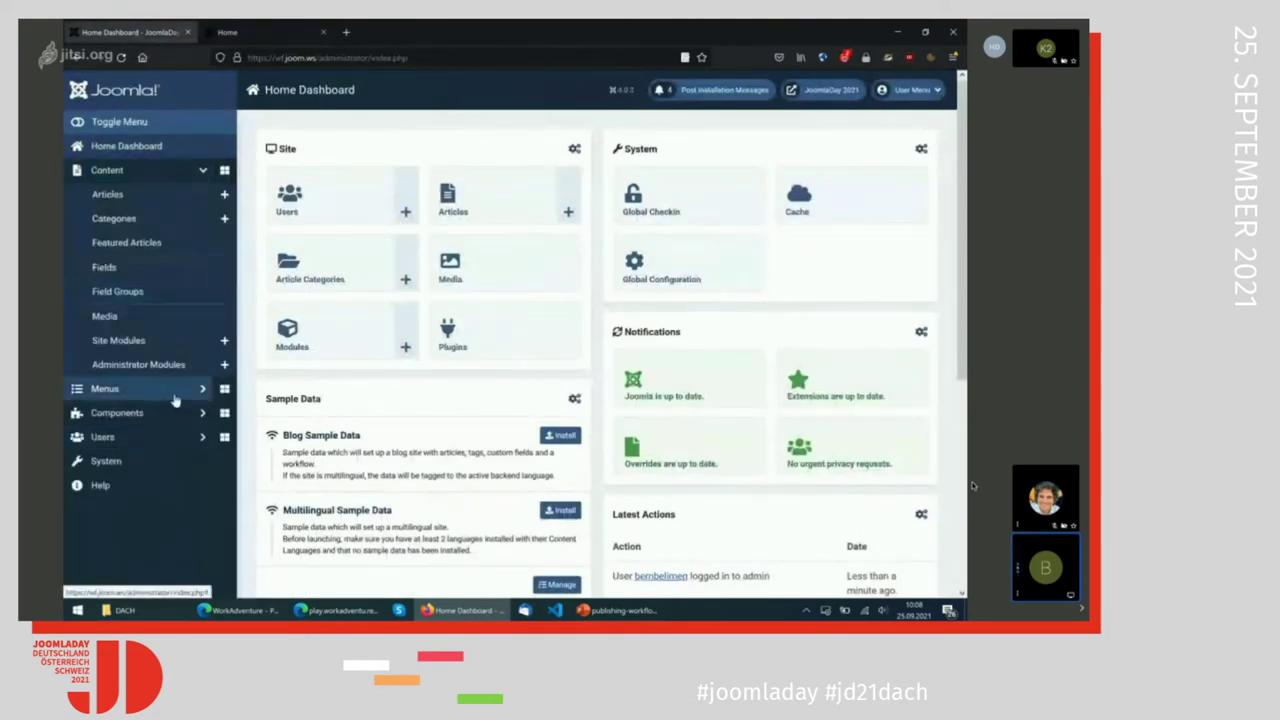
click(175, 393)
click(186, 310)
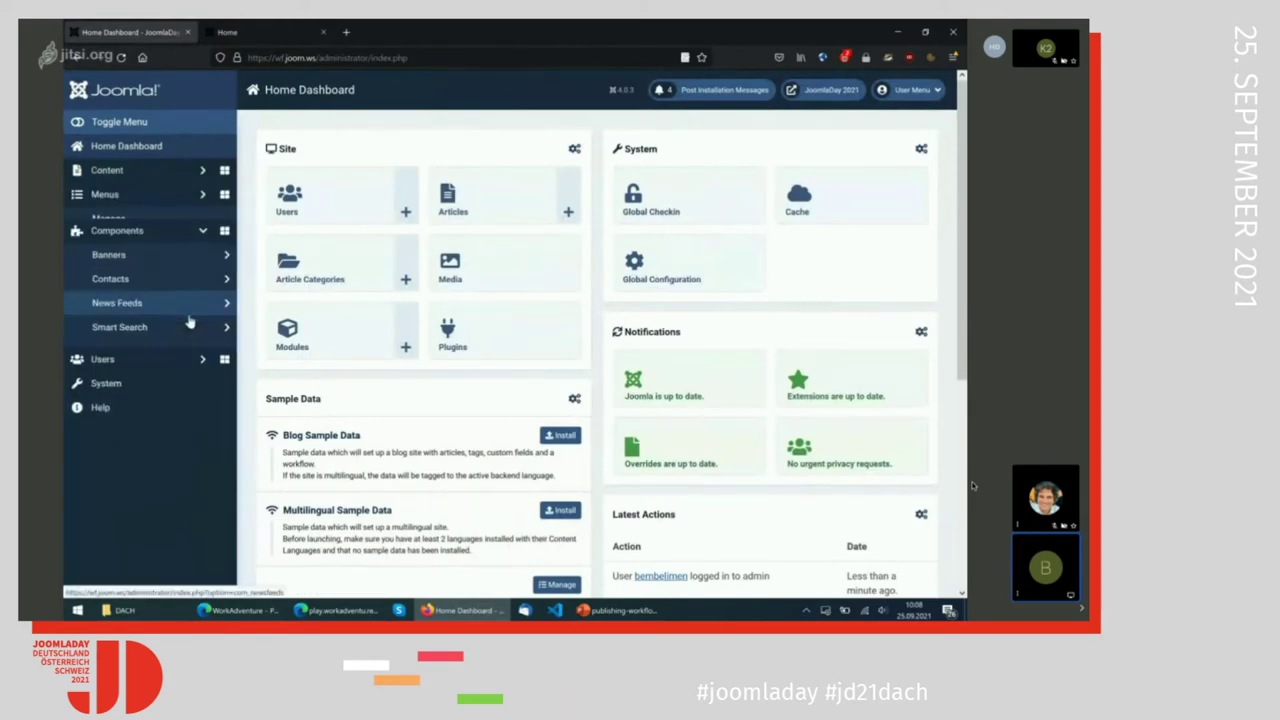
click(165, 174)
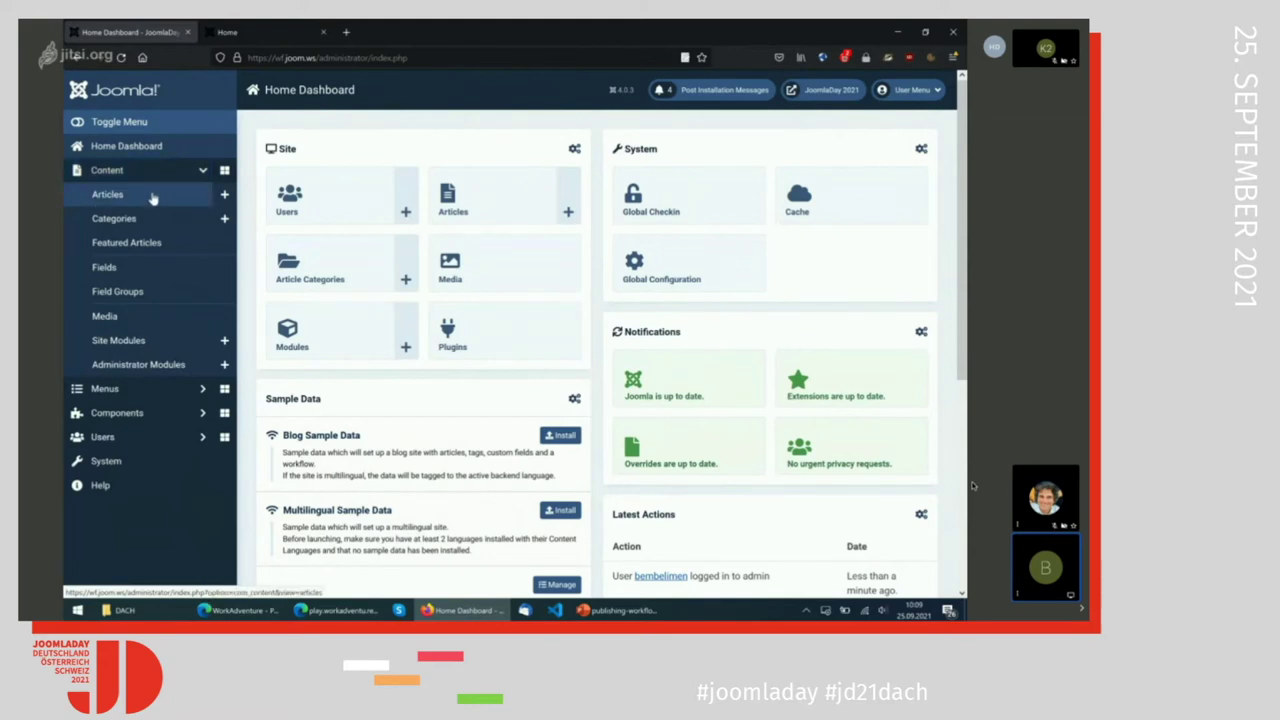
click(152, 197)
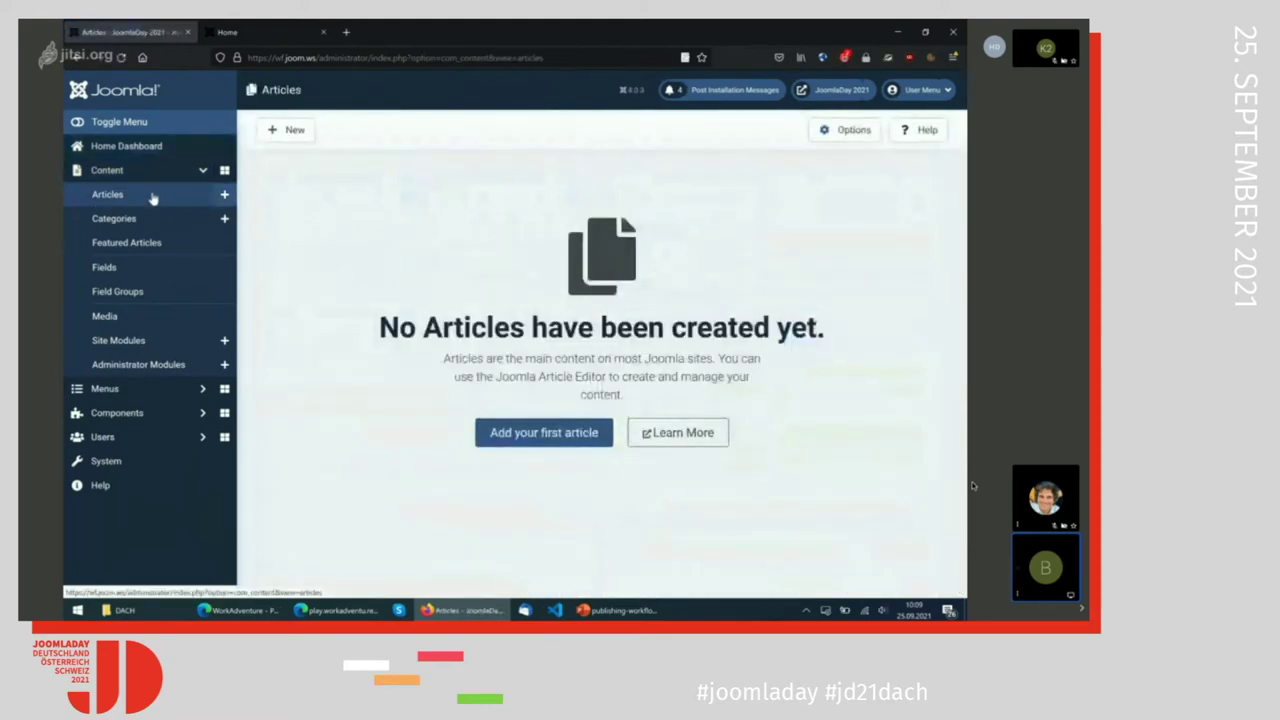
Enable workflows in the integration settings of the Articles options and save the configuration.
click(853, 132)
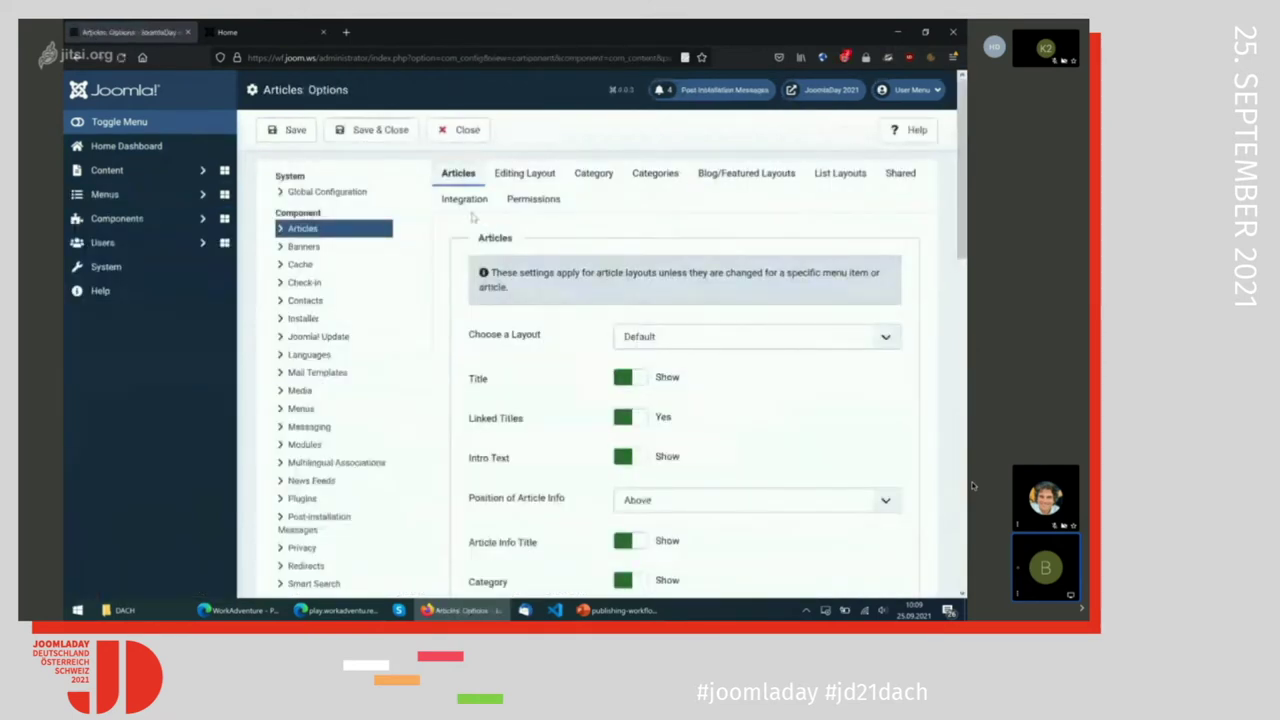
click(464, 199)
scroll(576, 426, down, 3)
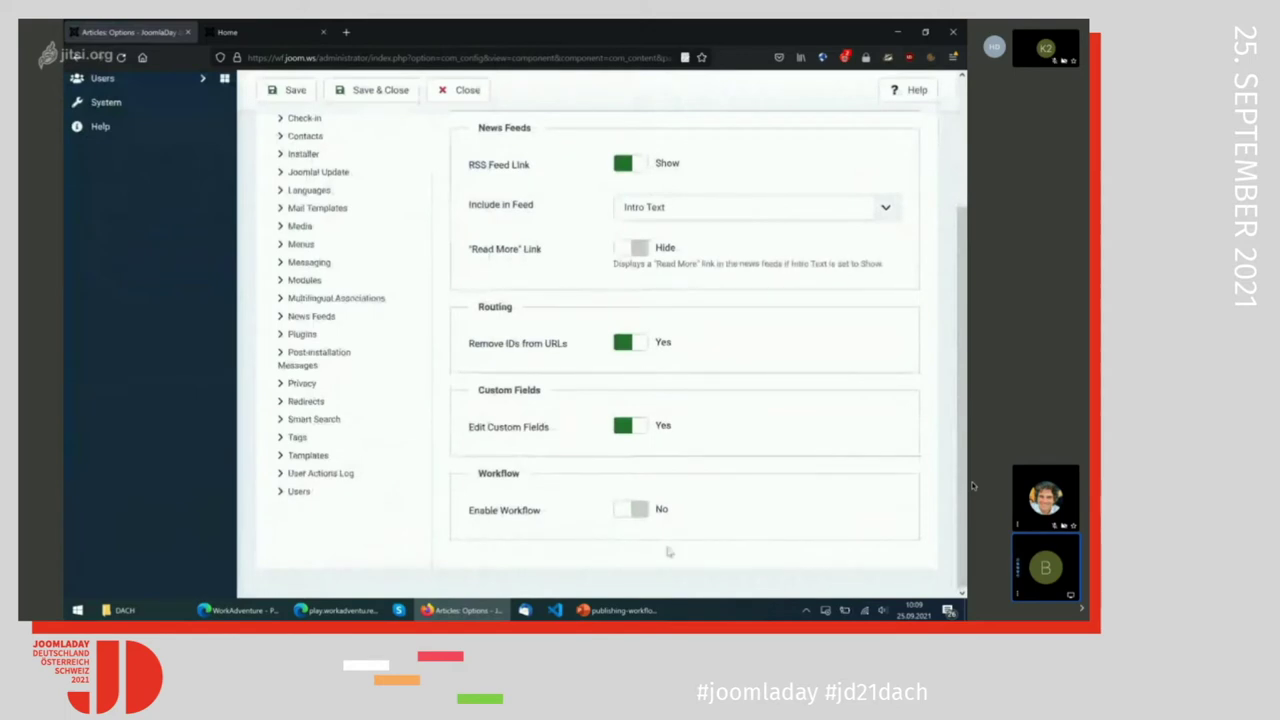
click(633, 510)
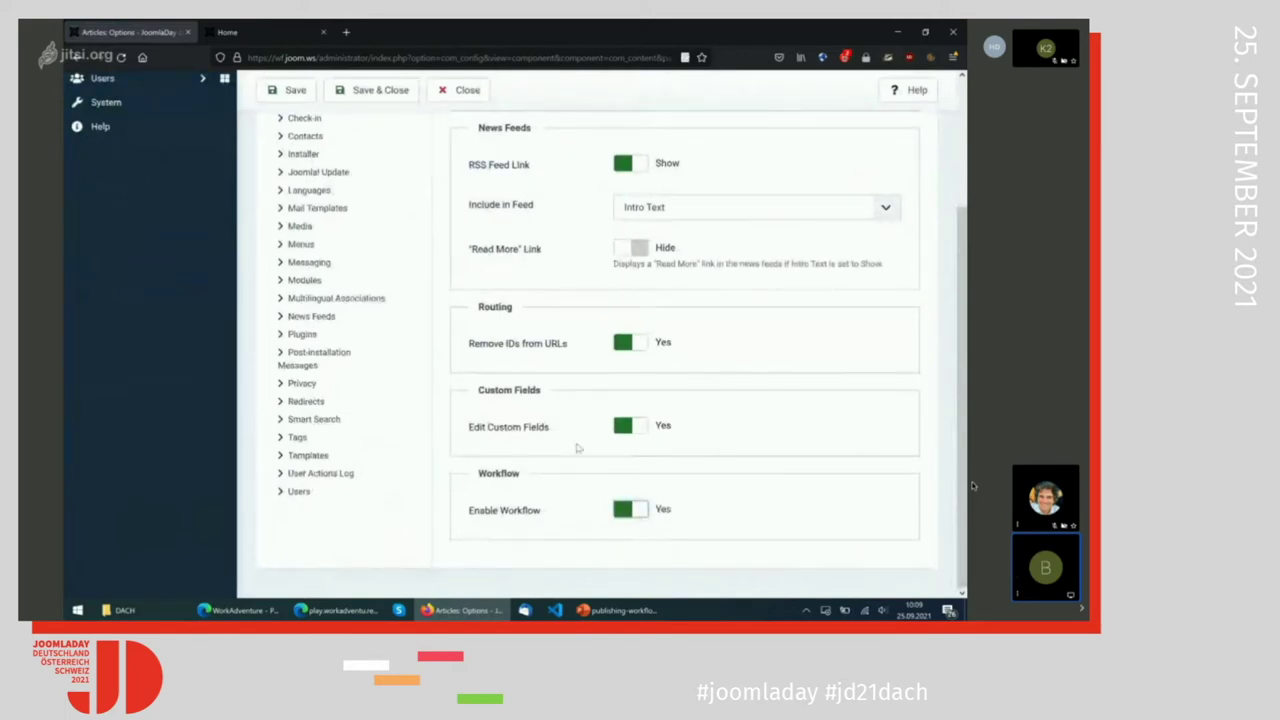
scroll(579, 448, up, 5)
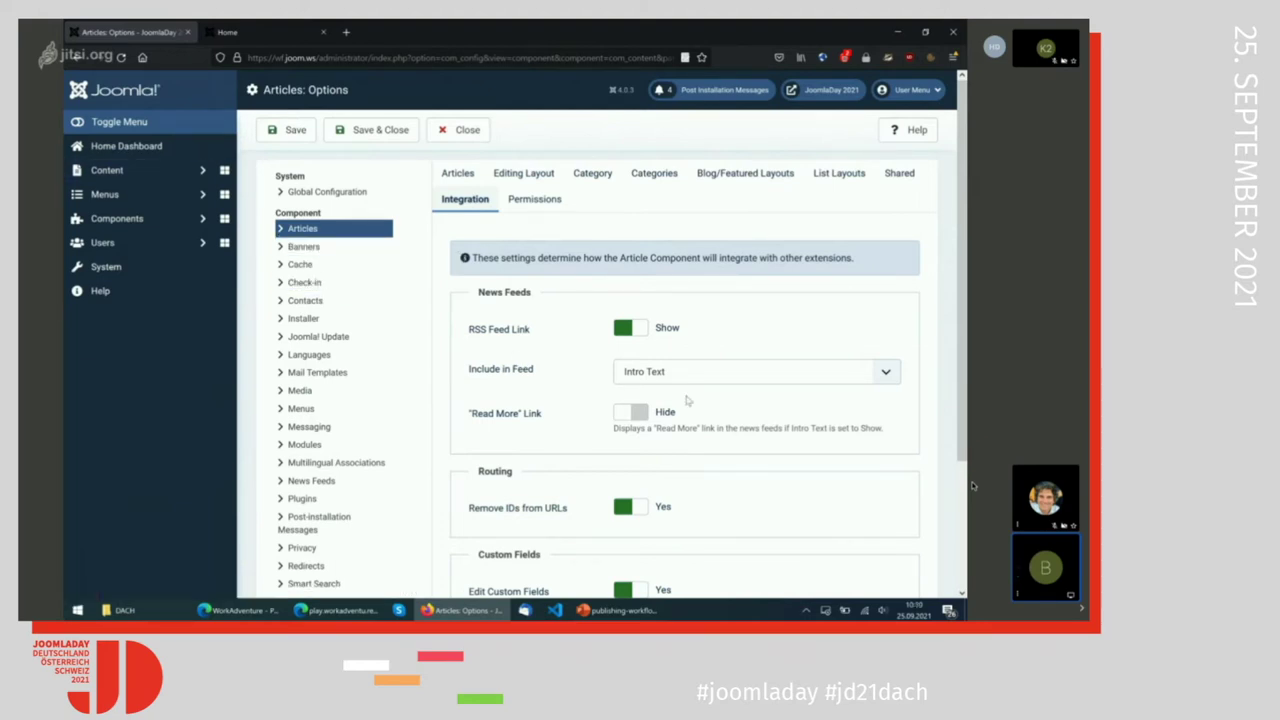
click(294, 132)
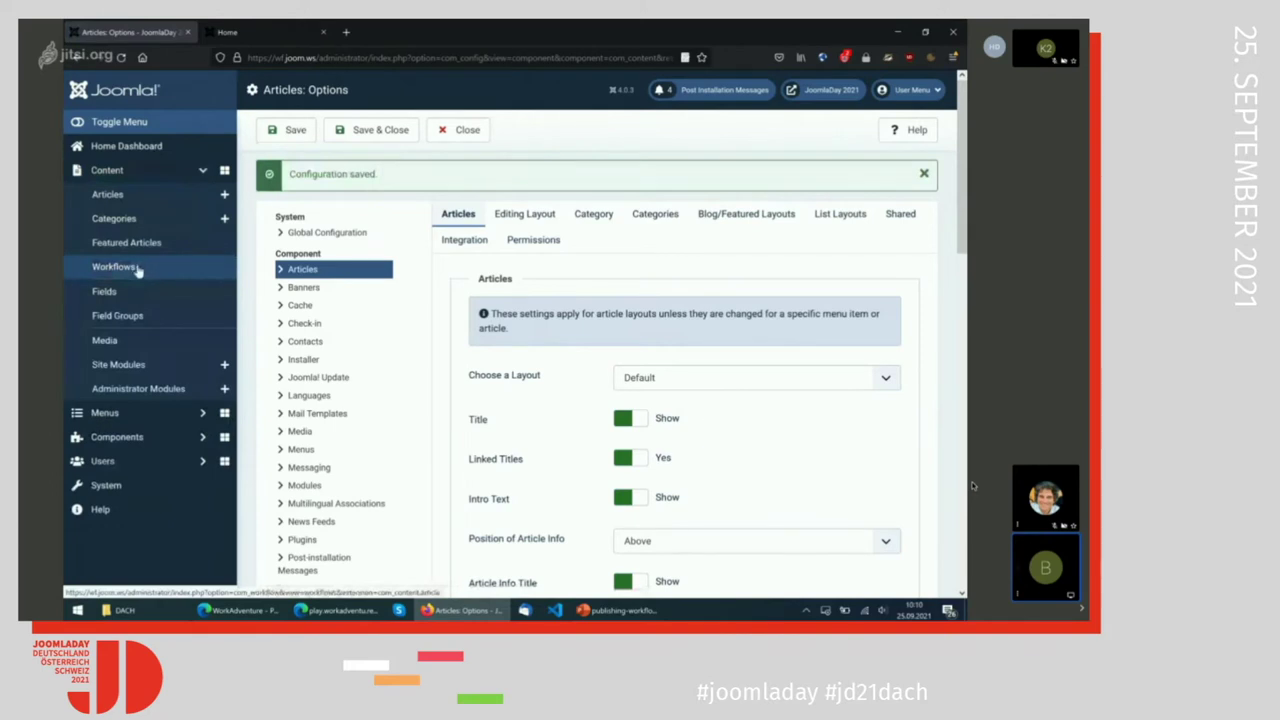
Open the workflows list and examine the stages and transitions of the Basic Workflow.
click(116, 268)
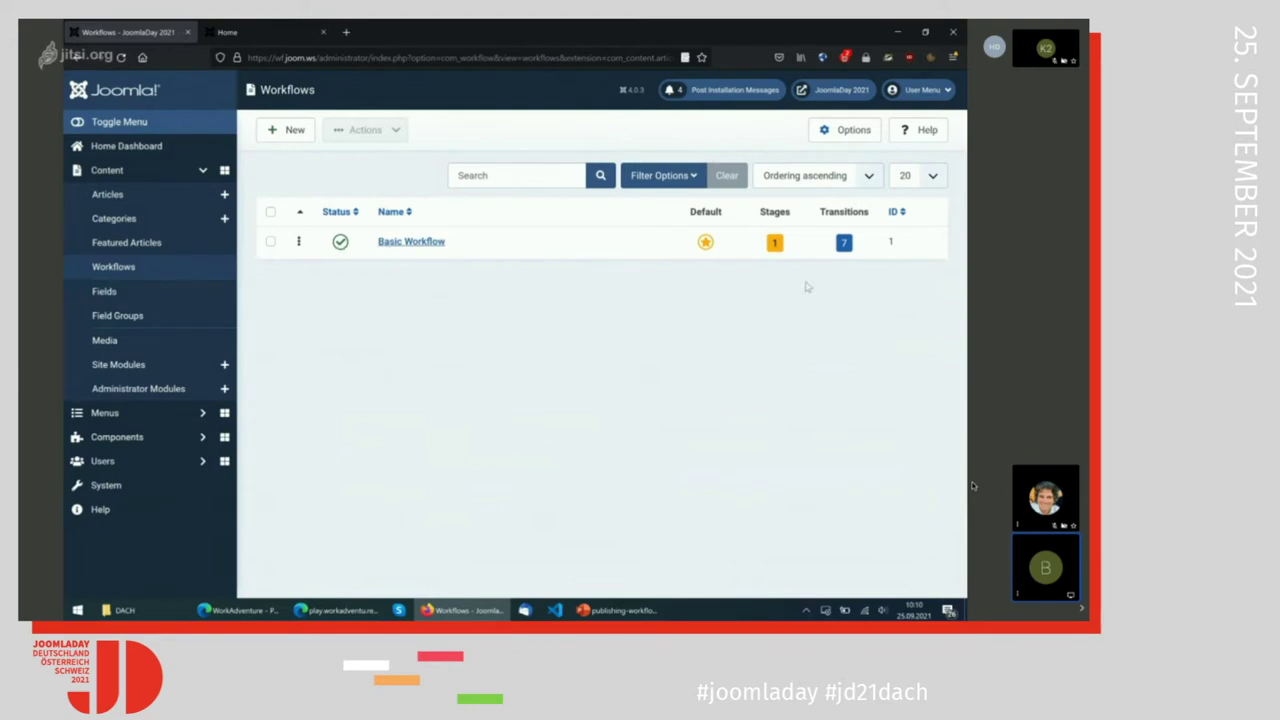
click(775, 243)
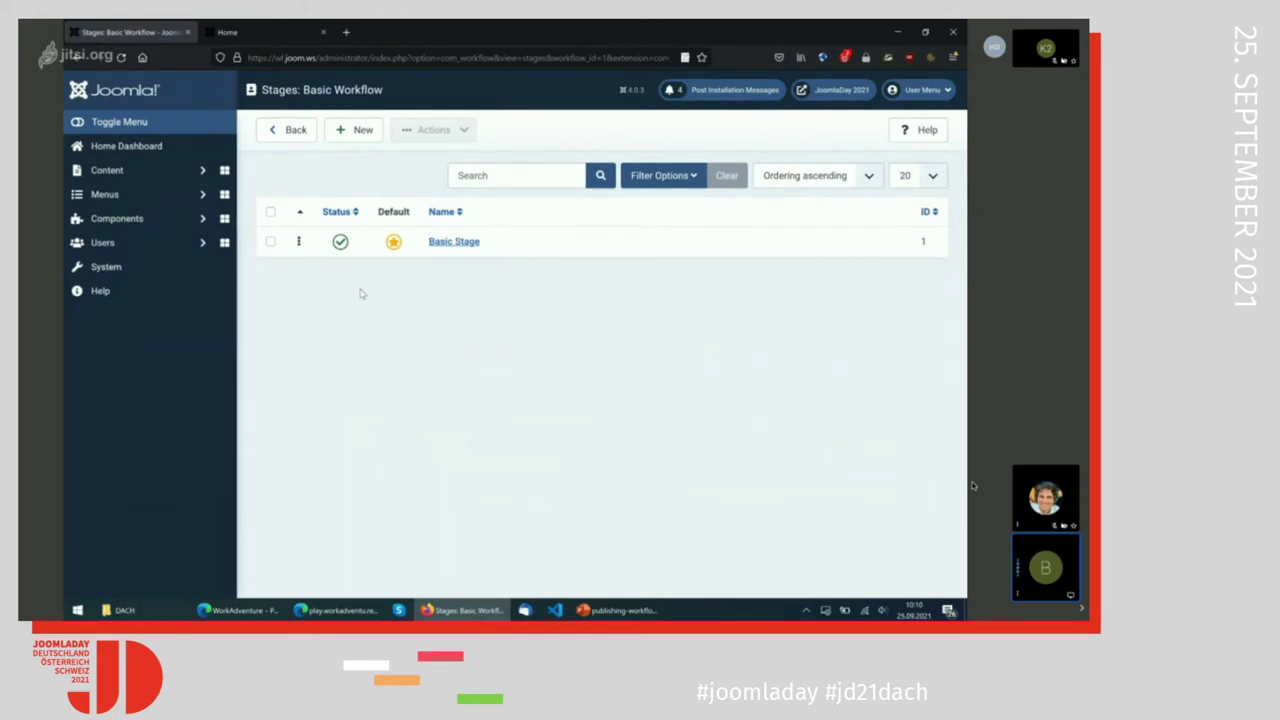
click(296, 131)
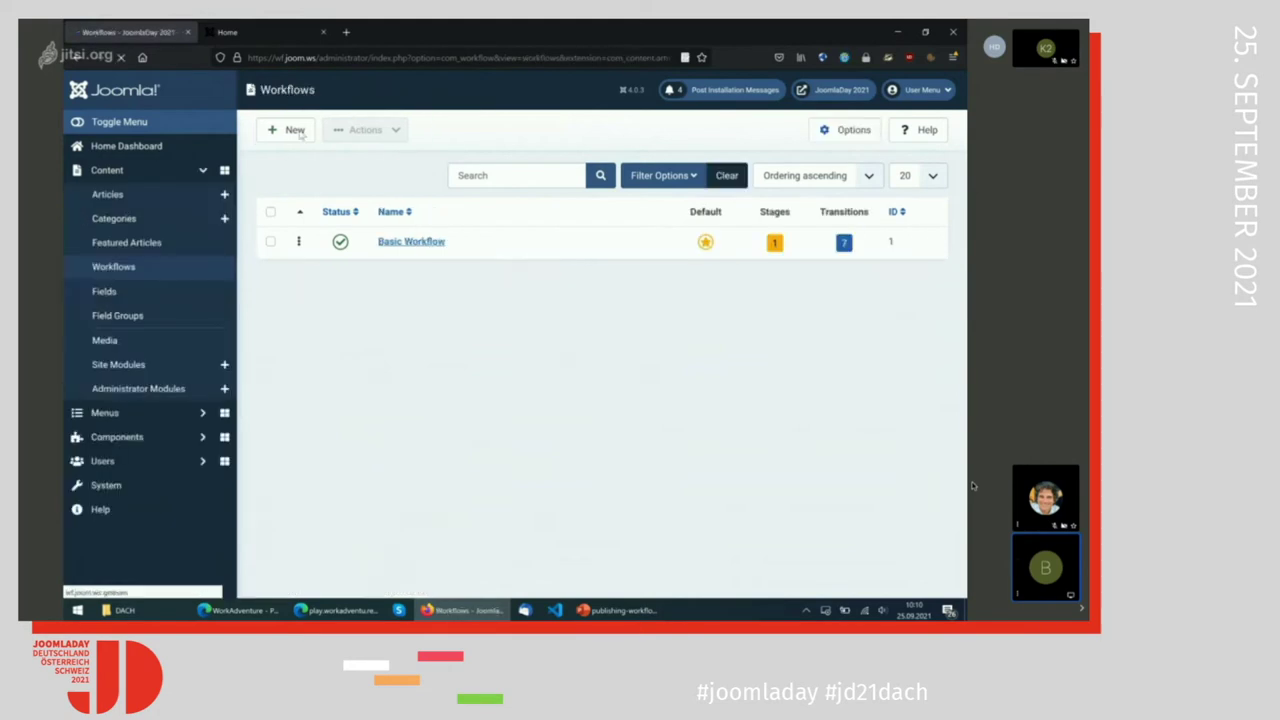
click(845, 244)
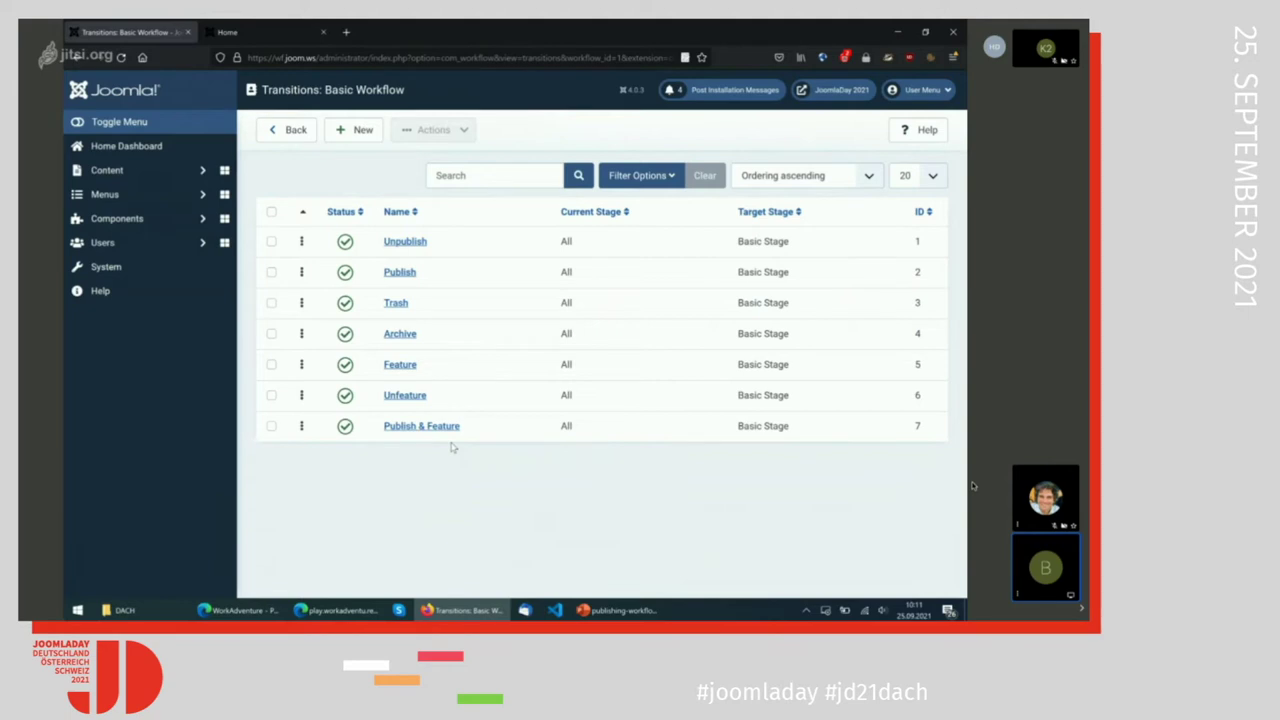
Open the System dashboard in a new browser tab and filter its plugin list by the workflow type.
right_click(117, 268)
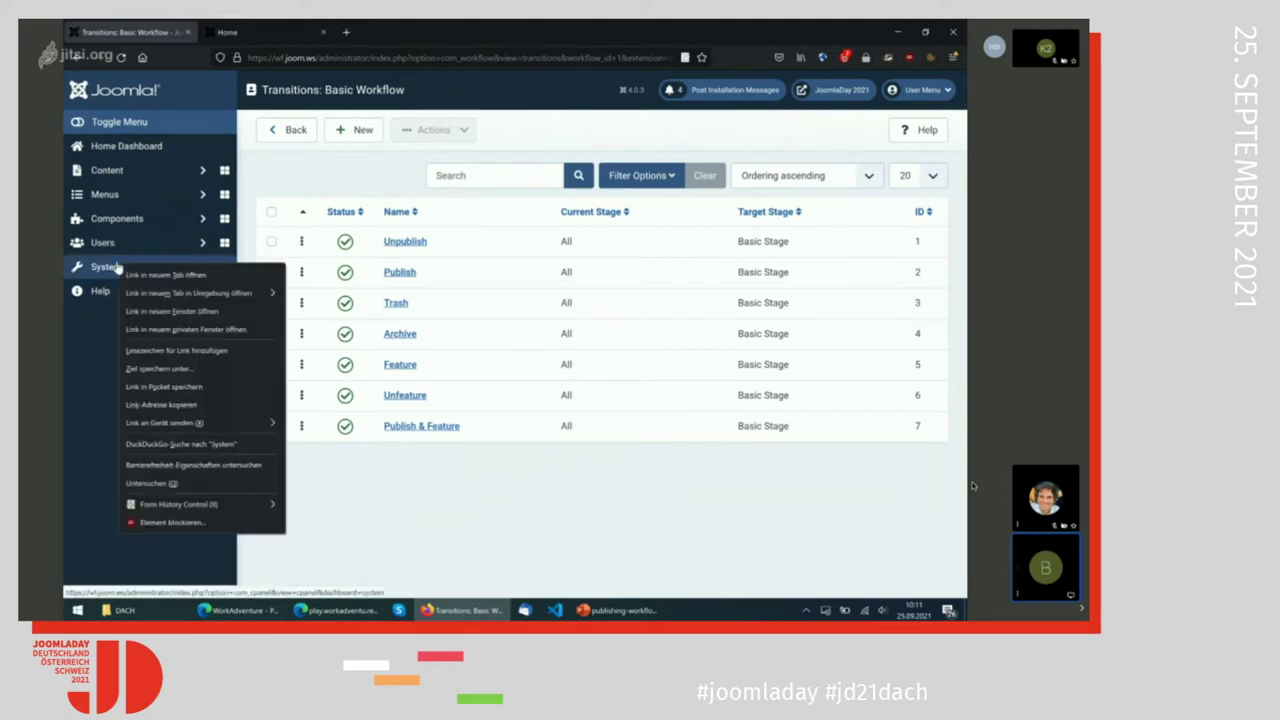
click(150, 274)
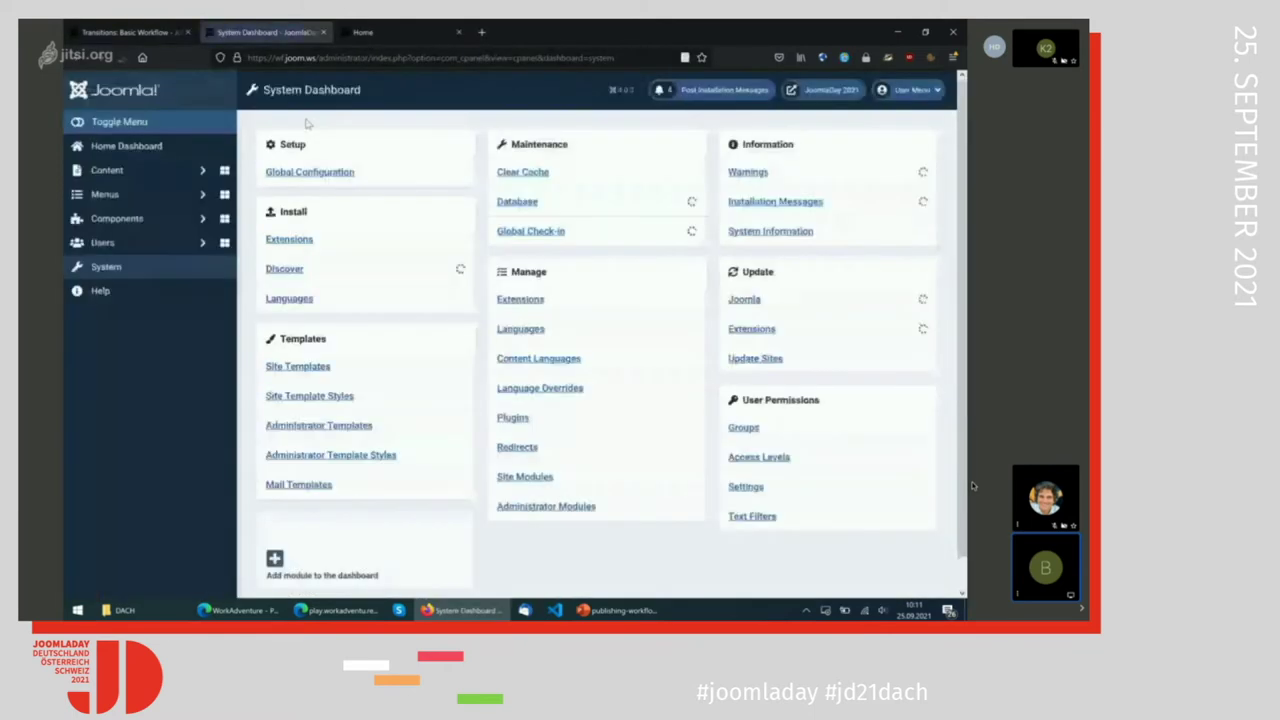
click(515, 419)
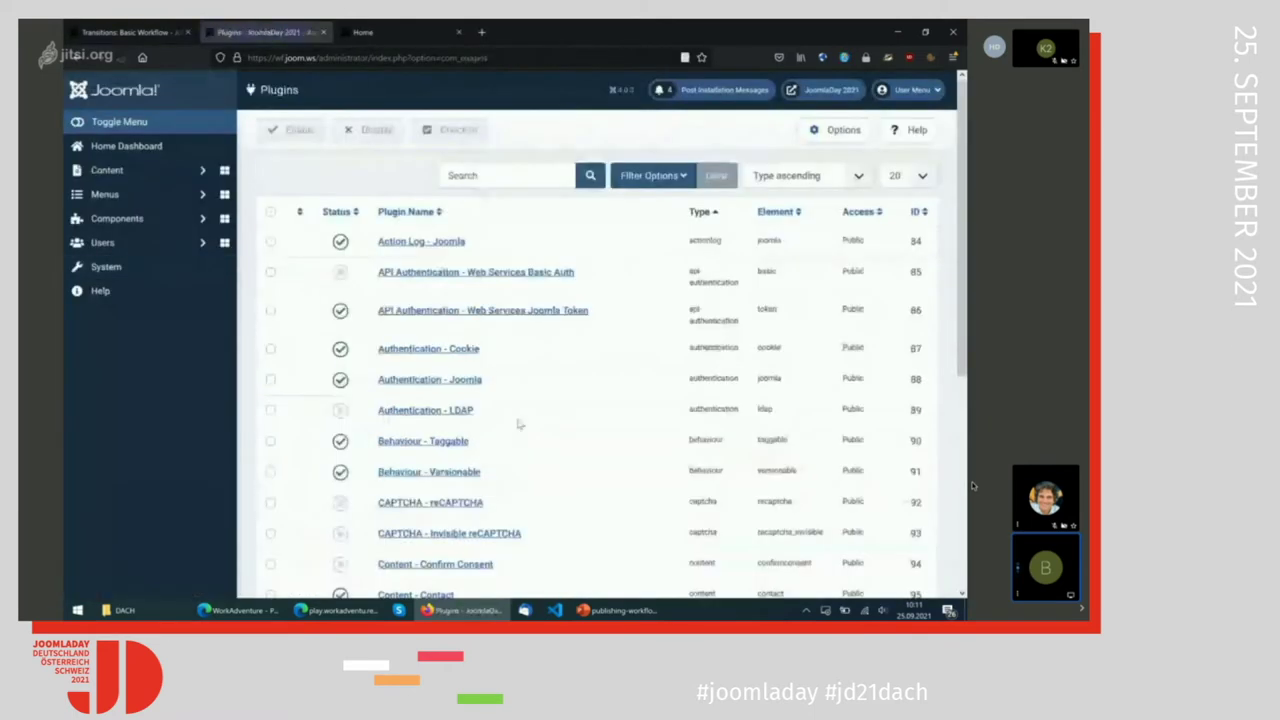
click(649, 184)
click(510, 215)
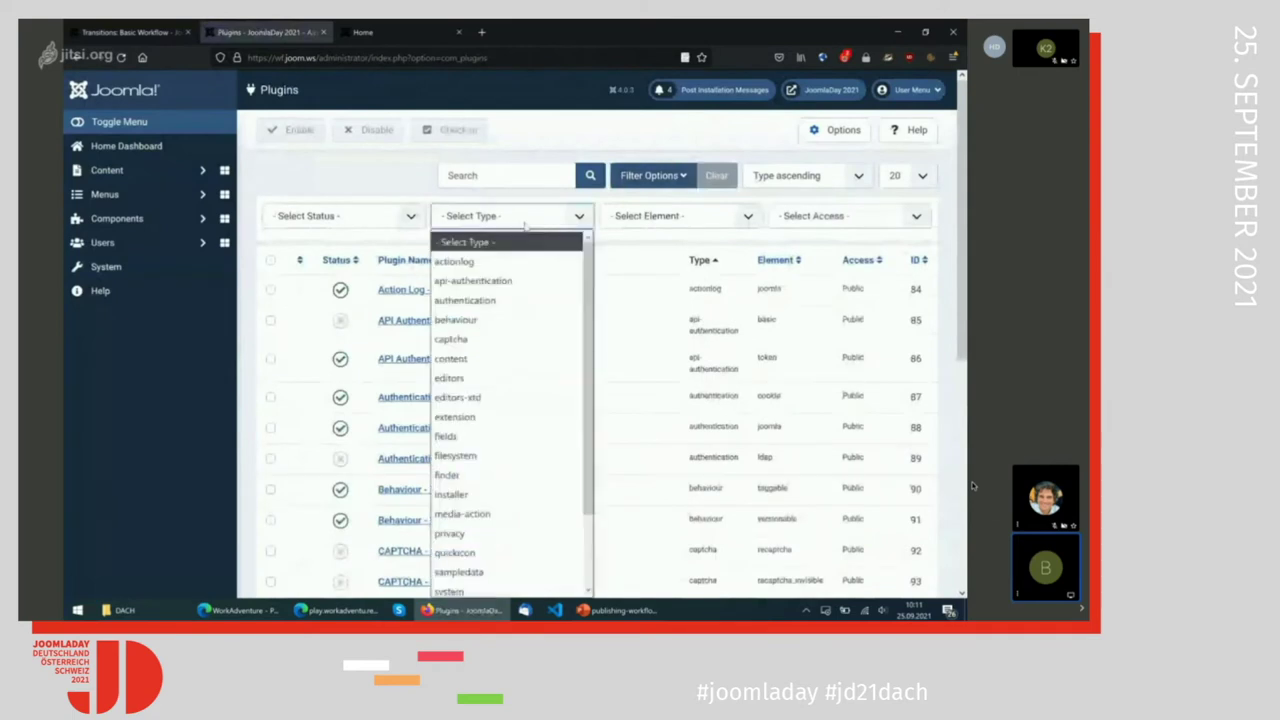
scroll(514, 403, down, 2)
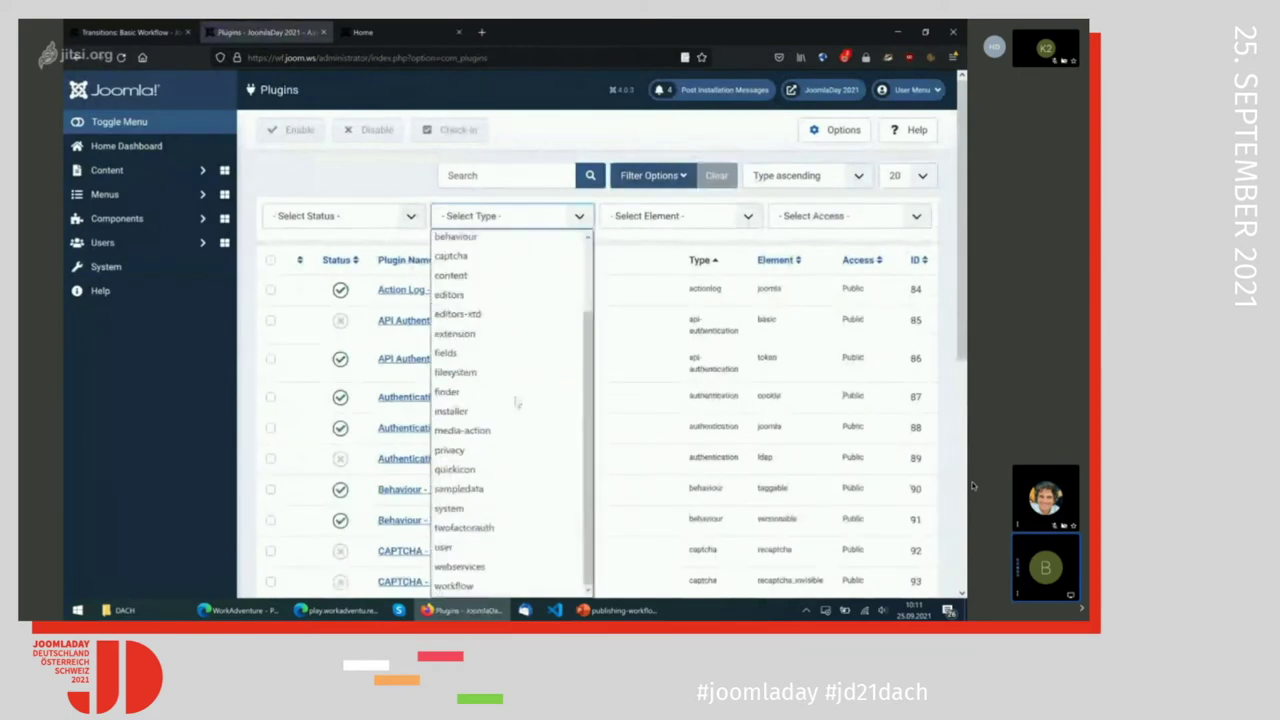
click(455, 585)
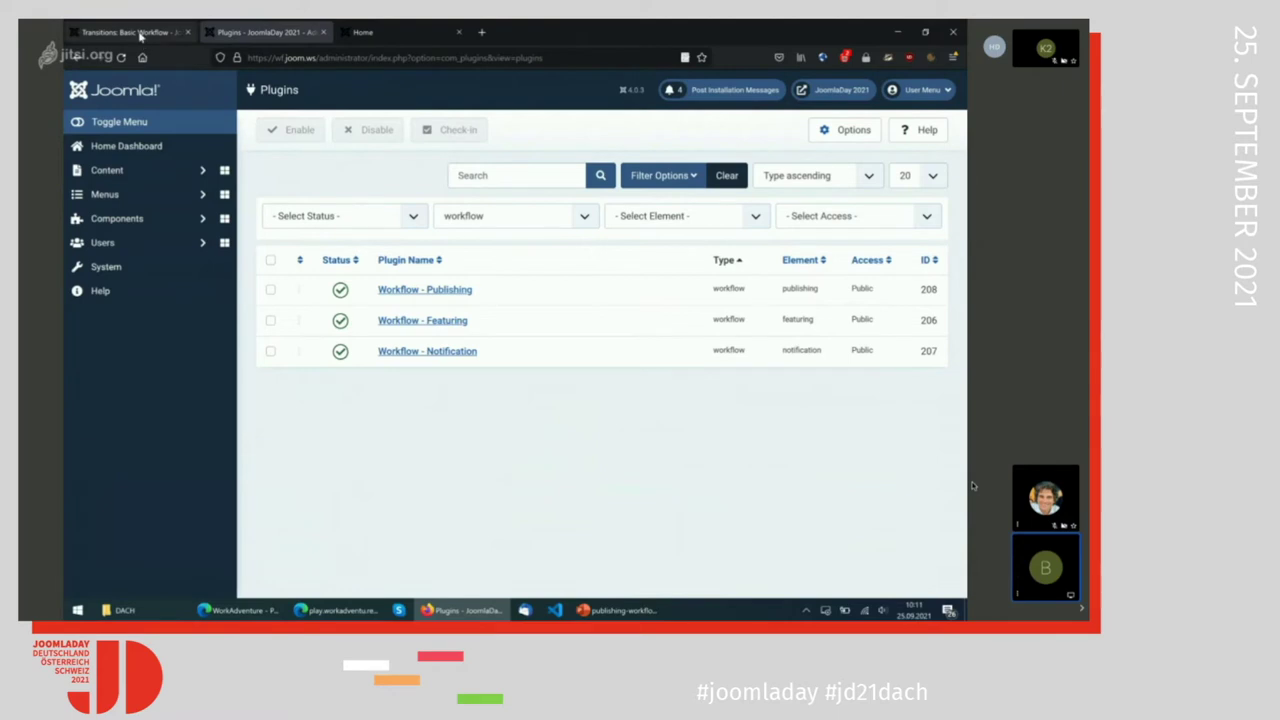
Return to the Basic Workflow transitions, open Publish and check its available current and target stages.
click(140, 32)
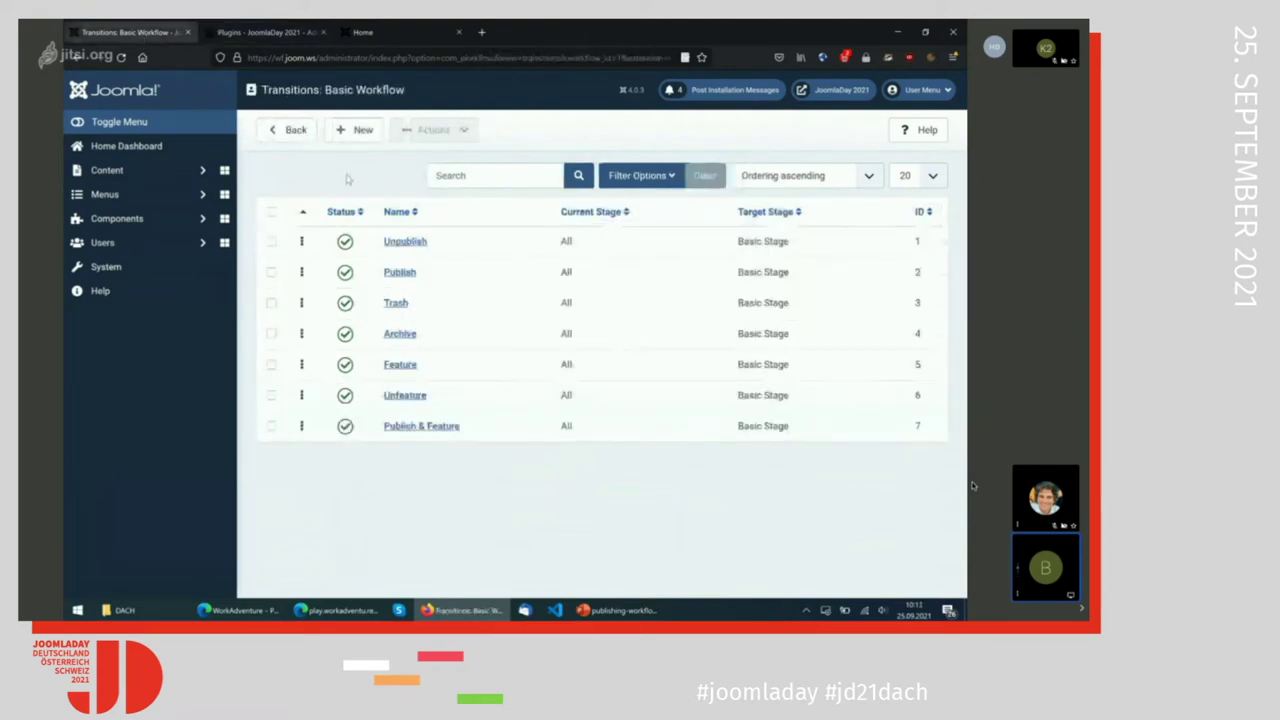
click(390, 276)
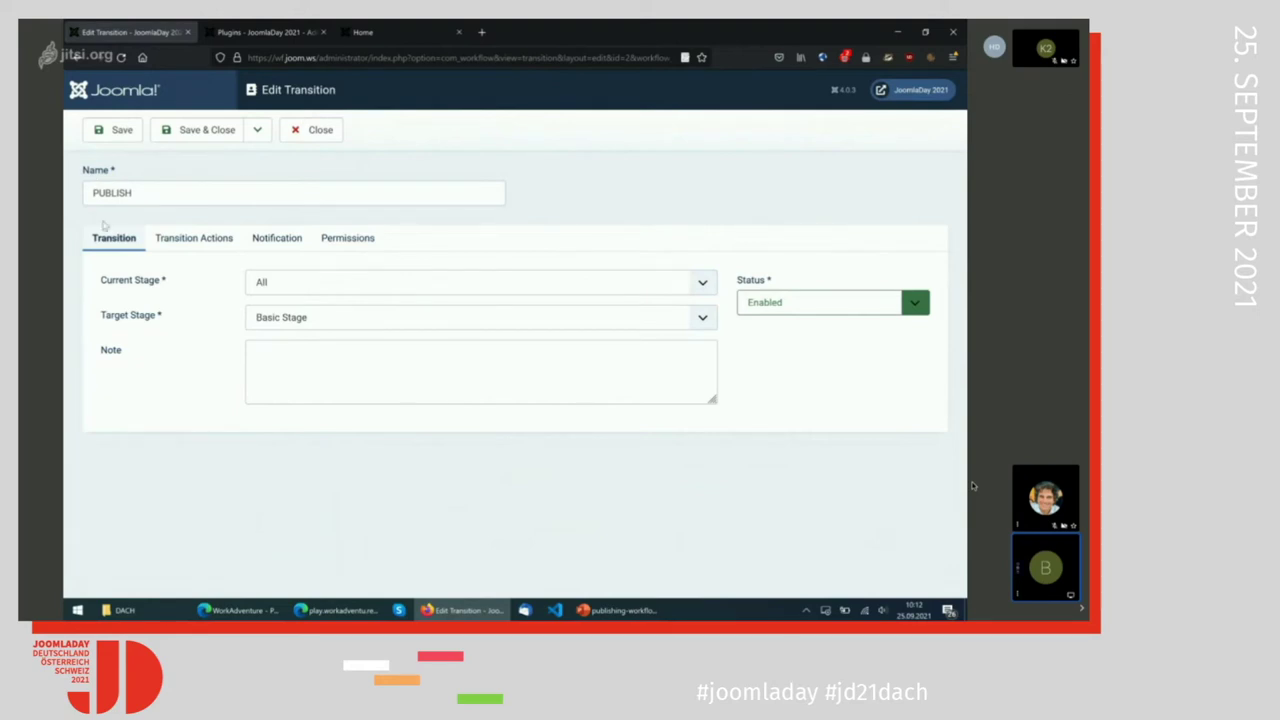
click(322, 285)
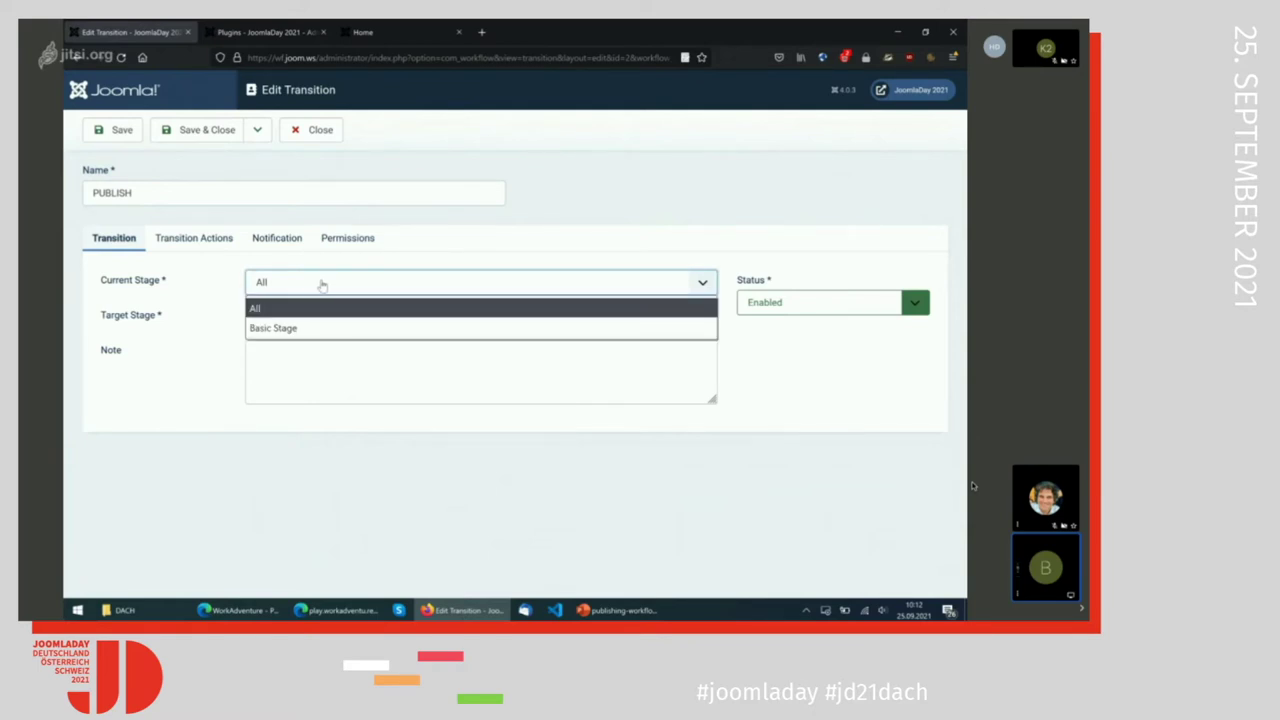
click(322, 285)
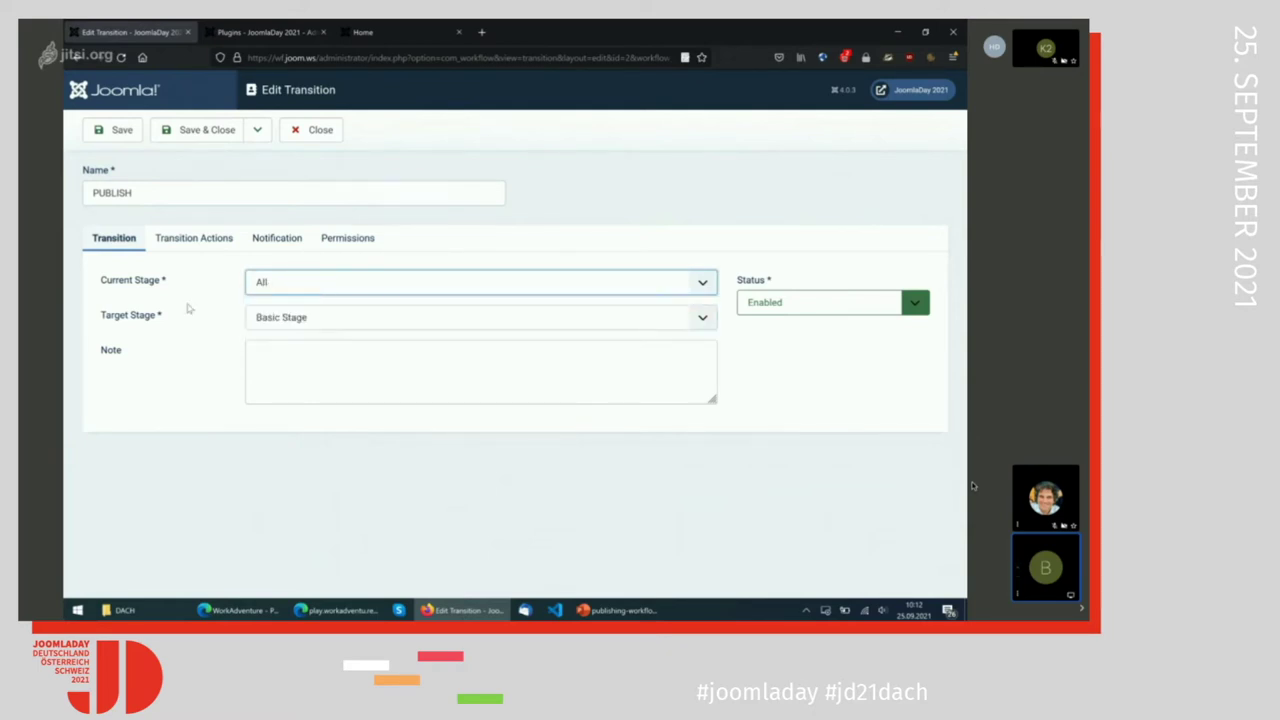
click(275, 326)
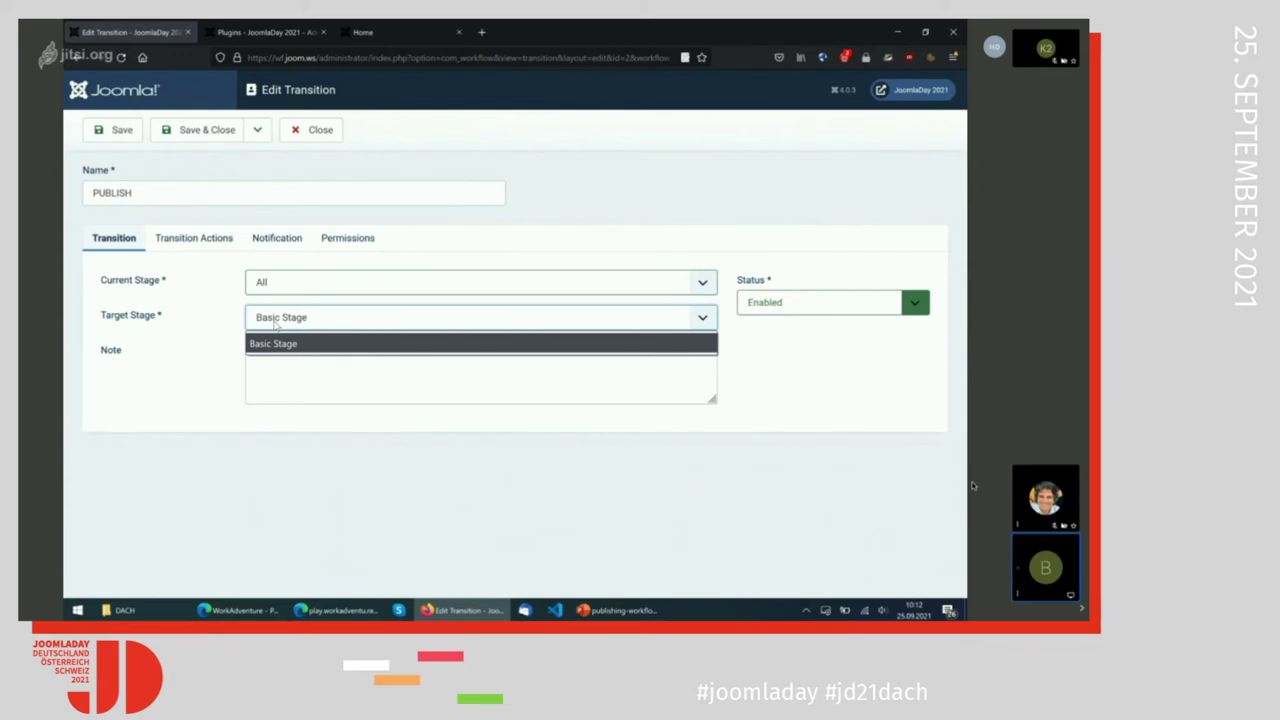
click(202, 335)
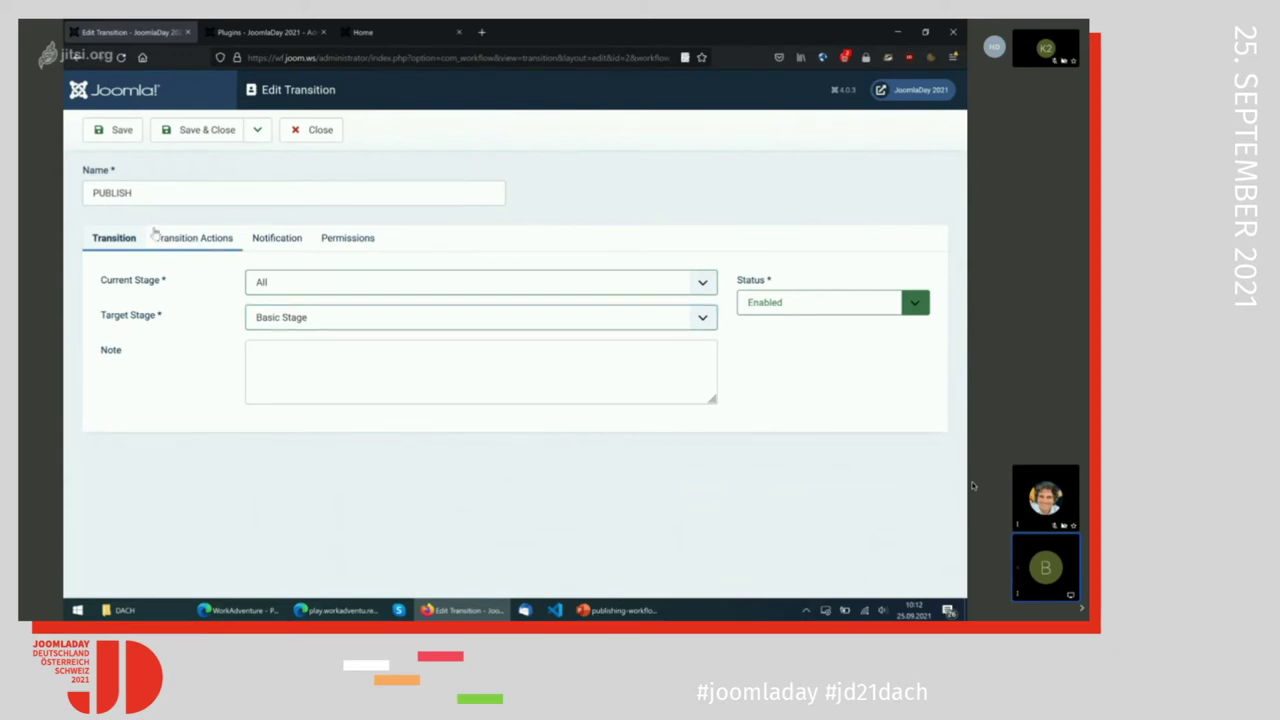
Review the Publish transition's permissions for the Guest, Manager, Registered, Author, Editor and Publisher groups.
click(361, 250)
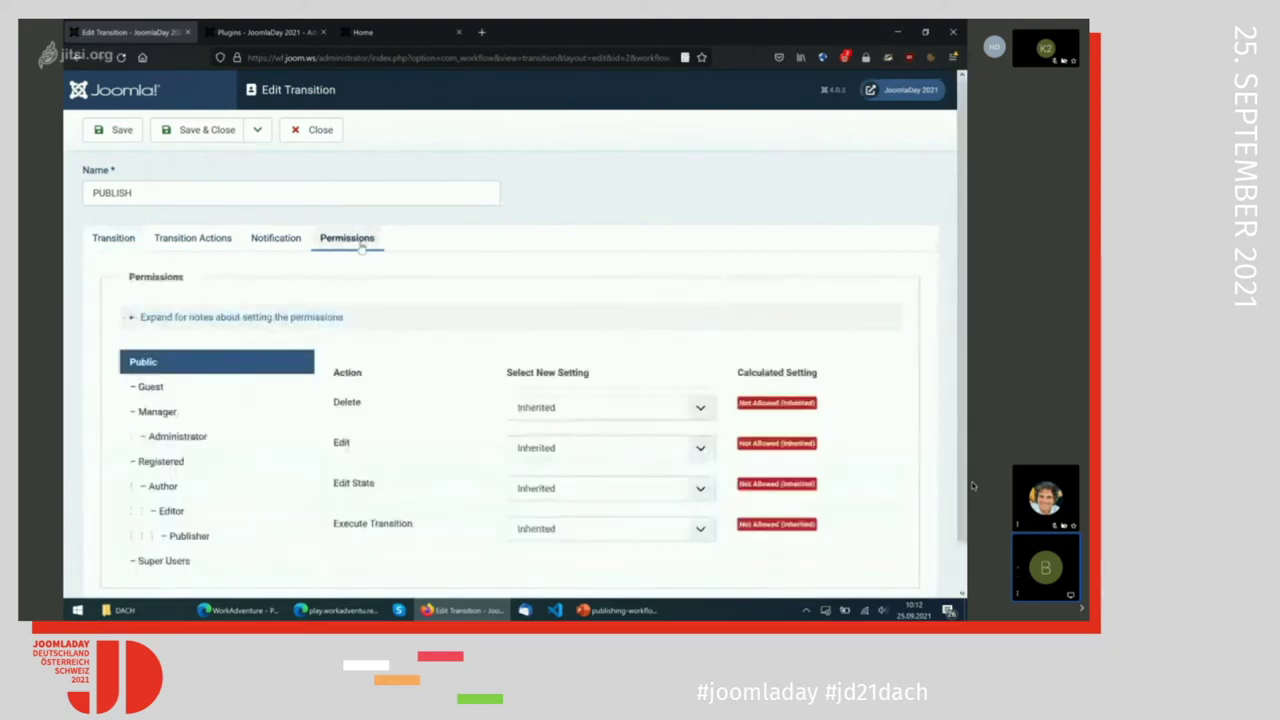
scroll(426, 388, down, 1)
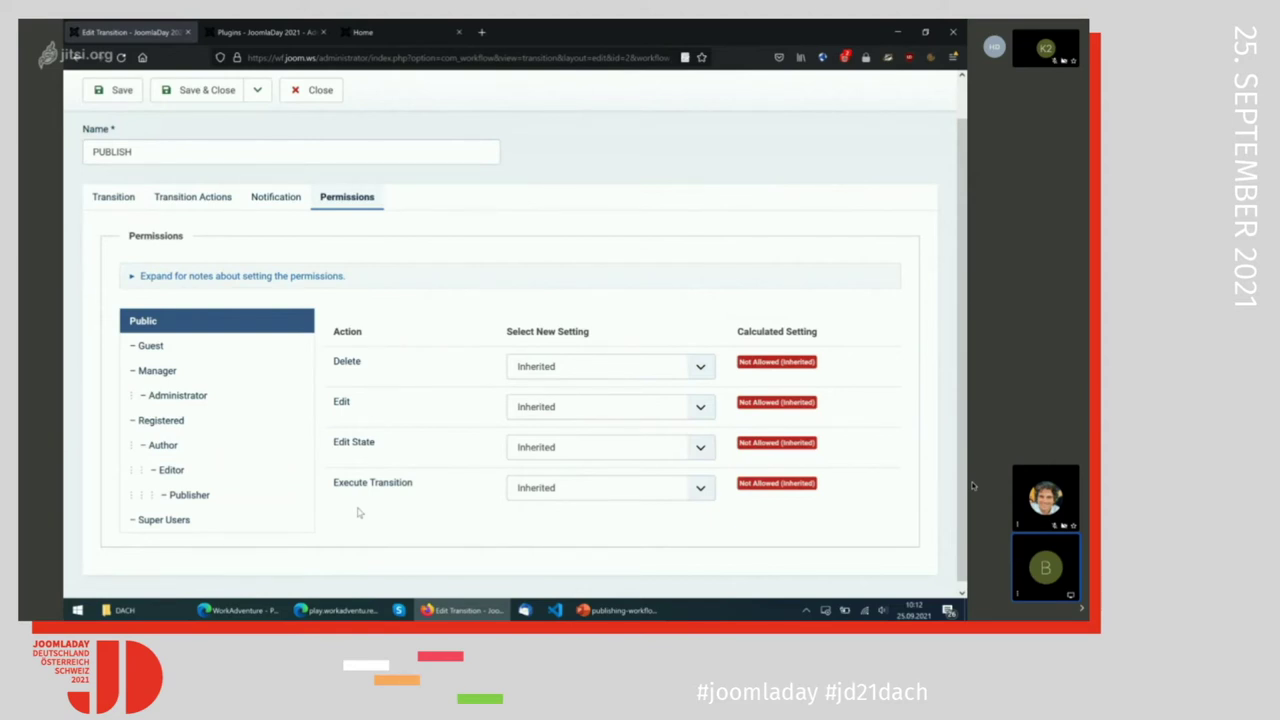
click(166, 345)
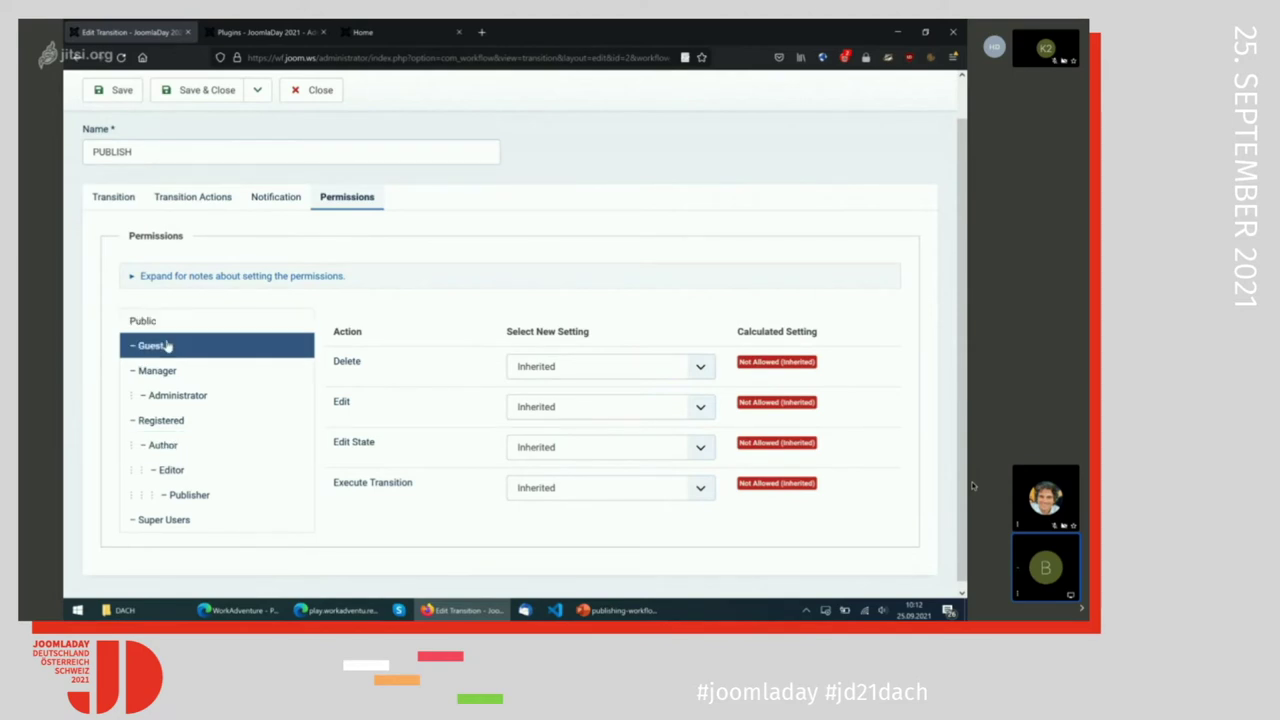
click(171, 371)
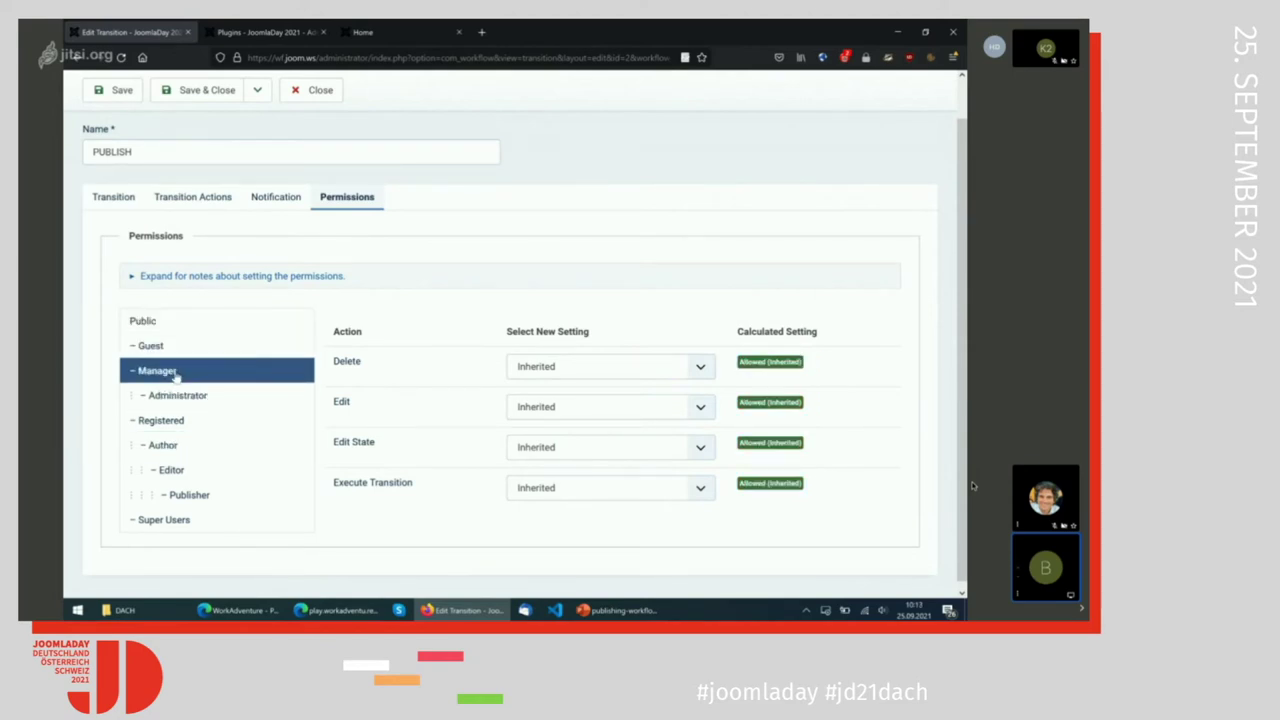
click(170, 426)
click(183, 451)
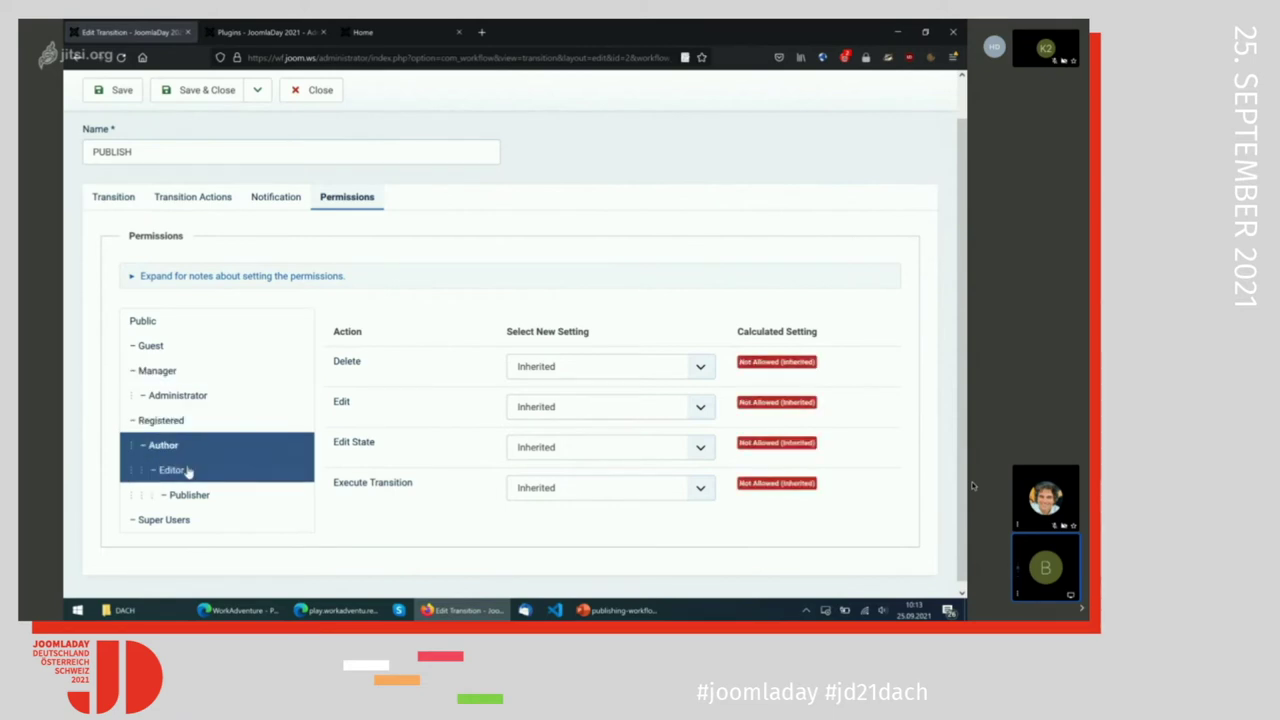
click(187, 470)
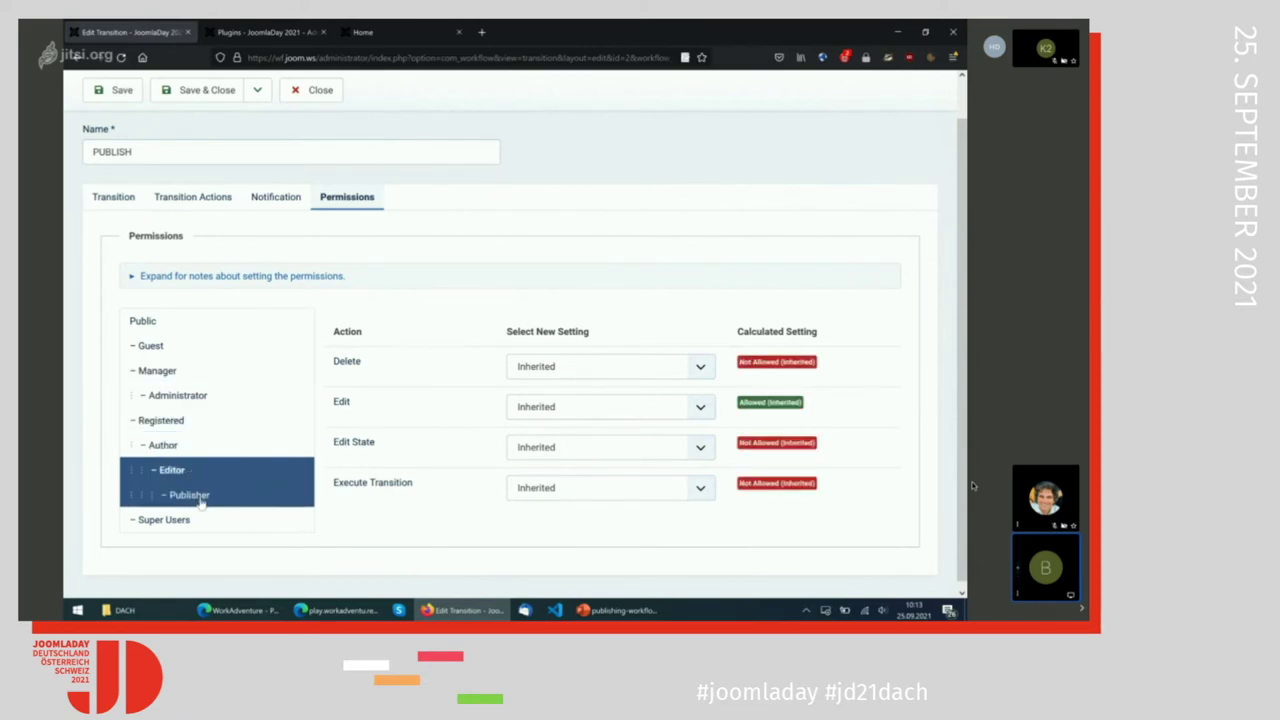
click(200, 500)
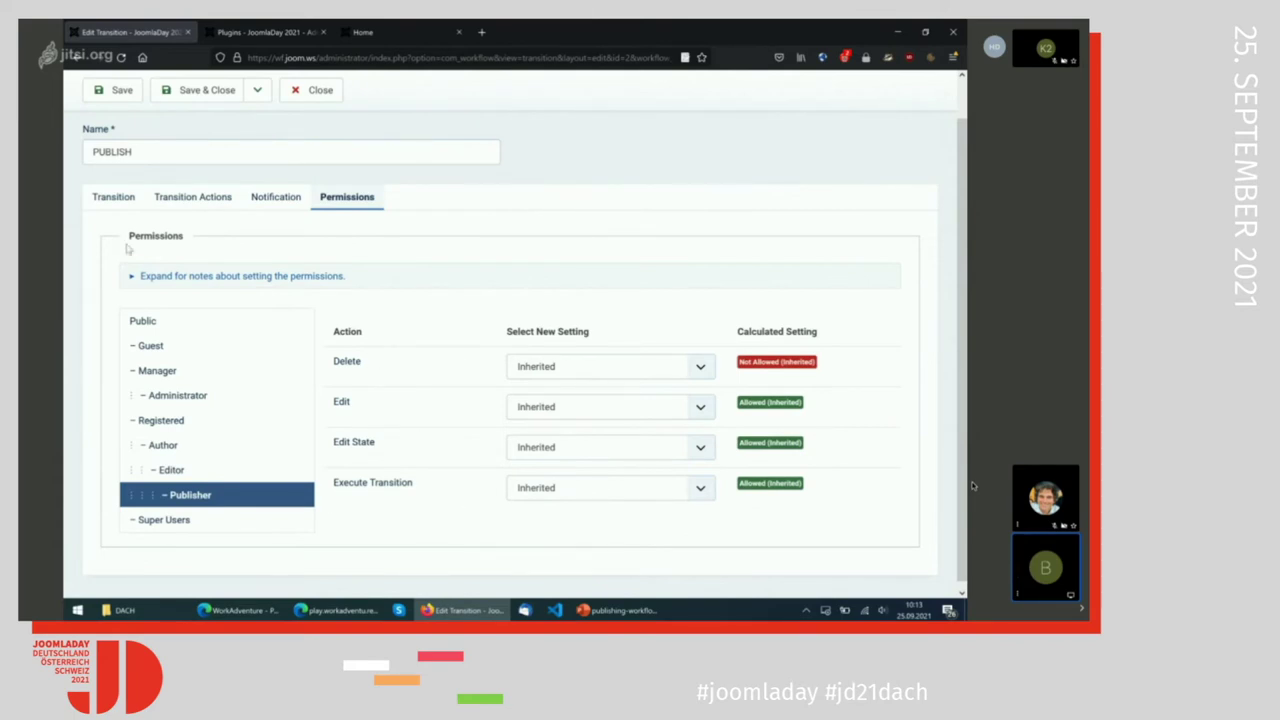
Look at the Publish transition's general settings and its publishing and featuring state actions.
click(120, 199)
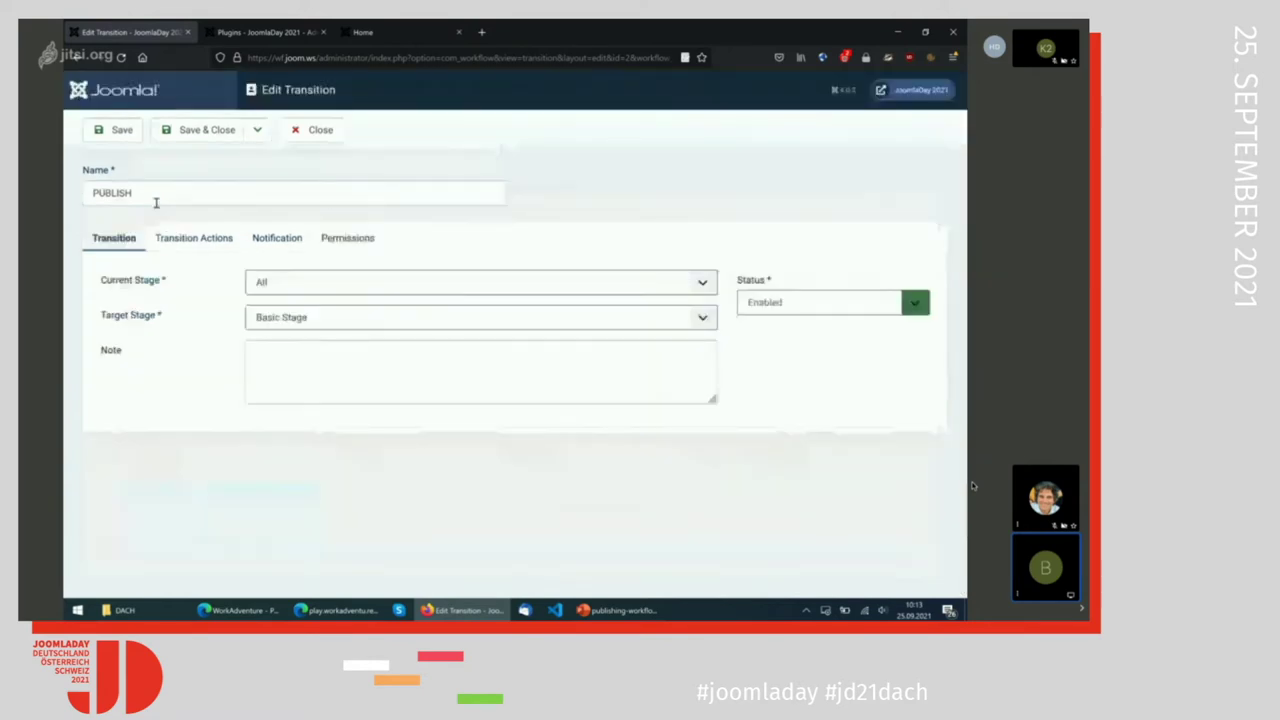
click(212, 232)
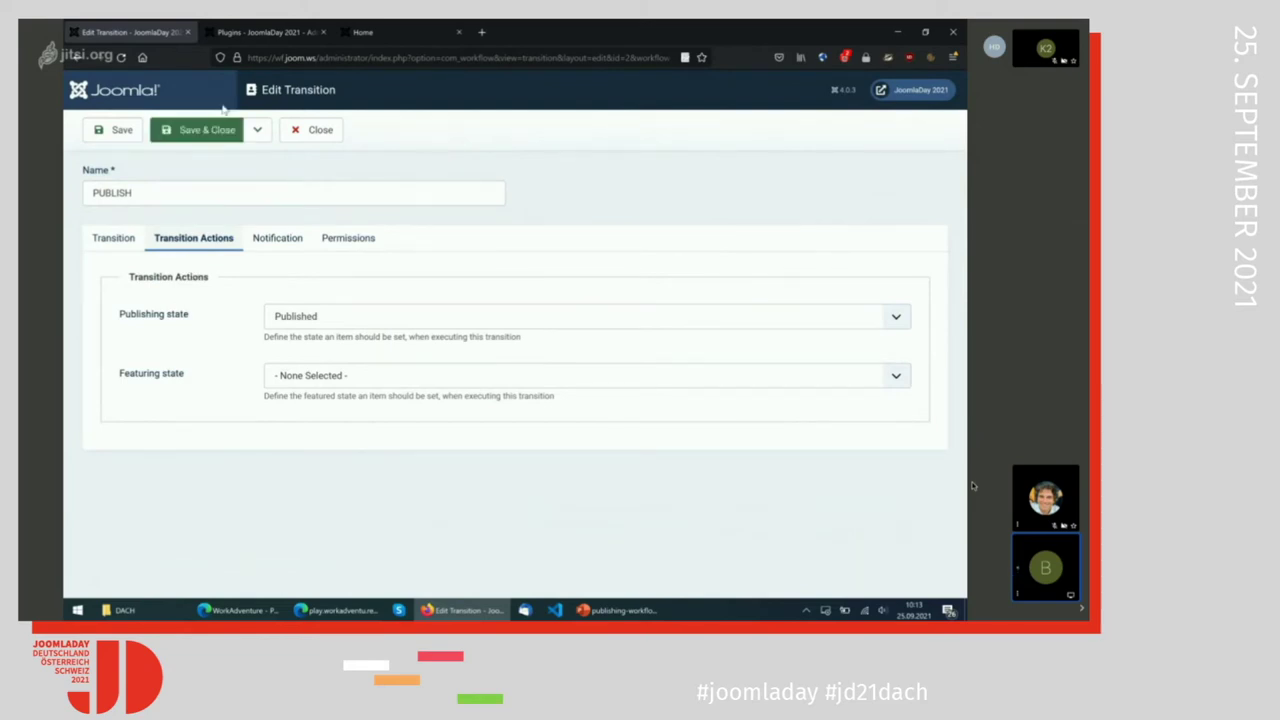
Check the workflow plugin list and the options offered for the Publish transition's publishing and featuring states.
click(250, 33)
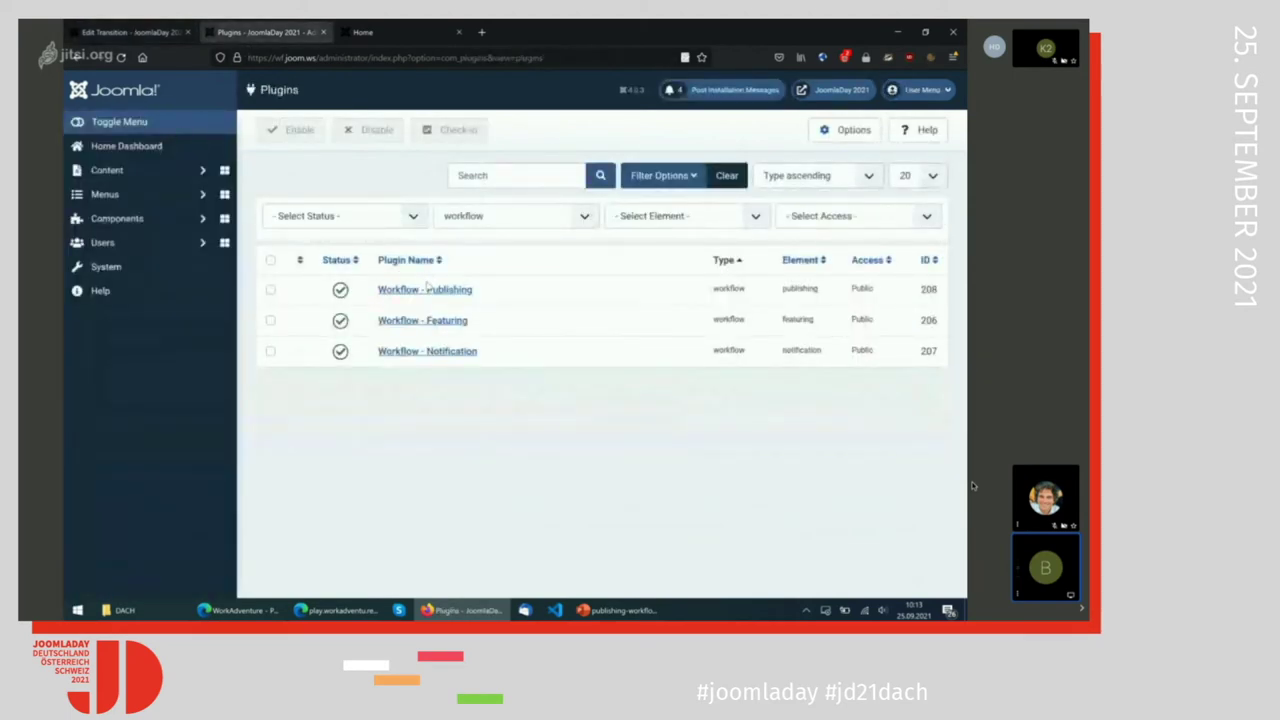
click(130, 32)
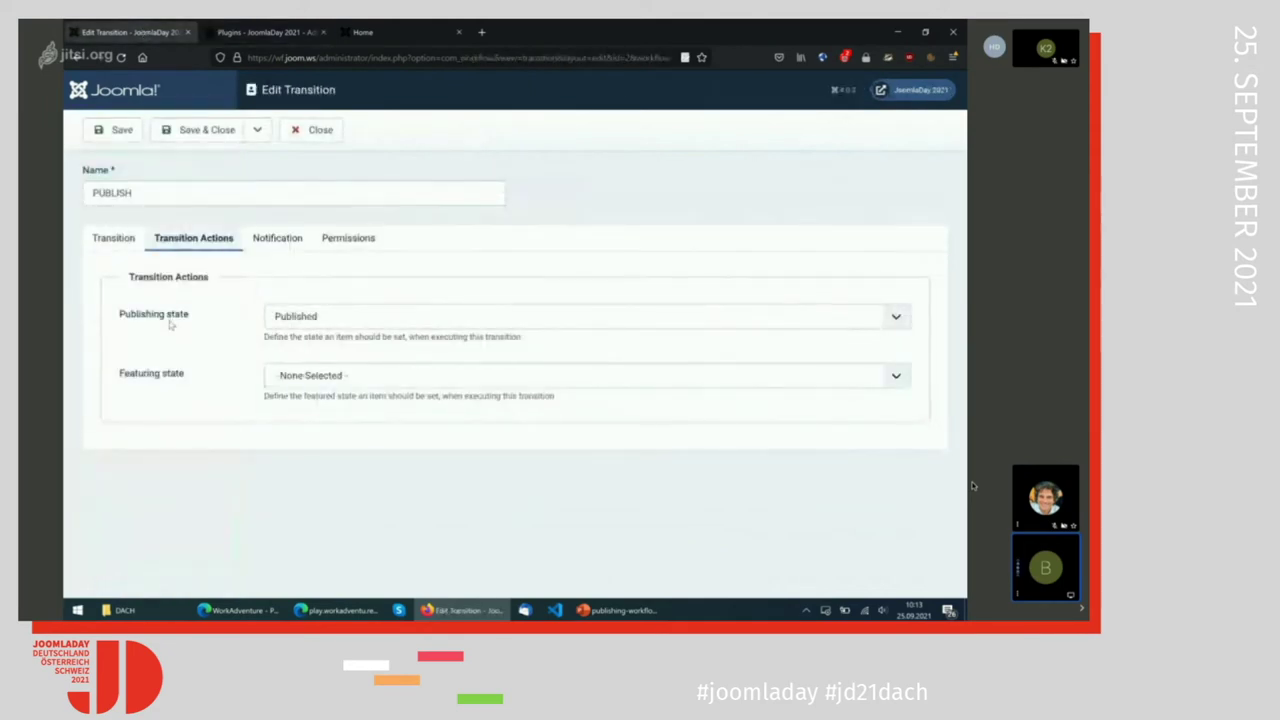
click(291, 318)
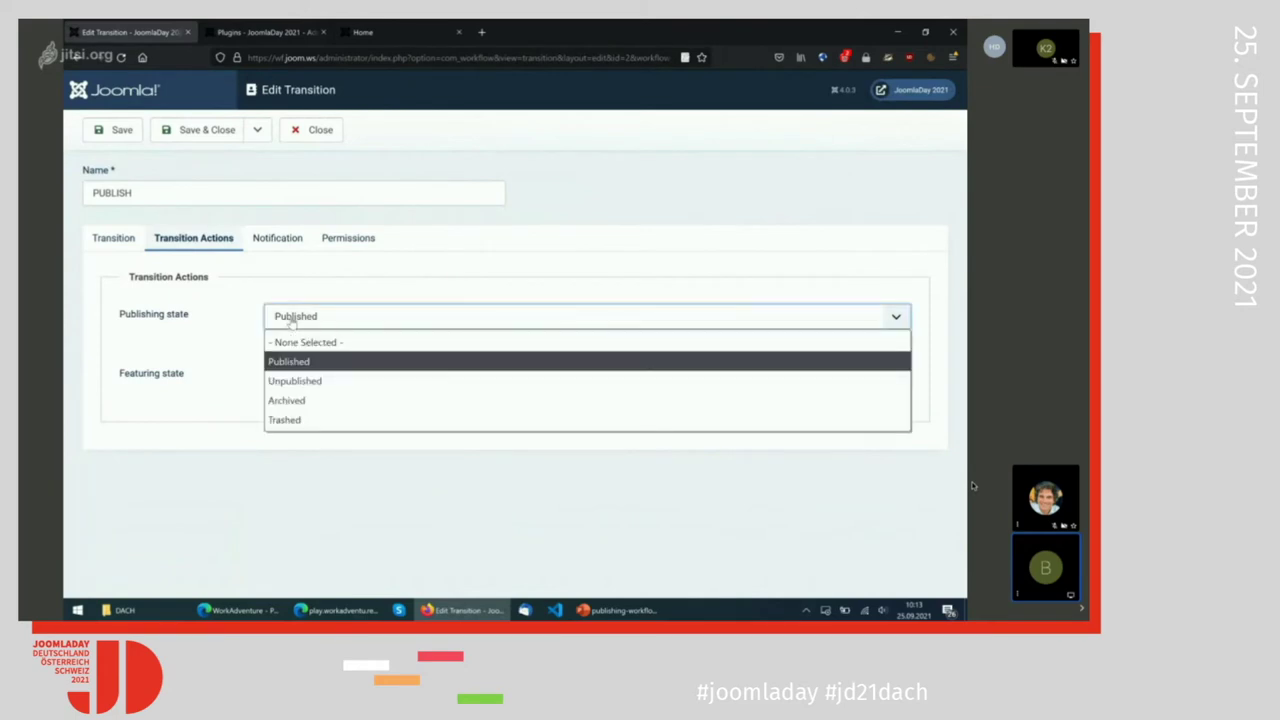
click(294, 322)
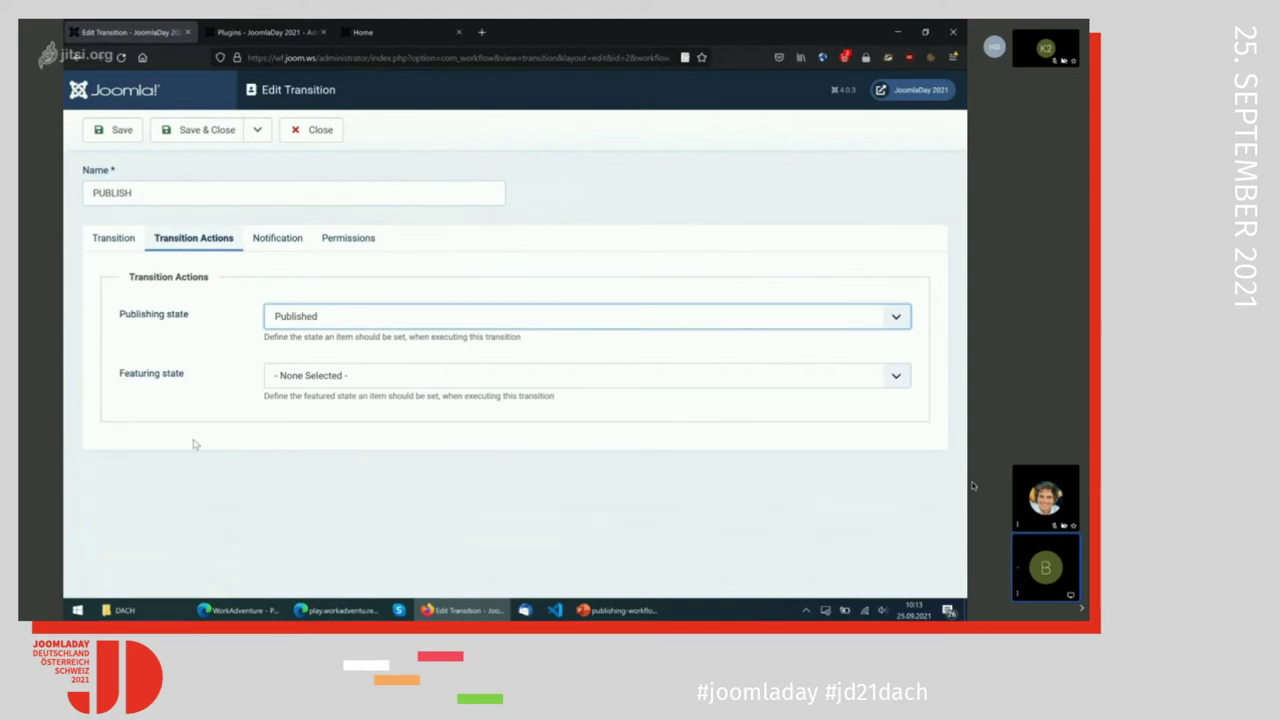
click(318, 383)
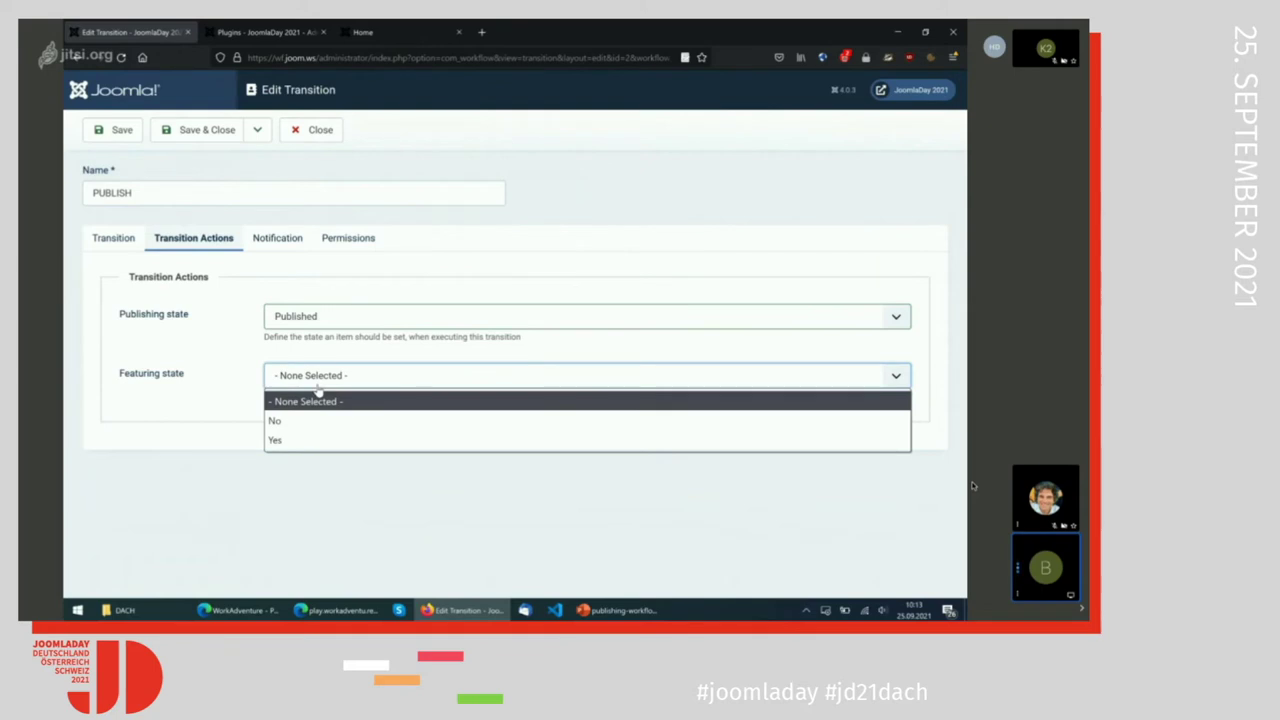
click(318, 398)
Disable the Workflow - Publishing plugin and reload the Publish transition's actions.
click(290, 33)
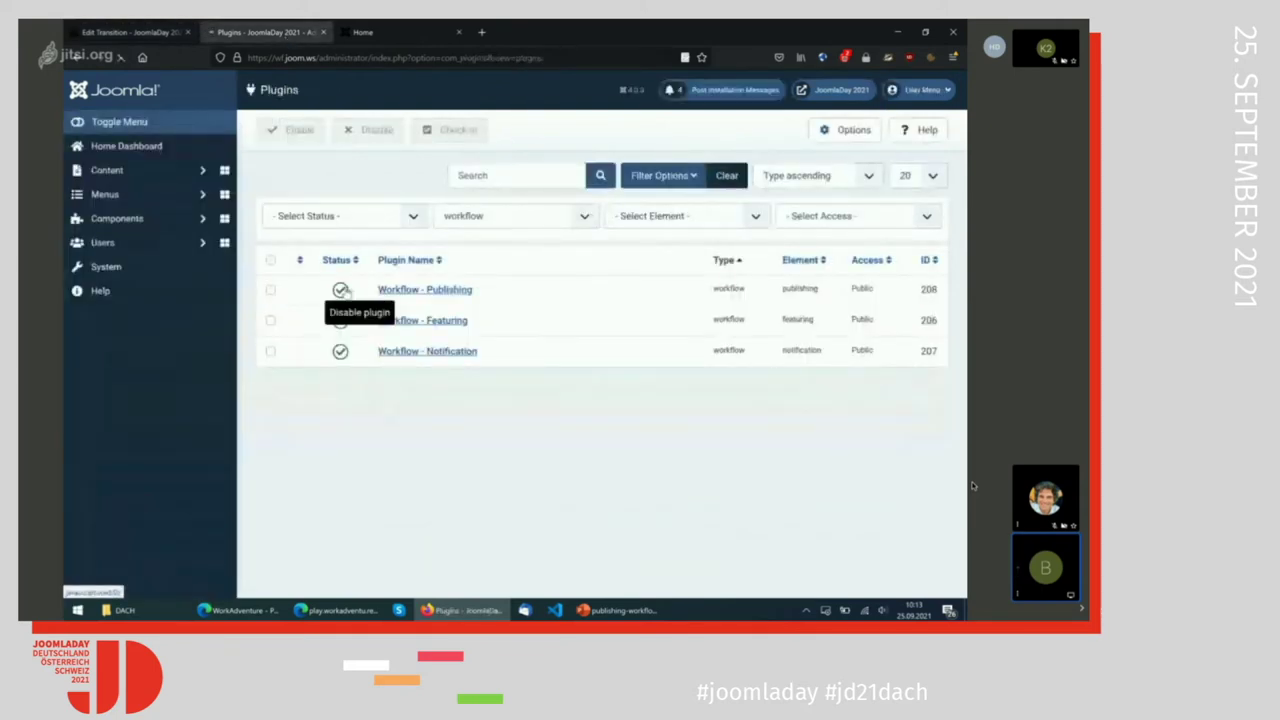
click(340, 290)
key(ctrl+Page_Up)
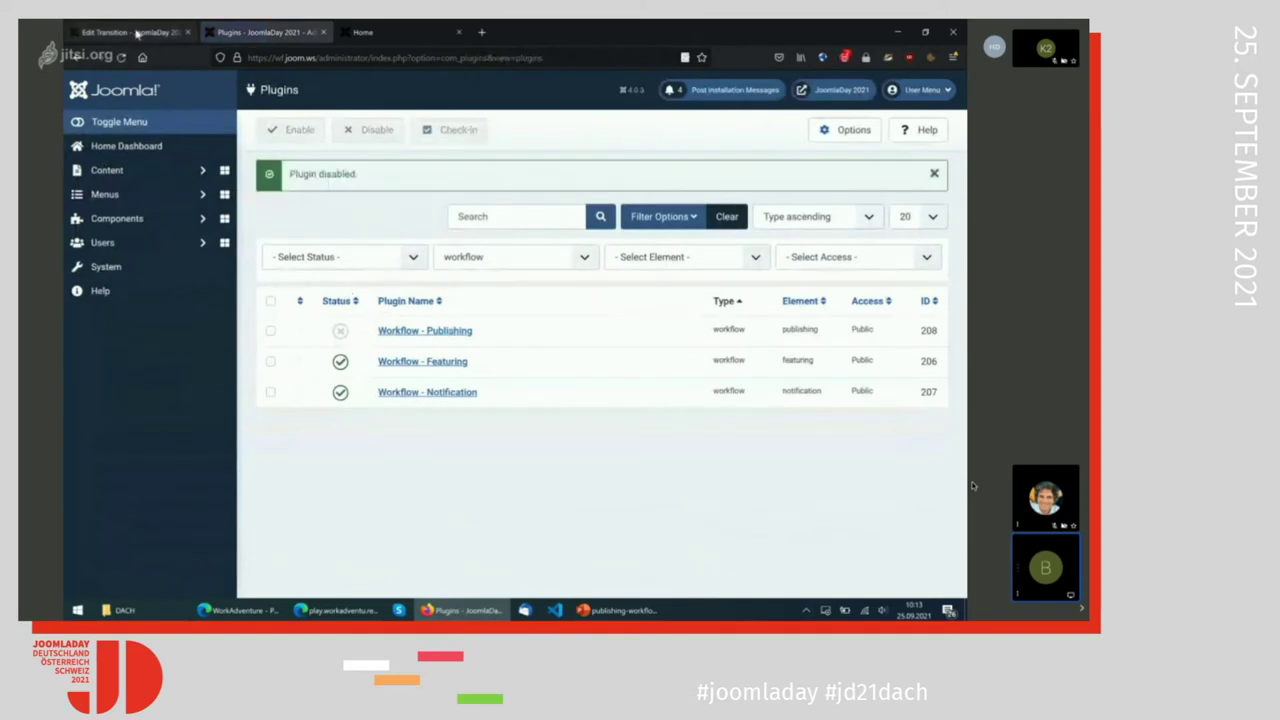
key(F5)
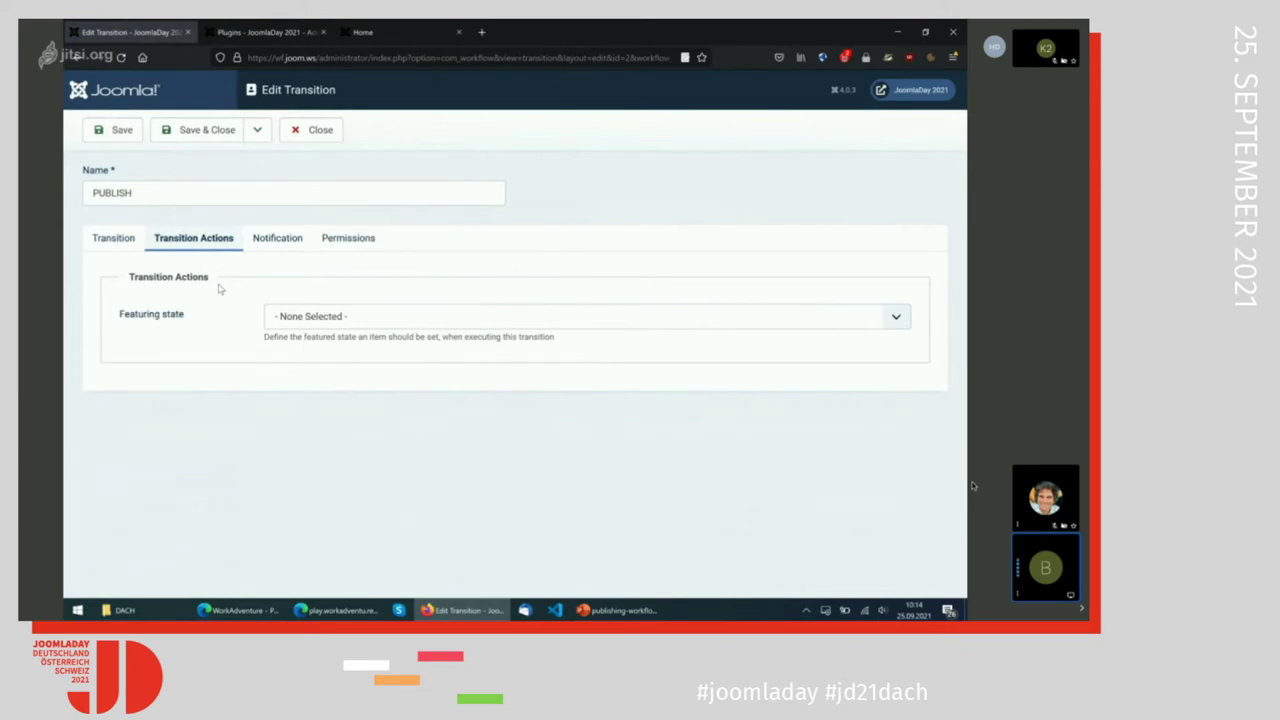
Re-enable the Workflow - Publishing plugin and reload the Publish transition's actions.
click(265, 32)
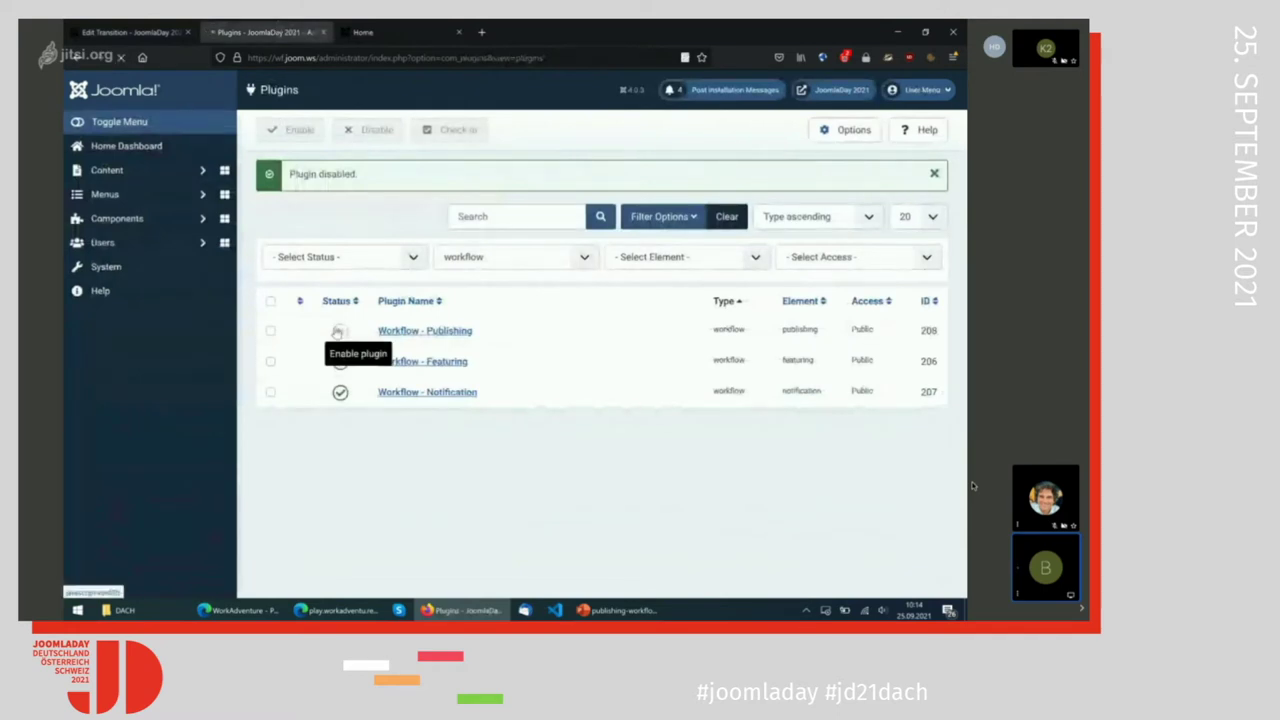
click(340, 330)
click(147, 28)
key(F5)
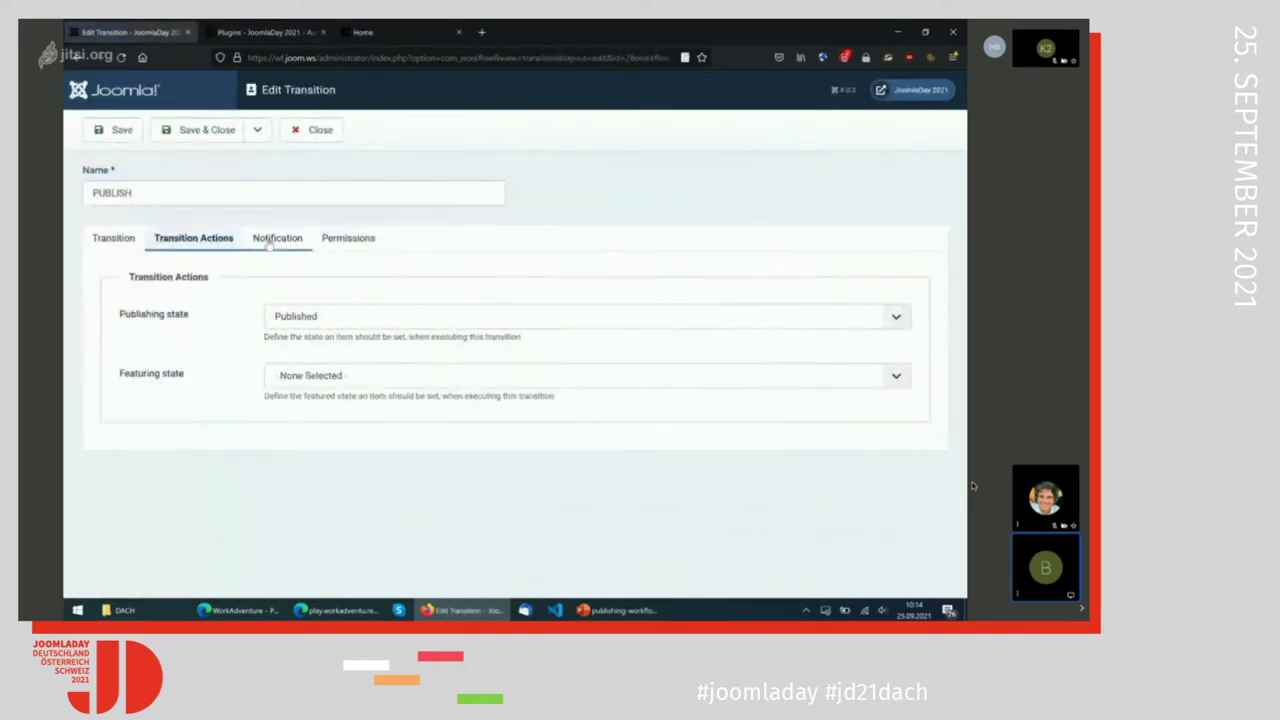
Add the Editor user group and the listed user as recipients of the Publish transition's notification.
click(276, 240)
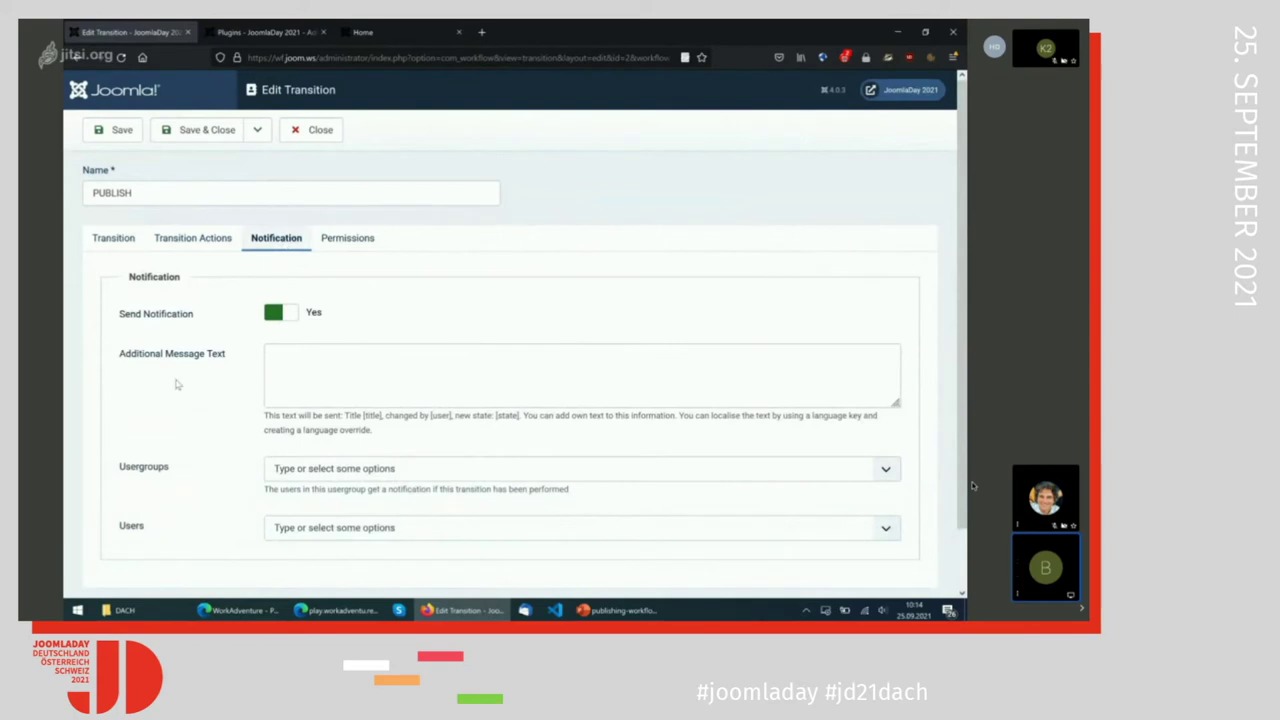
scroll(177, 384, down, 1)
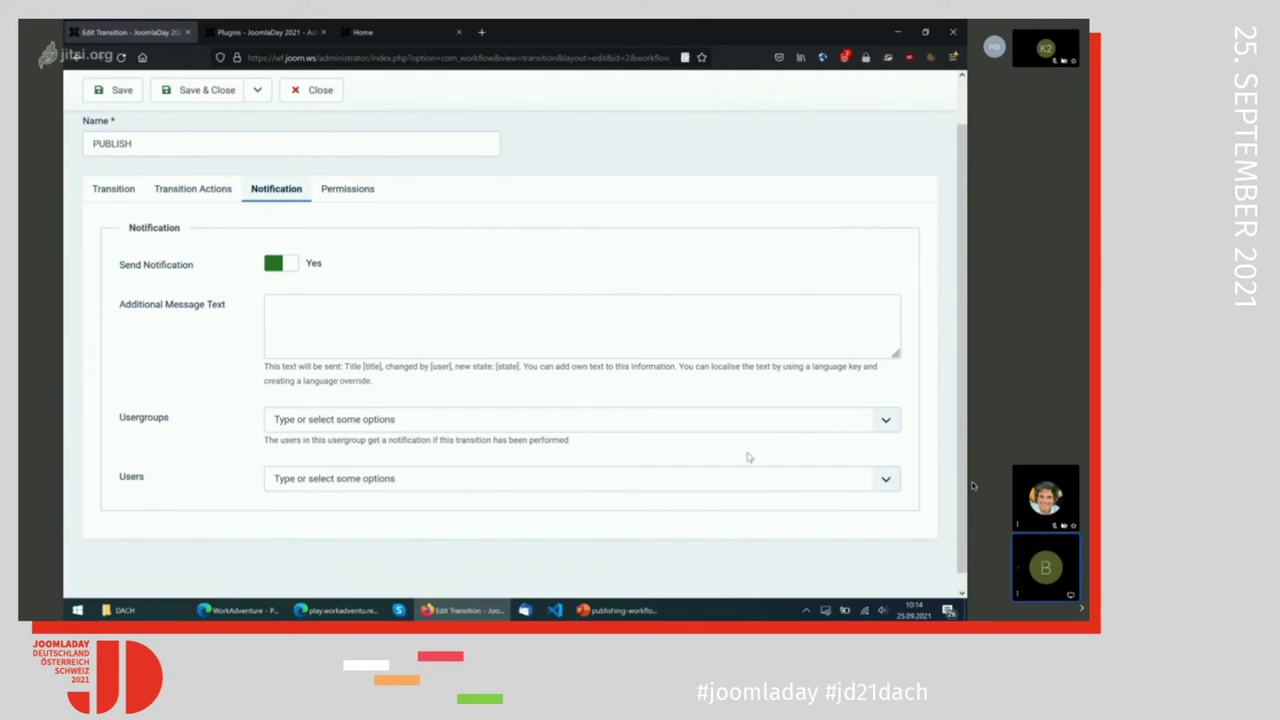
click(884, 420)
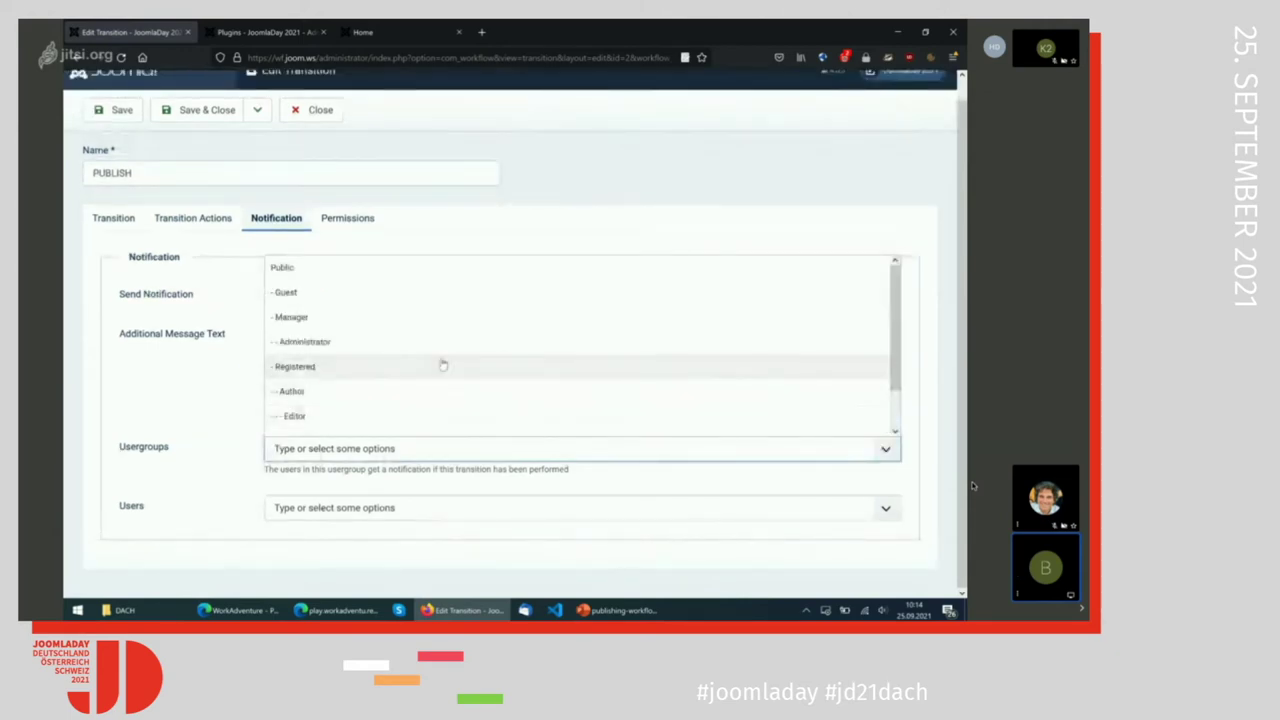
click(357, 415)
click(223, 451)
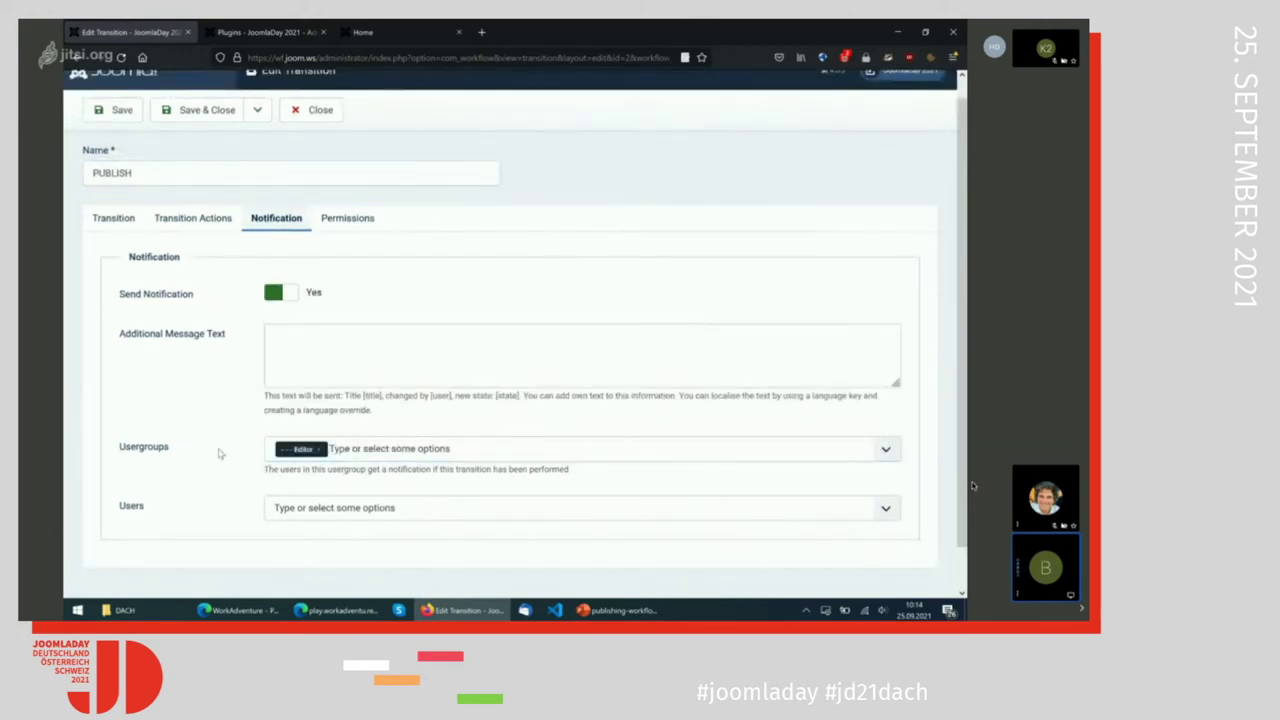
click(885, 511)
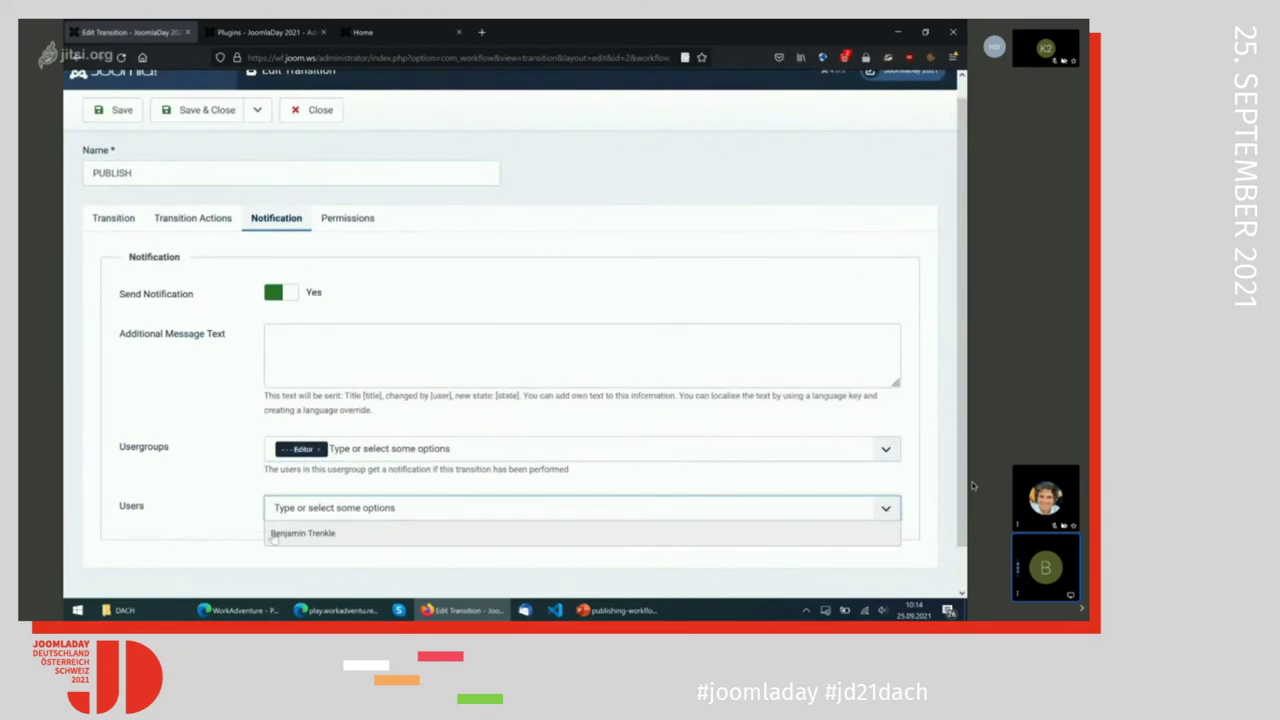
click(300, 533)
click(229, 510)
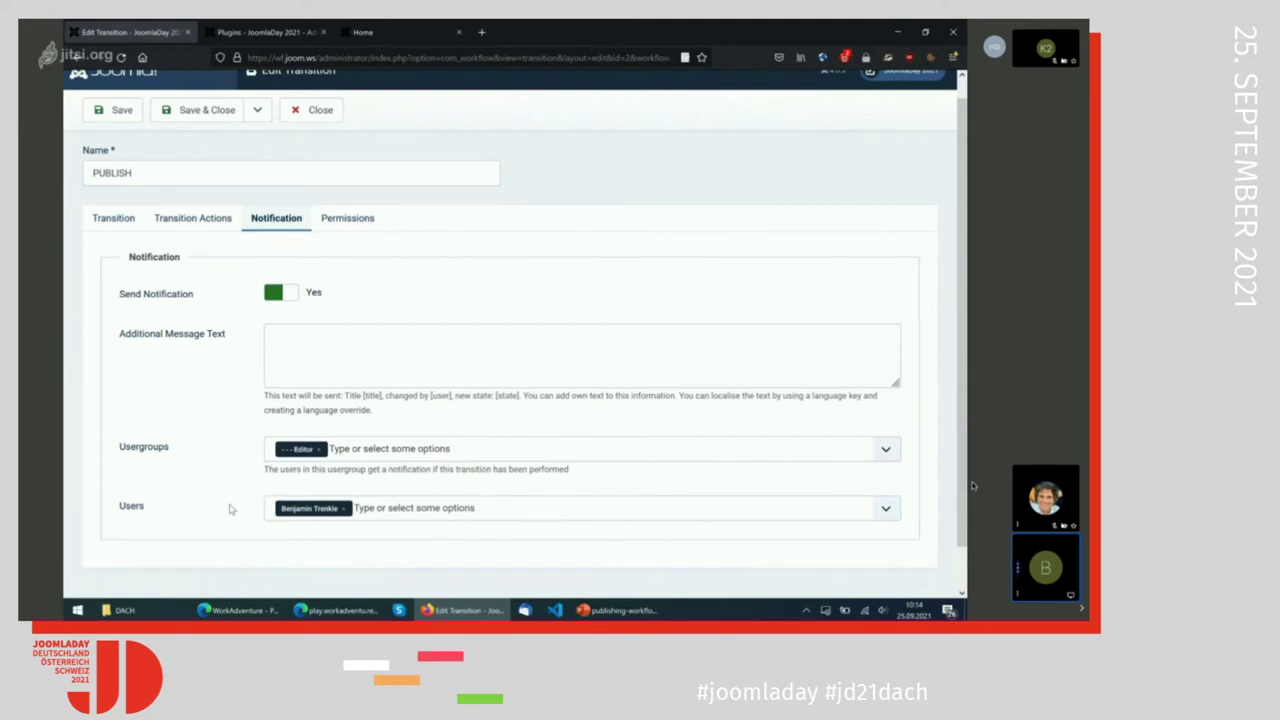
Switch the Publish transition's notification off and on again, and go back to its general settings.
click(278, 294)
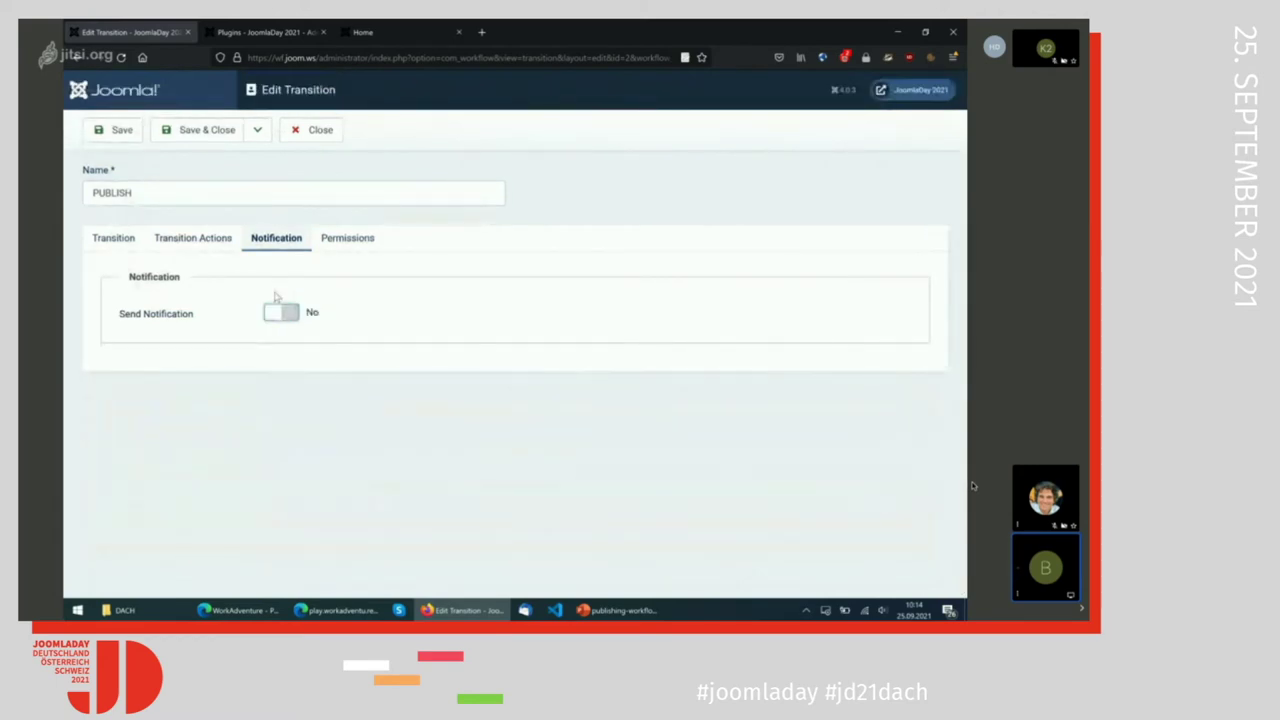
click(282, 312)
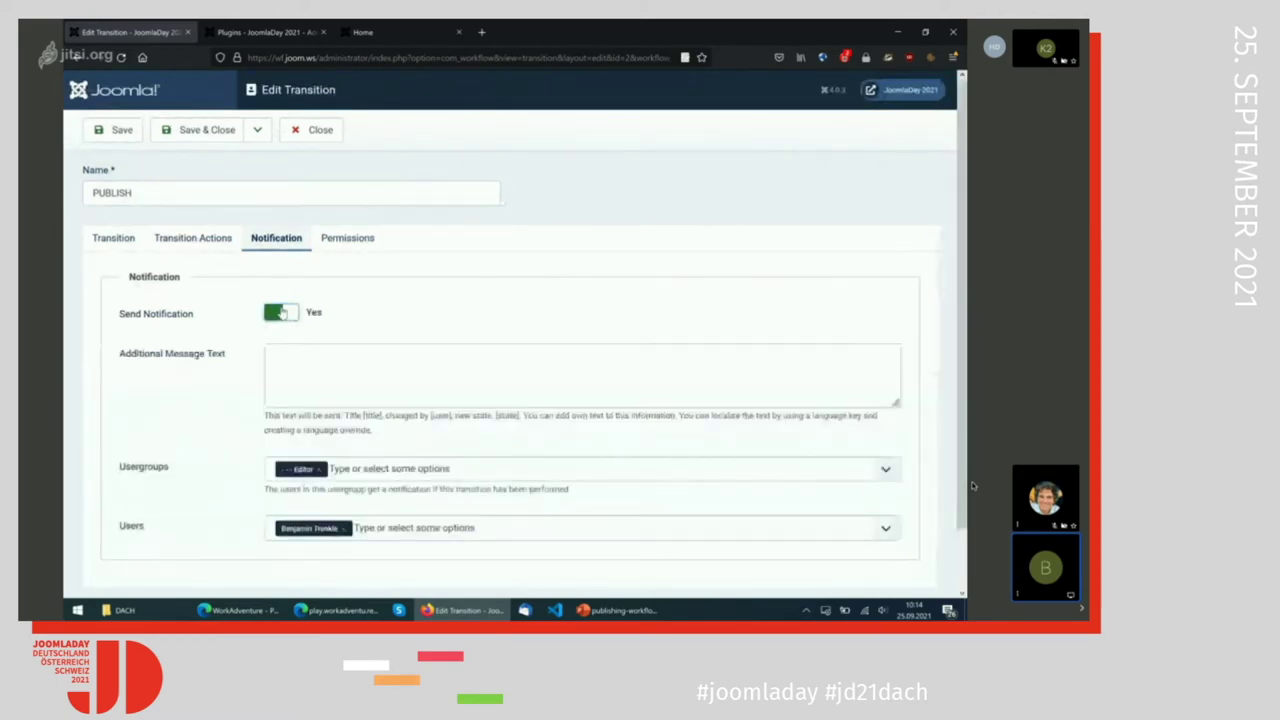
click(116, 239)
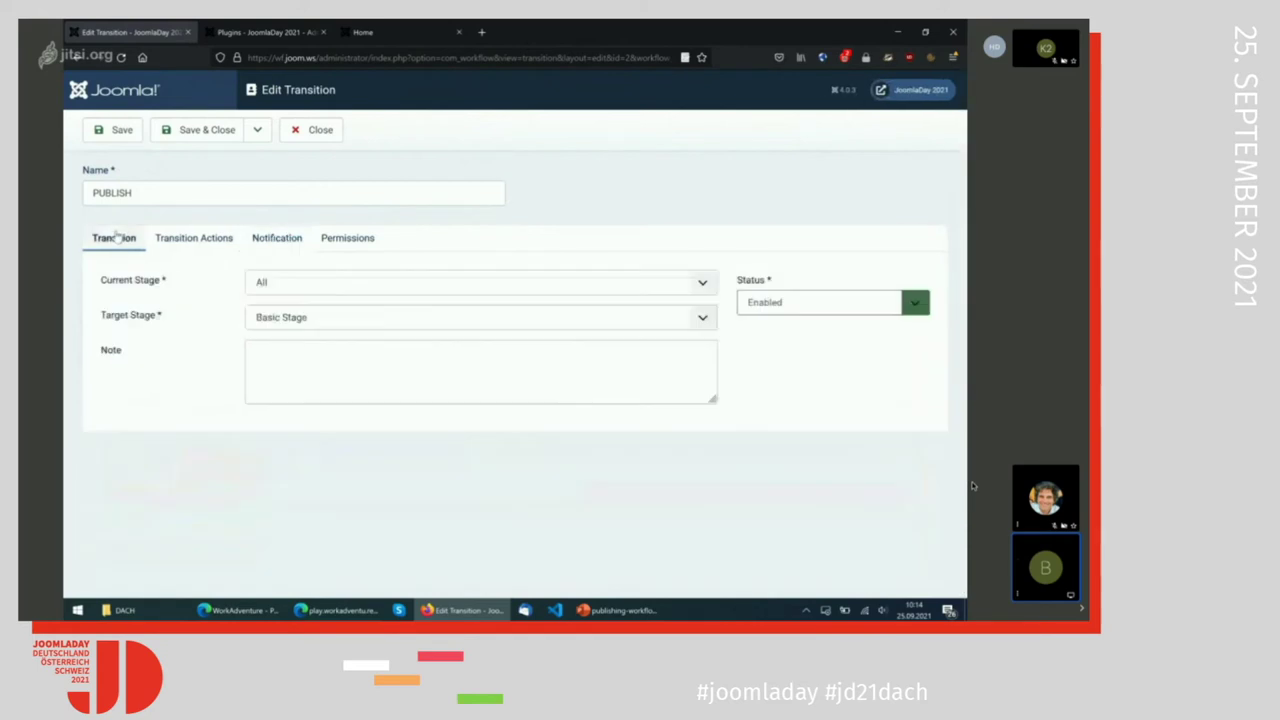
Close the Publish transition without saving and open the Basic Workflow's stages.
click(321, 131)
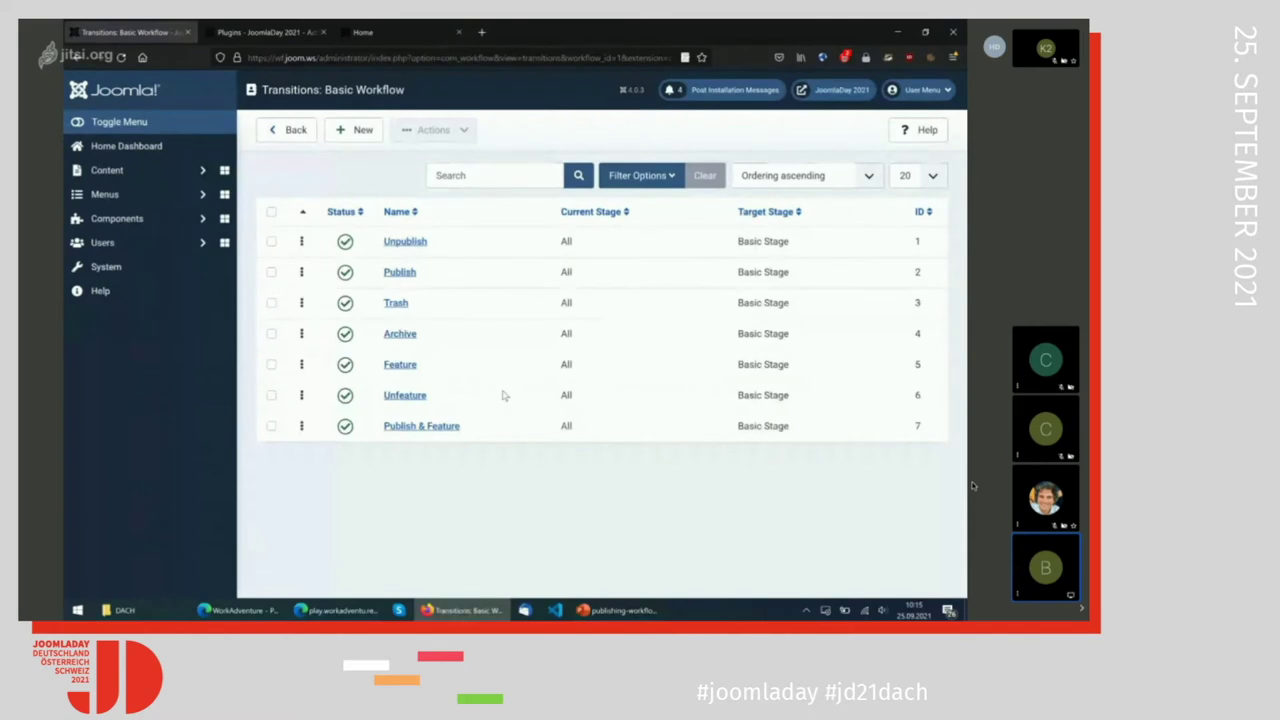
click(293, 131)
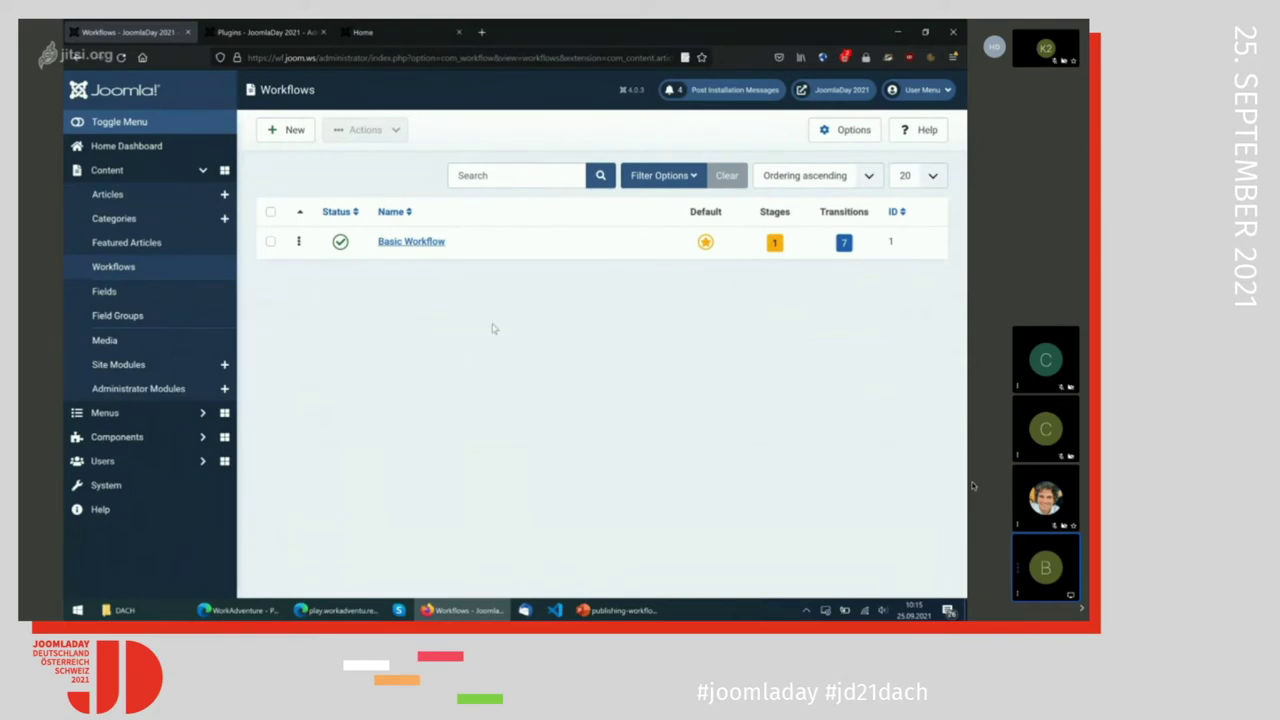
click(776, 243)
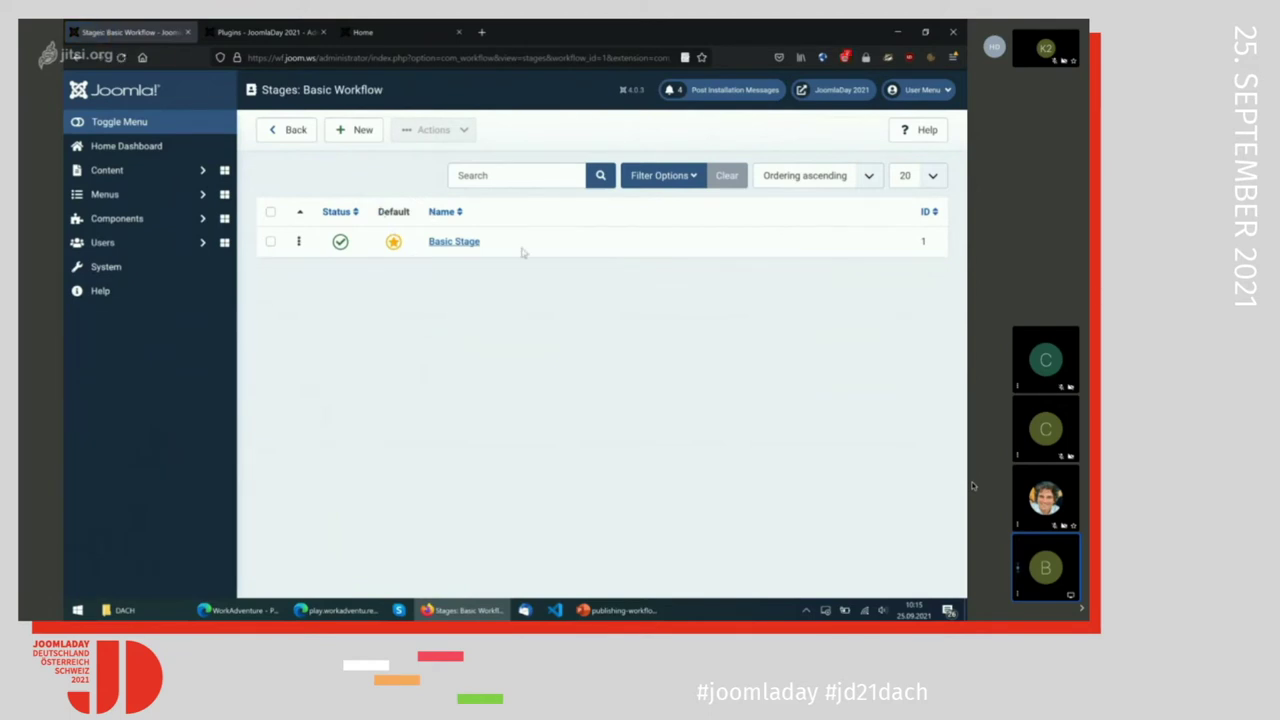
Start a new article and check its status and available workflow transitions, comparing them with the workflow plugin list.
click(169, 176)
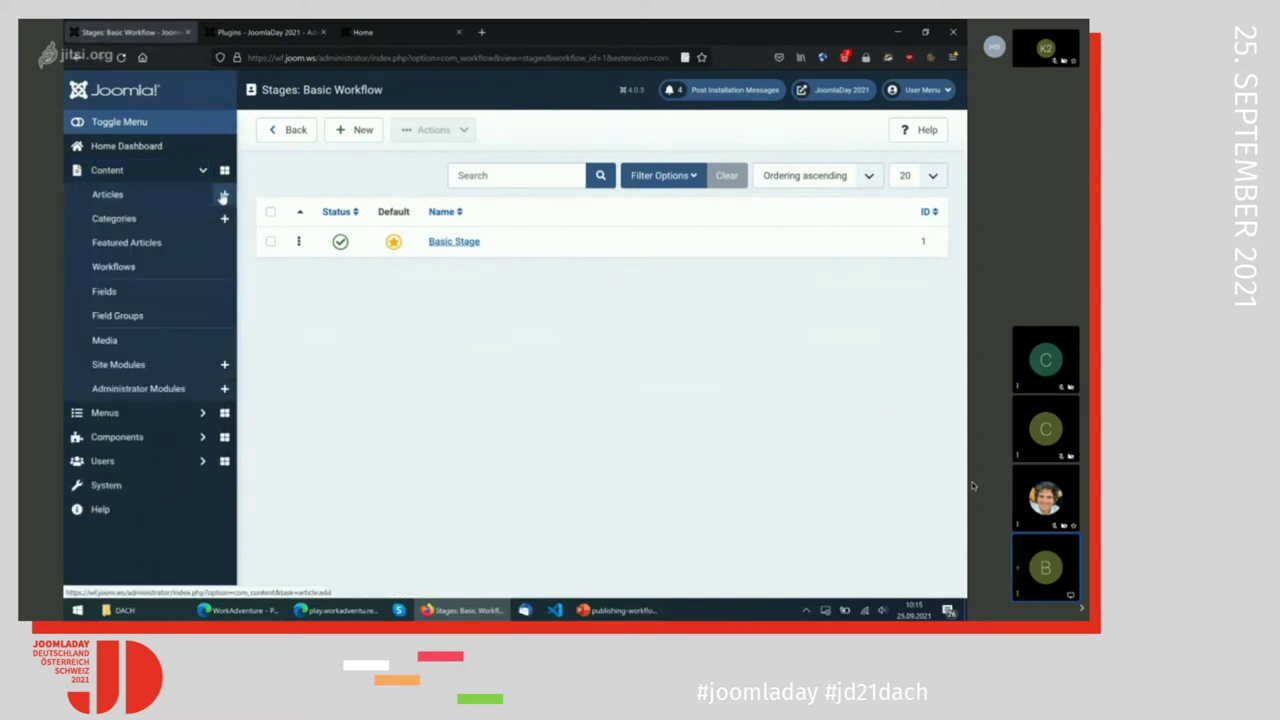
click(223, 196)
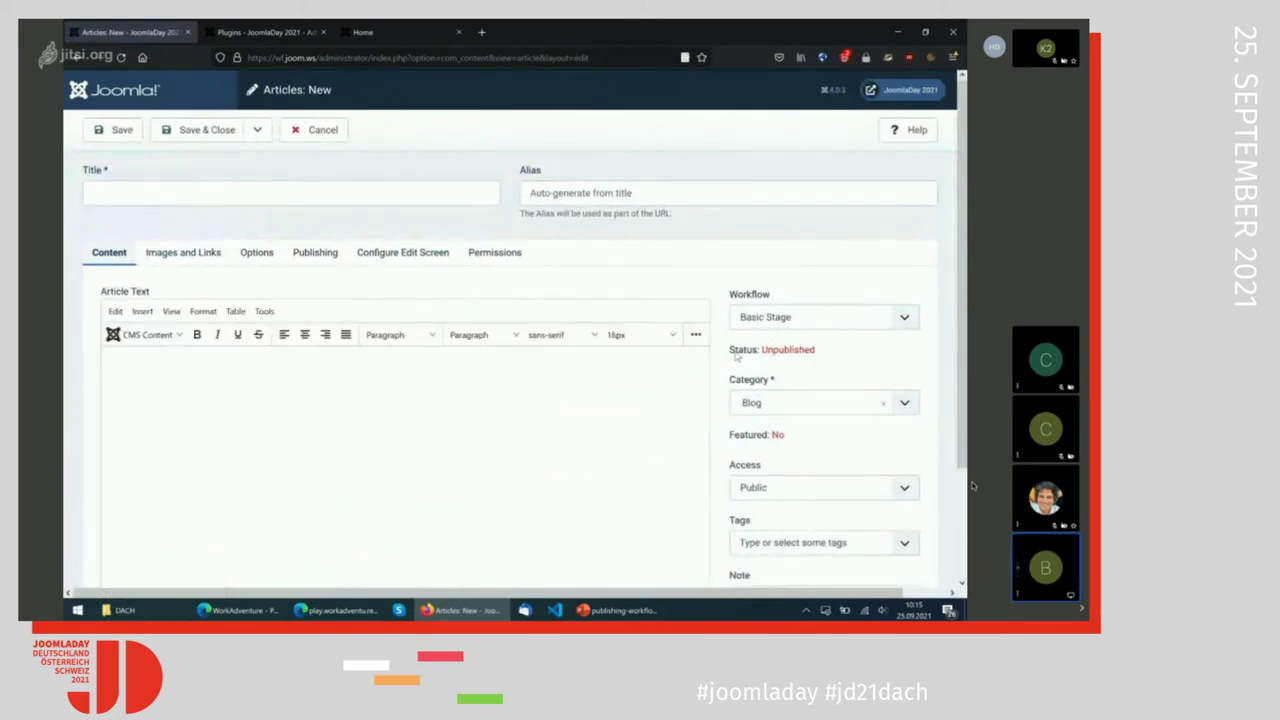
click(265, 33)
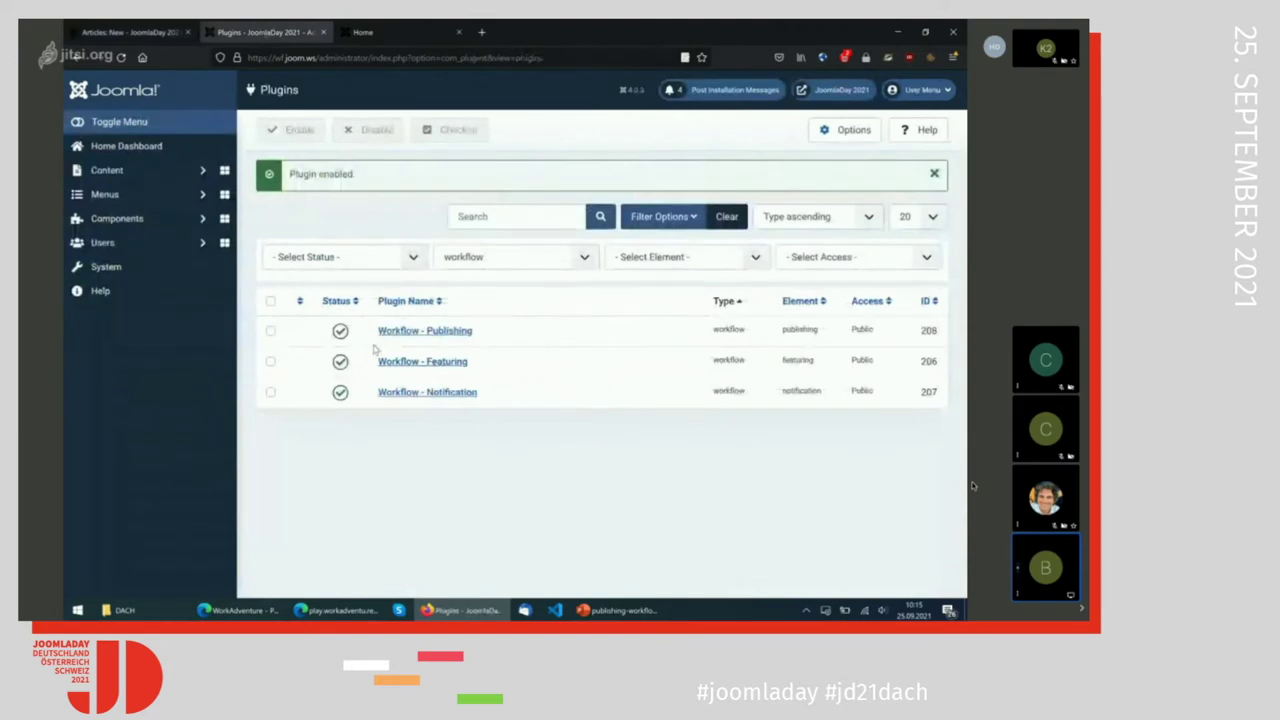
click(130, 32)
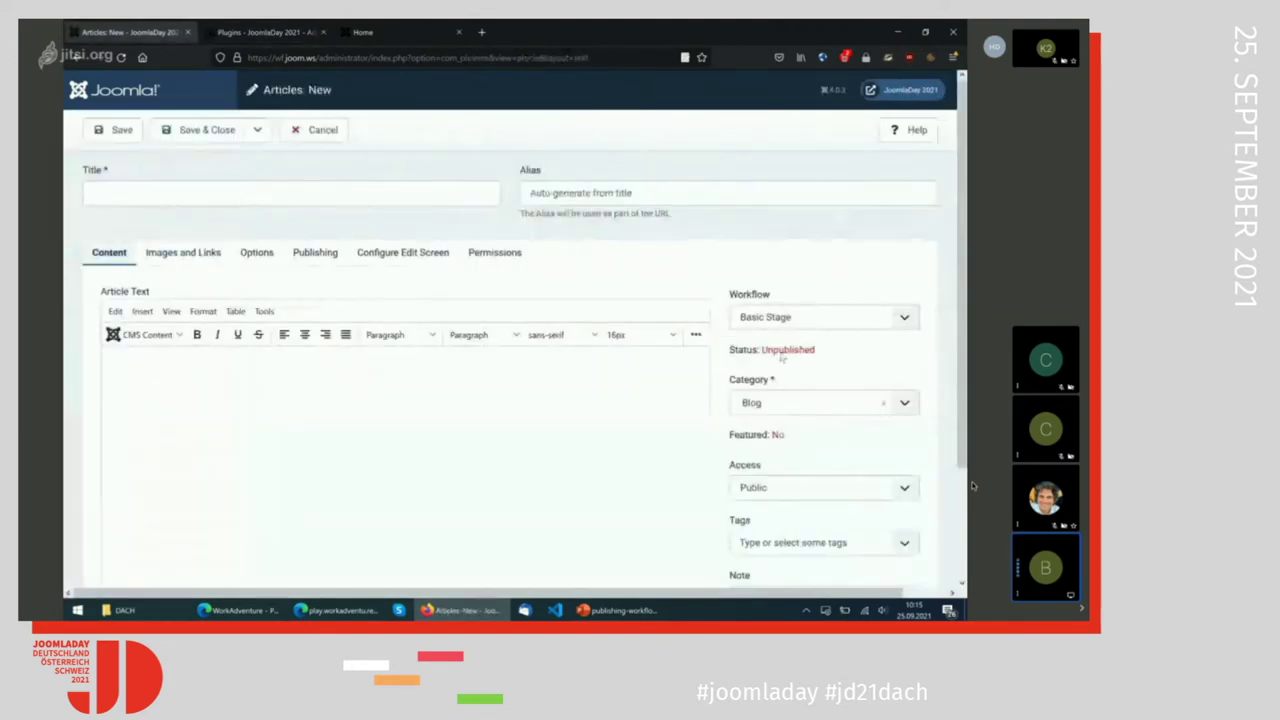
triple_click(775, 358)
click(775, 358)
click(798, 323)
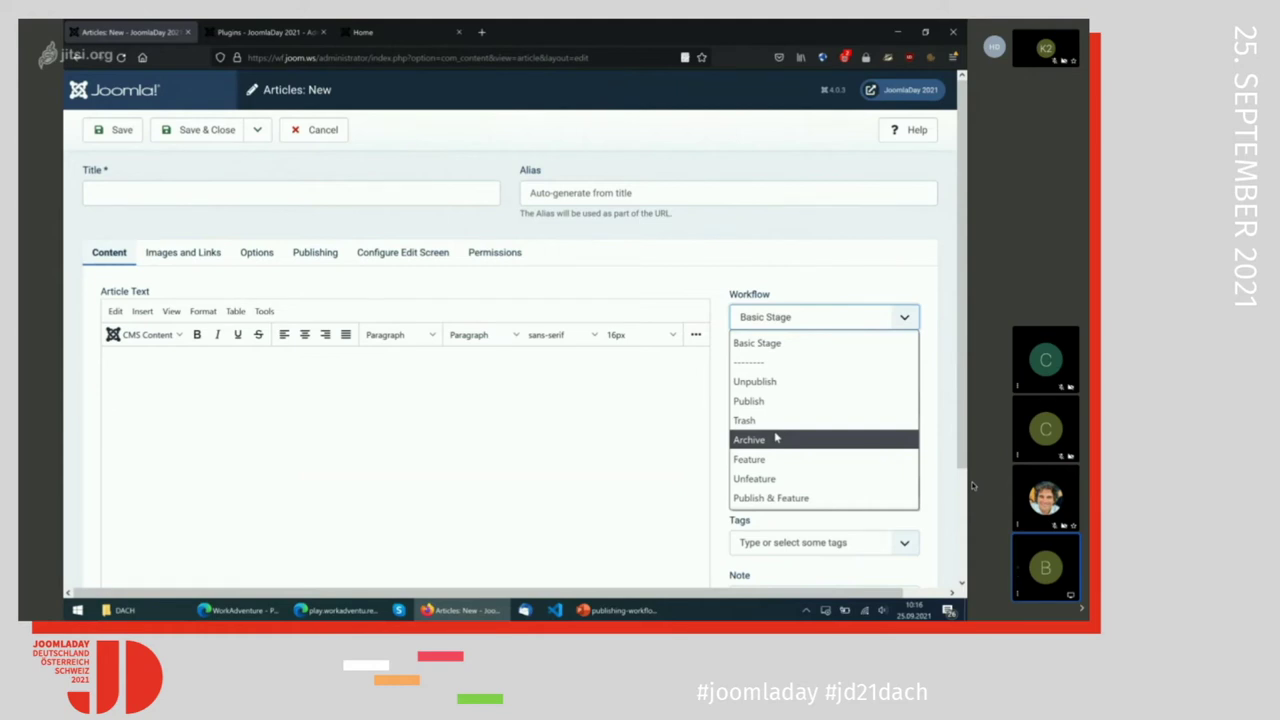
click(590, 443)
Title the new article "Lorem ipsum" and save it.
click(284, 193)
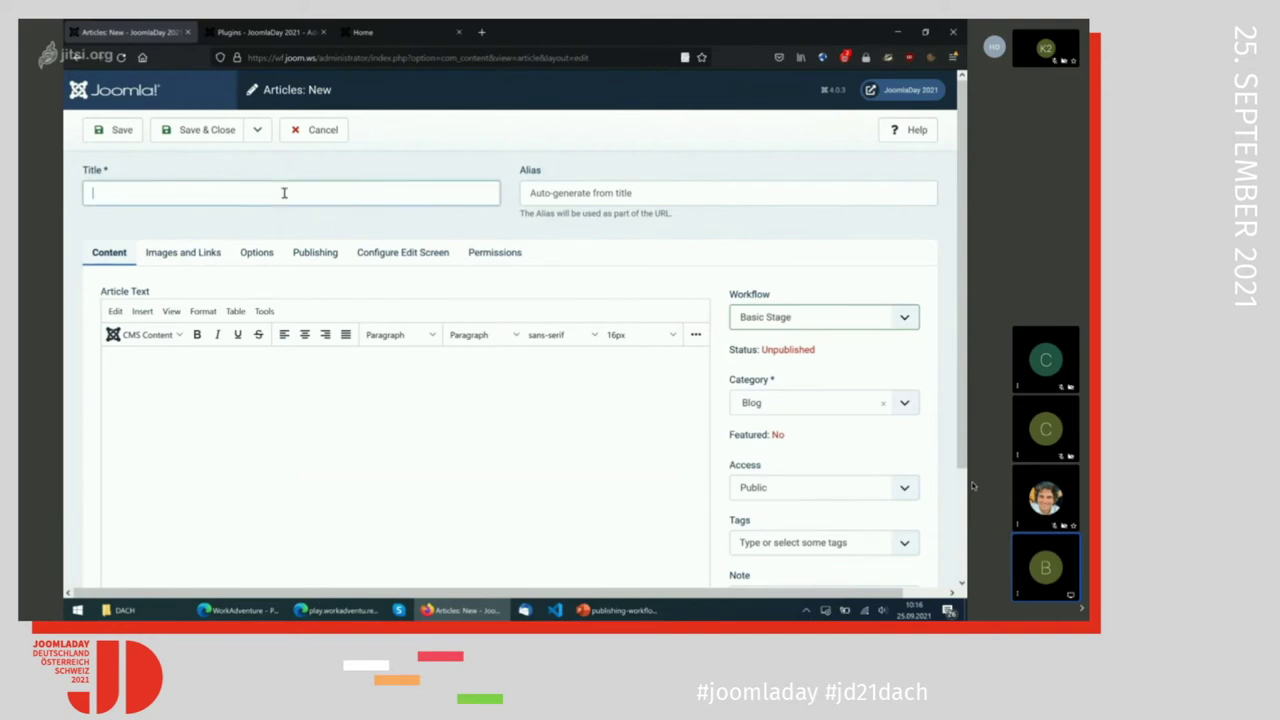
text(Lorem ipsum)
click(104, 140)
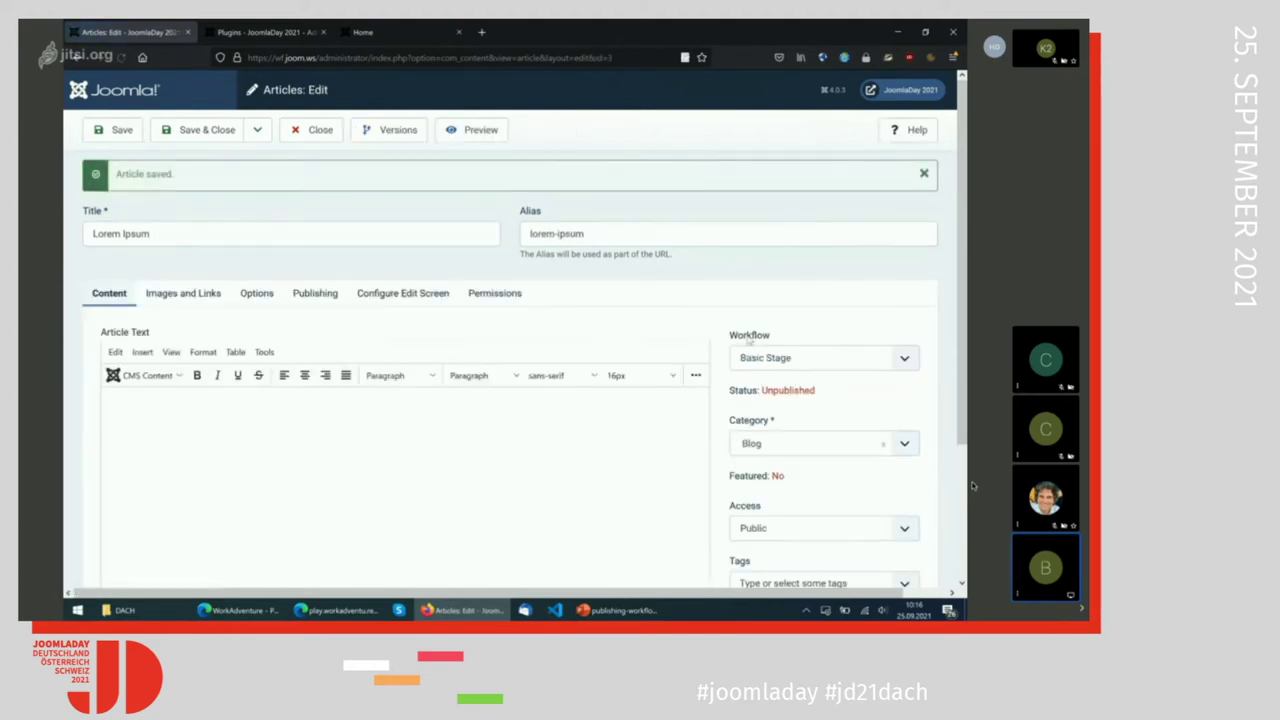
Apply the Feature transition to the Lorem ipsum article and save it.
click(778, 364)
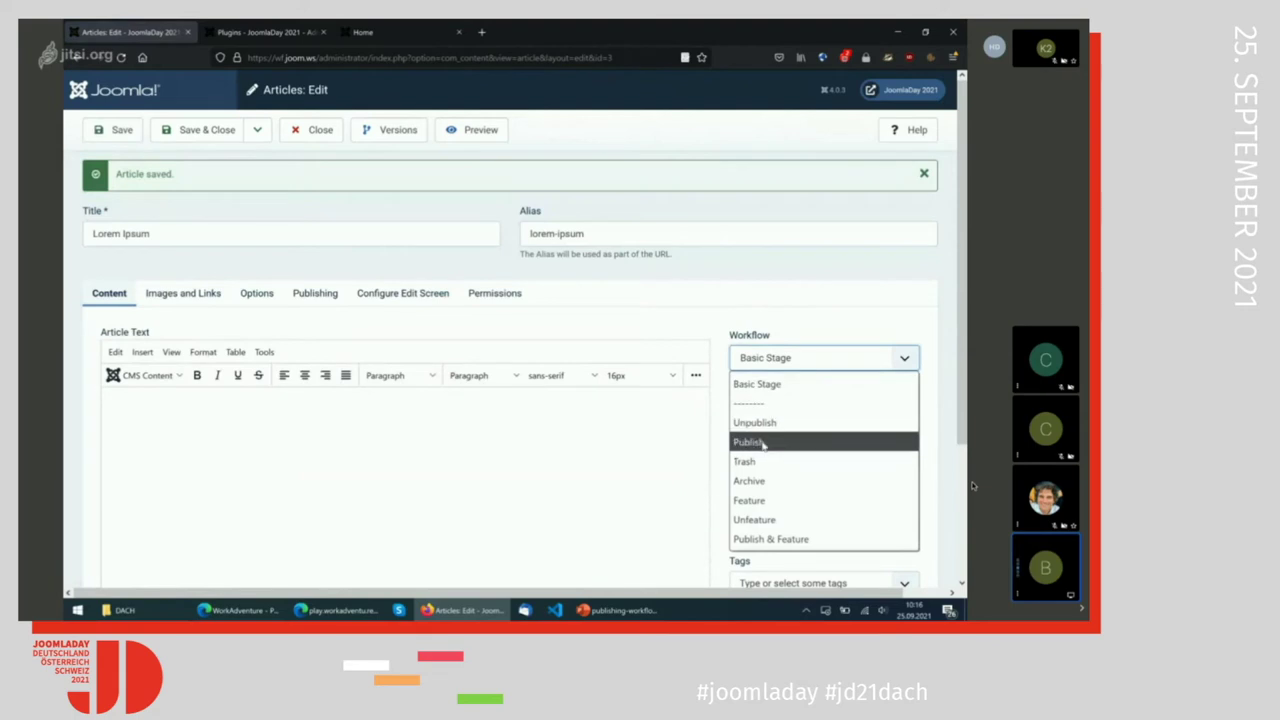
click(750, 386)
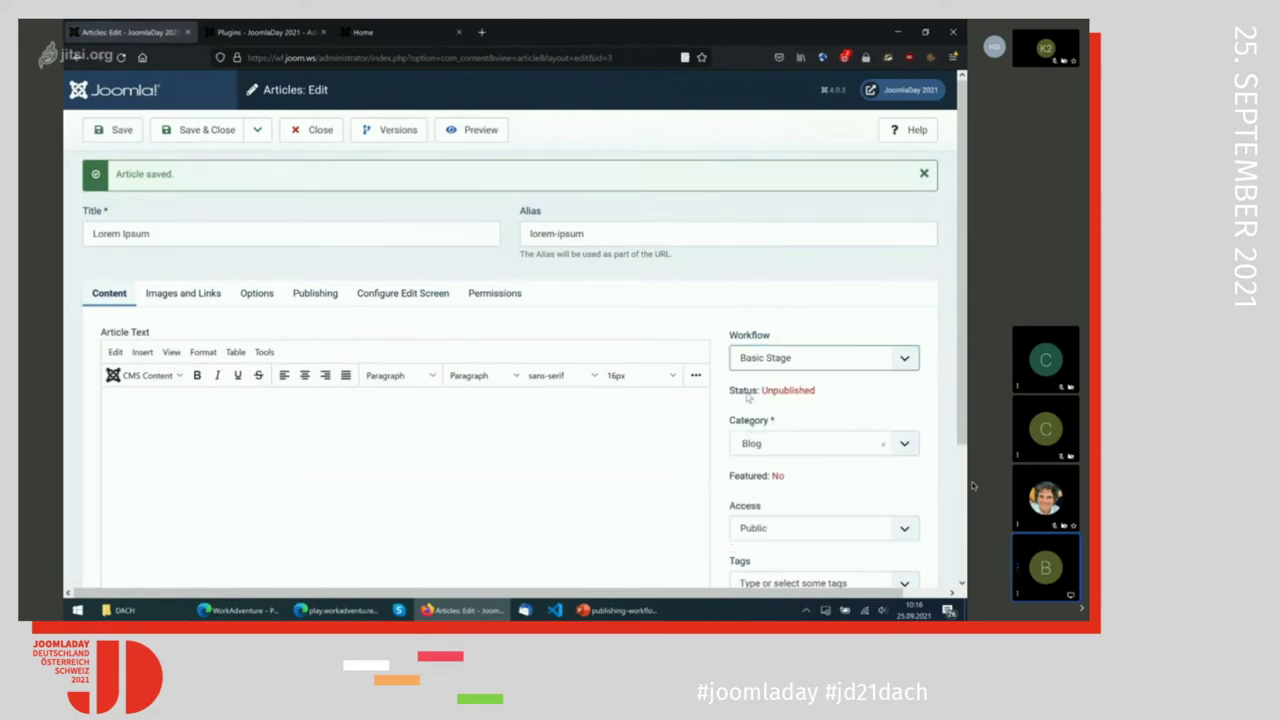
click(793, 362)
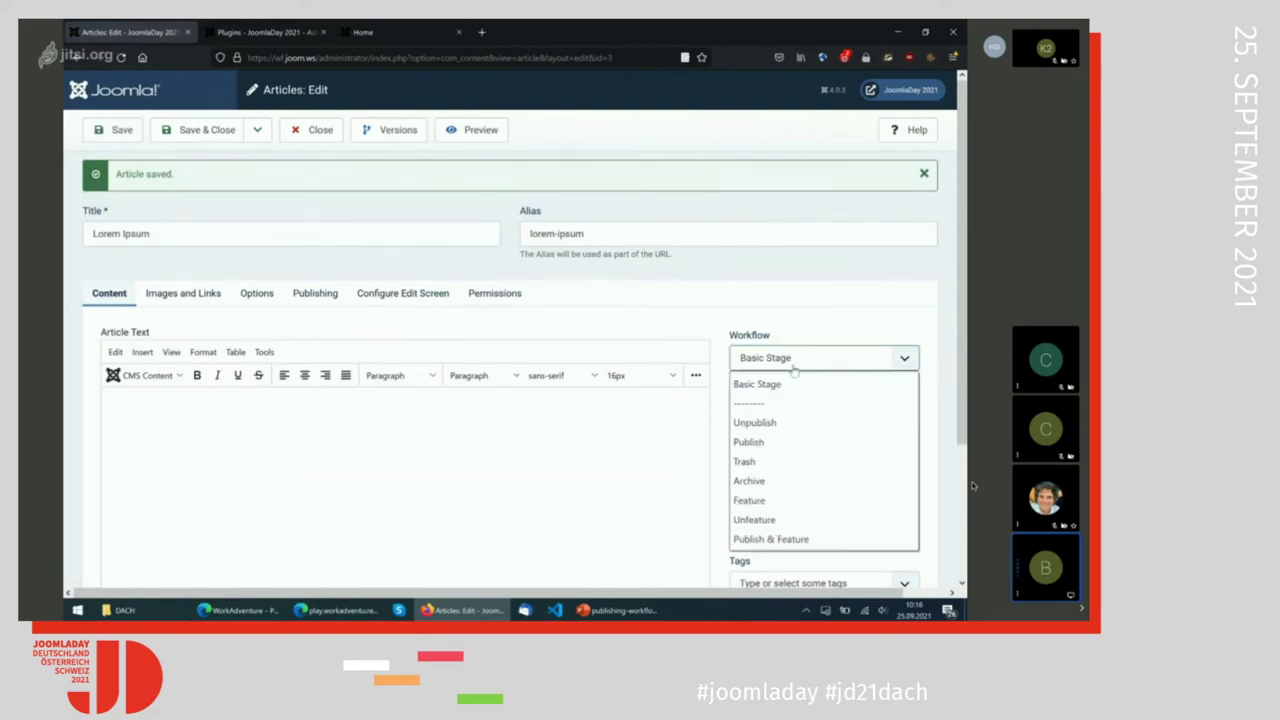
click(752, 500)
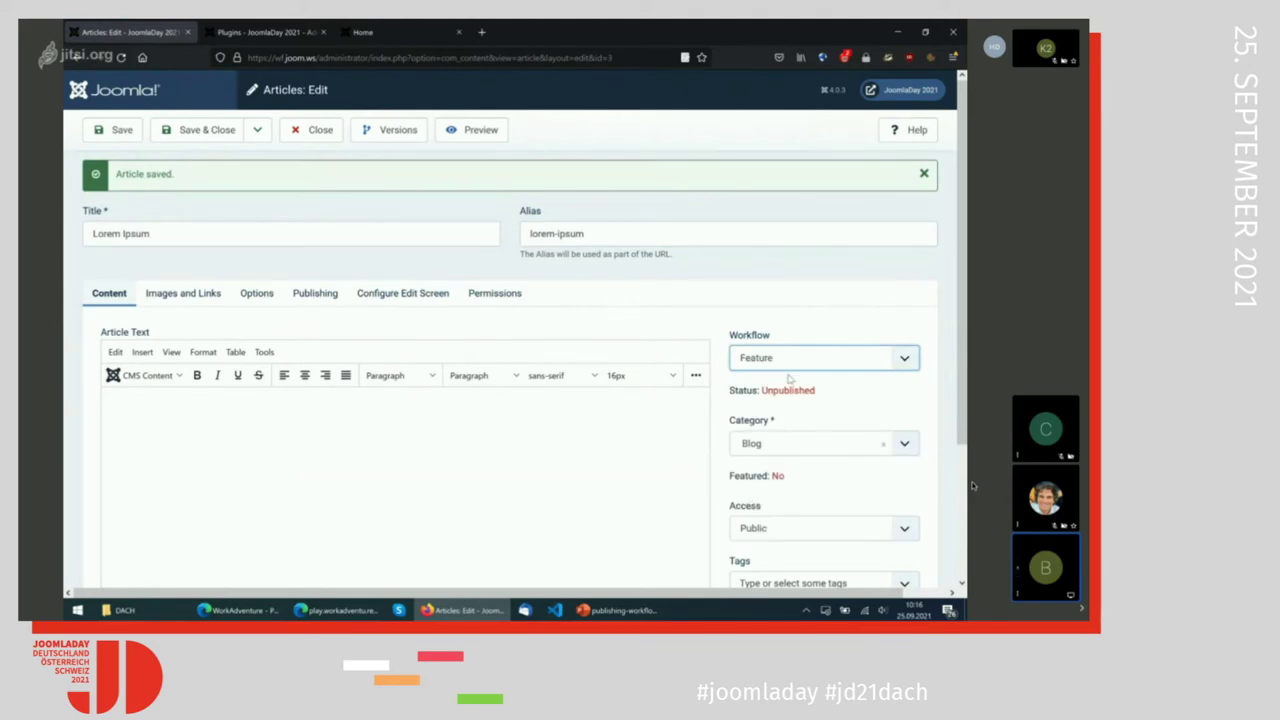
click(118, 137)
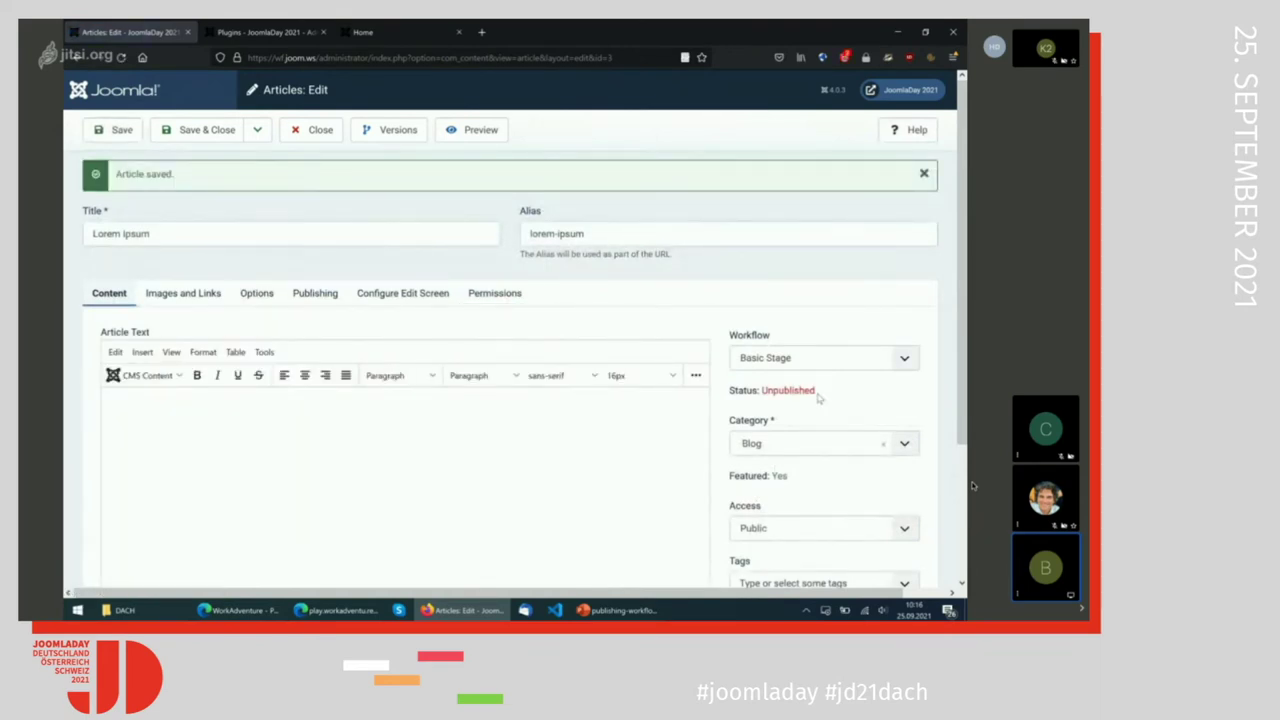
Apply the Unfeature transition to the Lorem ipsum article, save it and close the article.
click(757, 362)
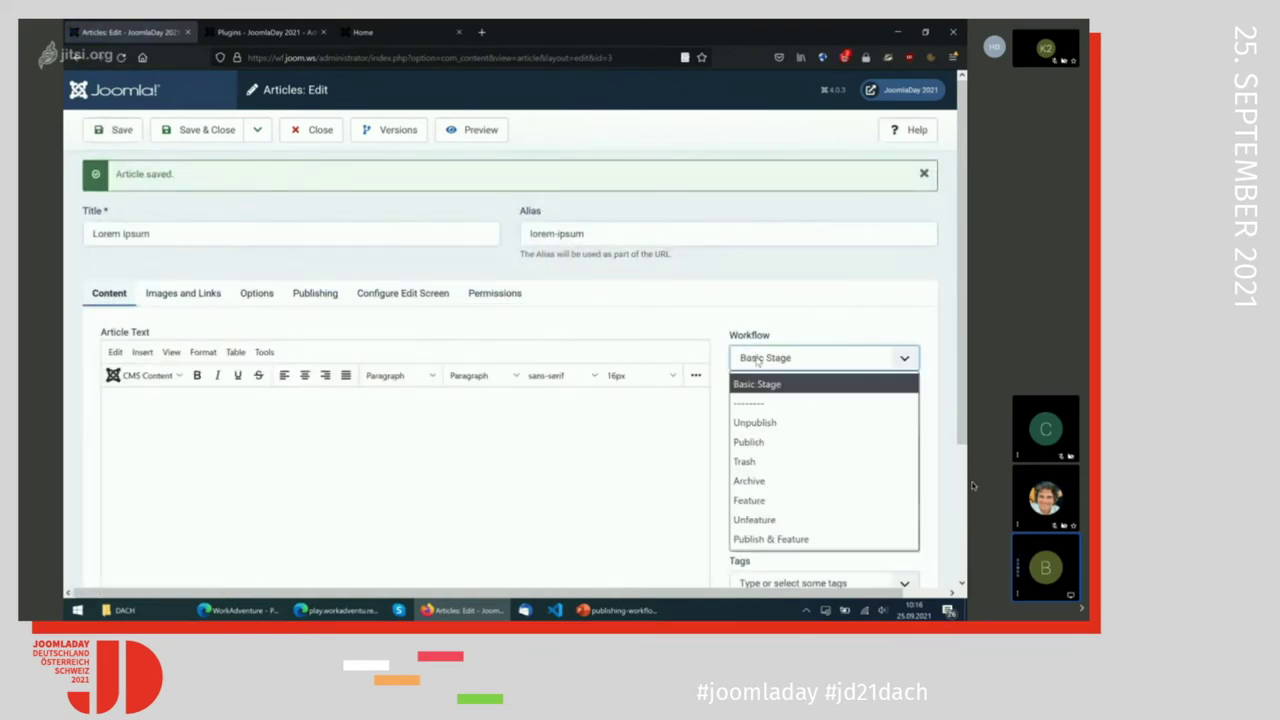
click(755, 519)
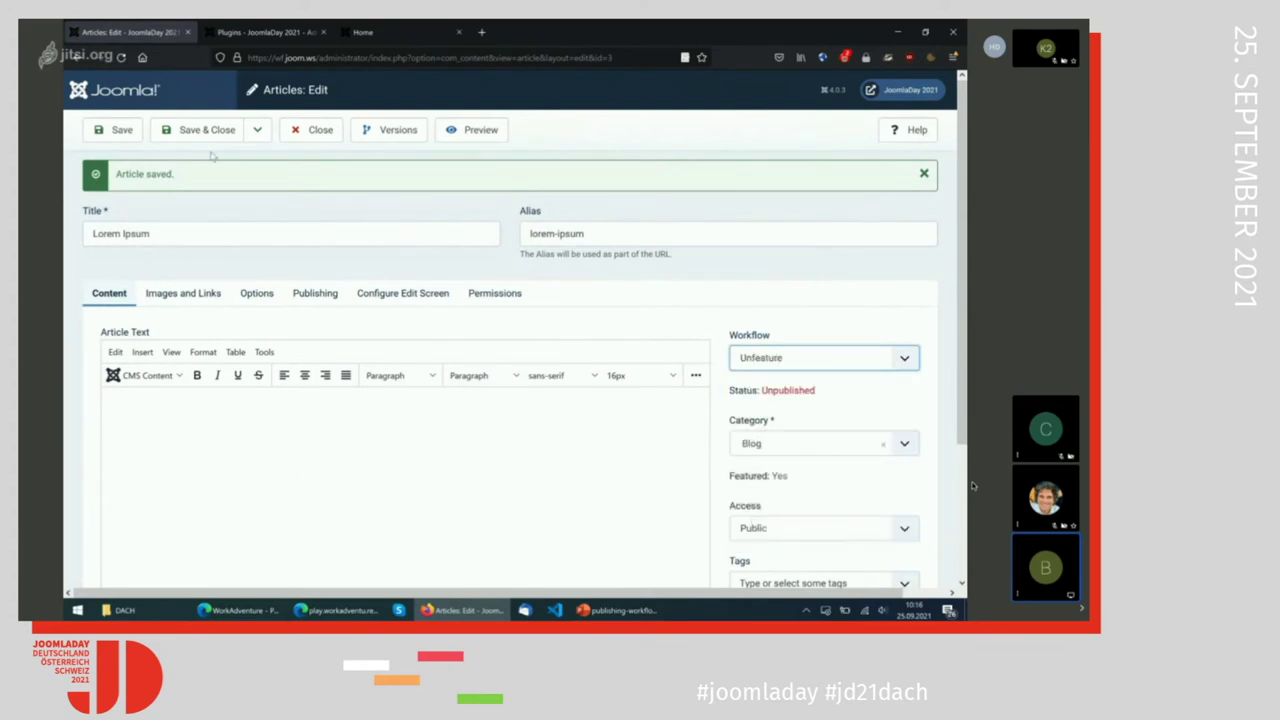
click(118, 135)
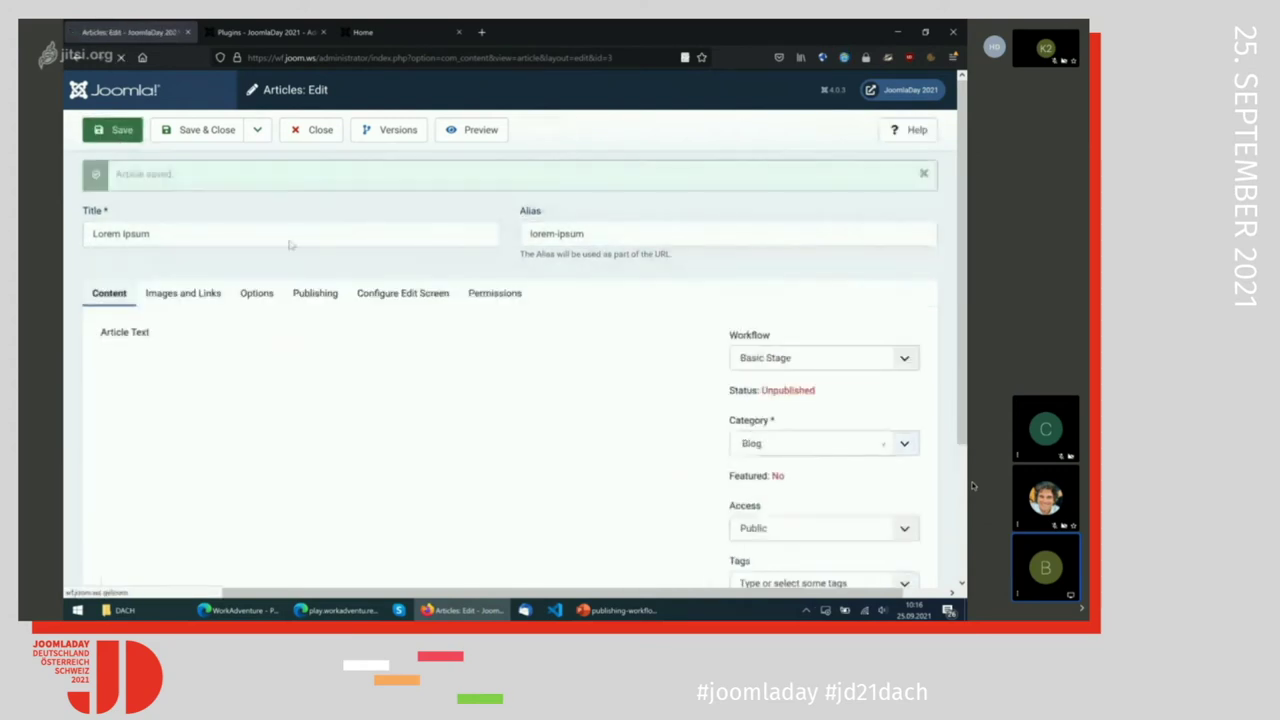
click(312, 130)
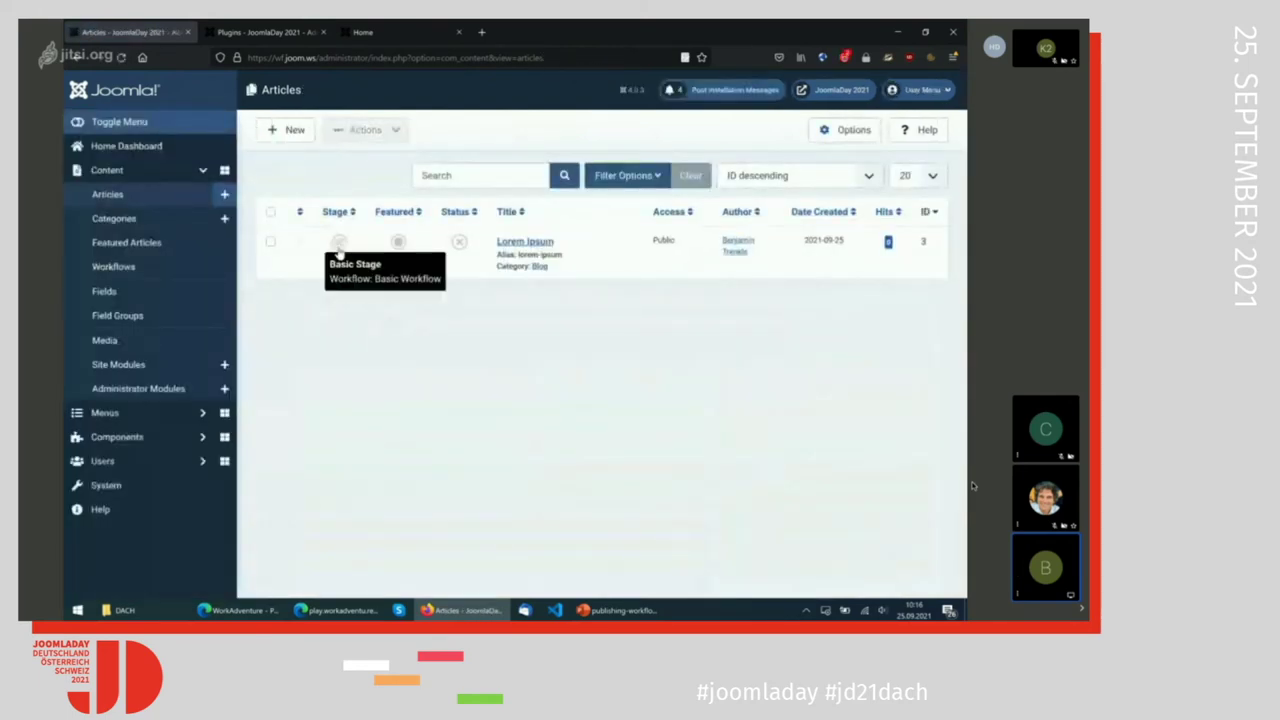
Run the Publish & Feature transition on the Lorem ipsum article directly from its stage in the article list.
click(338, 248)
click(369, 244)
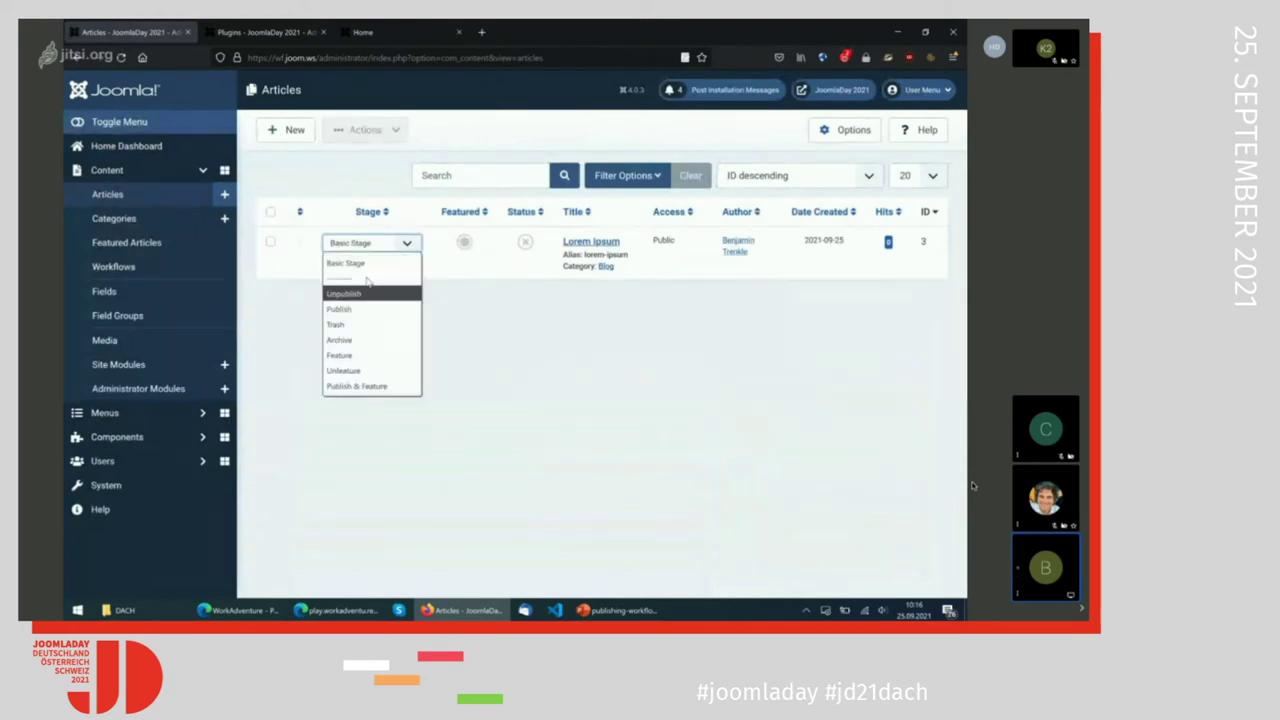
click(356, 387)
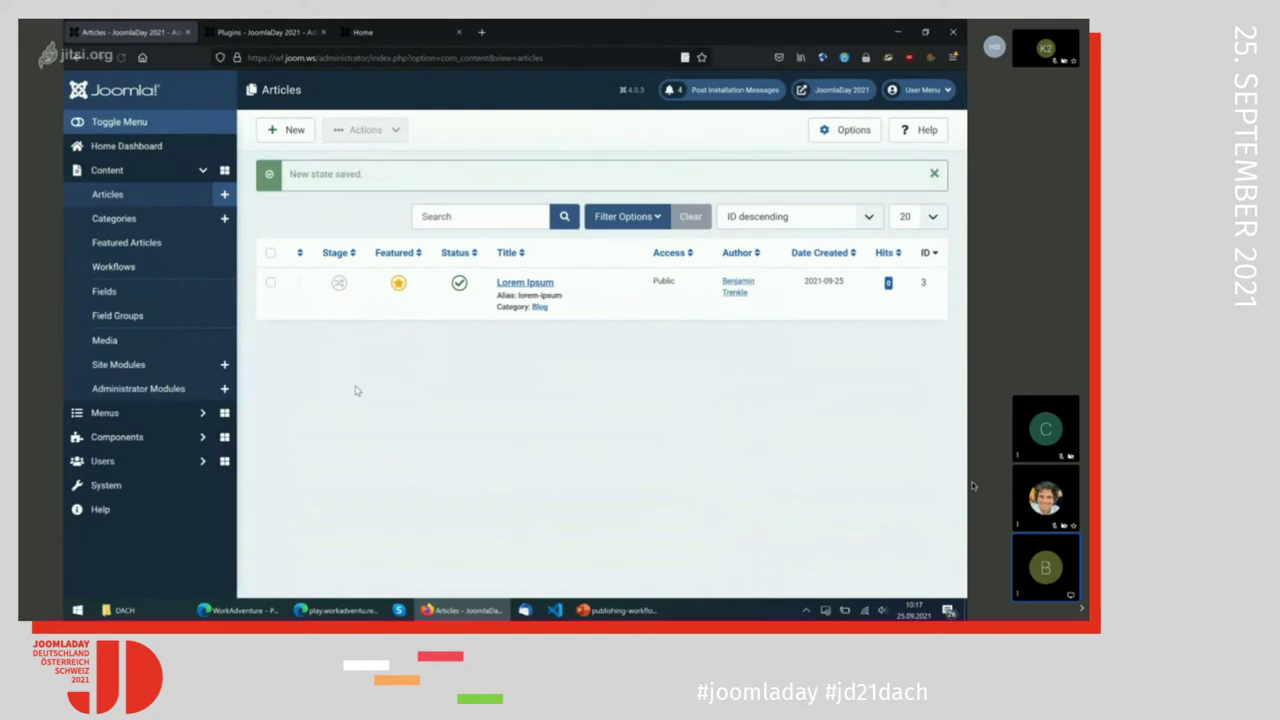
Review the bulk transitions available for the selected Lorem ipsum article, and check the article on the reloaded site home page.
click(270, 284)
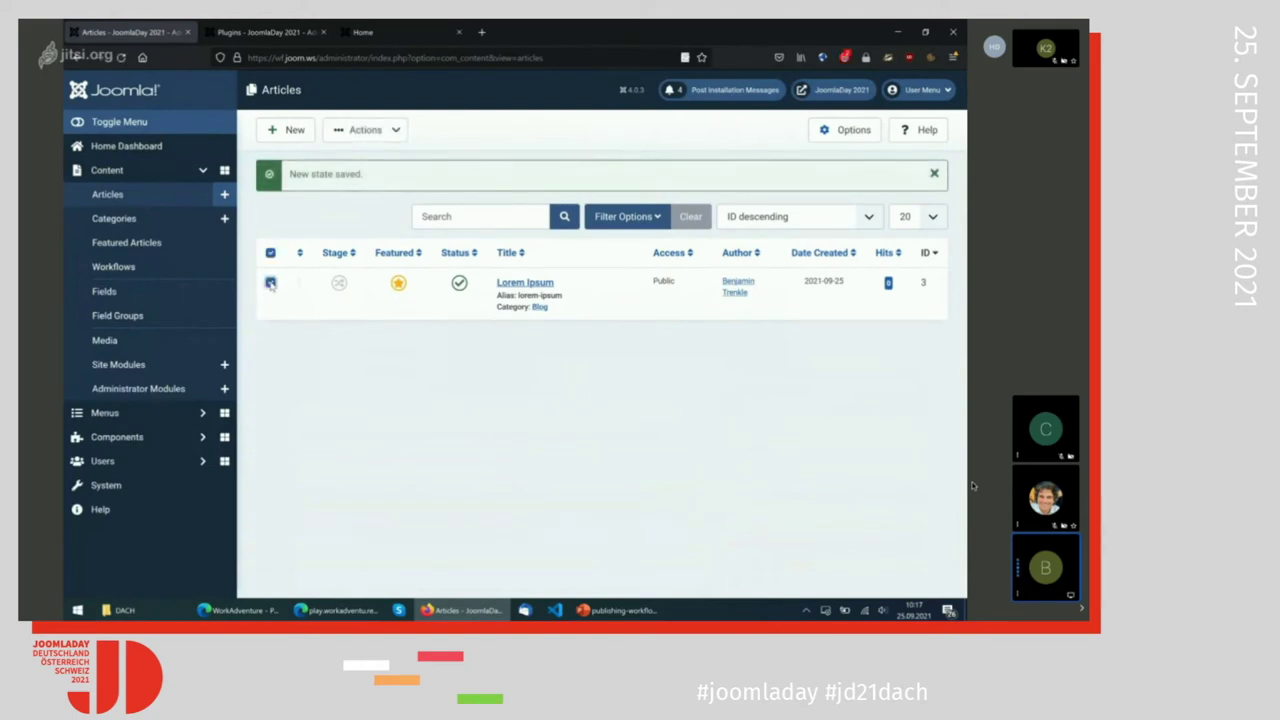
click(396, 131)
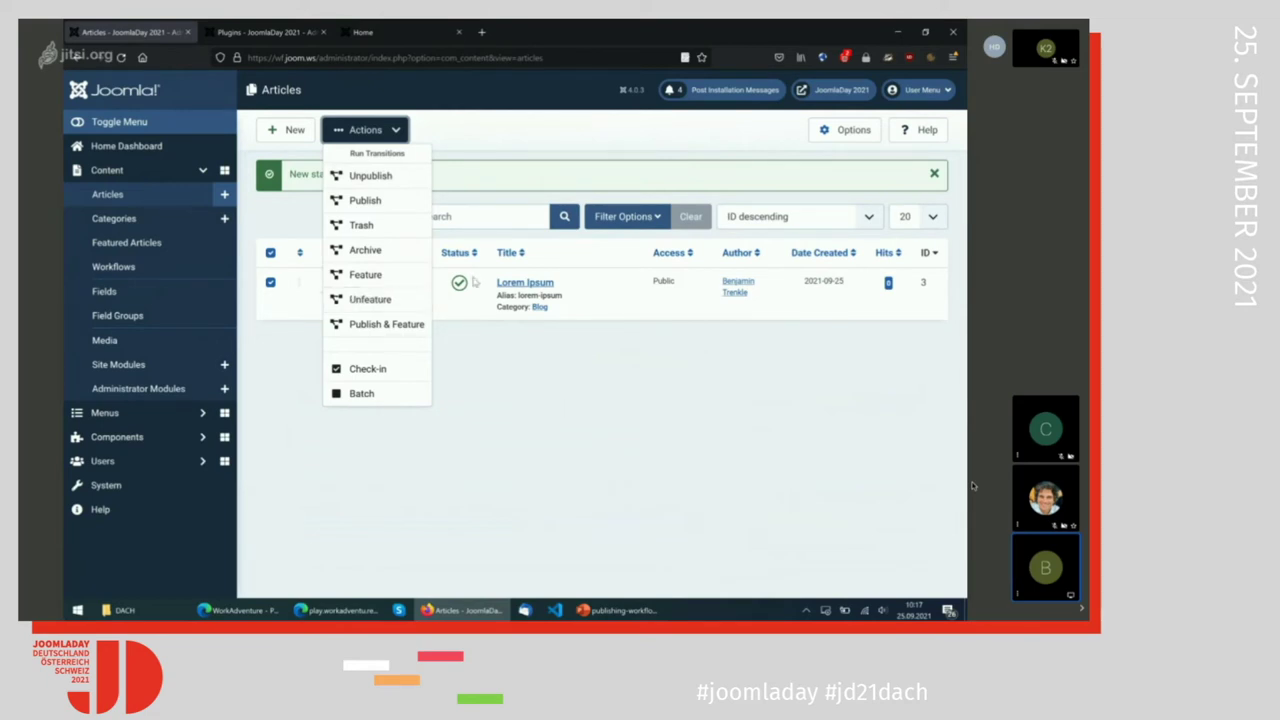
click(481, 338)
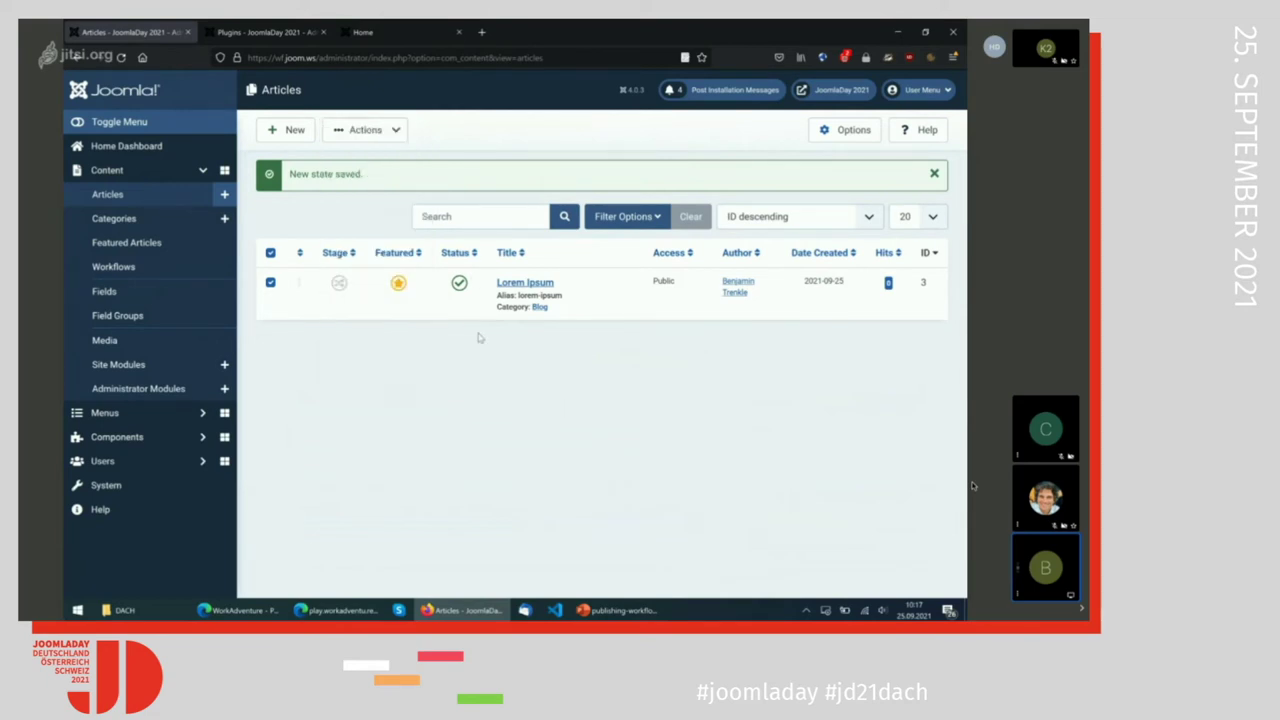
click(362, 32)
key(F5)
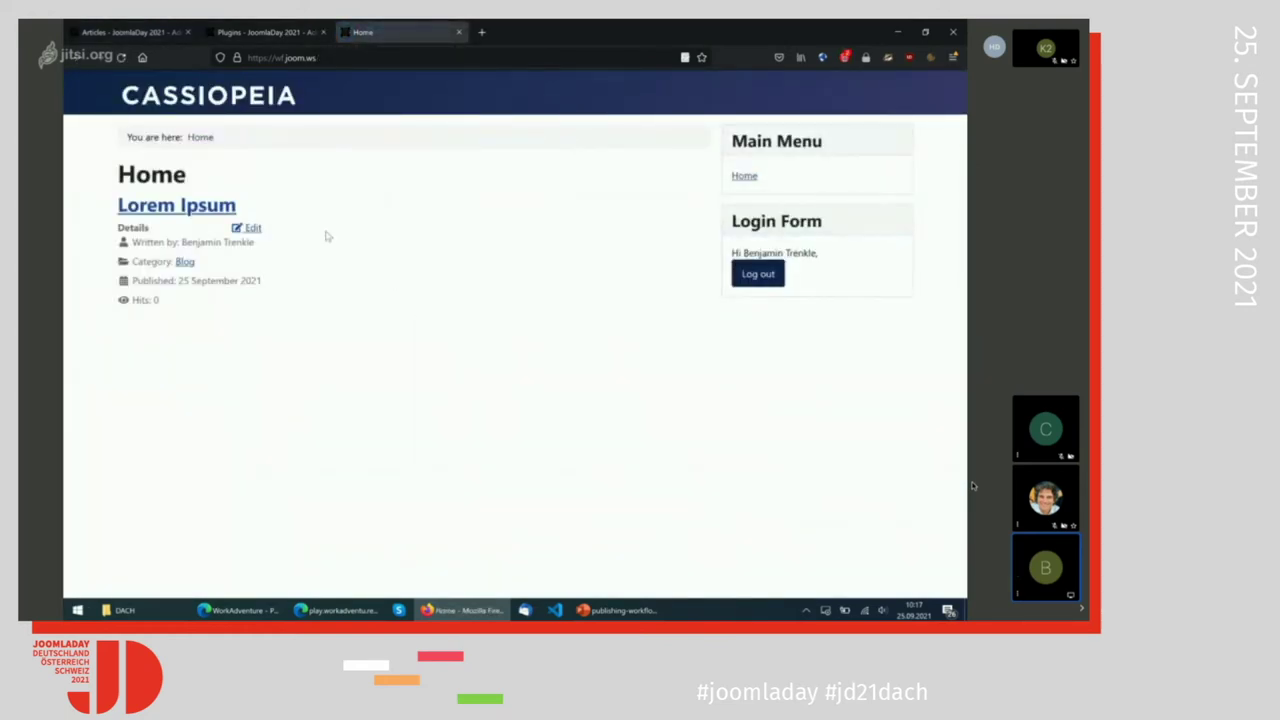
Run the Unpublish transition on the selected Lorem ipsum article as a bulk action and check its status on the site home page.
click(160, 32)
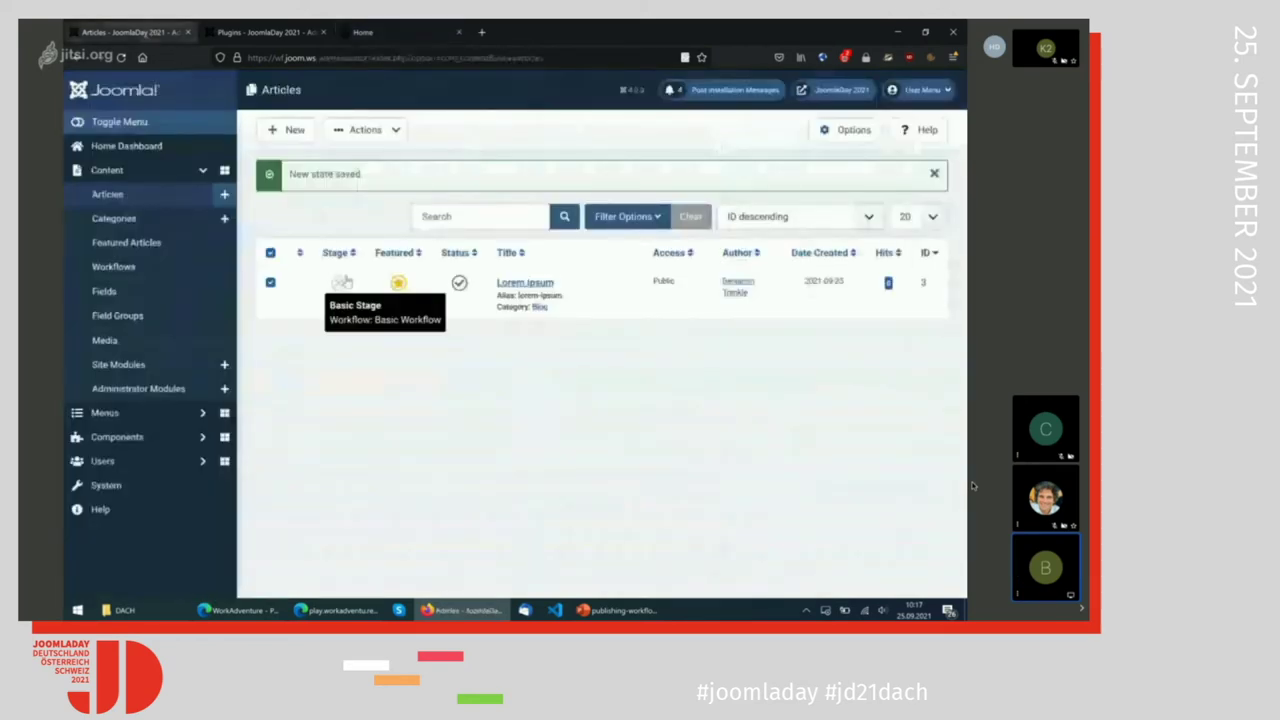
click(349, 138)
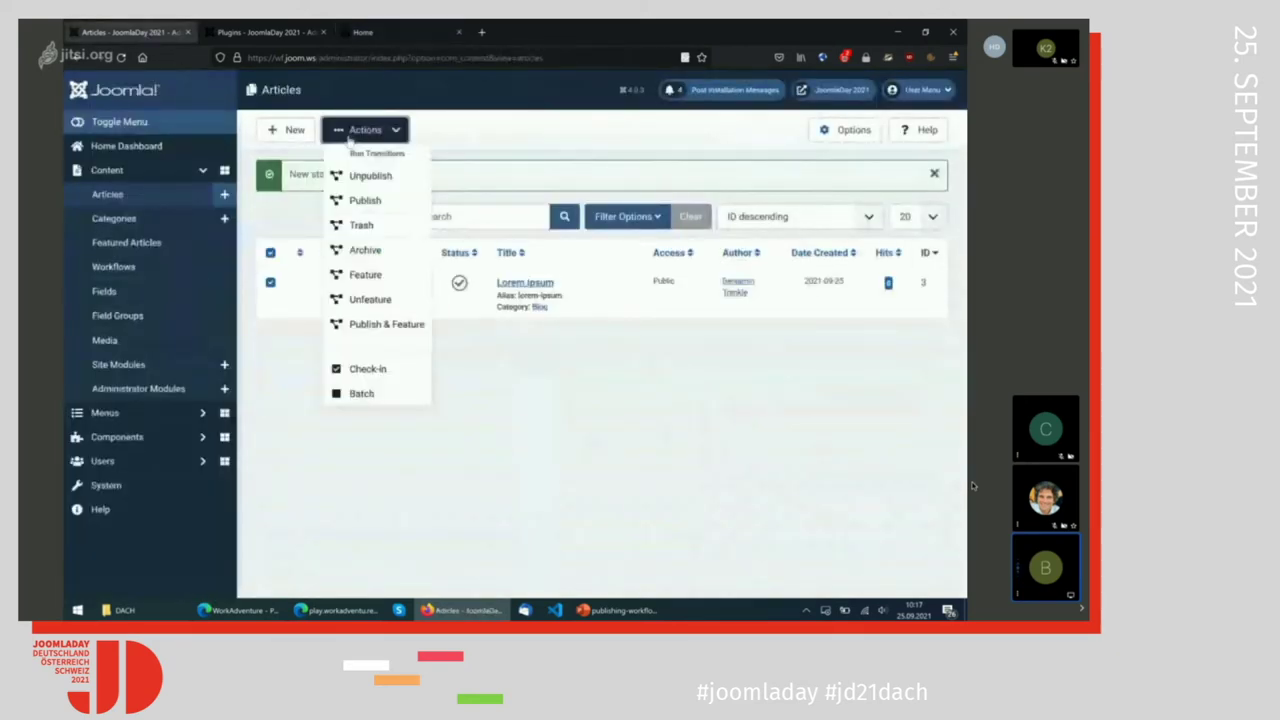
click(363, 176)
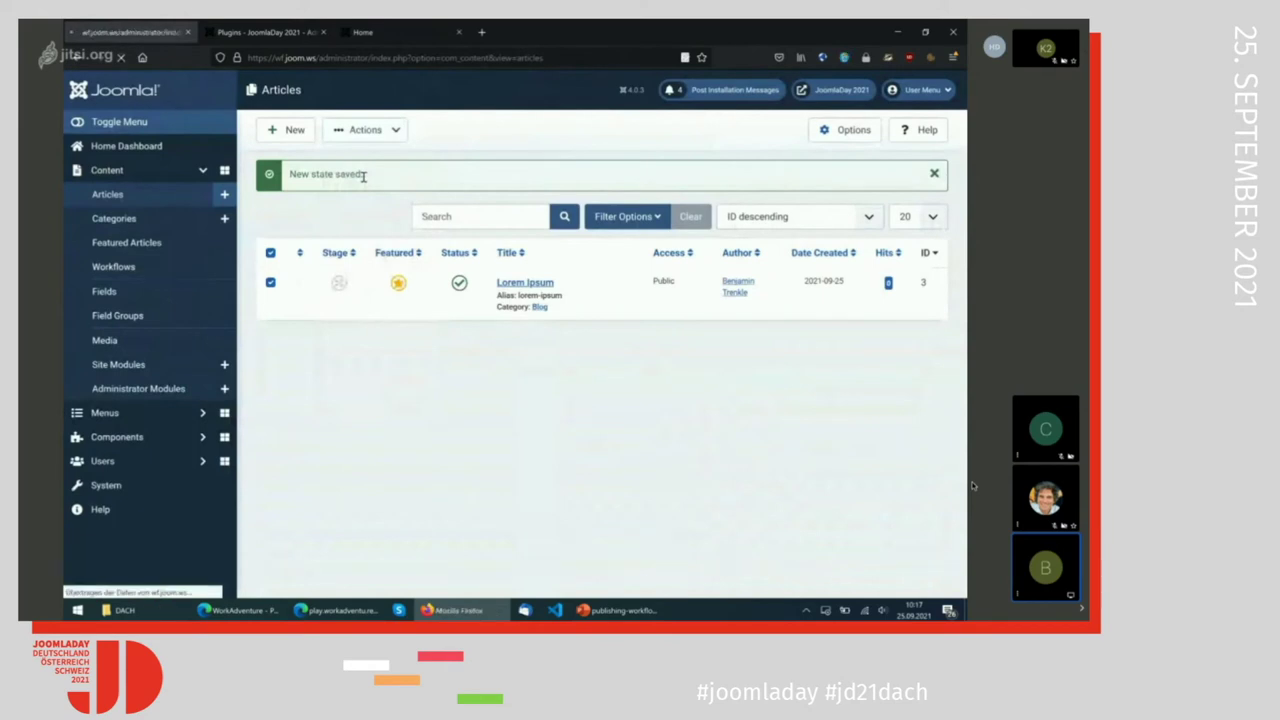
click(362, 32)
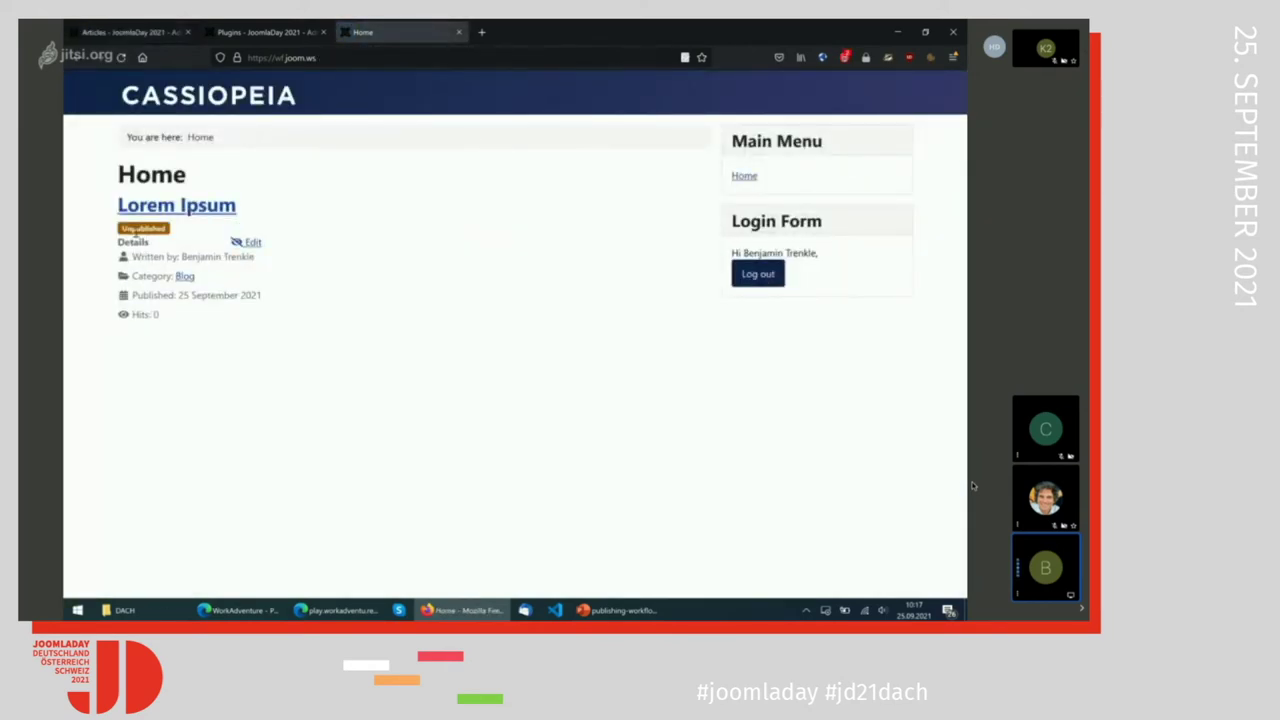
double_click(138, 229)
Select the Lorem ipsum article in the article list and run the Unfeature transition as a bulk action.
click(140, 32)
click(270, 282)
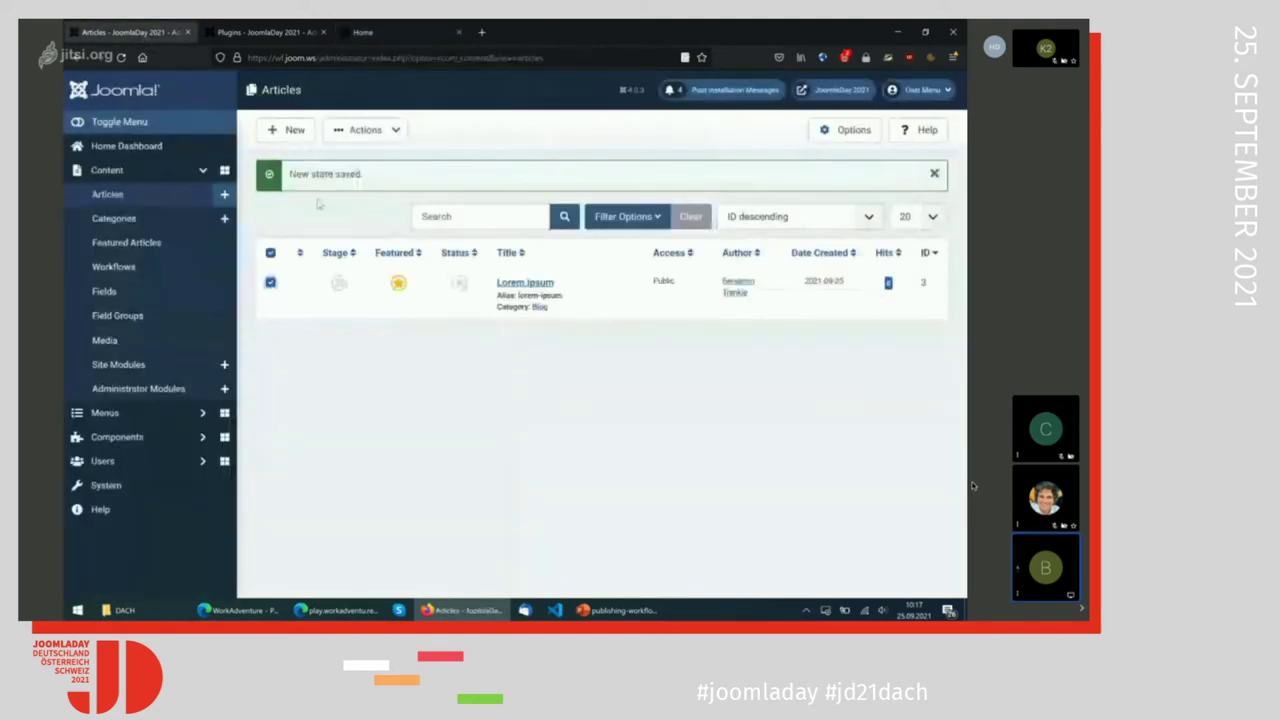
click(365, 130)
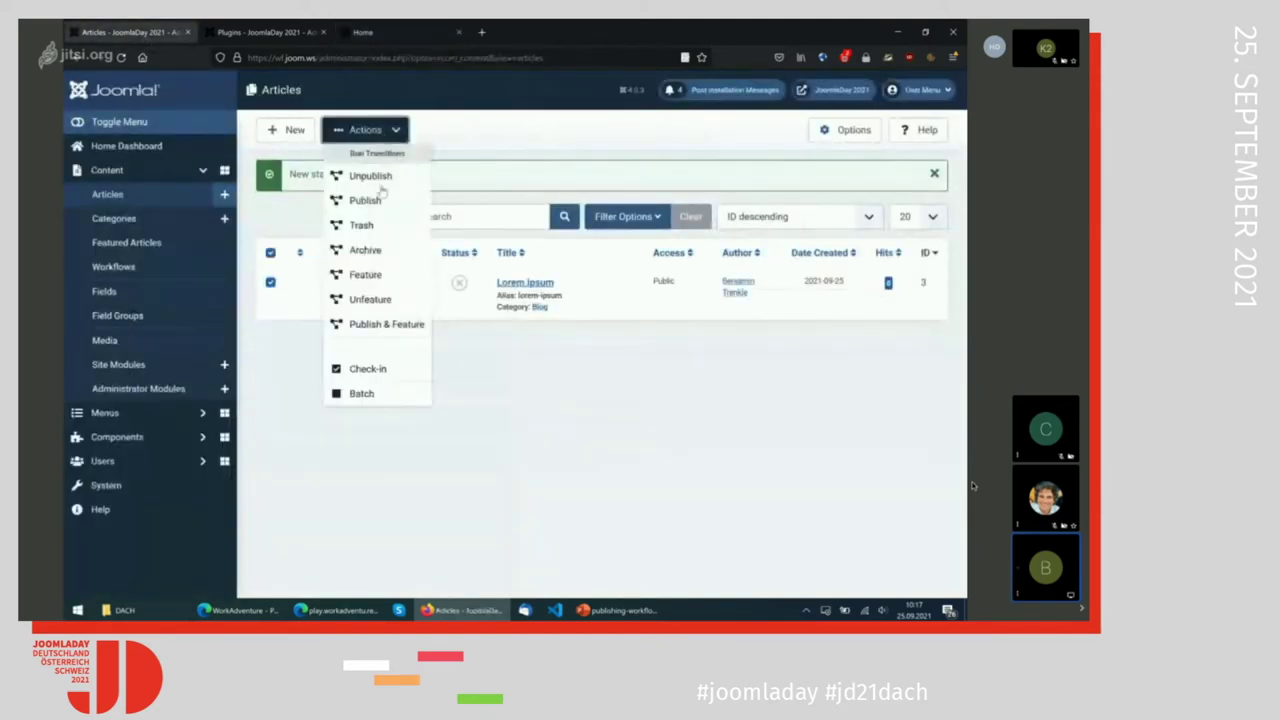
click(371, 299)
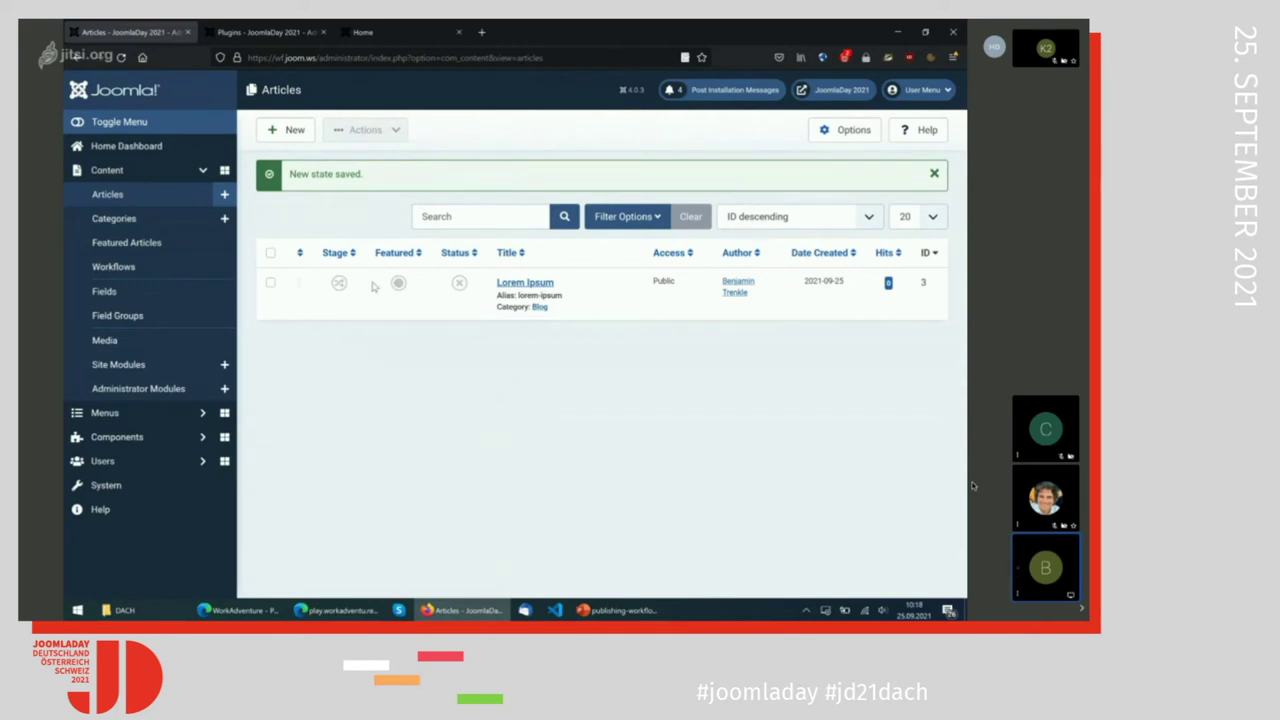
Open batch processing for the Lorem ipsum article, examine the Change Stage options, and close it without processing.
click(270, 284)
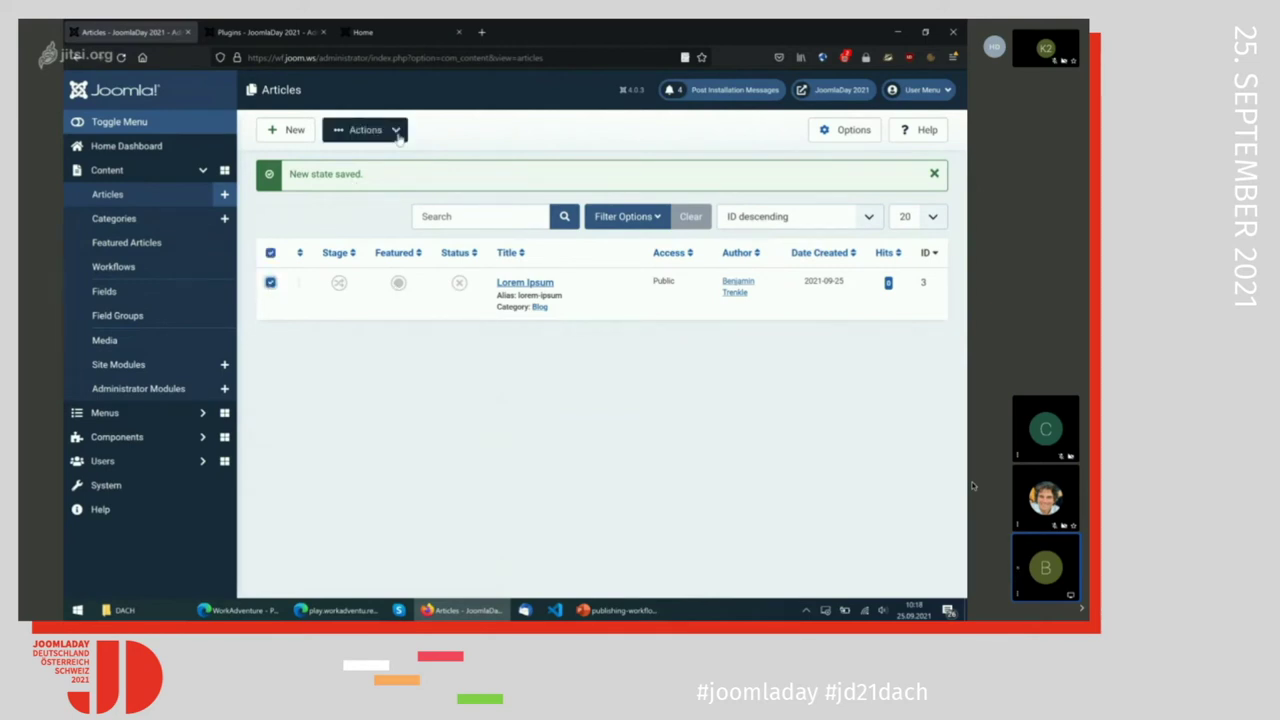
click(366, 130)
click(357, 392)
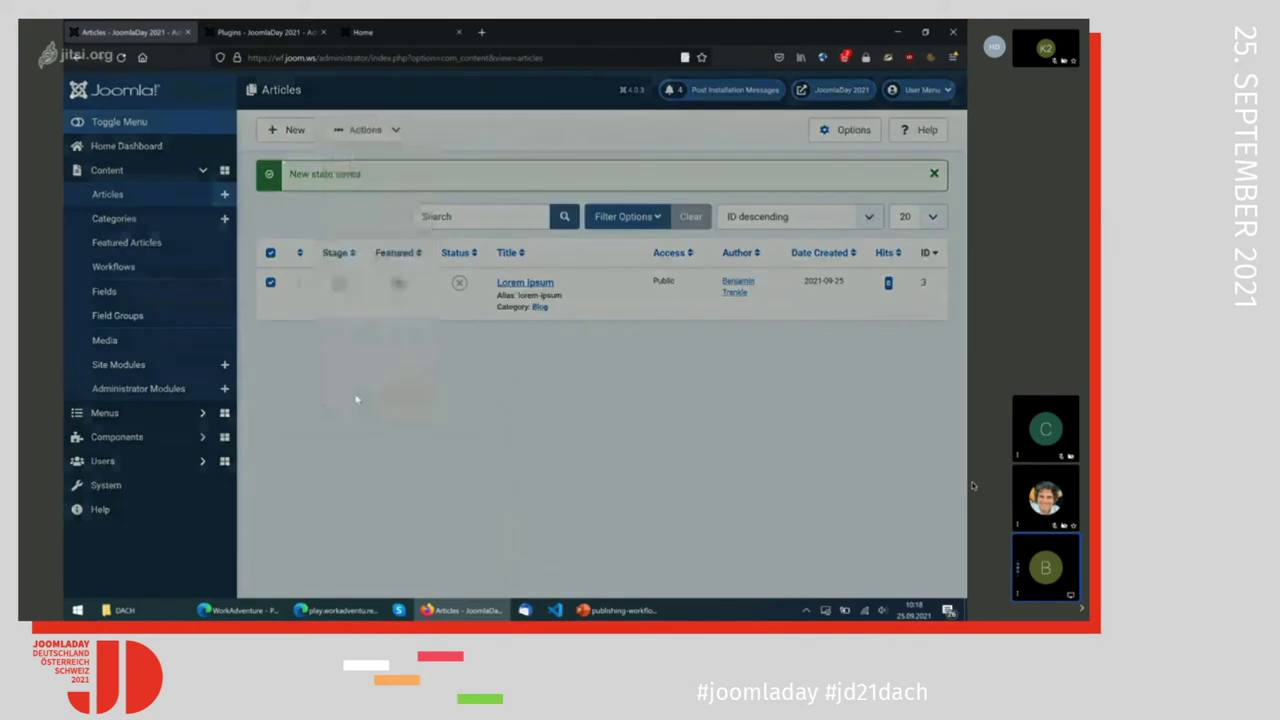
click(320, 261)
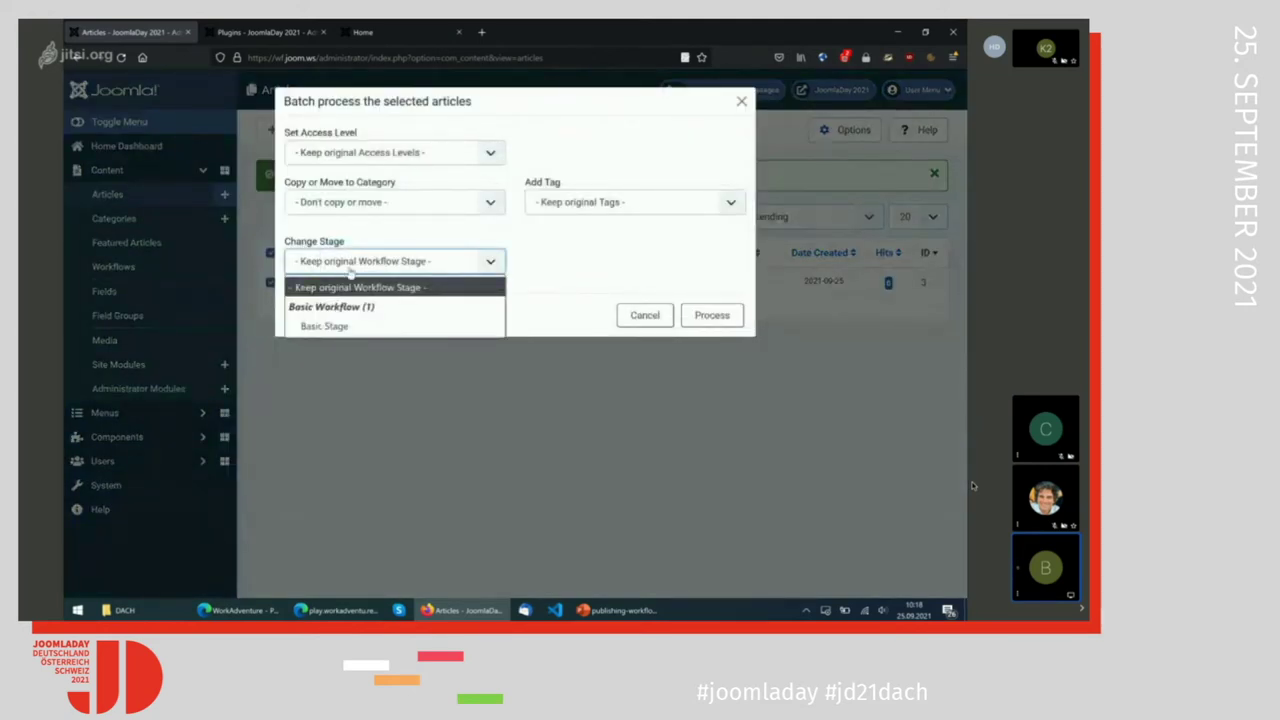
click(381, 231)
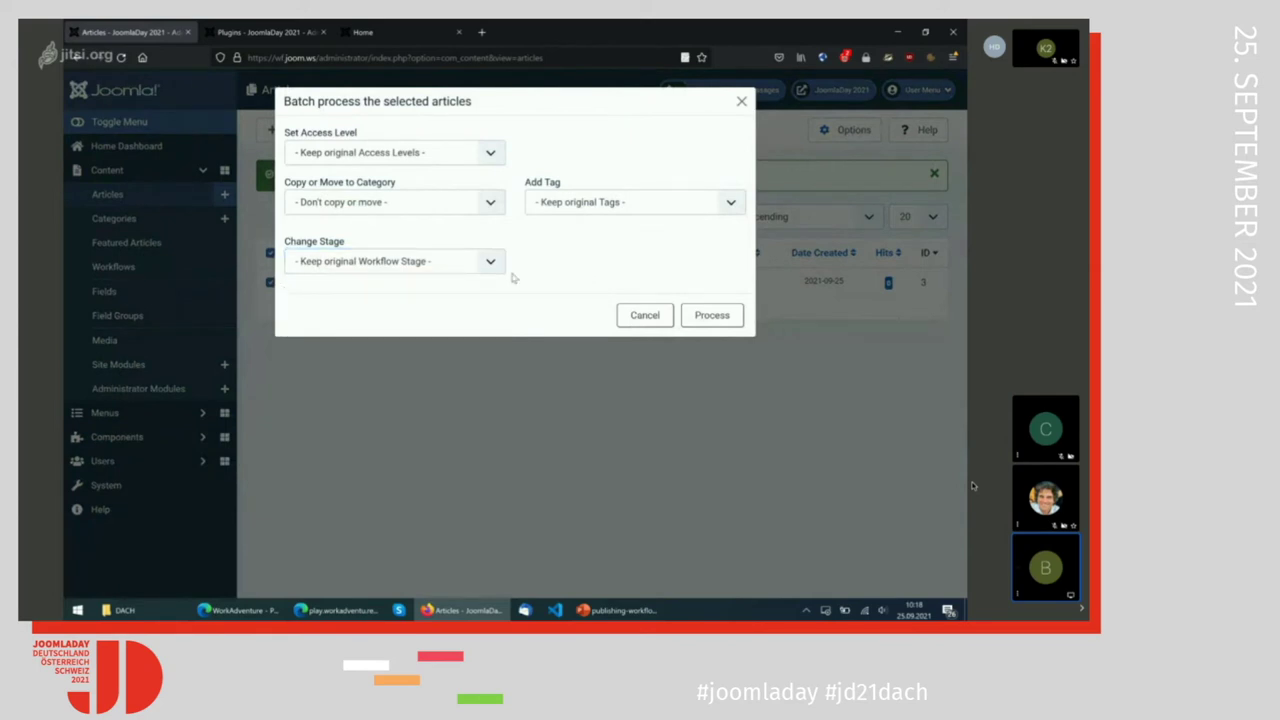
click(743, 108)
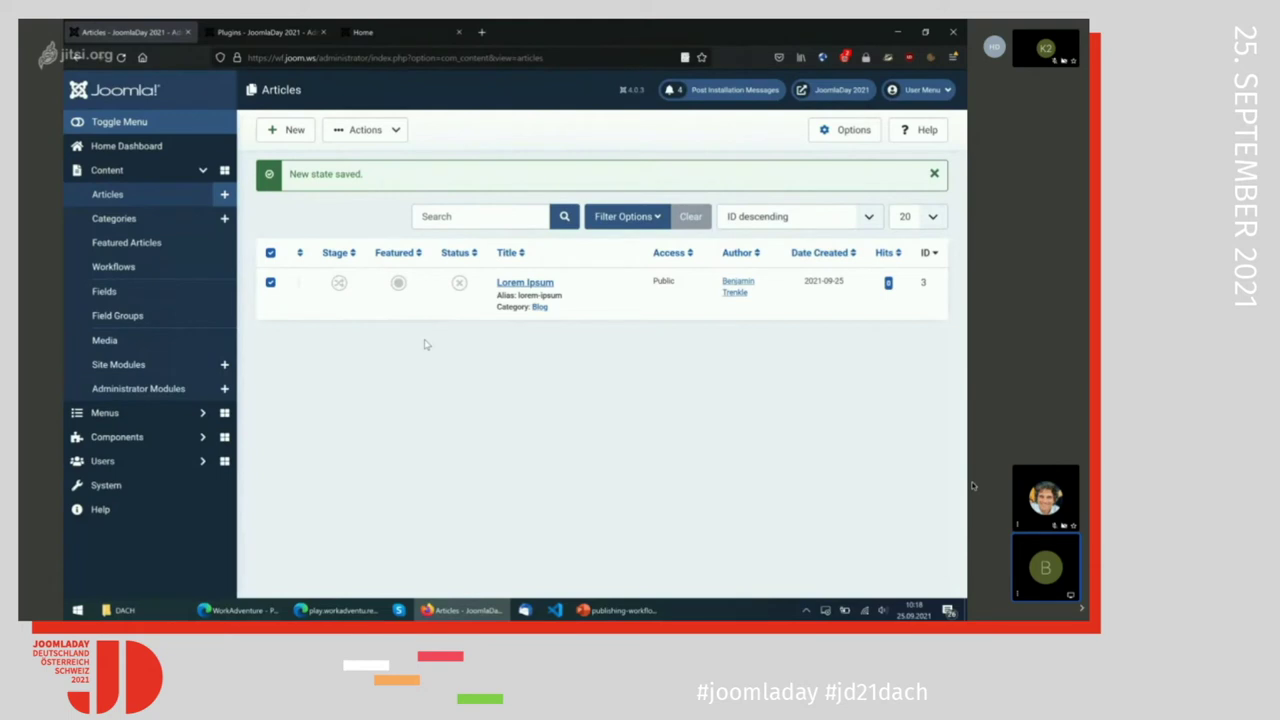
Switch to the PowerPoint presentation and start the slide show from the Live Session slide.
click(612, 610)
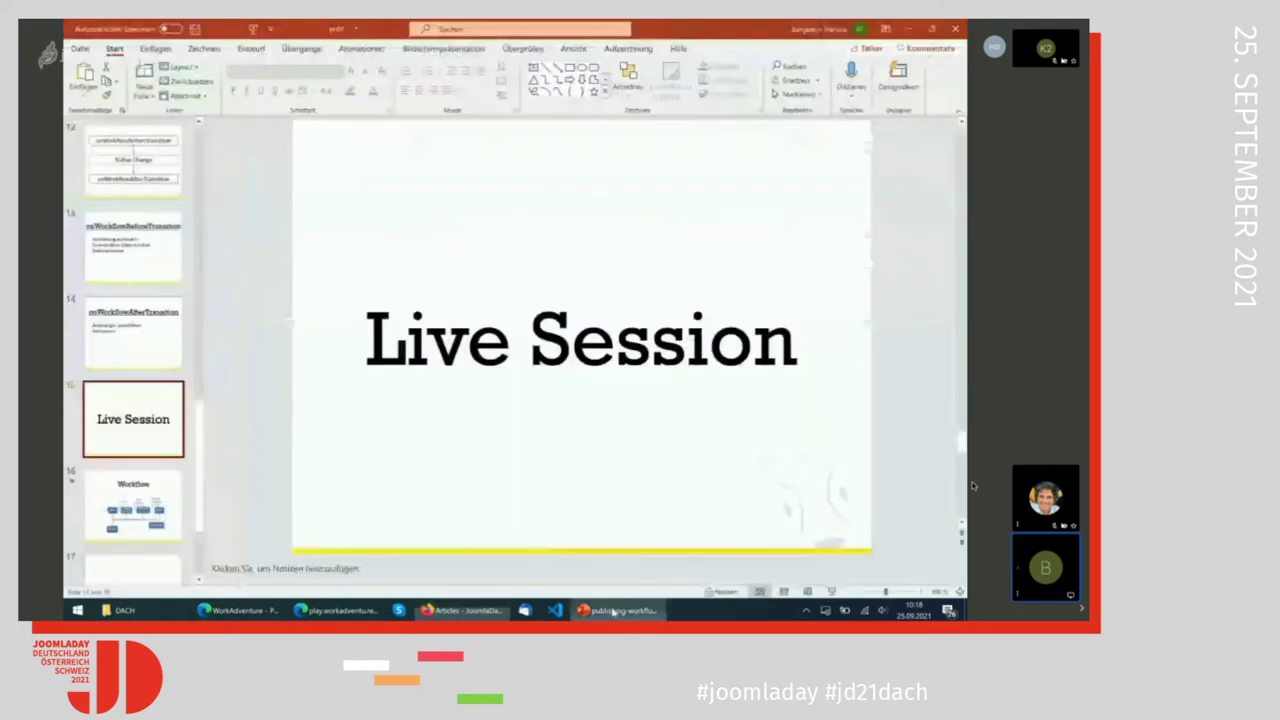
click(831, 591)
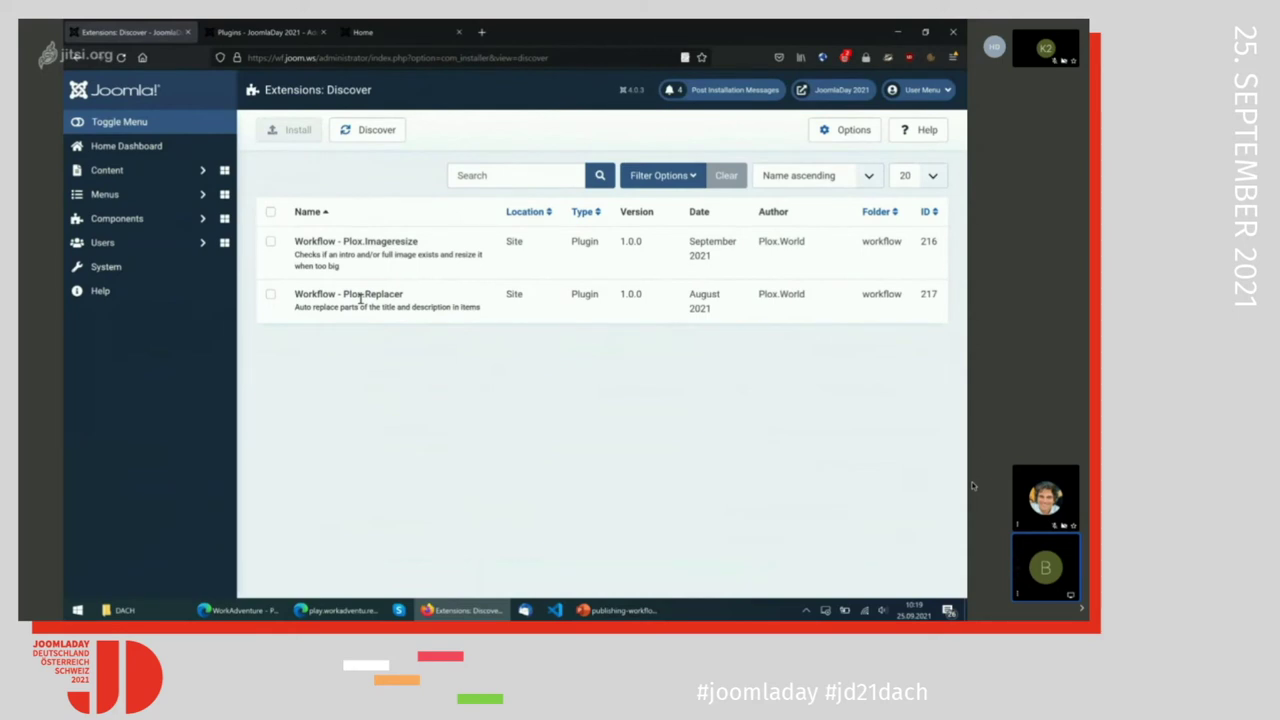
Install the discovered Plox.Imageresize and Plox.Replacer workflow plugins, and enable all plugins in the workflow plugin list.
click(270, 212)
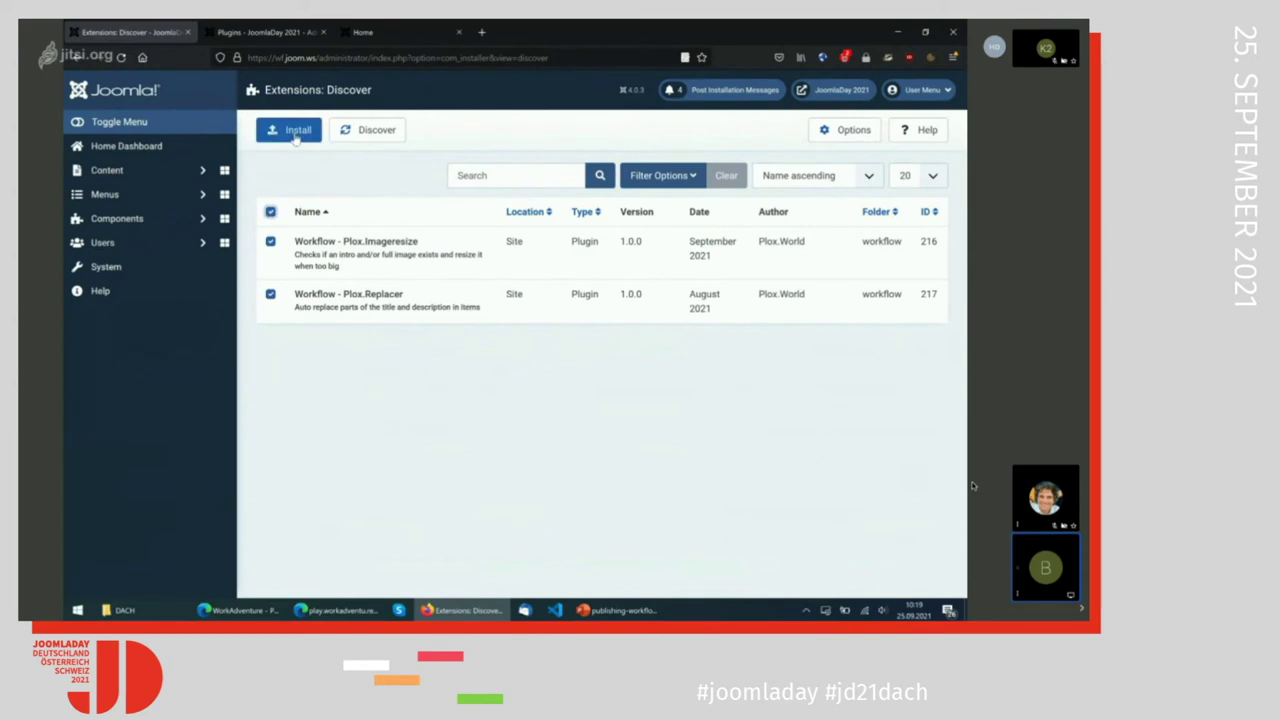
click(295, 134)
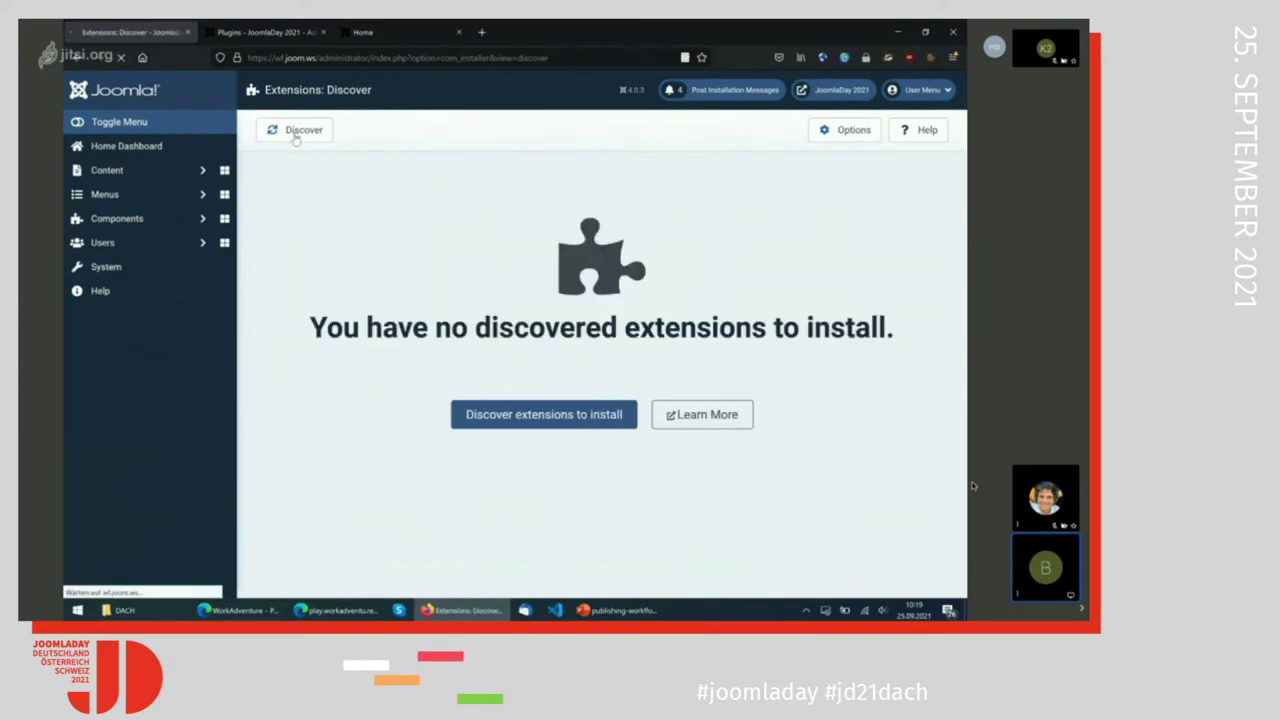
click(158, 272)
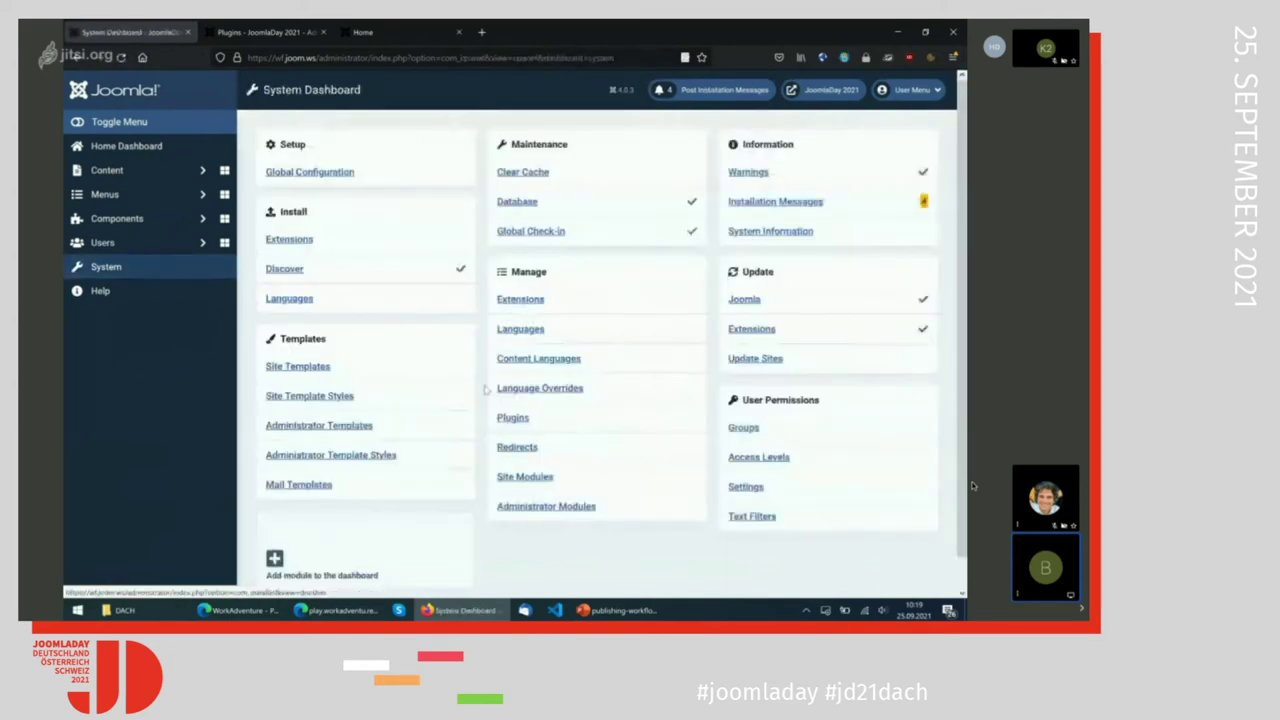
click(505, 420)
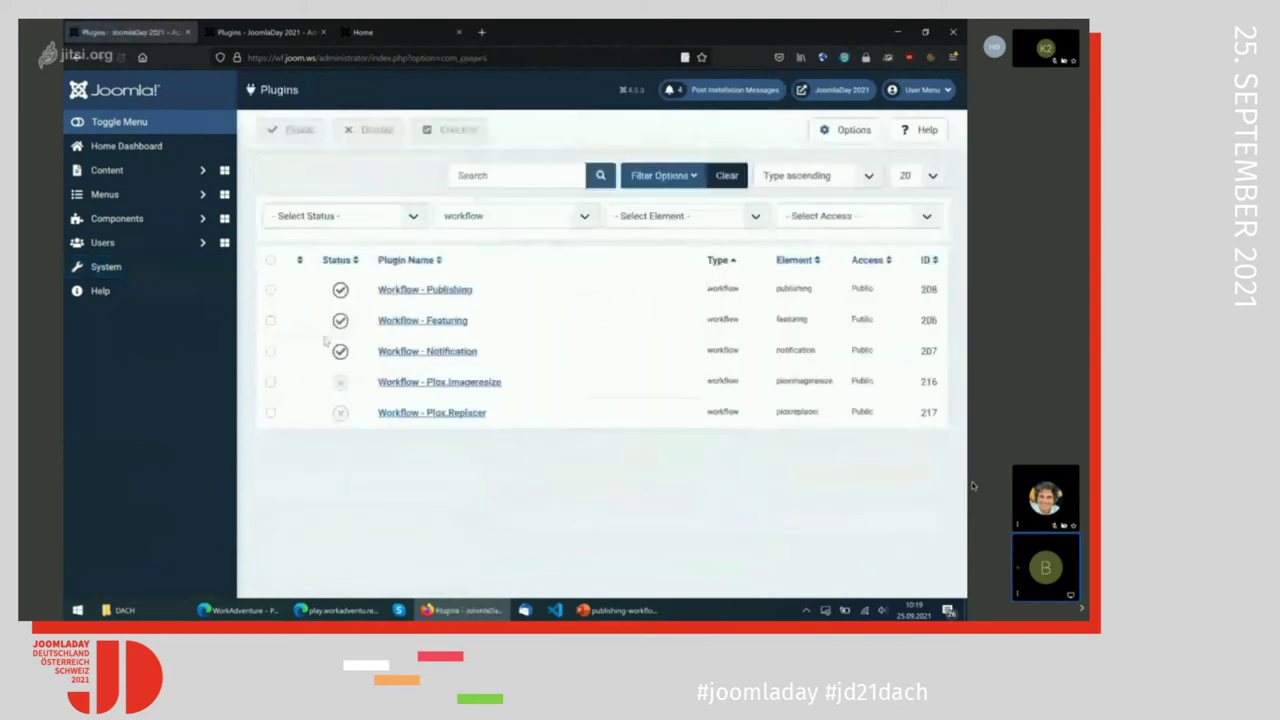
click(270, 260)
click(288, 133)
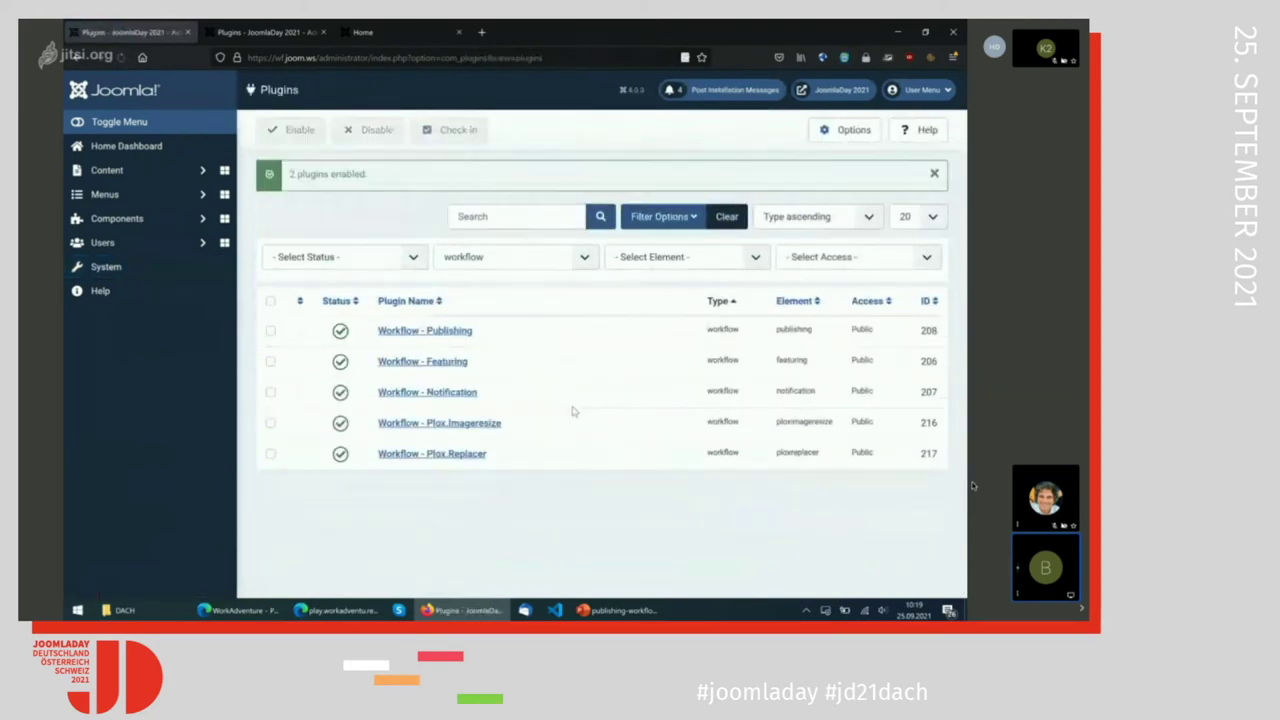
Open the Basic Workflow's Publish transition and examine its Plox.World settings for image resizing and text replacement.
click(150, 170)
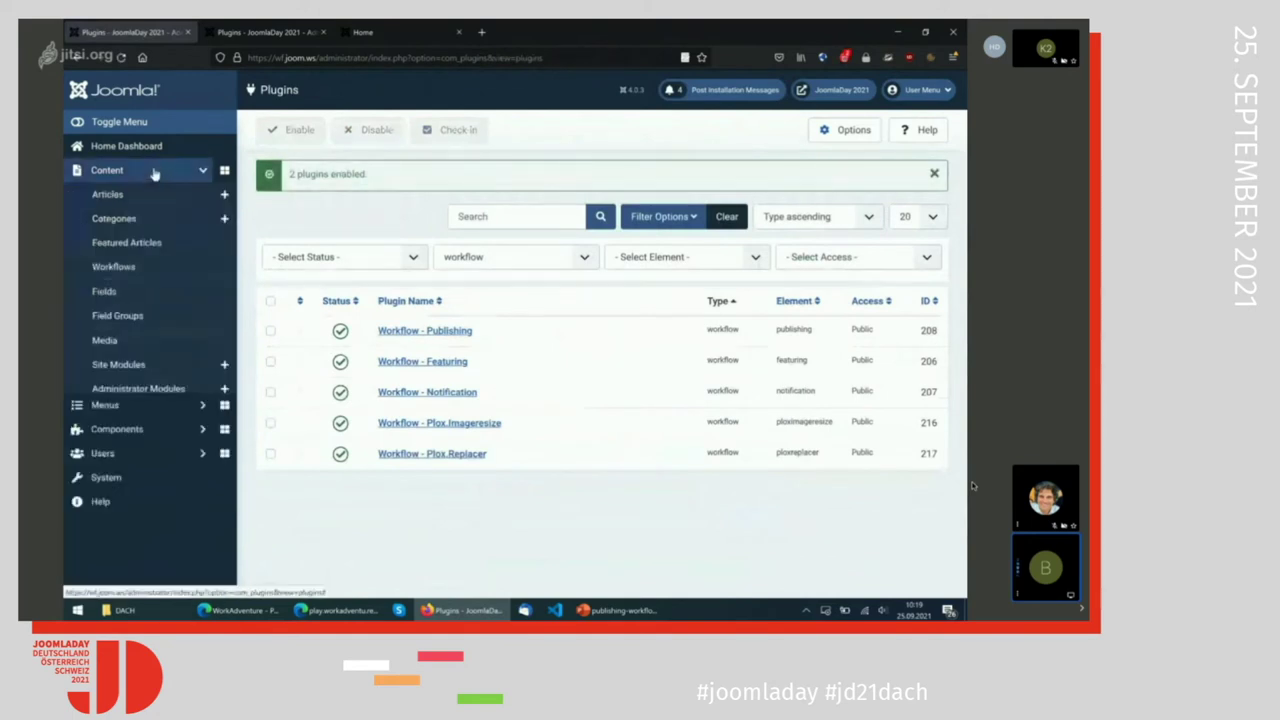
click(138, 267)
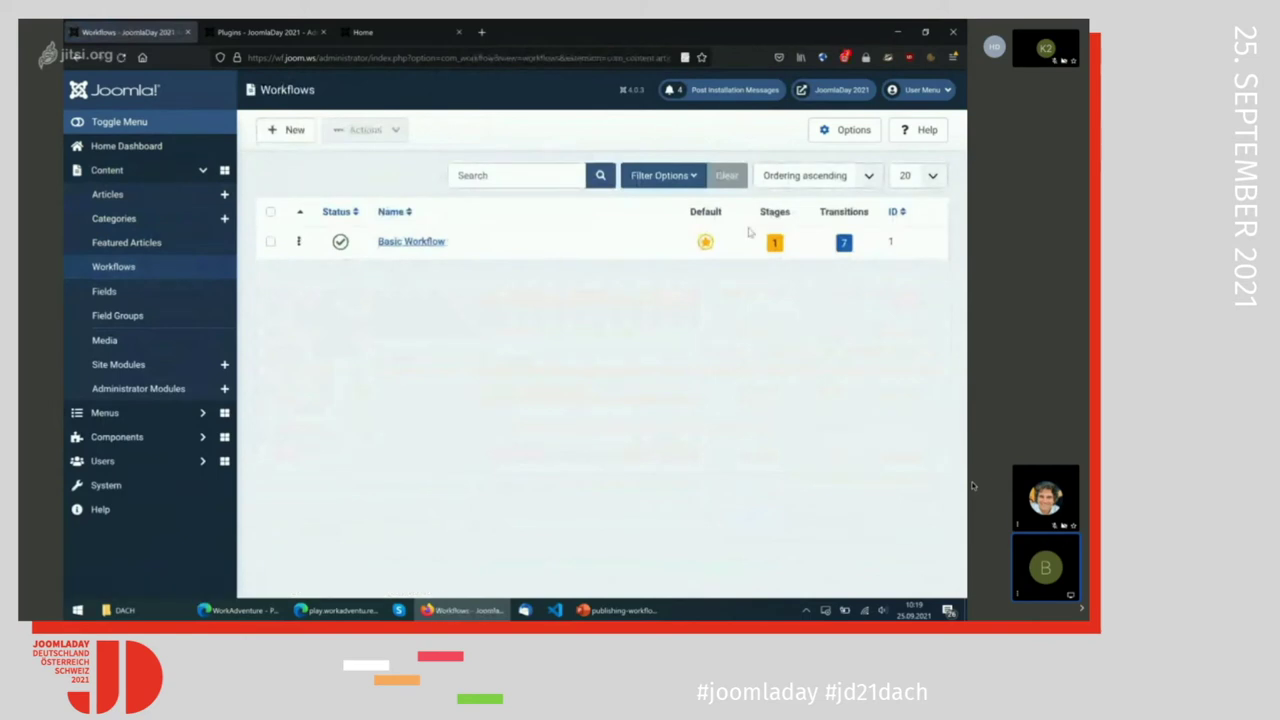
click(843, 242)
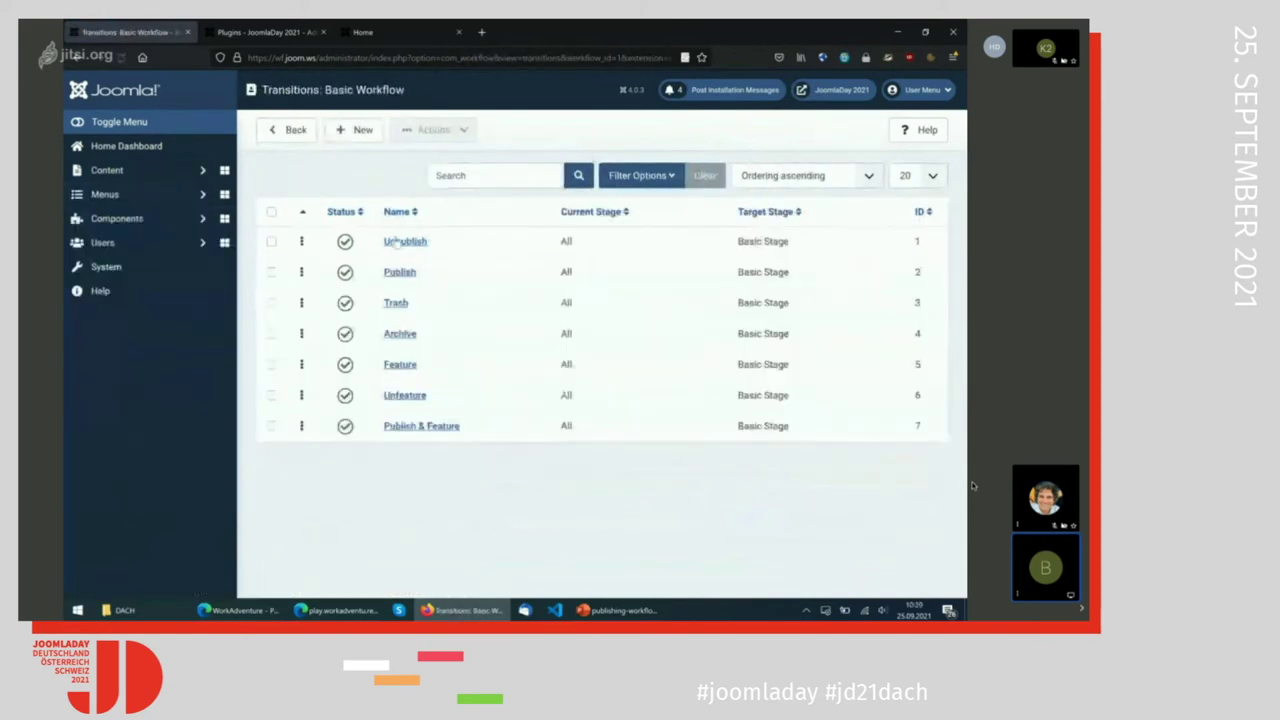
click(401, 273)
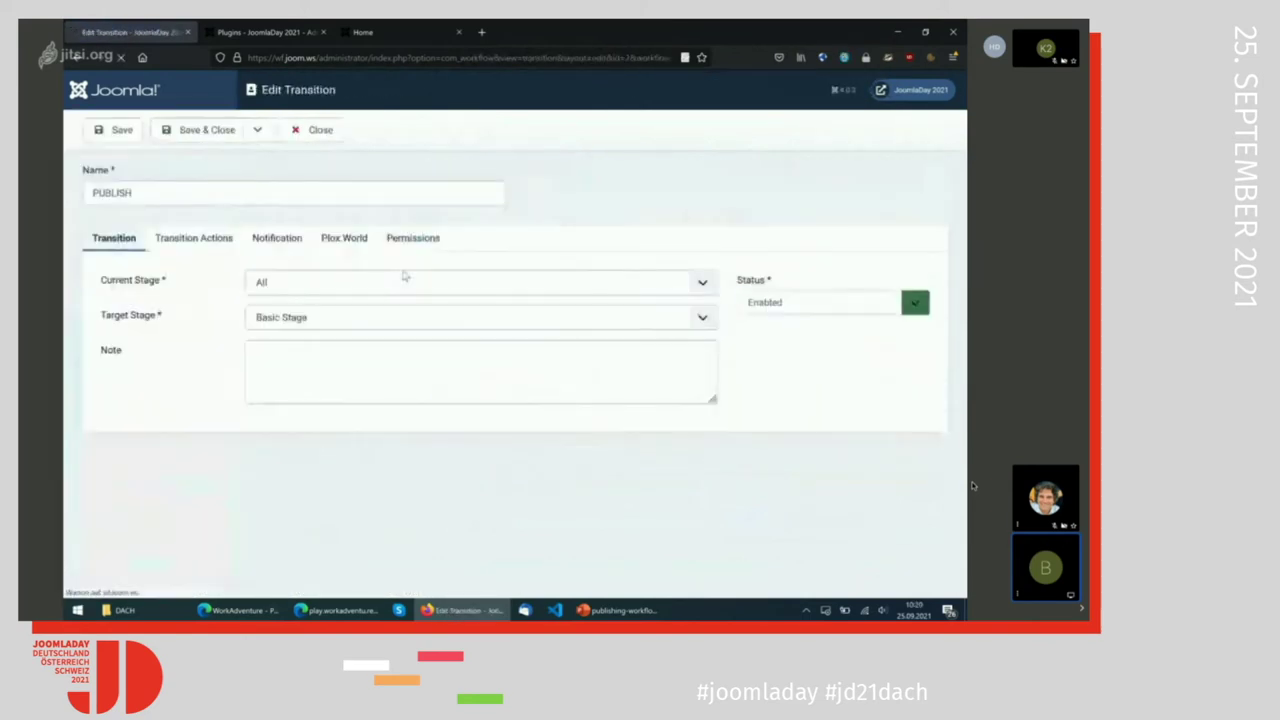
click(323, 243)
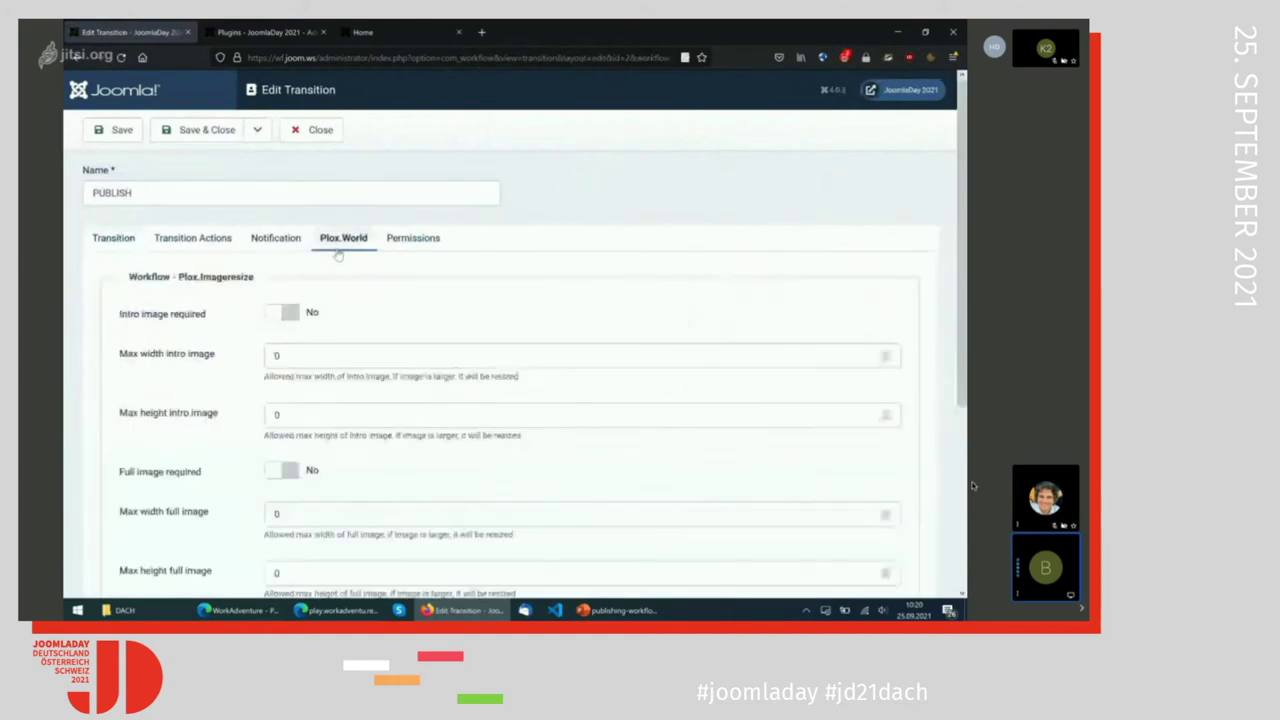
scroll(198, 414, down, 2)
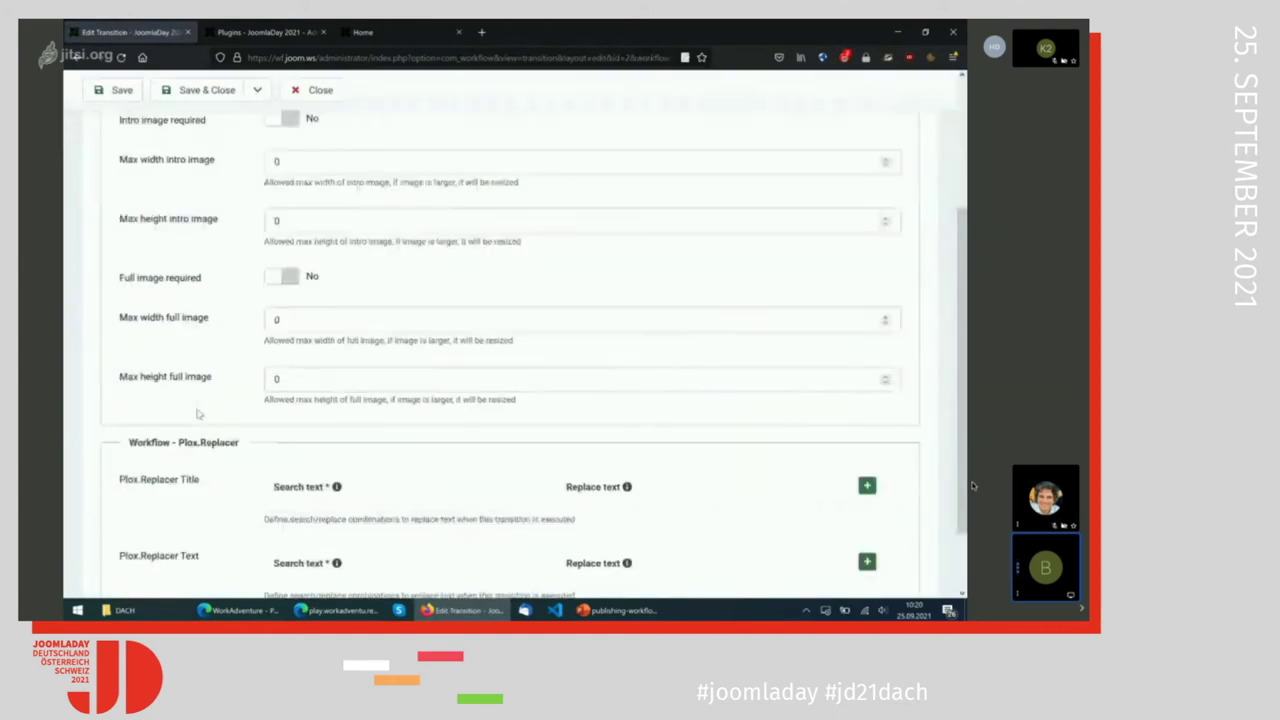
Review the remaining Plox.Imageresize and Plox.Replacer settings of the Publish transition and close it without saving.
scroll(198, 414, down, 1)
scroll(198, 414, up, 3)
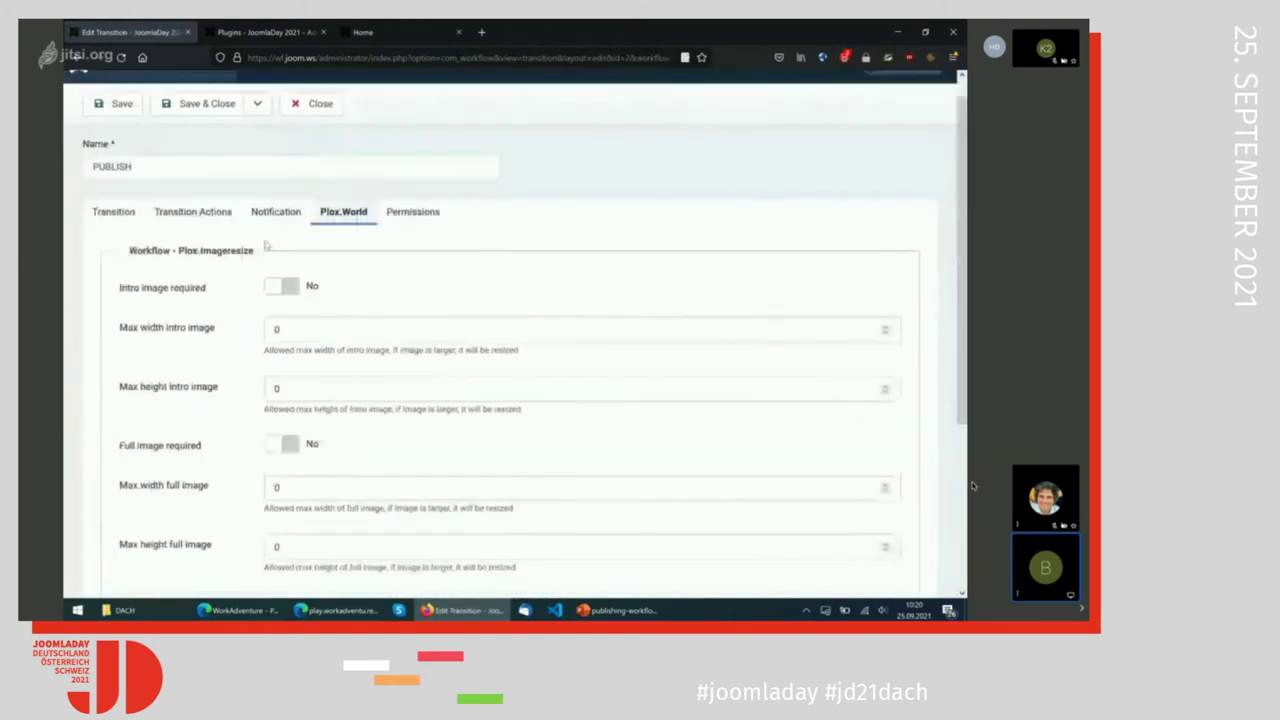
click(326, 104)
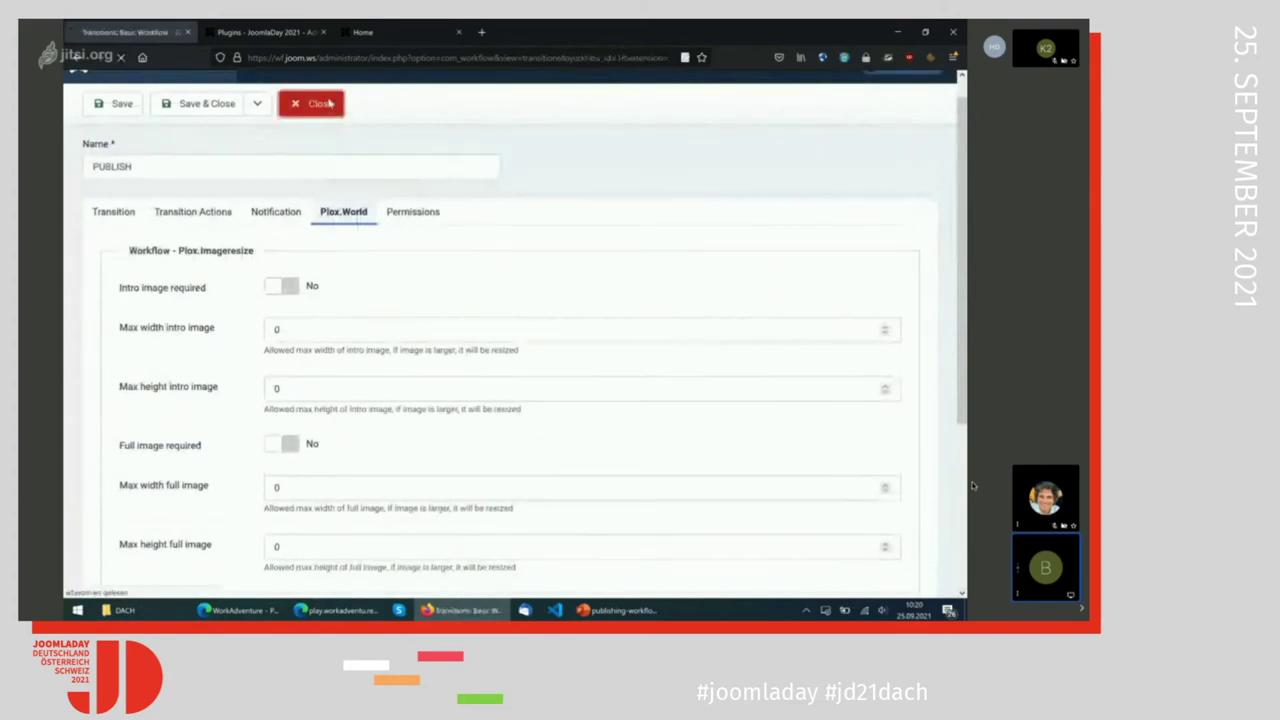
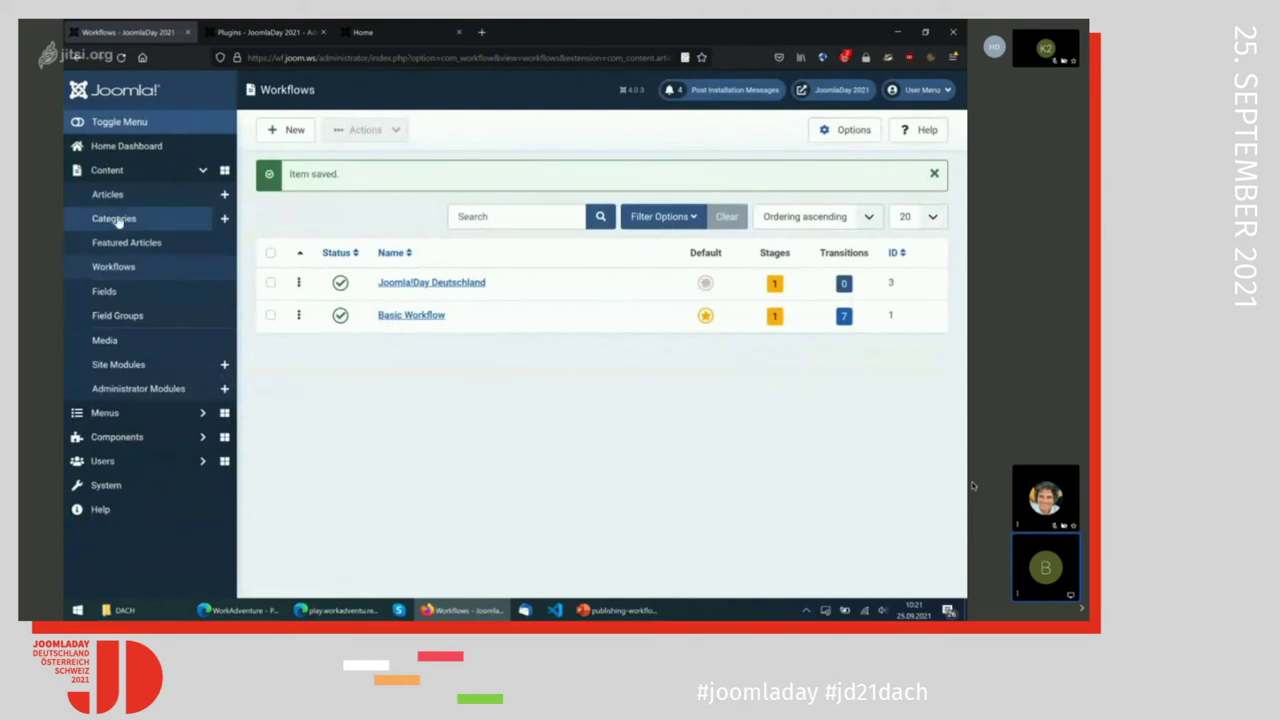
Assign the Joomla!Day Deutschland workflow to the Blog category, then save and close the category.
click(116, 221)
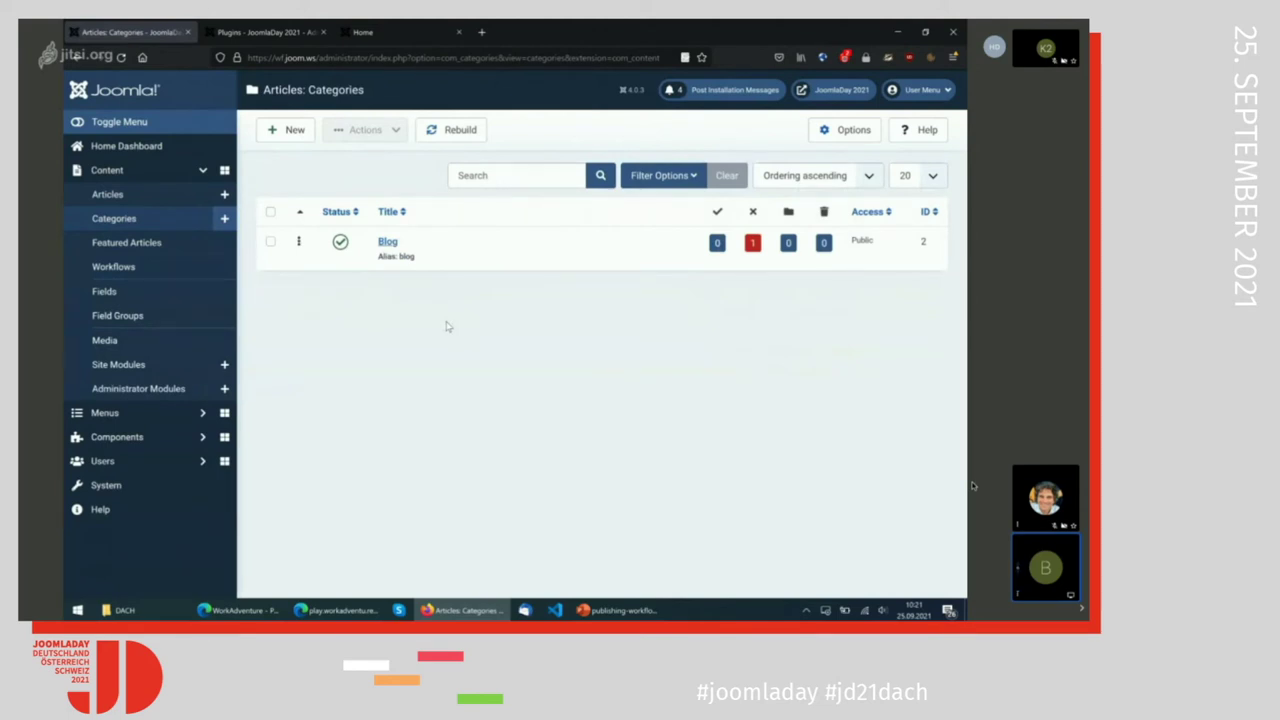
click(386, 242)
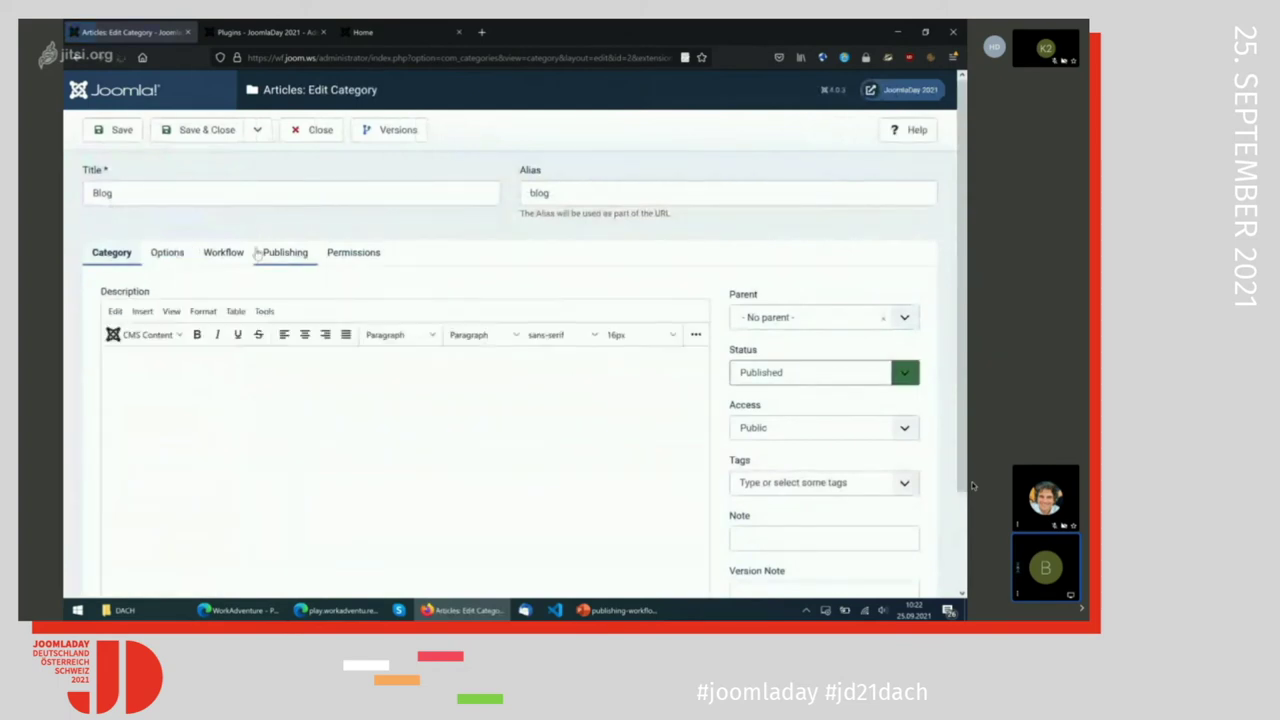
click(205, 256)
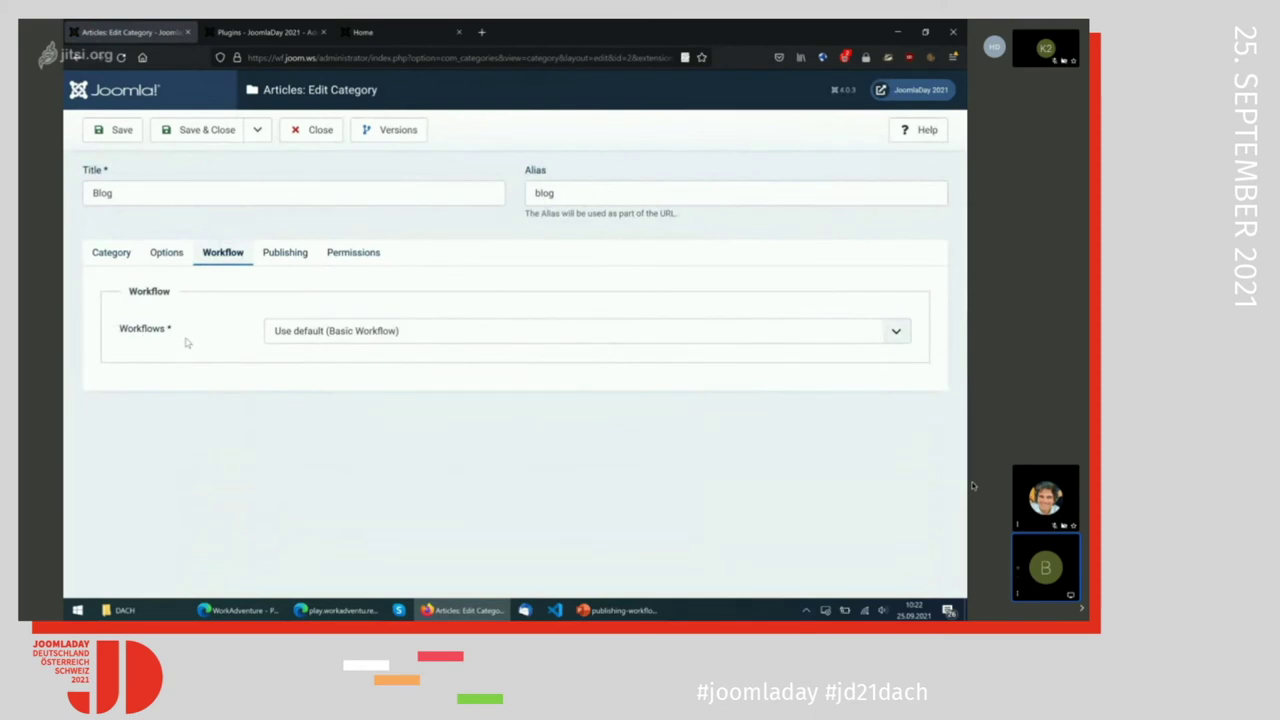
click(380, 341)
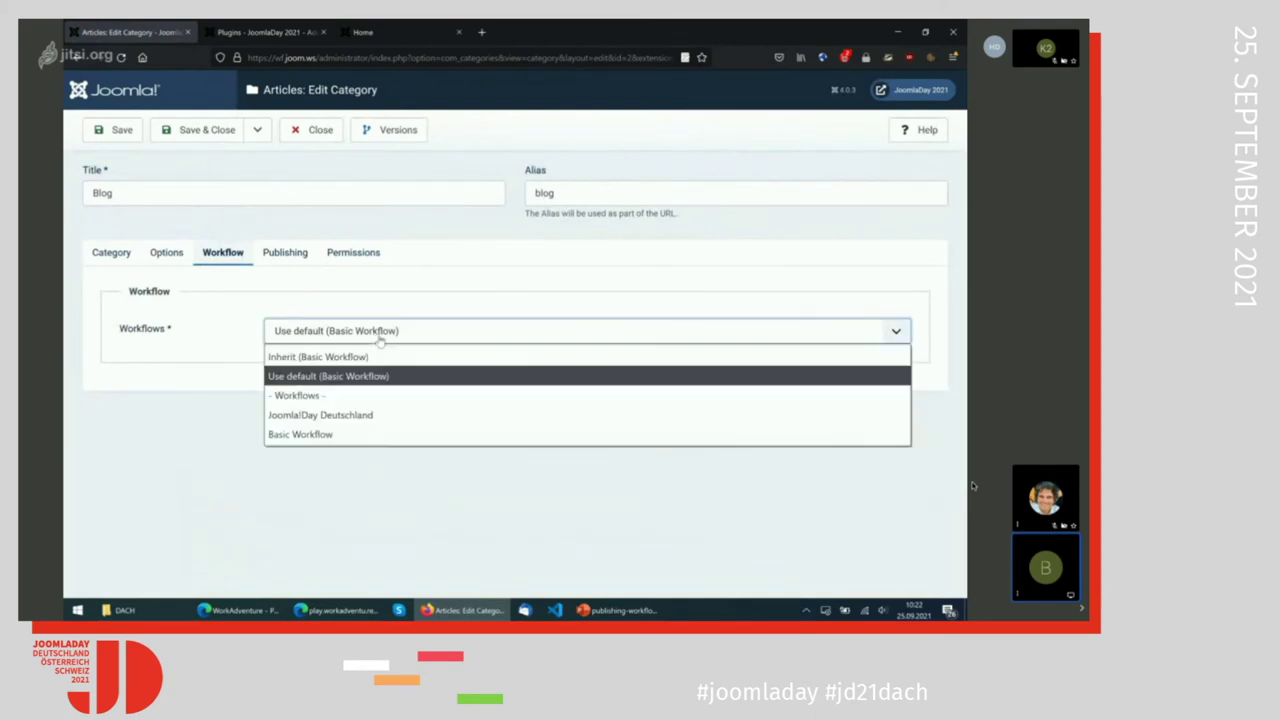
click(344, 418)
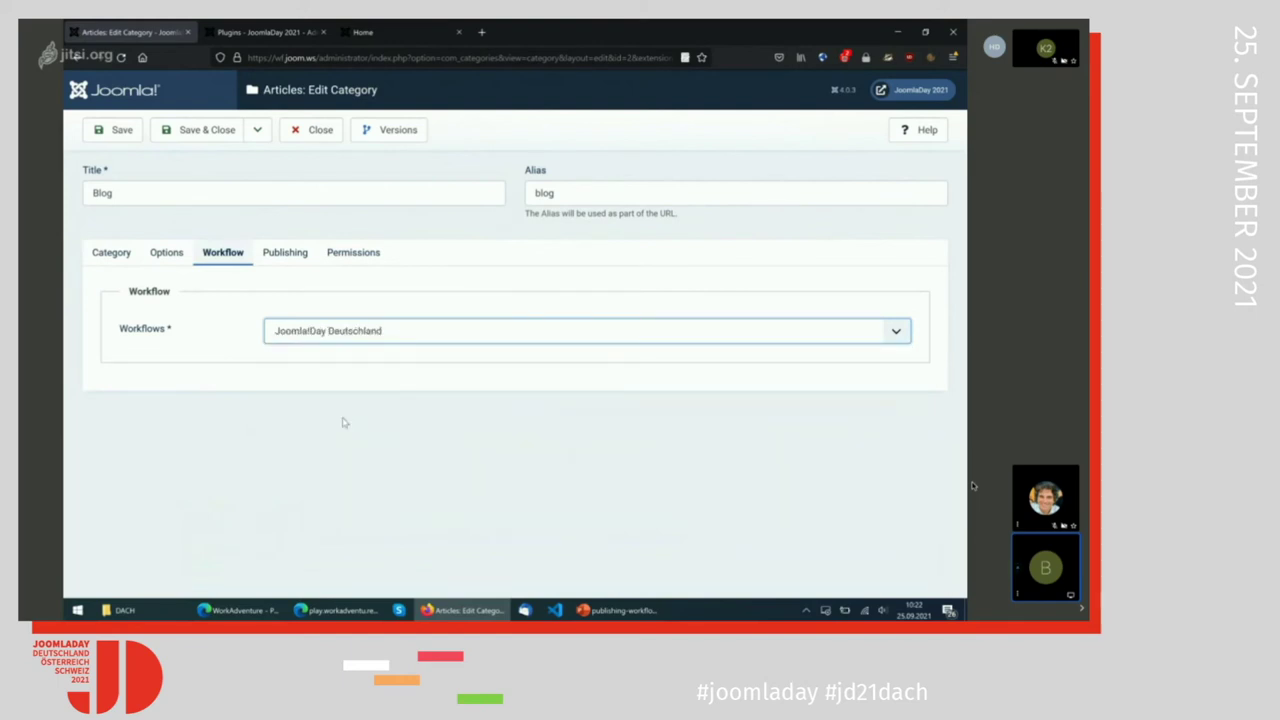
click(330, 333)
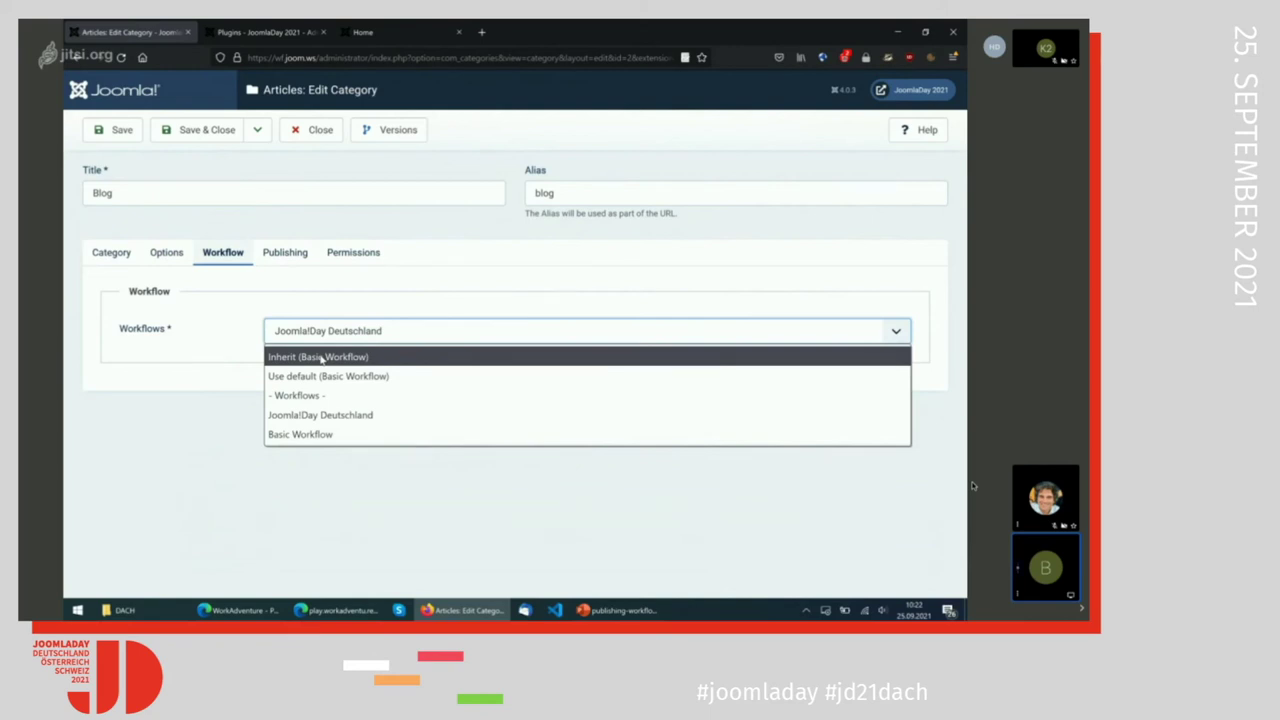
click(207, 383)
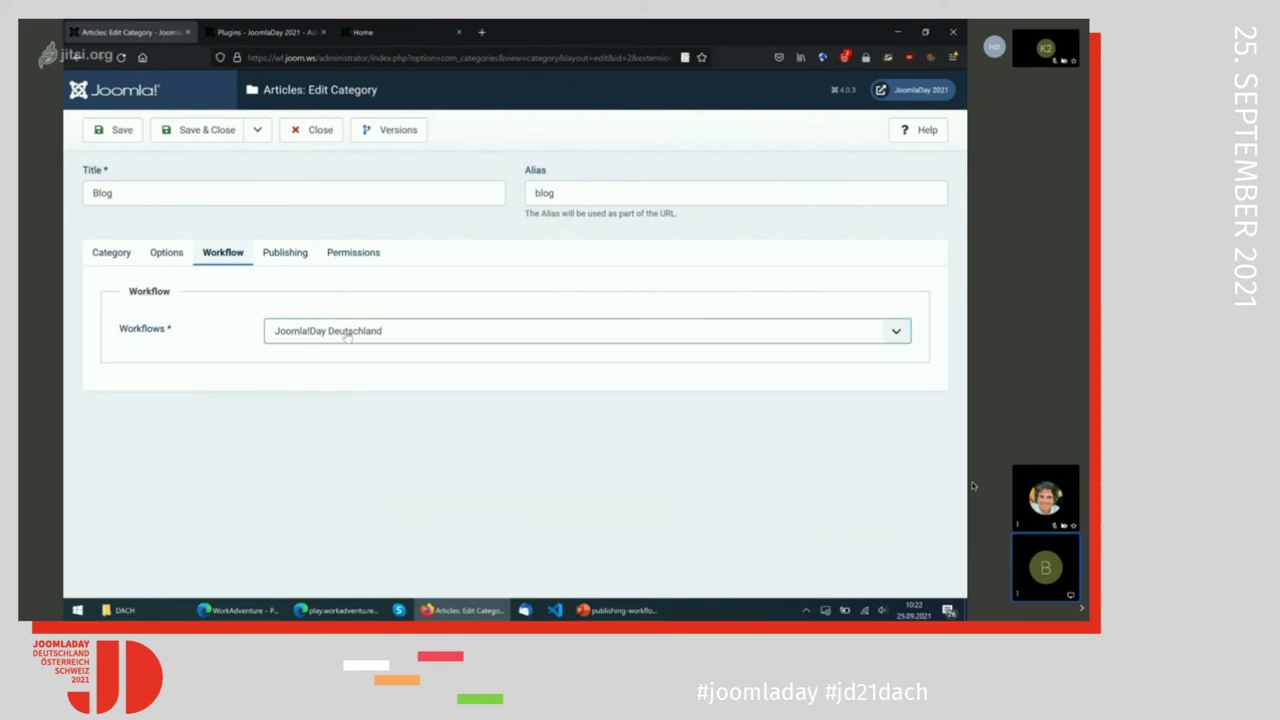
click(205, 135)
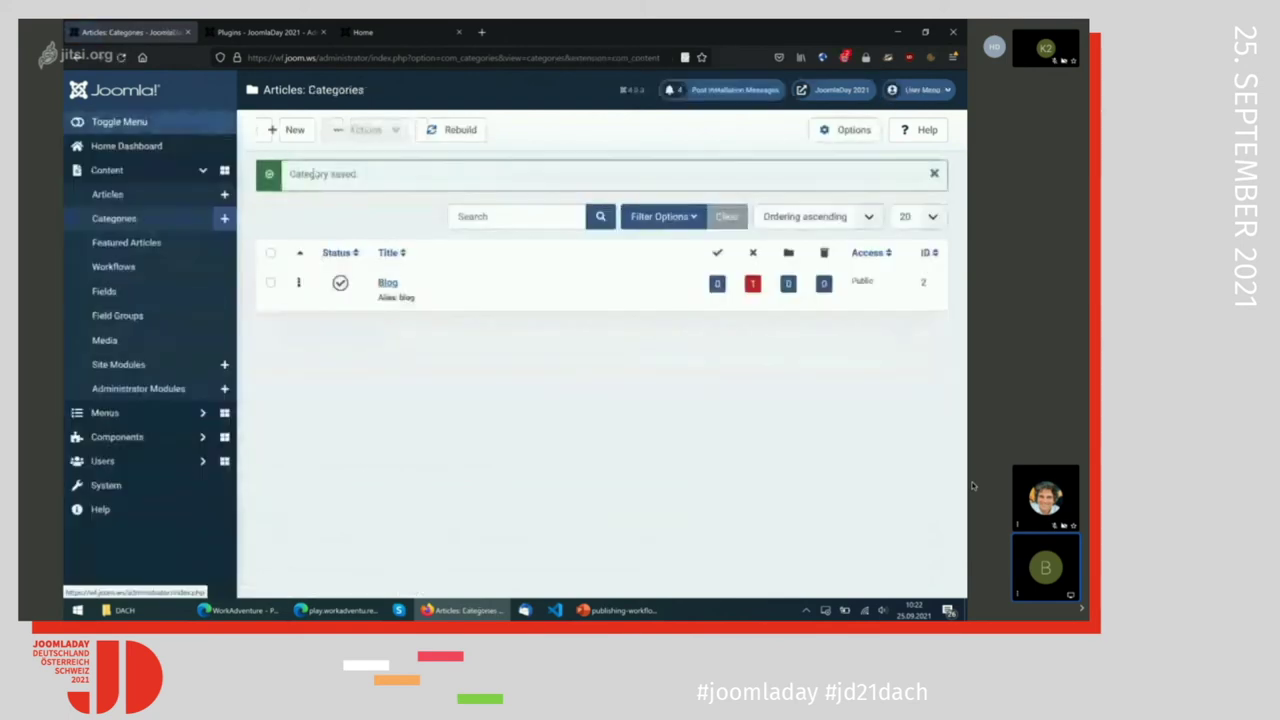
Open the stages of the Joomla!Day Deutschland workflow and change the Basic Stage's name to New.
click(177, 198)
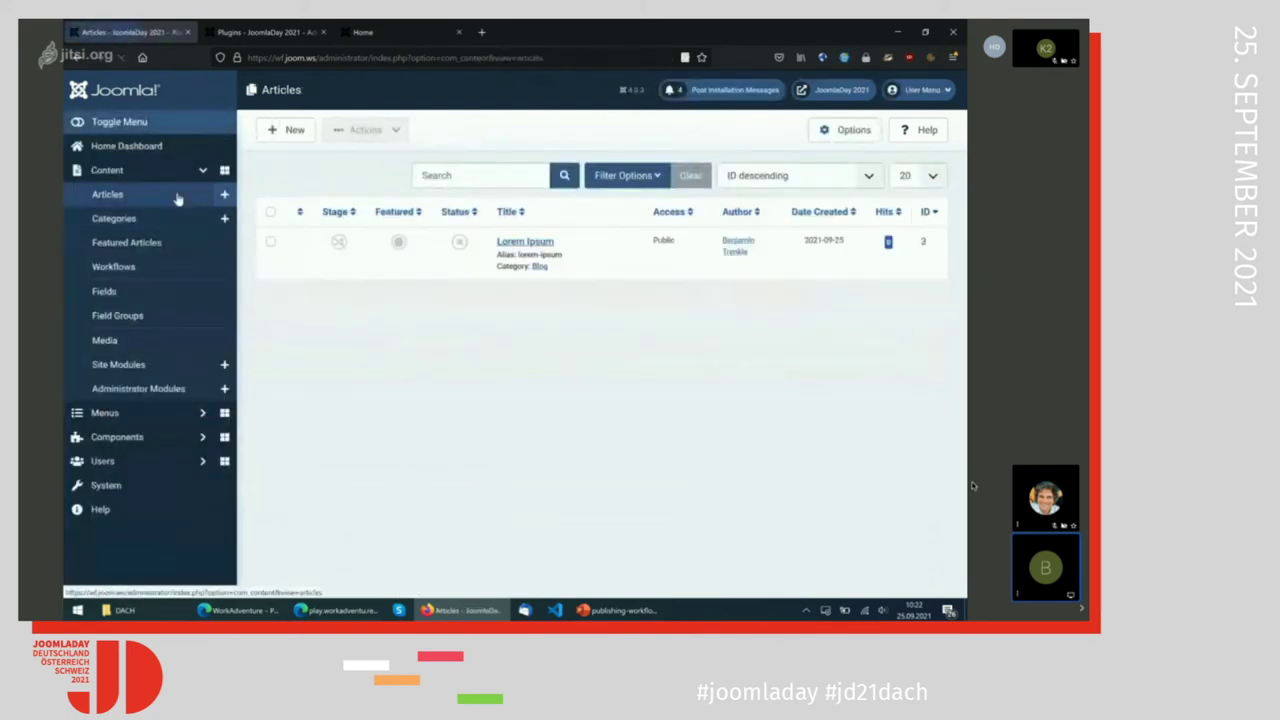
click(150, 268)
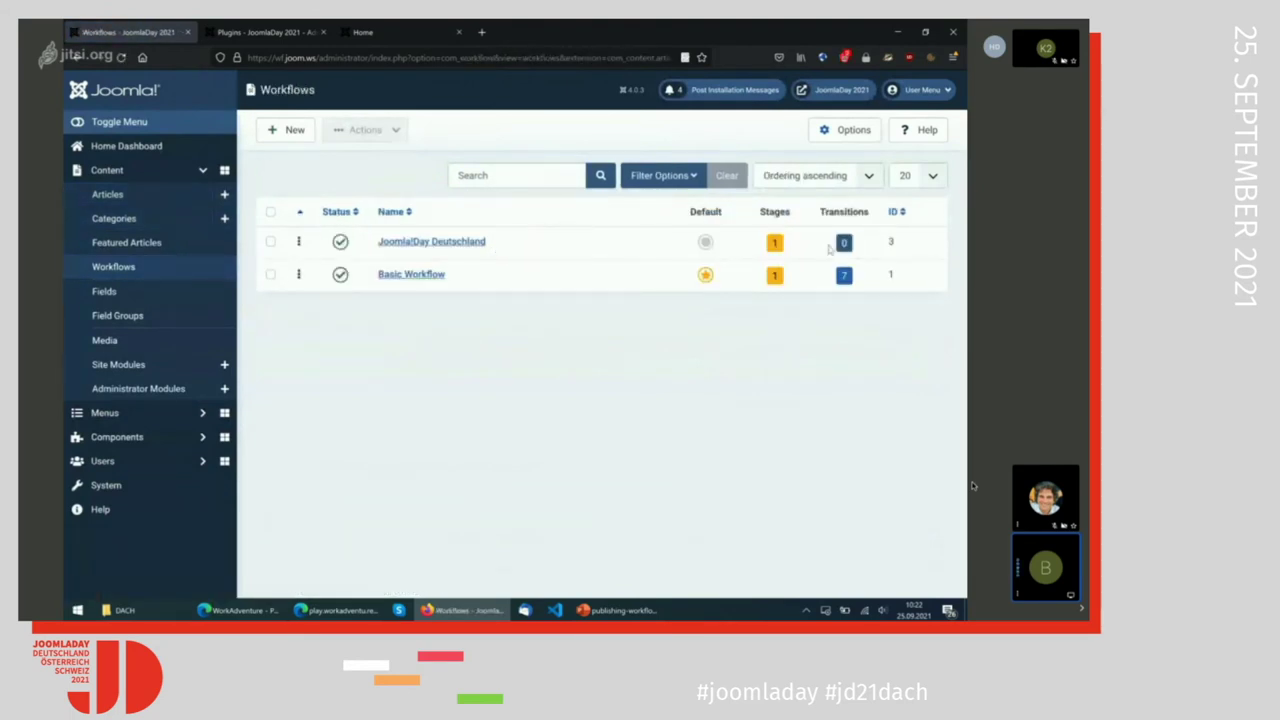
click(775, 244)
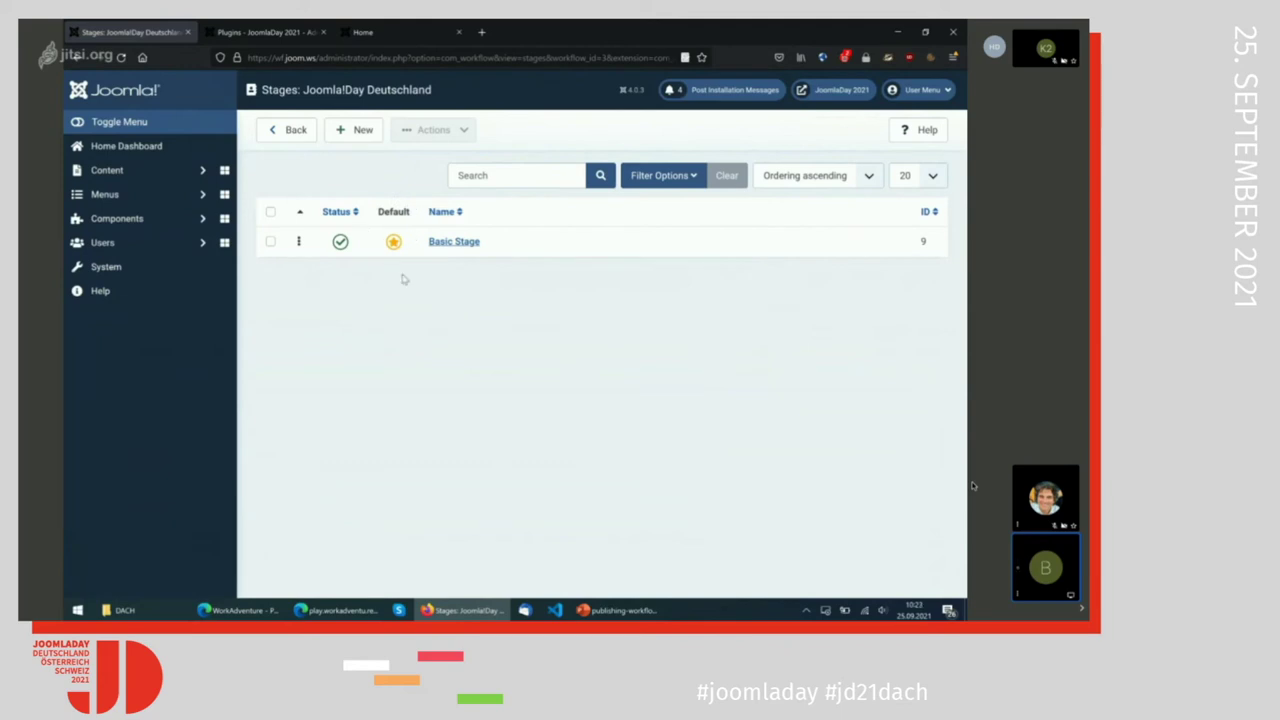
click(458, 245)
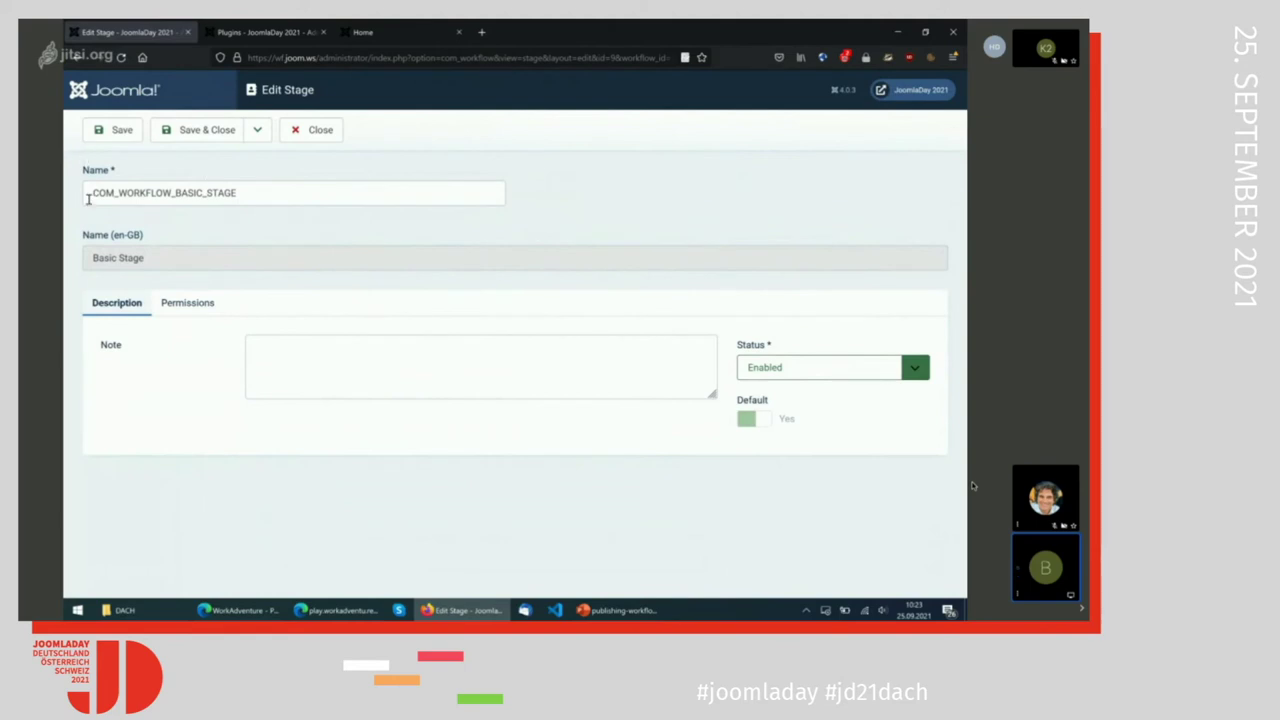
click(258, 197)
key(ctrl+a)
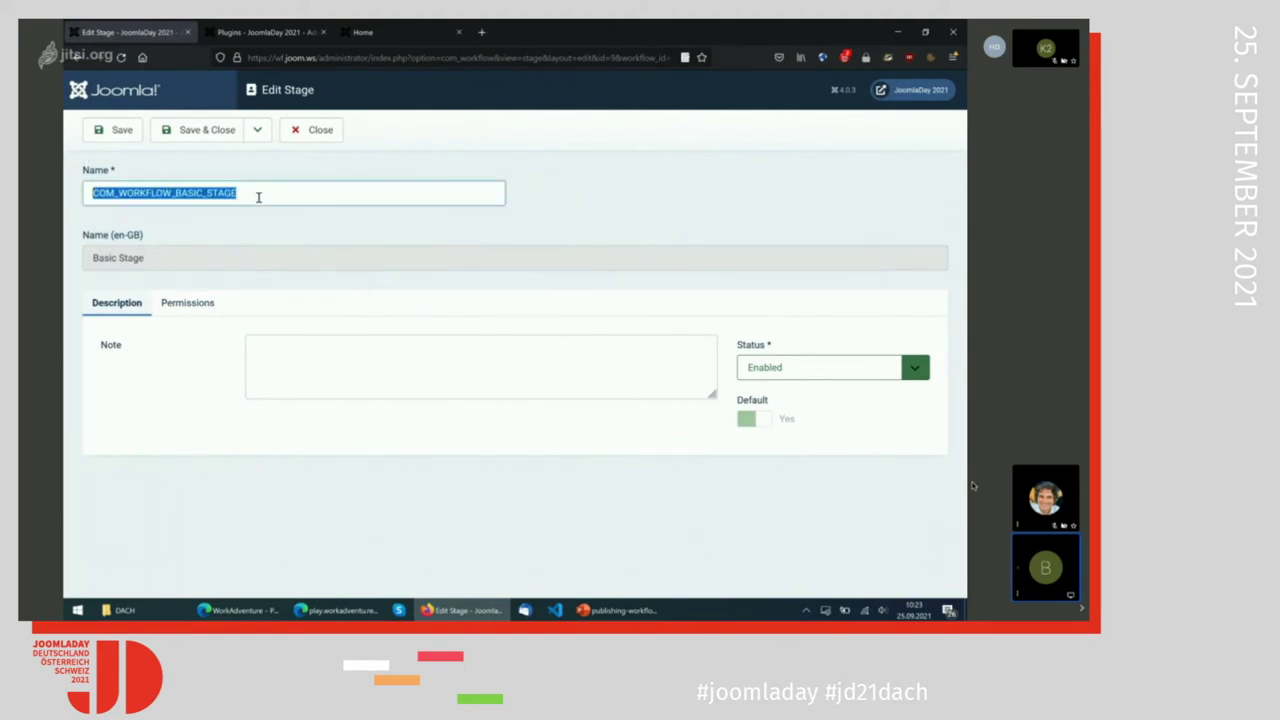
text(New)
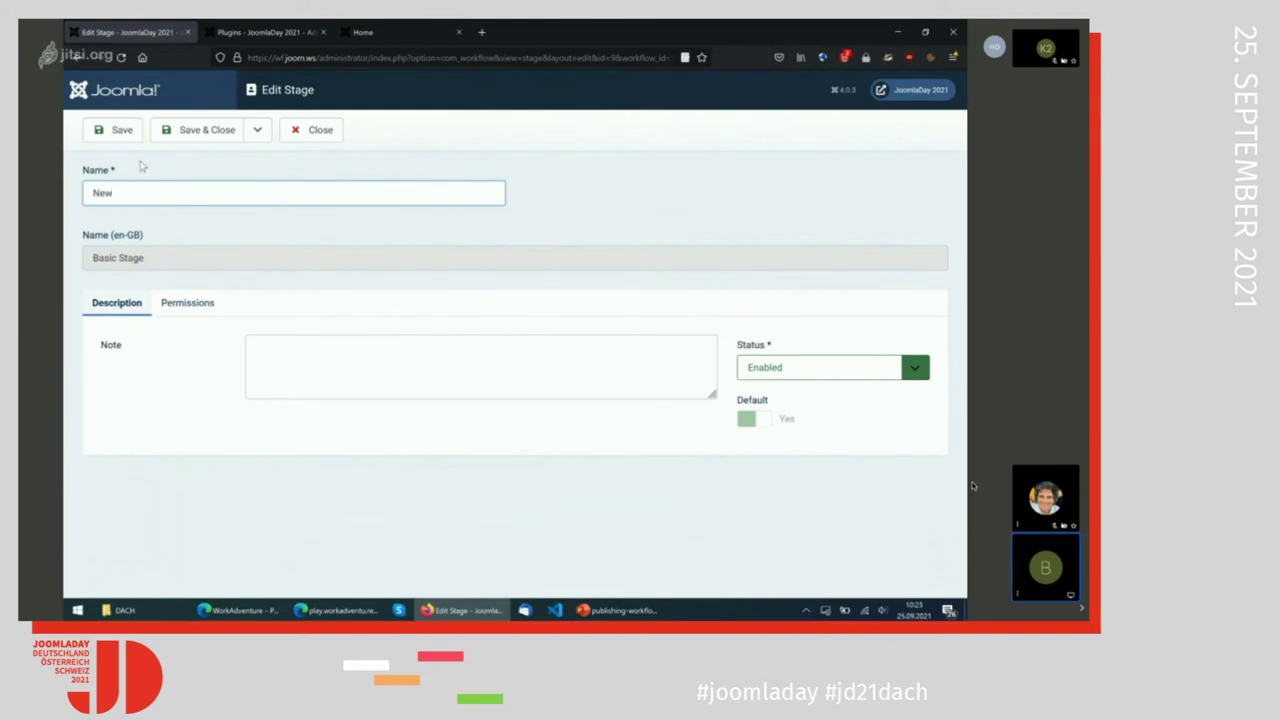
Review the renamed stage's permissions, then save the stage and start a blank one.
click(187, 313)
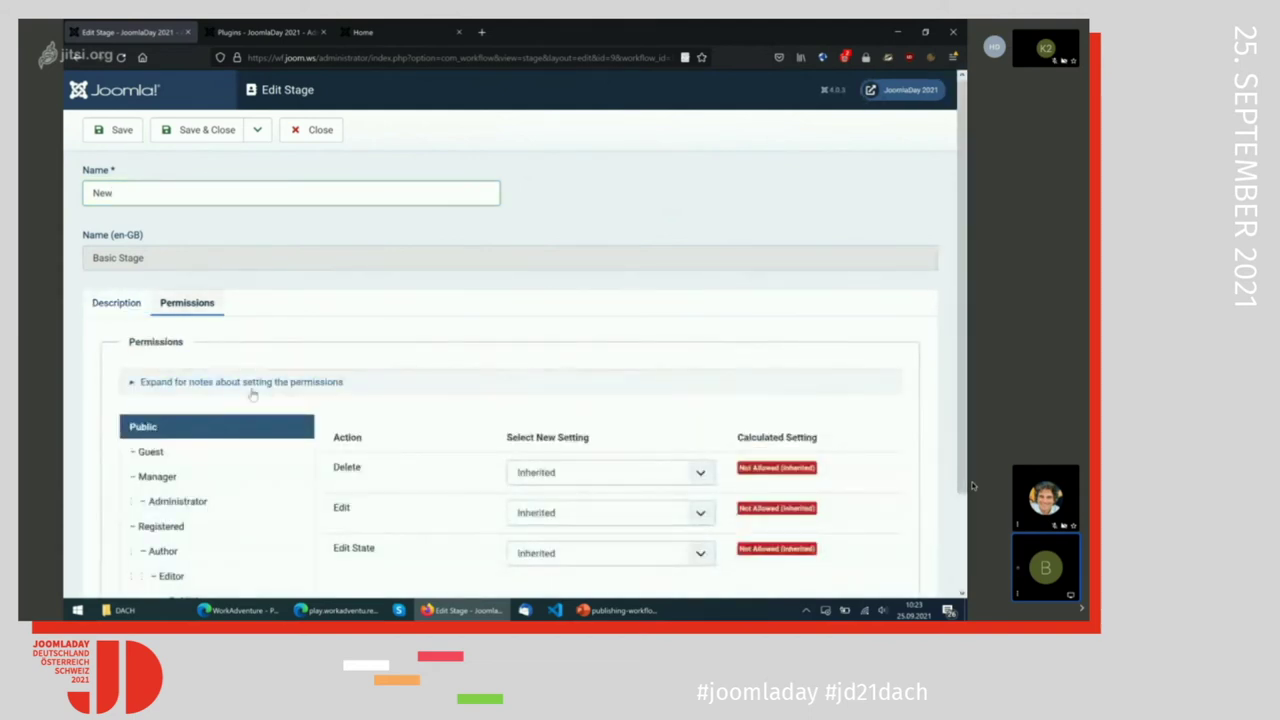
scroll(250, 397, down, 2)
scroll(250, 405, up, 2)
click(118, 302)
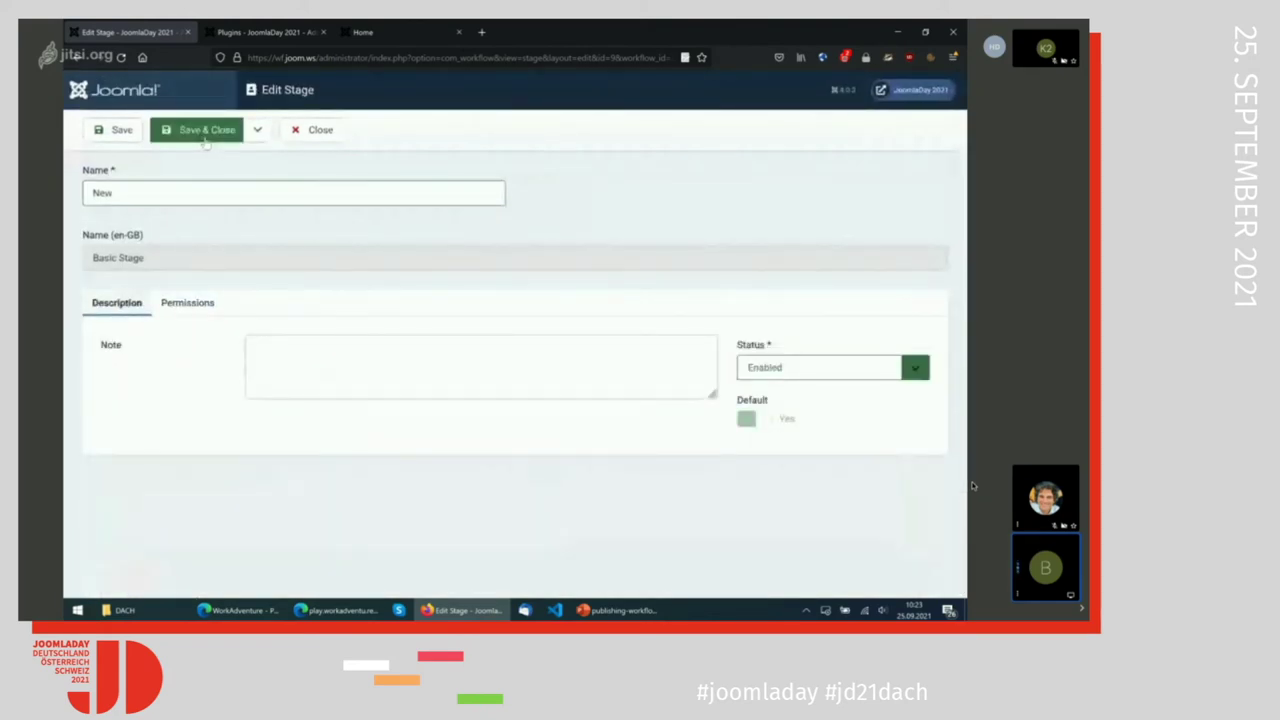
click(257, 130)
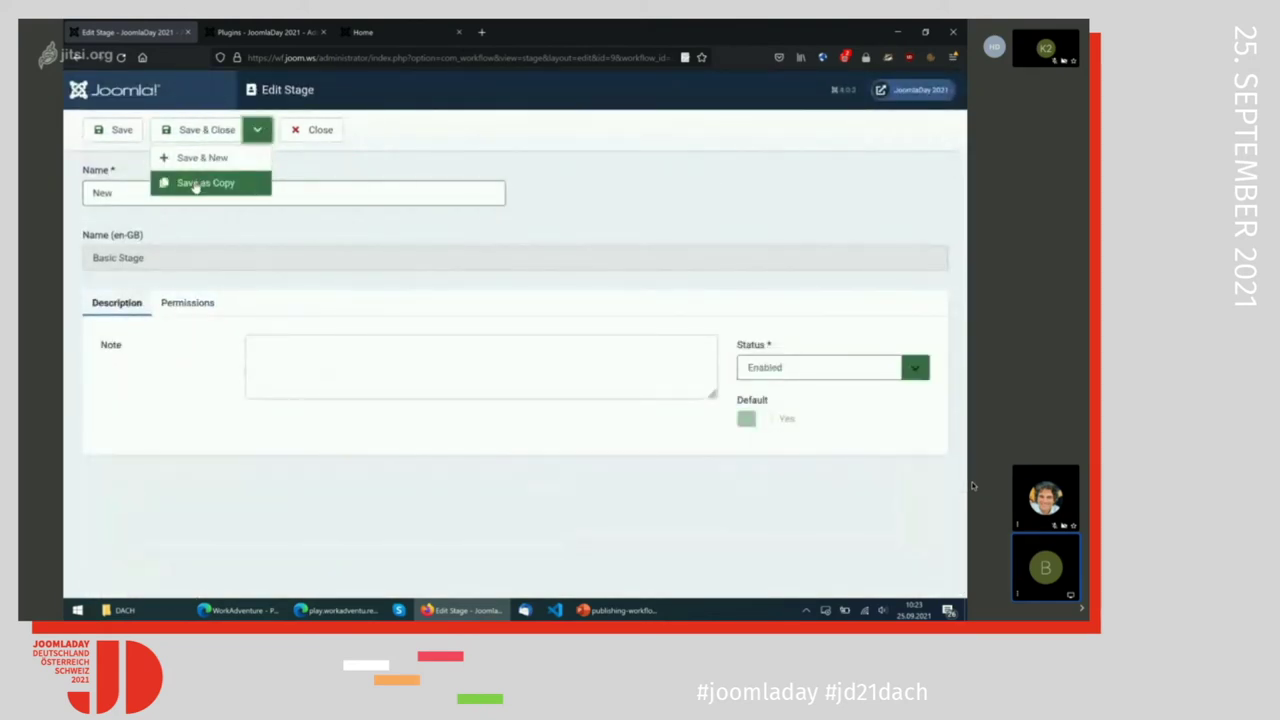
click(200, 160)
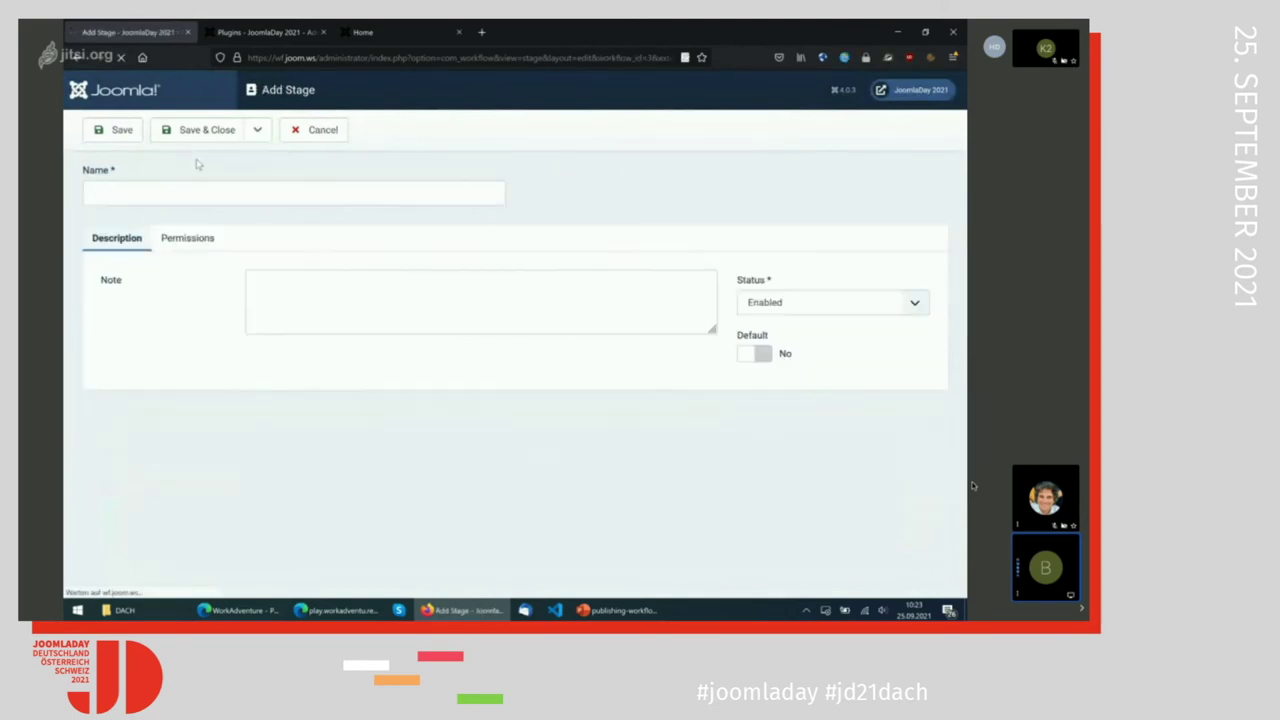
Name the blank stage Needs Images, keep it enabled, and save it while starting another stage.
click(192, 226)
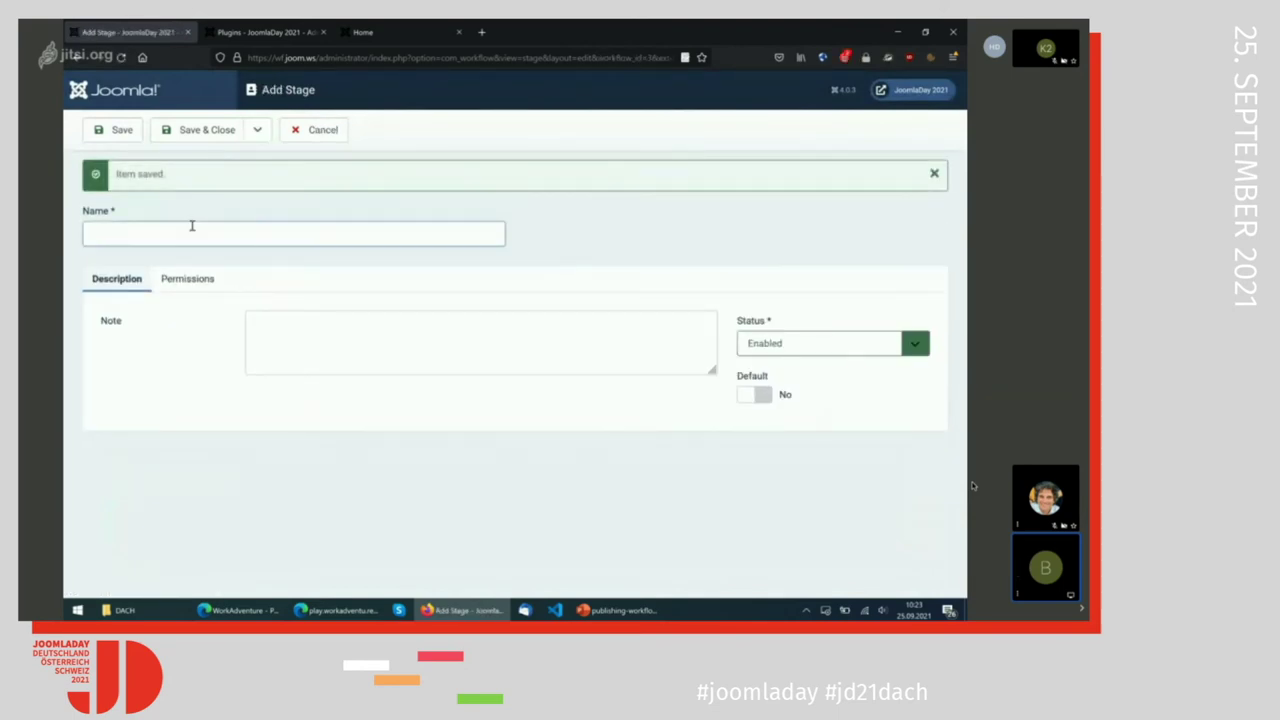
text(Needs Images)
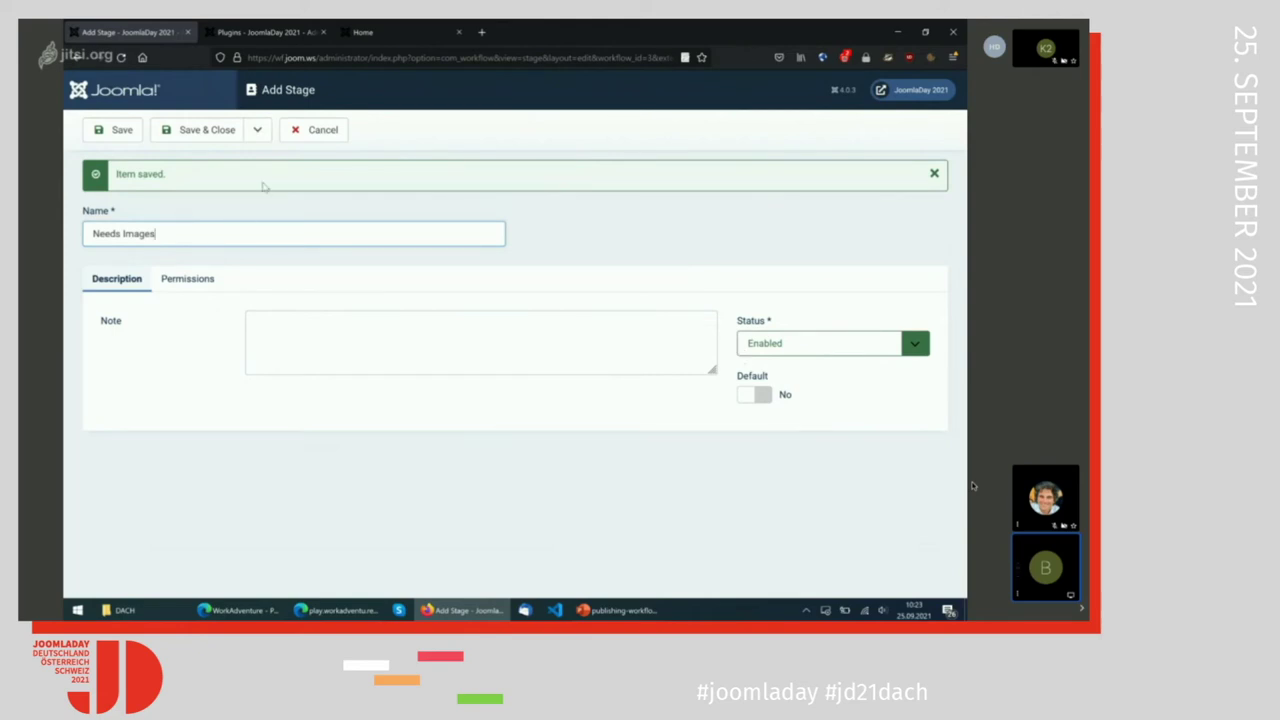
click(258, 129)
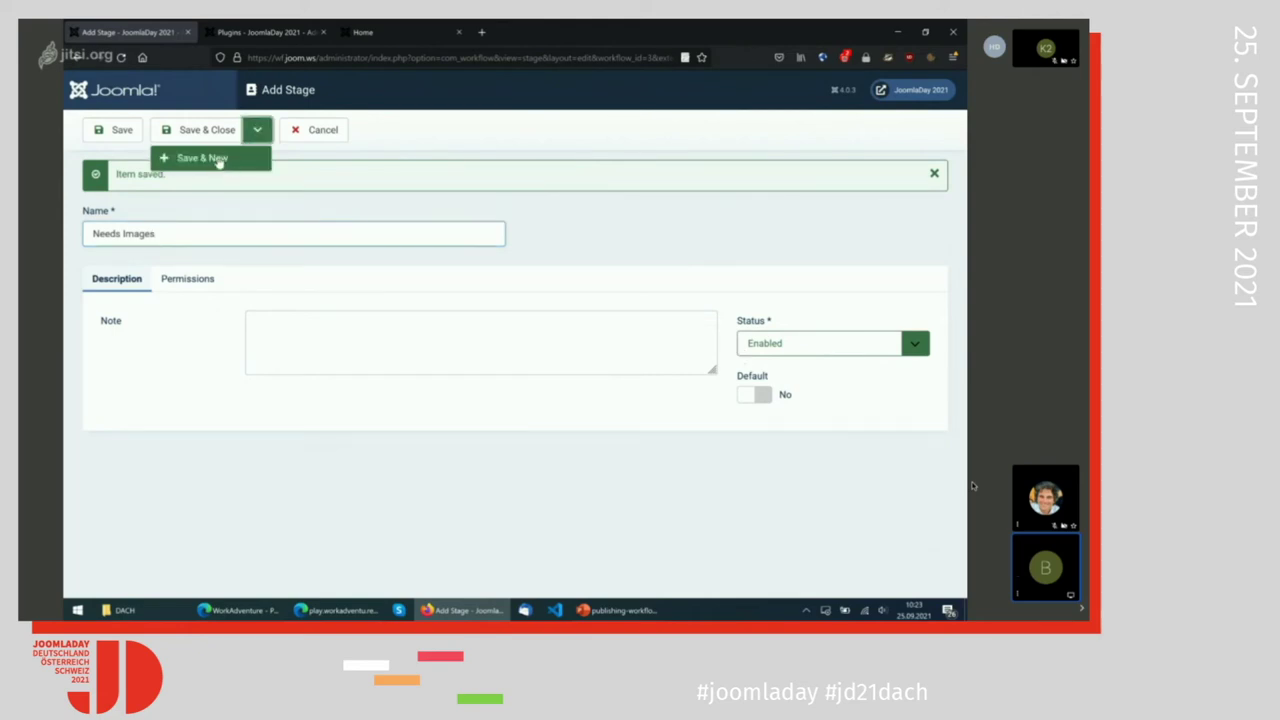
click(220, 160)
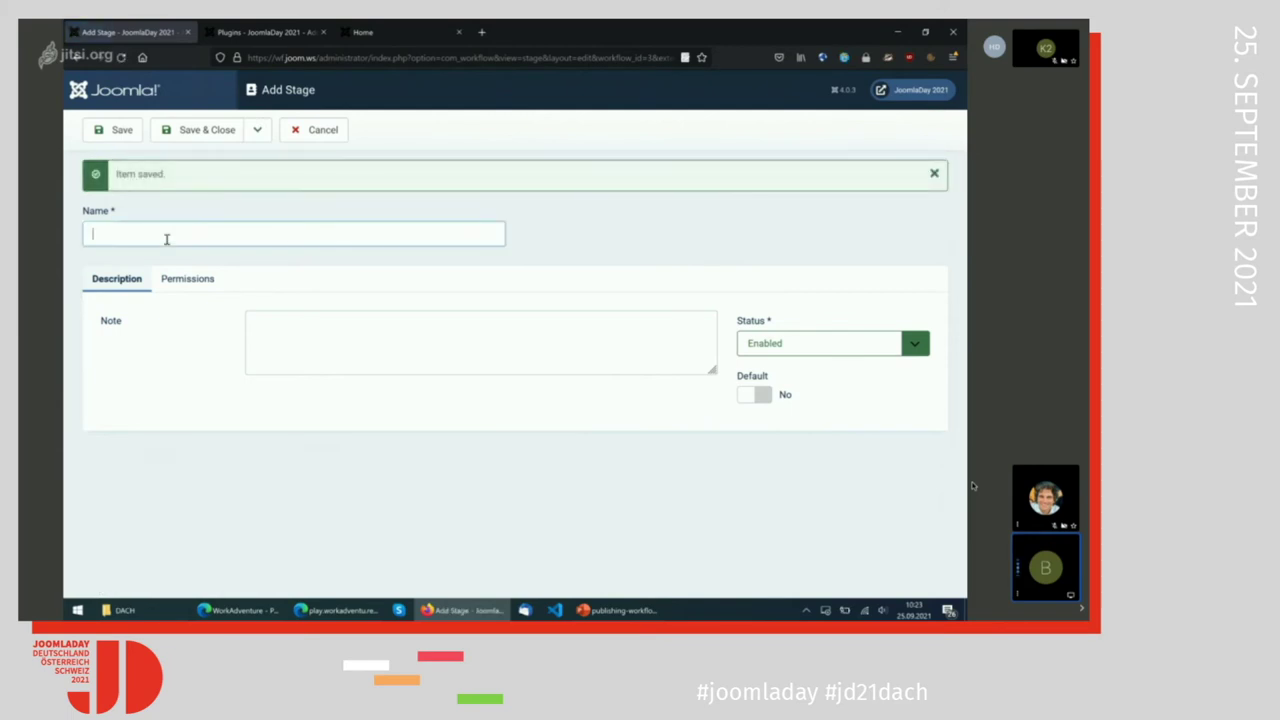
Add an enabled stage named Needs Proofreading and save it, continuing with another blank stage.
text(Needs Proofread)
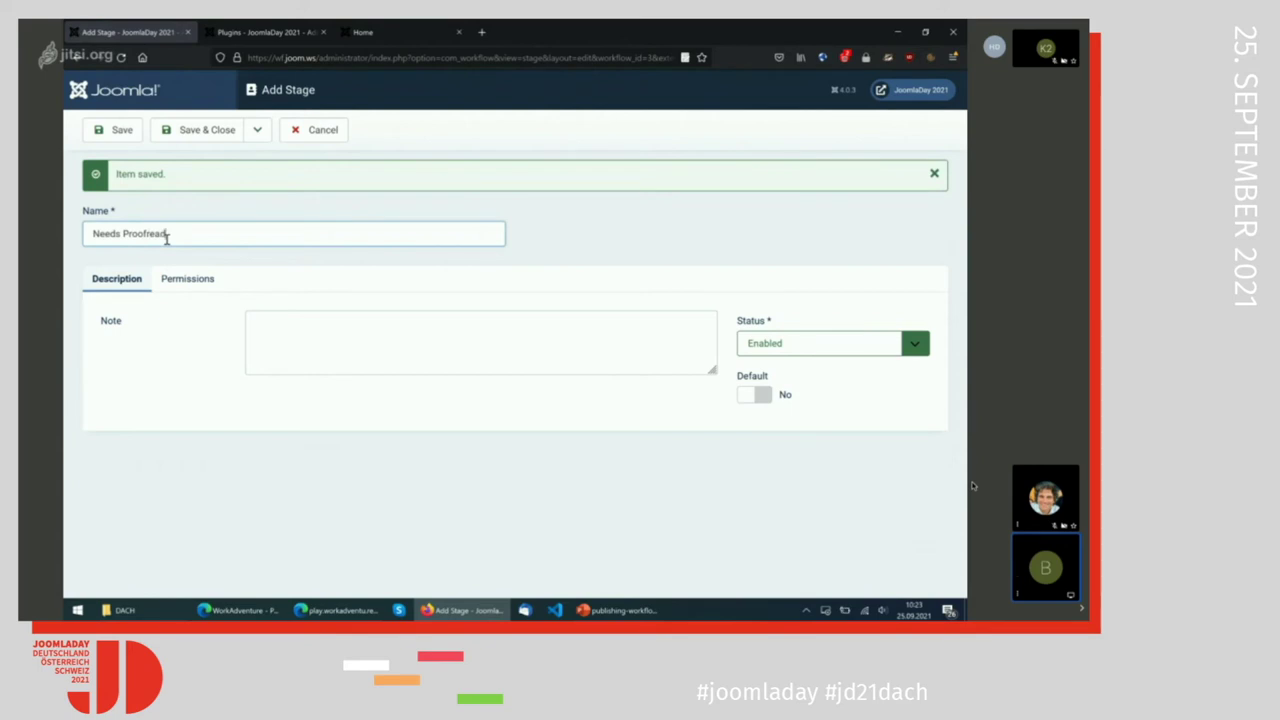
text(ing)
click(258, 130)
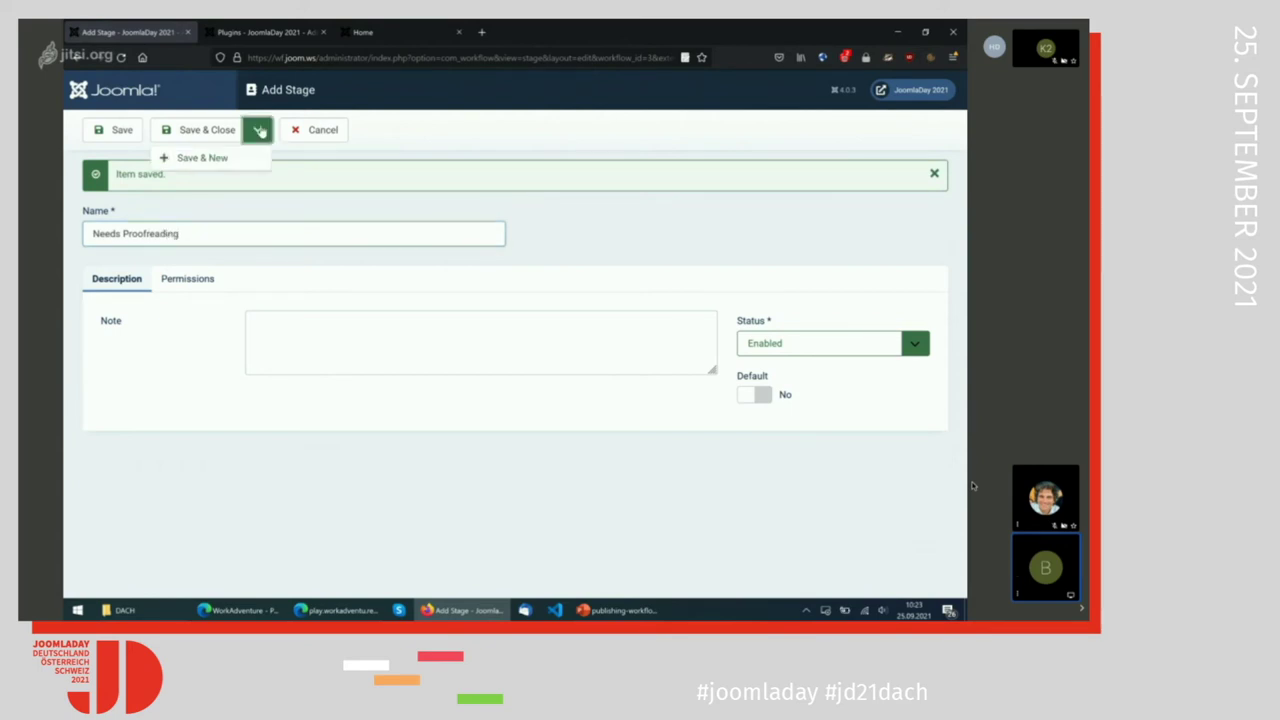
click(190, 157)
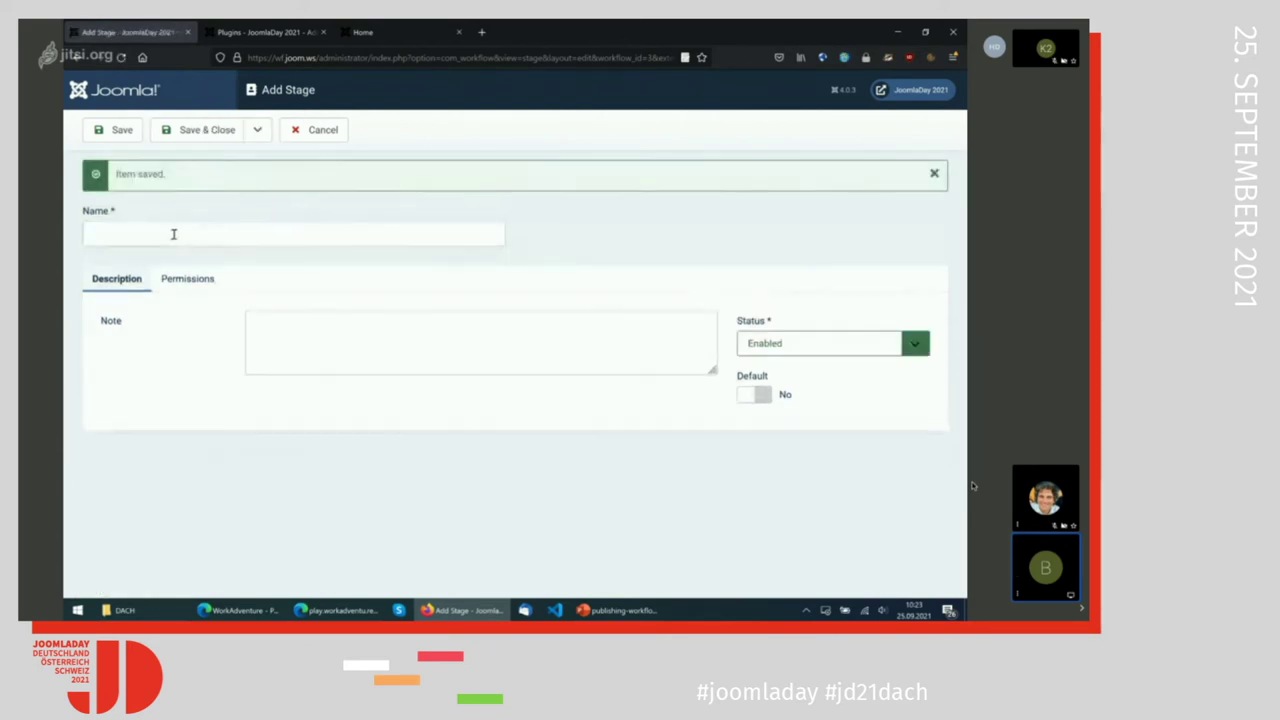
Add an enabled stage named Online to the workflow and save it, continuing with a new stage.
click(173, 234)
text(Online)
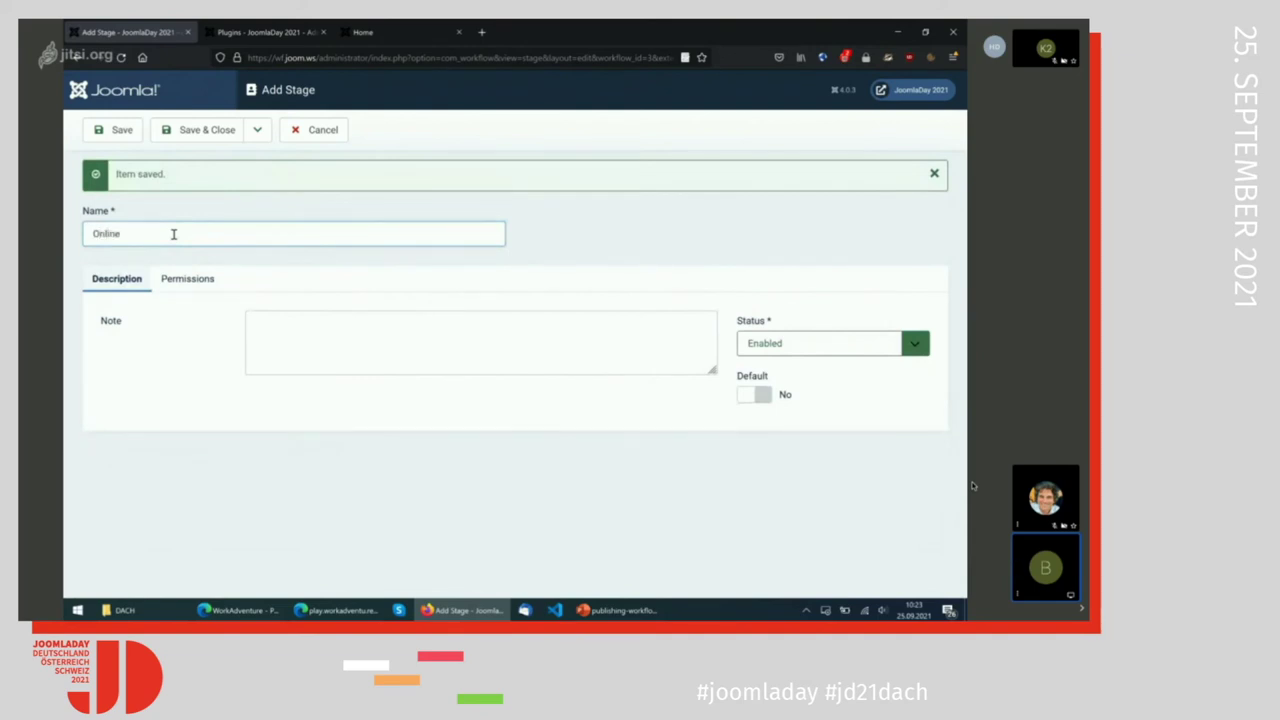
click(256, 130)
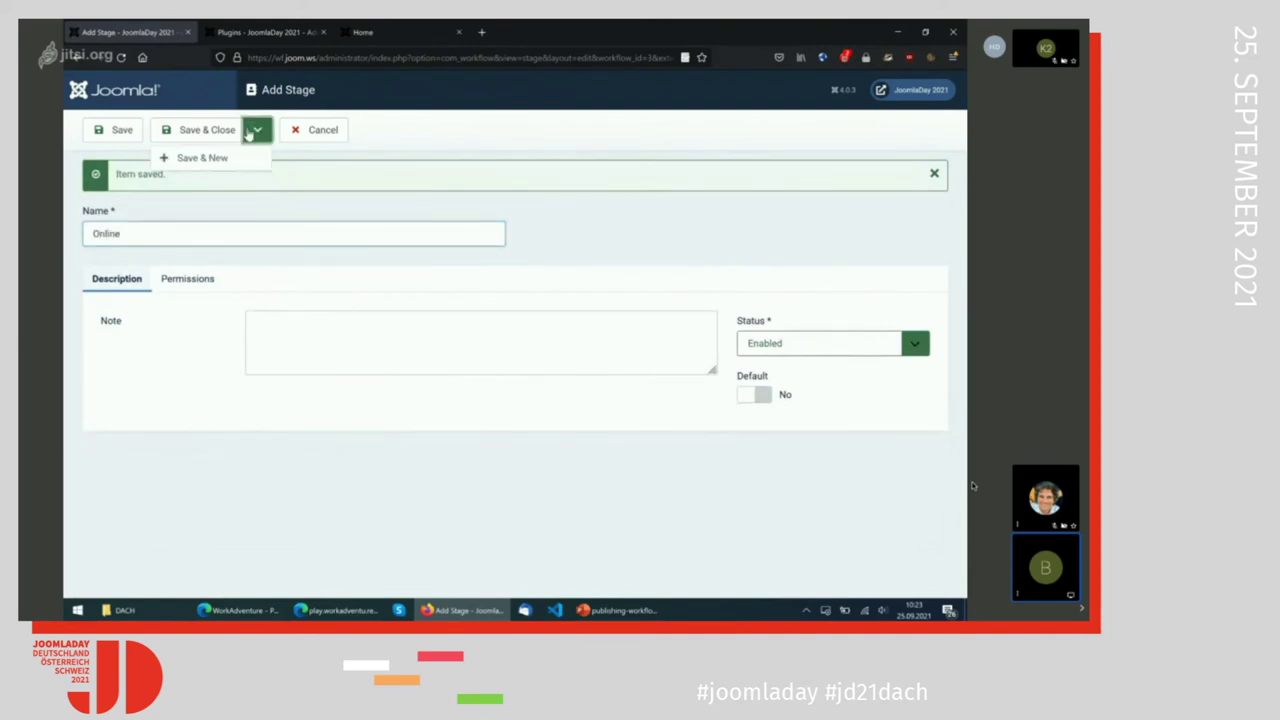
click(205, 158)
Check the Workflow diagram in PowerPoint, return to the browser, and save an Unpublished stage, continuing with a blank one.
key(alt+Tab)
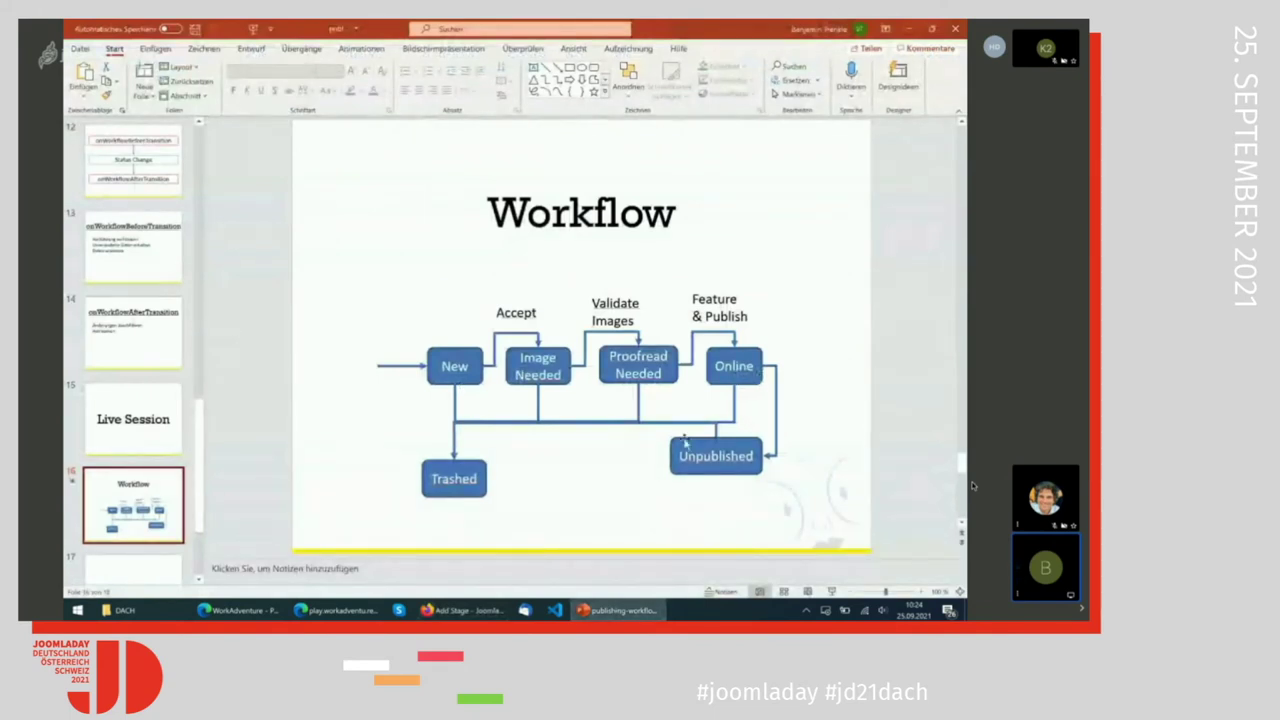
click(462, 610)
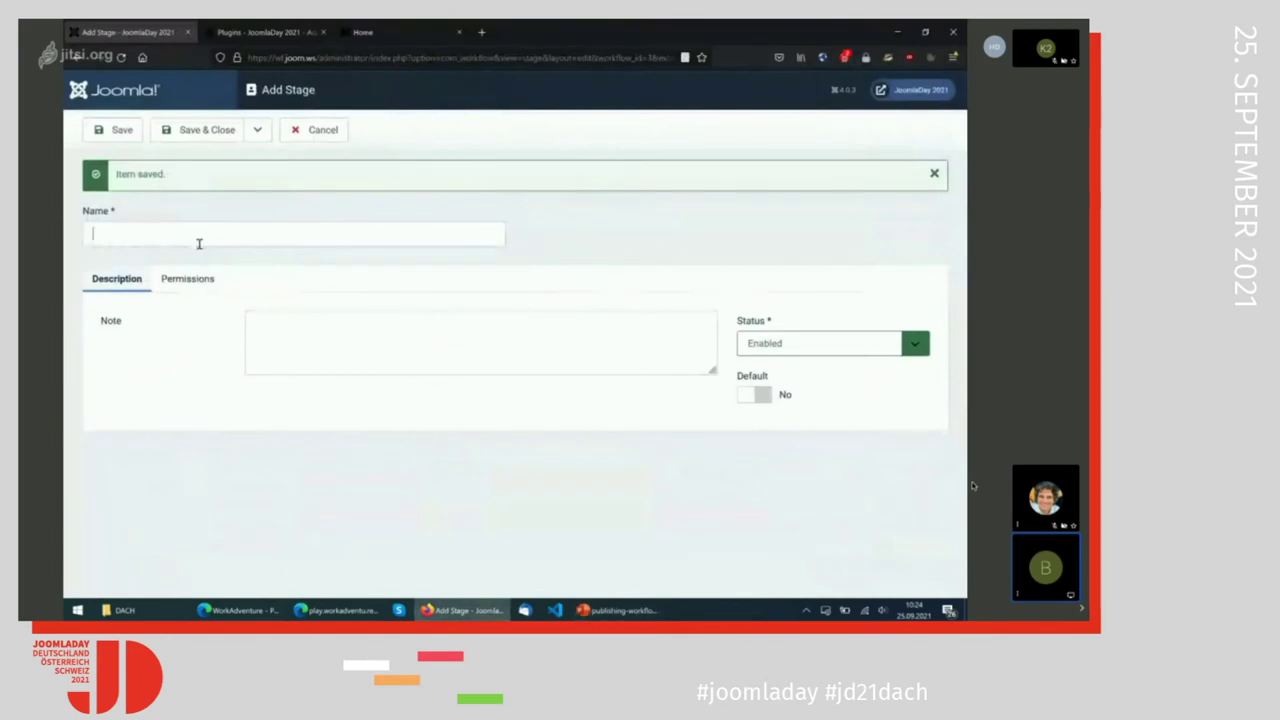
text(Unpubli)
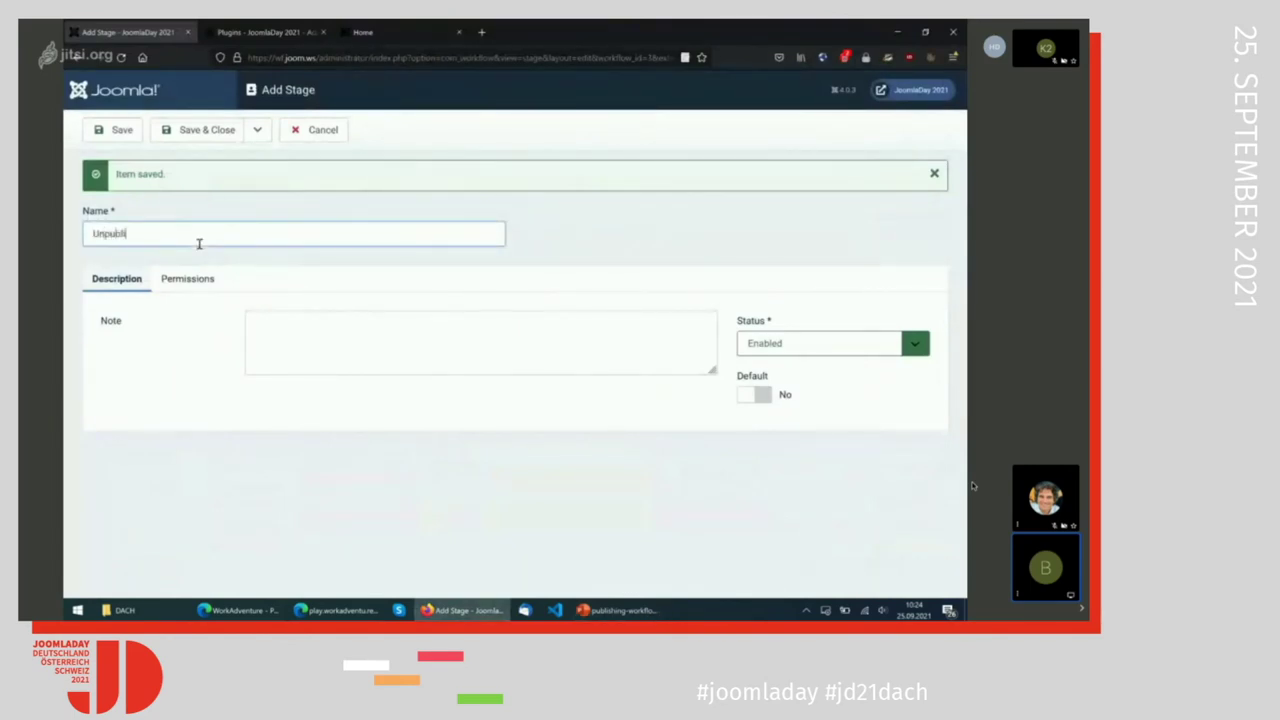
text(shed)
click(258, 131)
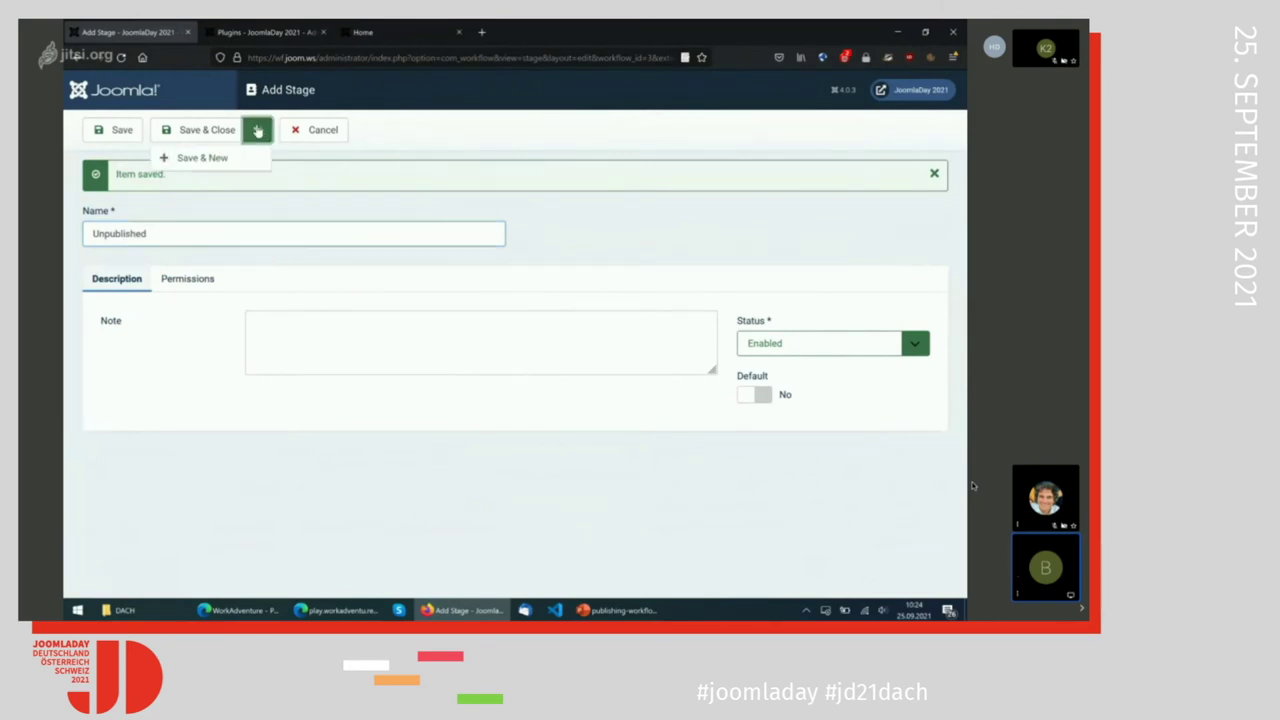
click(205, 157)
click(149, 237)
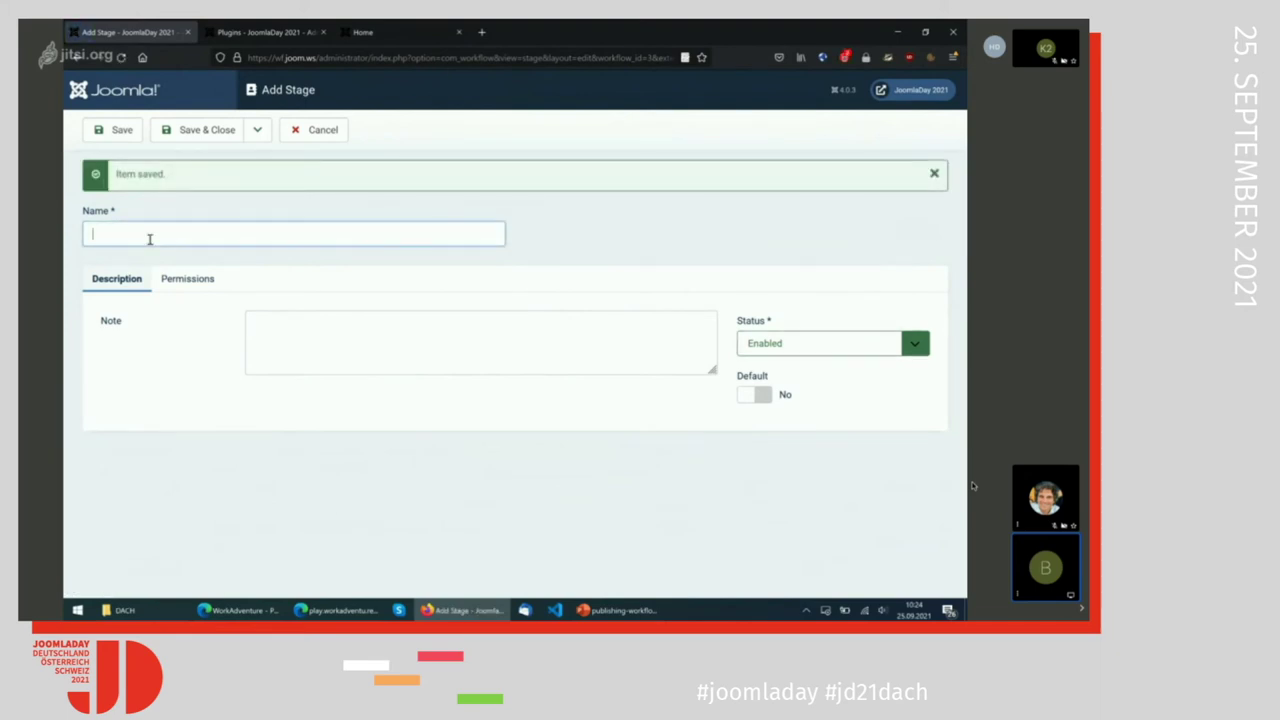
Name the blank stage Trashed, keep it enabled, save it, and return to the stage list.
text(Trashed)
click(219, 135)
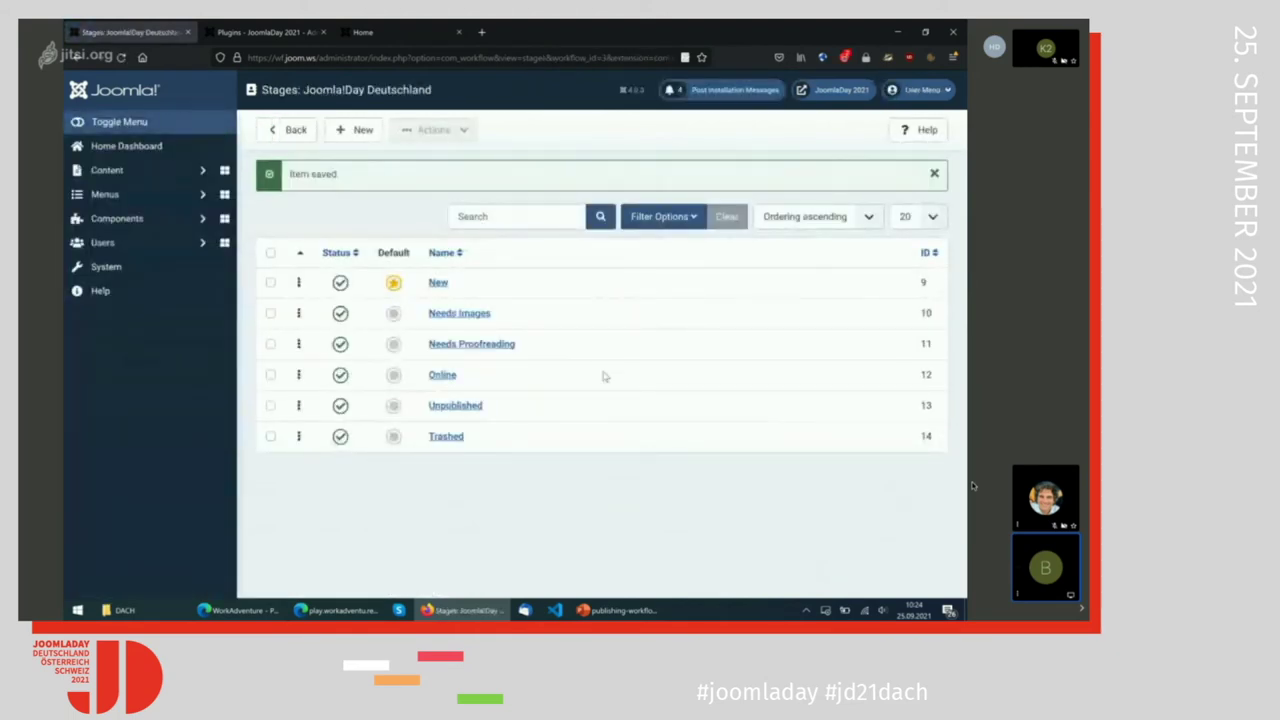
Start a new article, check its available workflow stages, and title it Lorem Ipsum 2.
click(113, 174)
click(108, 194)
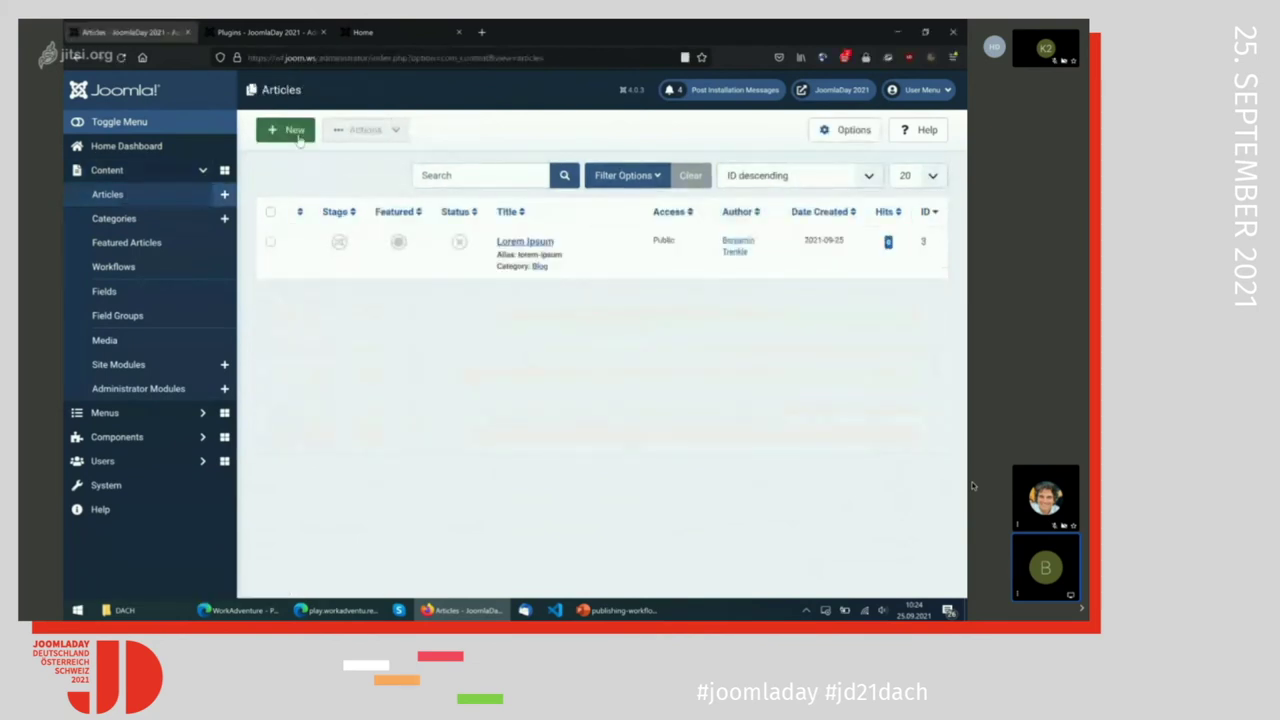
click(298, 140)
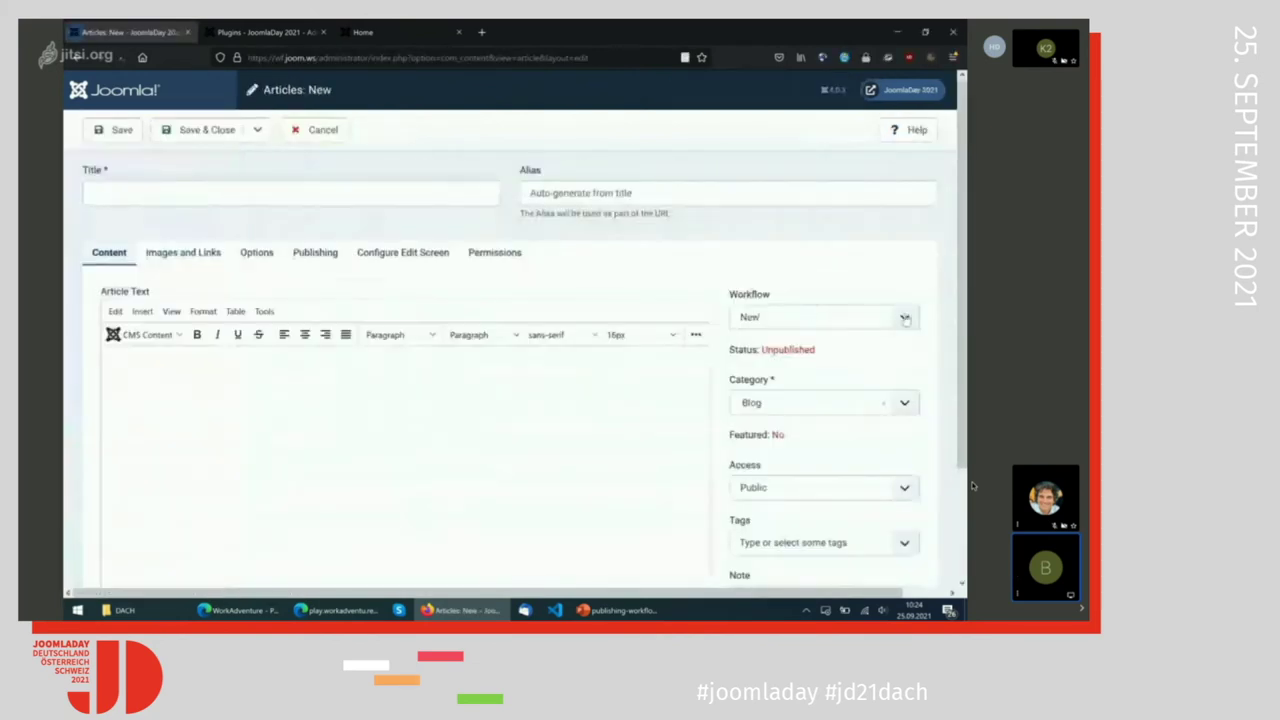
click(905, 318)
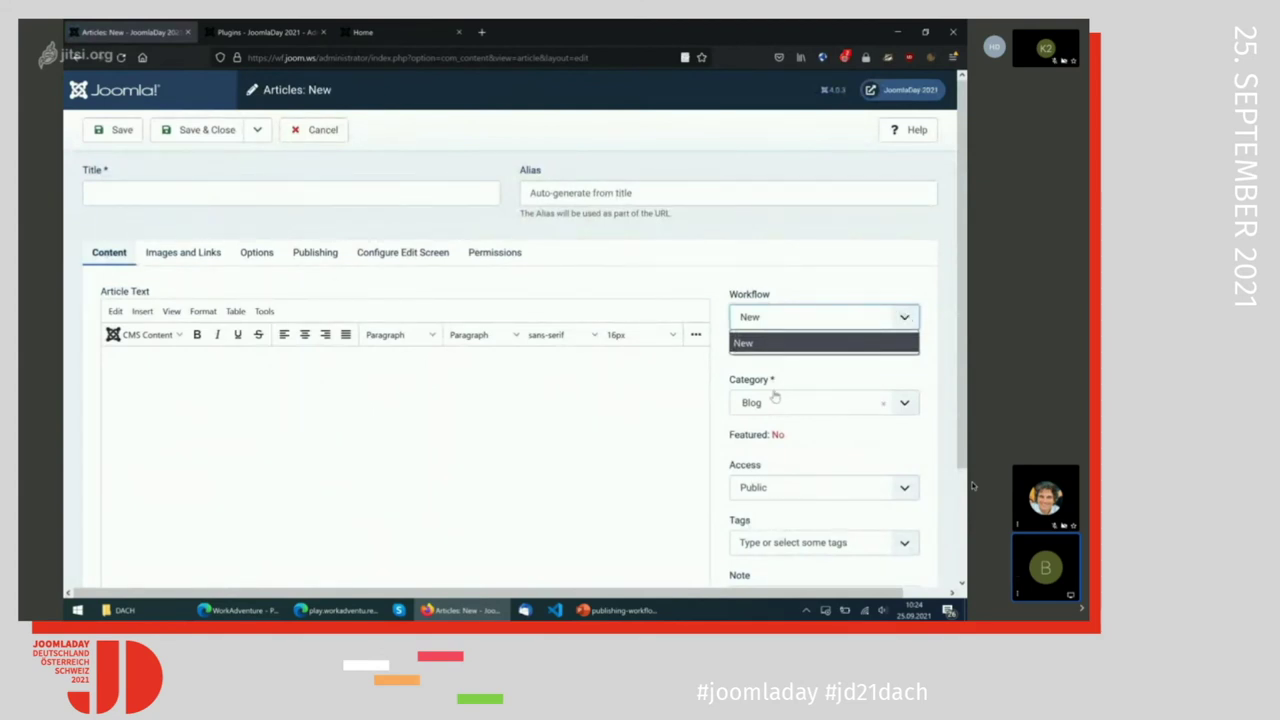
click(366, 196)
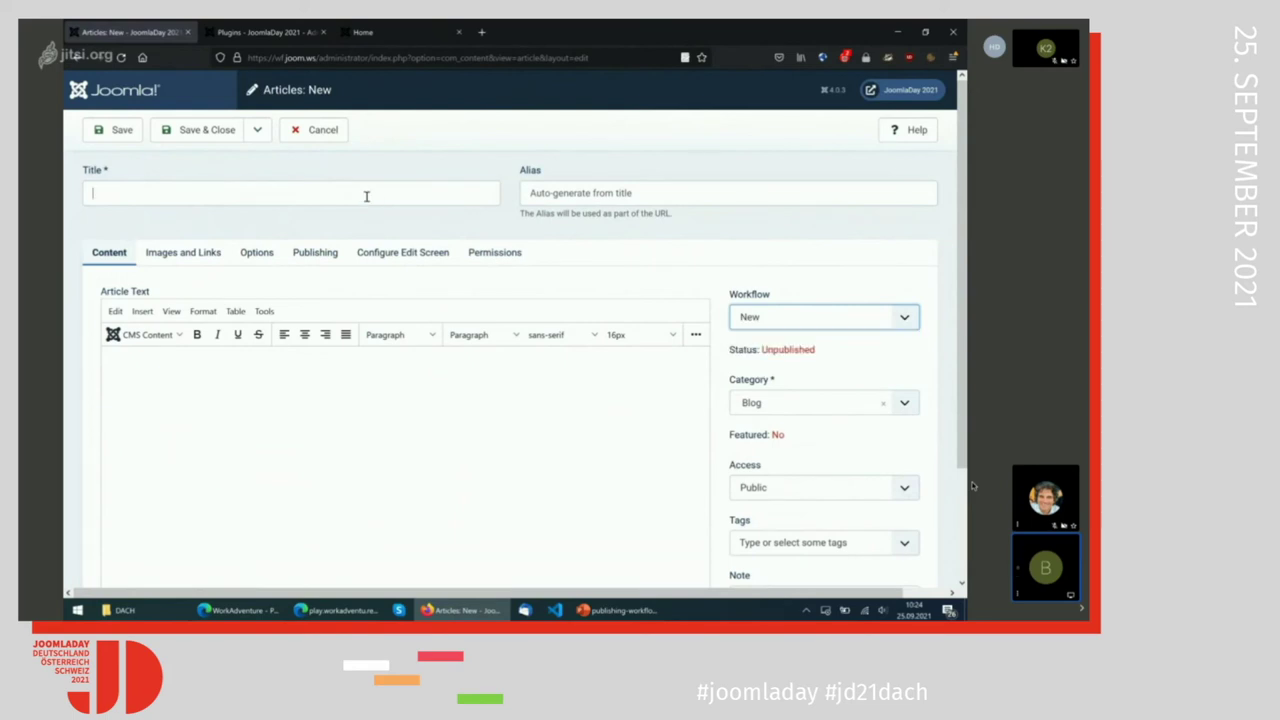
text(Lorem Ip)
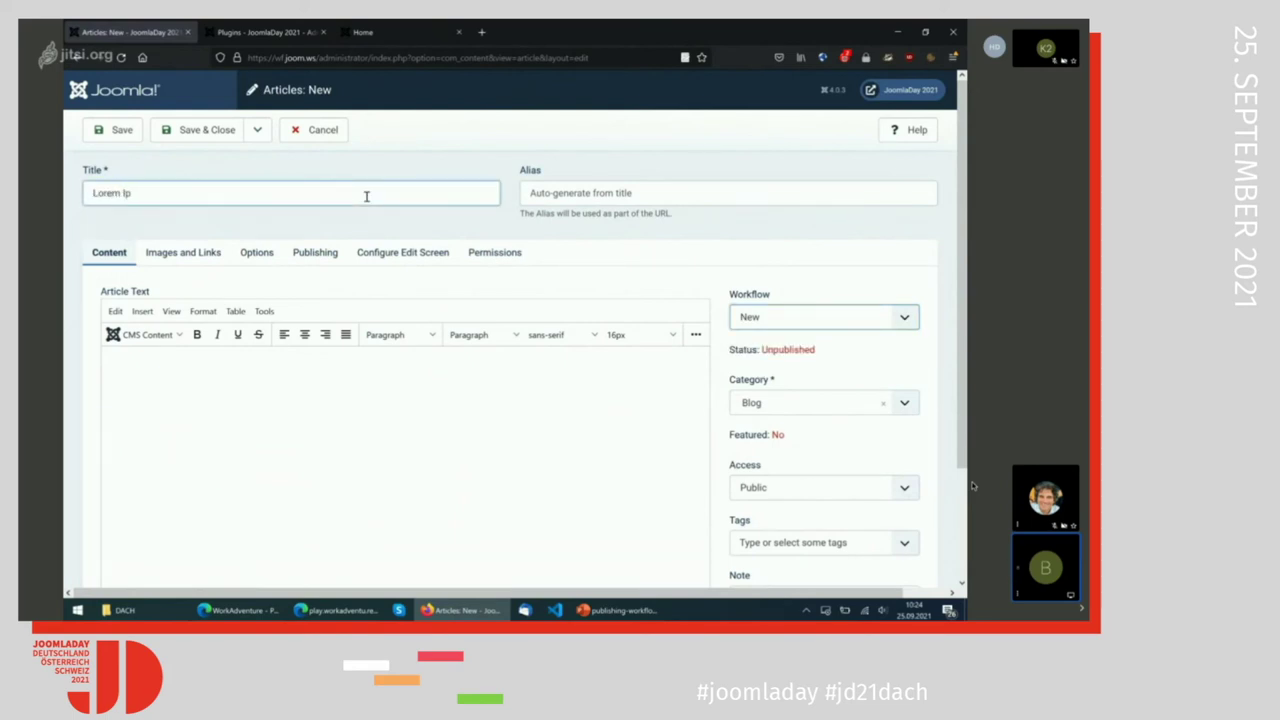
text(sum 2)
Copy the generated sample text from loremipsum.de and paste it into the article text.
click(481, 33)
text(loremipsum.de/)
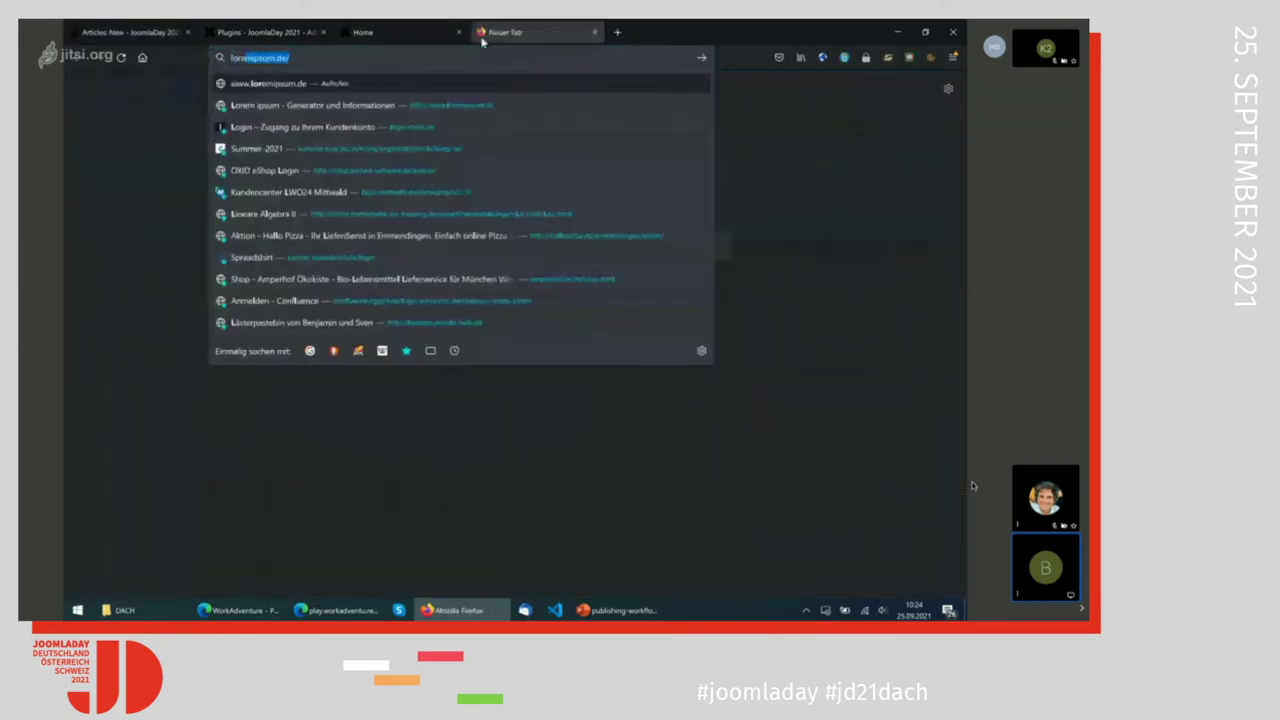
key(Return)
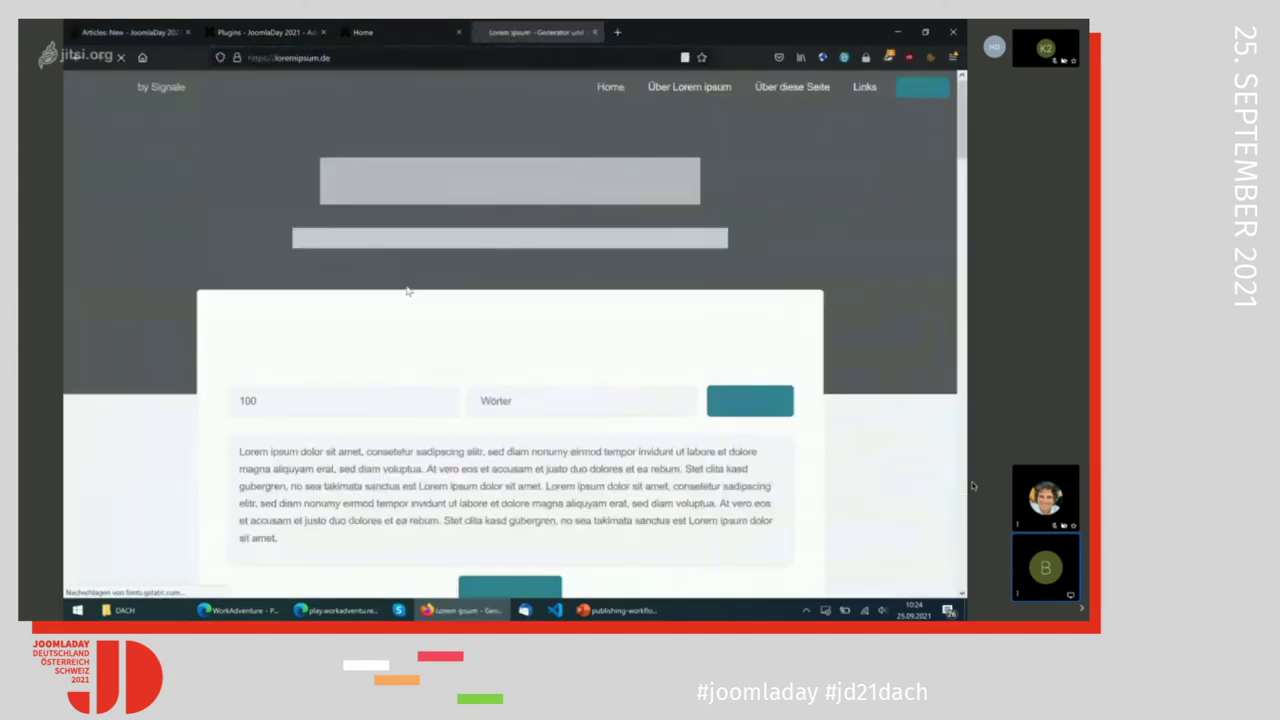
triple_click(378, 477)
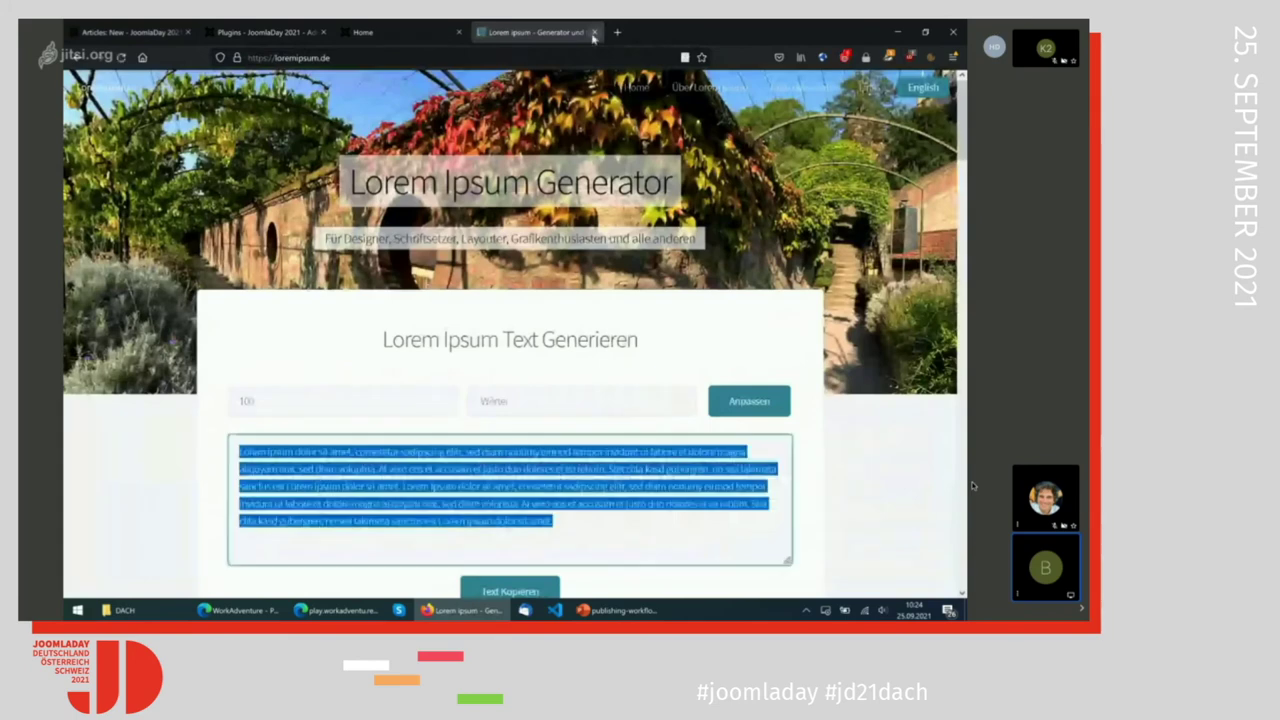
key(ctrl+c)
key(ctrl+w)
click(276, 412)
key(ctrl+v)
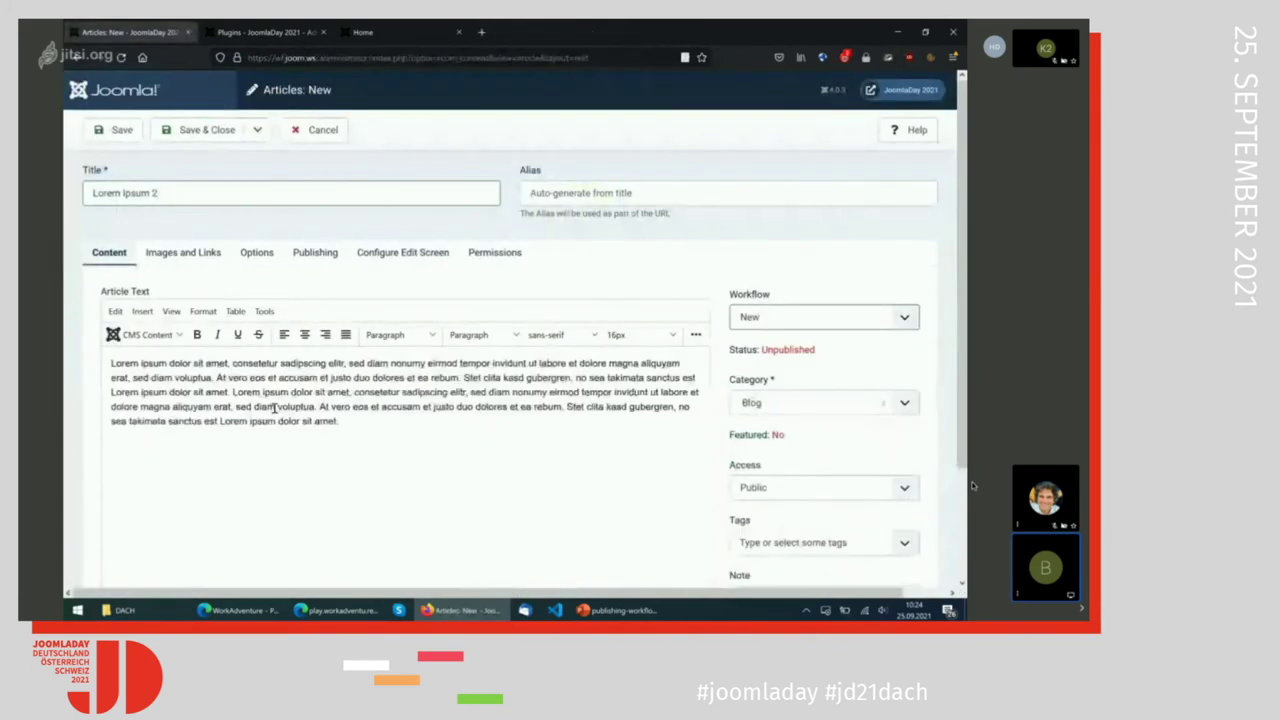
Save the Lorem Ipsum 2 article and check which workflow transitions it offers.
click(128, 135)
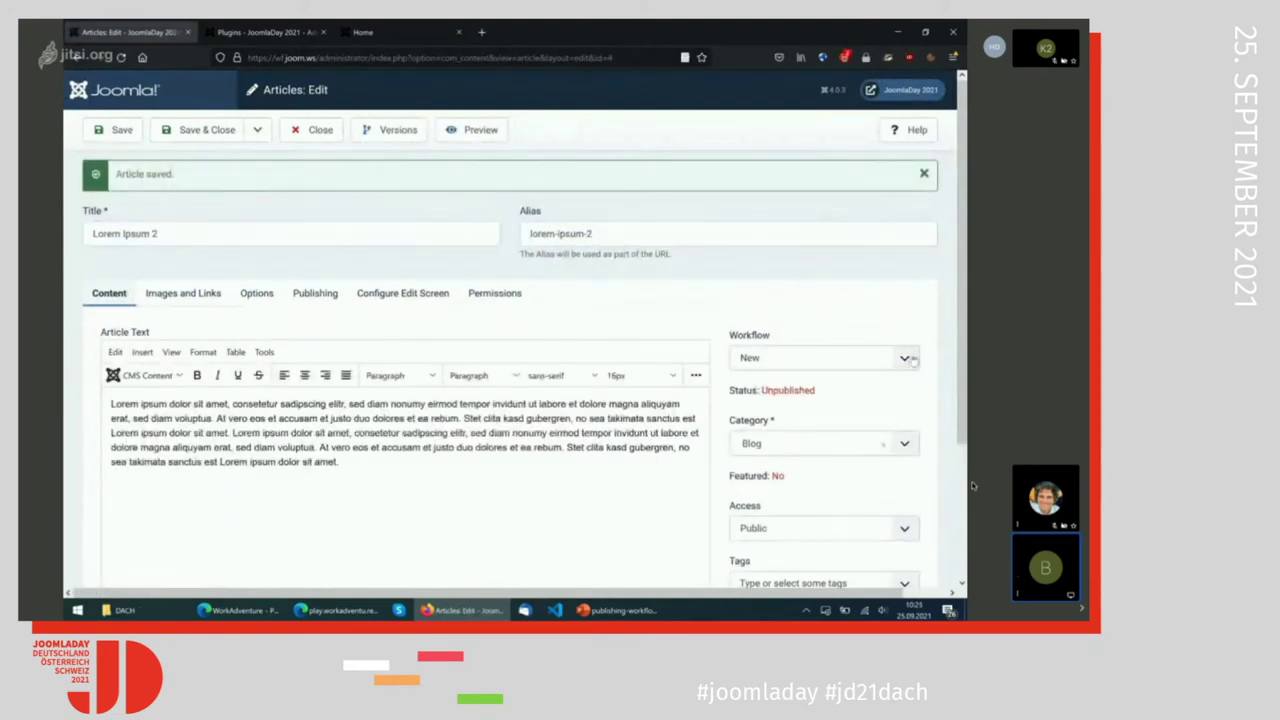
click(878, 358)
click(878, 383)
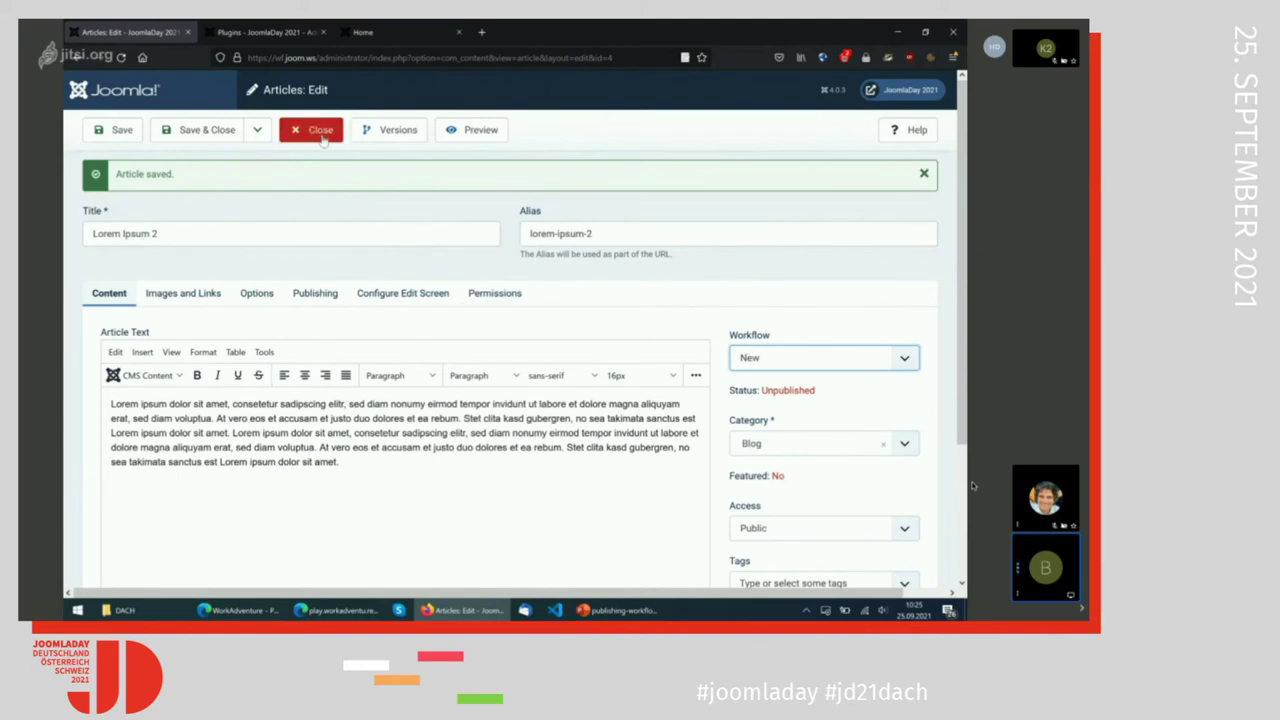
In the other admin browser tab, start a Joomla!Day Deutschland transition with current stage New and target stage Needs Images.
click(265, 32)
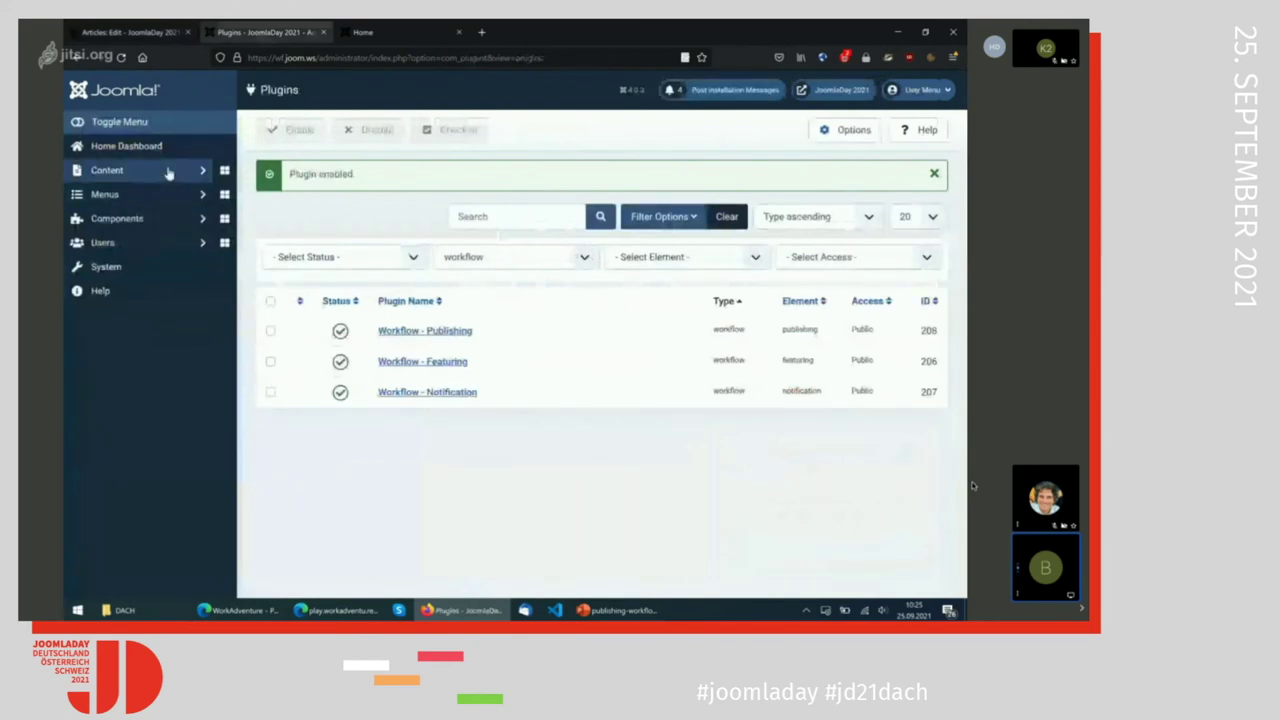
click(115, 171)
click(133, 267)
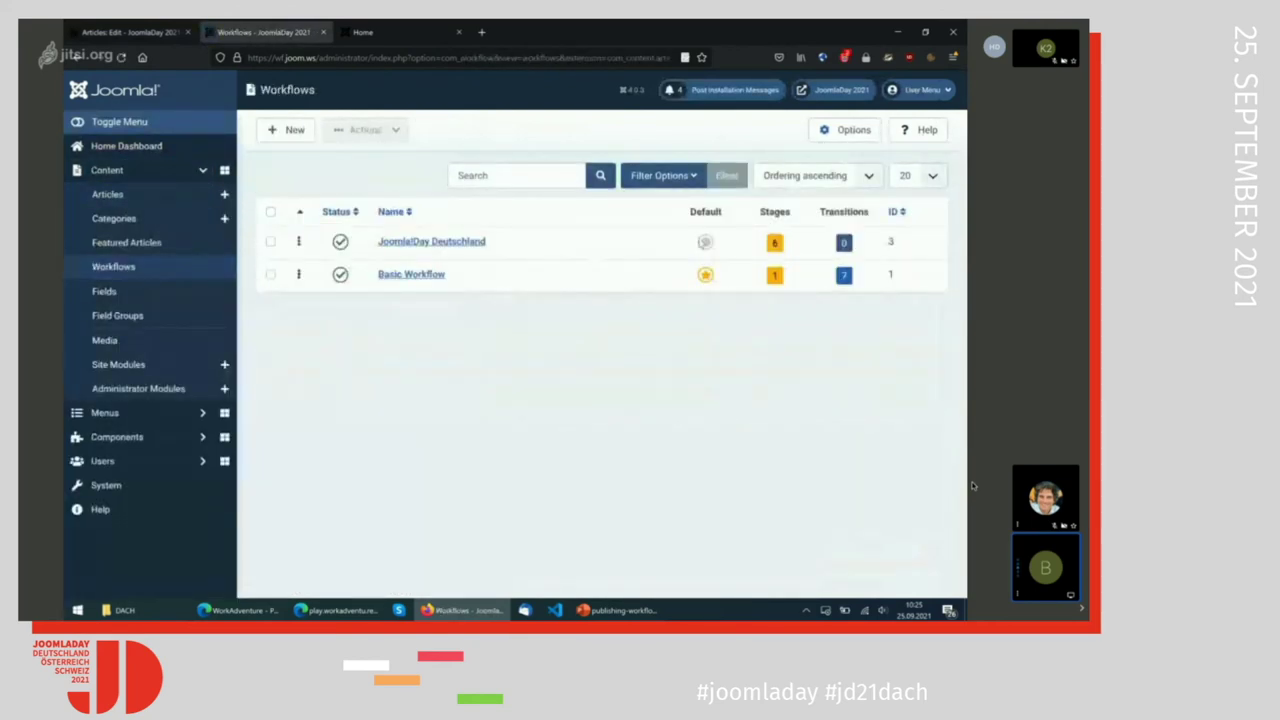
click(844, 244)
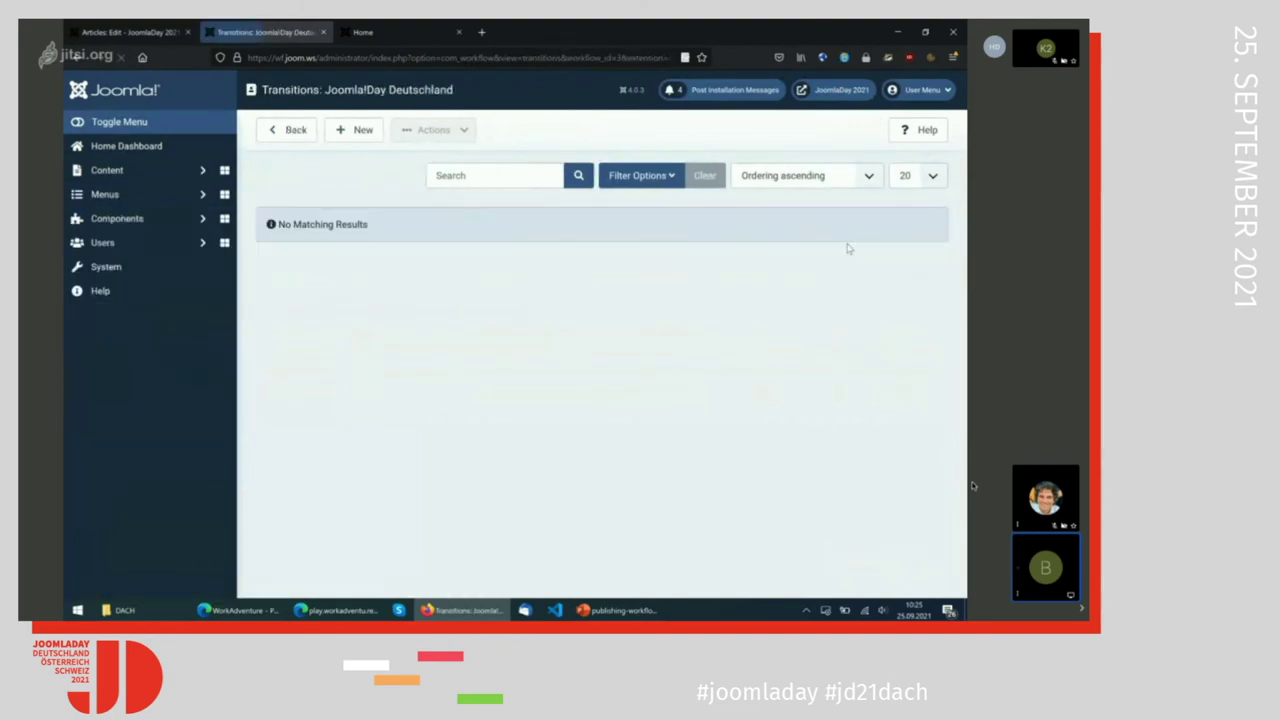
click(352, 134)
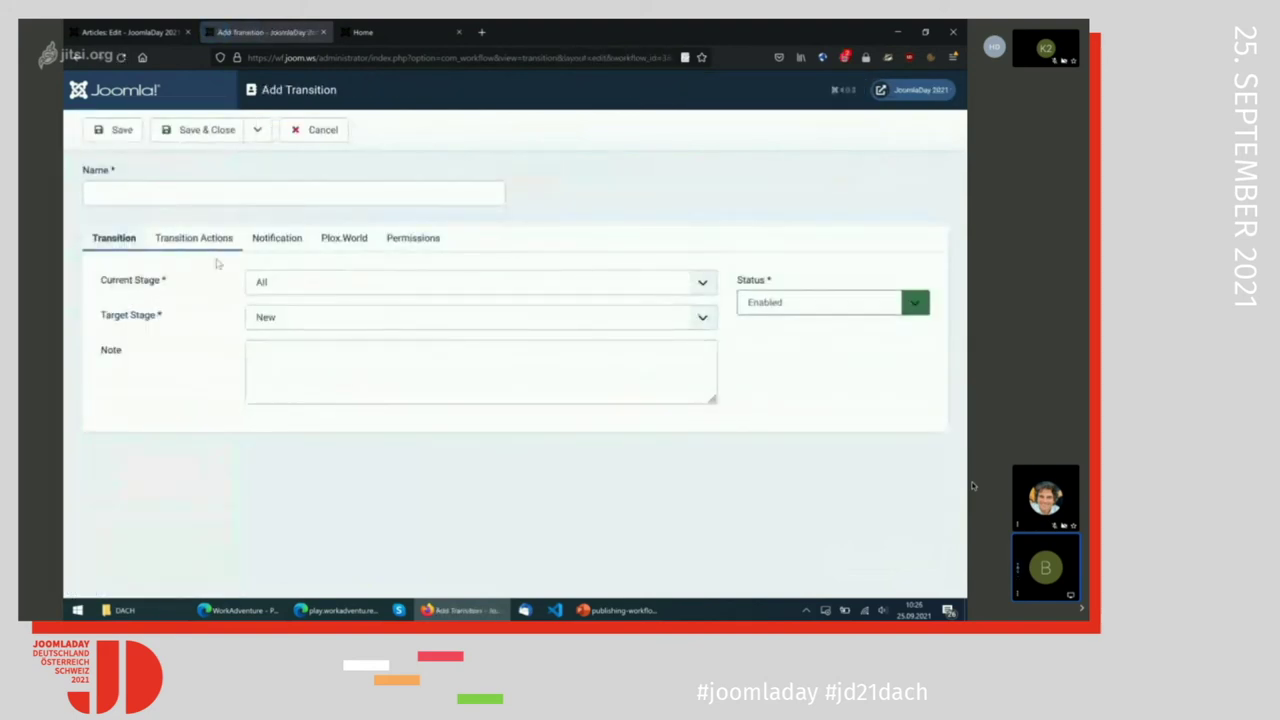
click(263, 283)
click(259, 329)
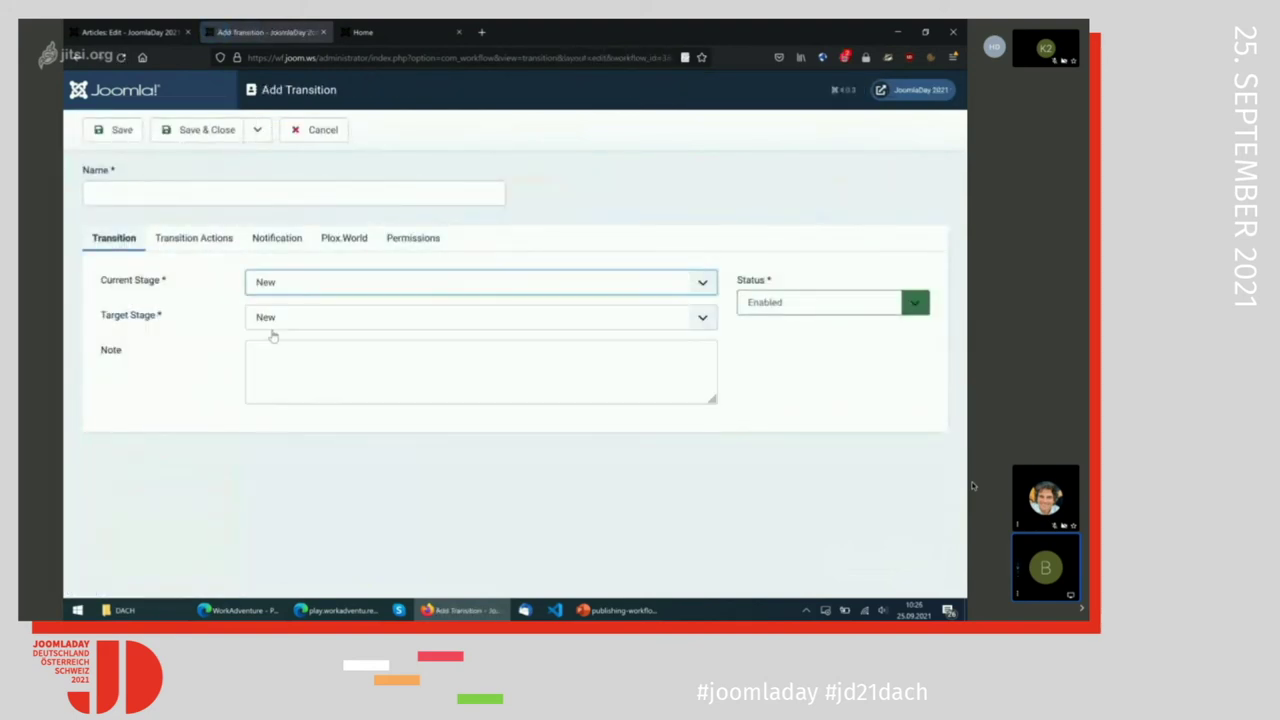
click(330, 317)
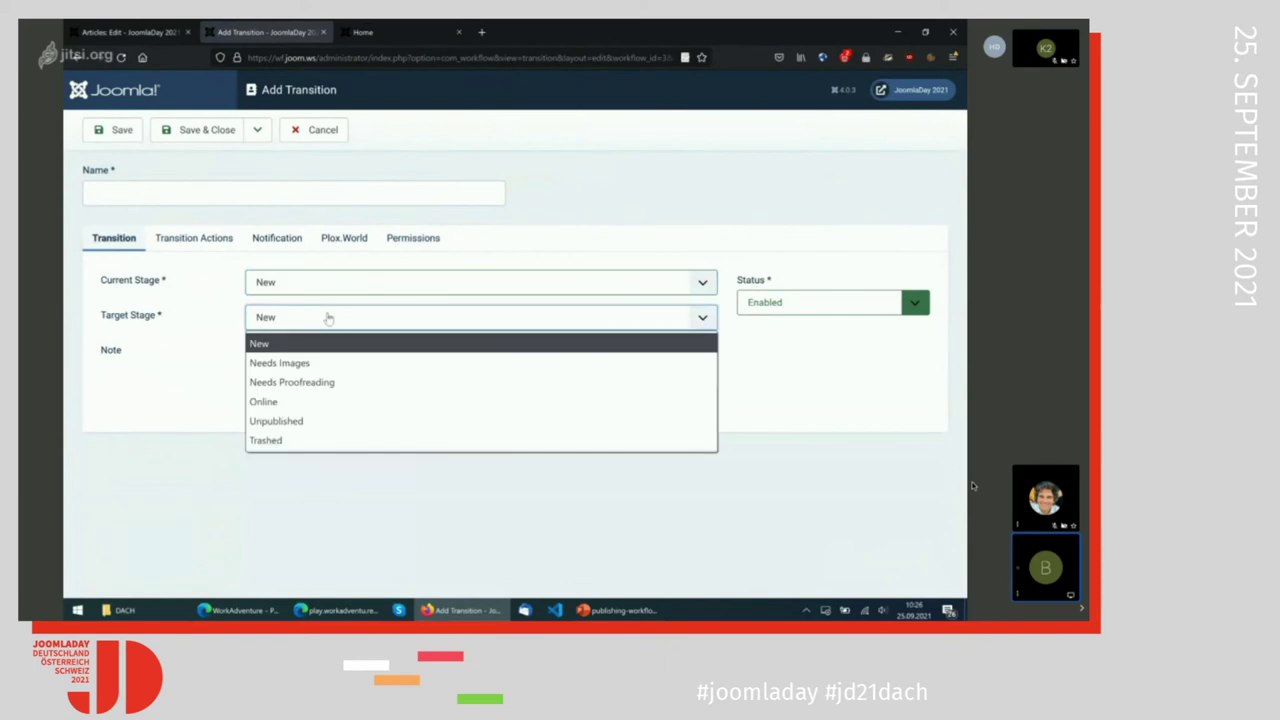
click(300, 363)
Check the Workflow diagram in PowerPoint, return to the browser, and name the transition Accept.
click(655, 617)
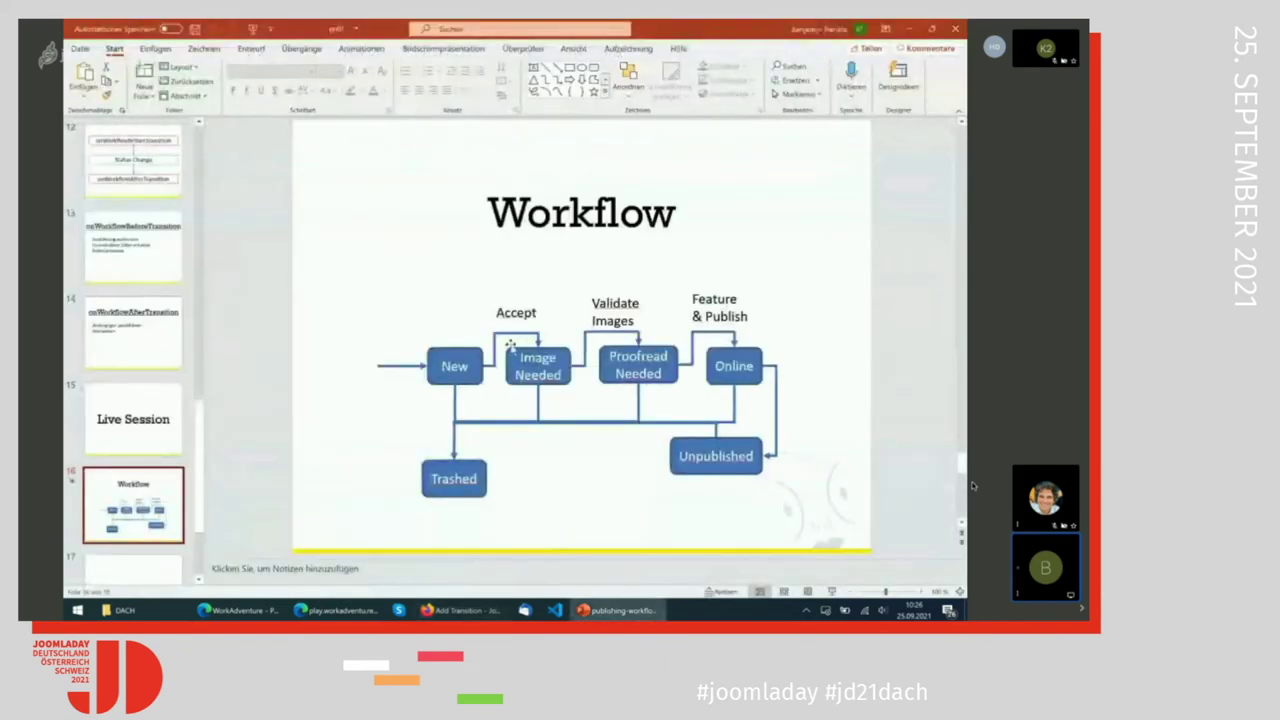
key(alt+Tab)
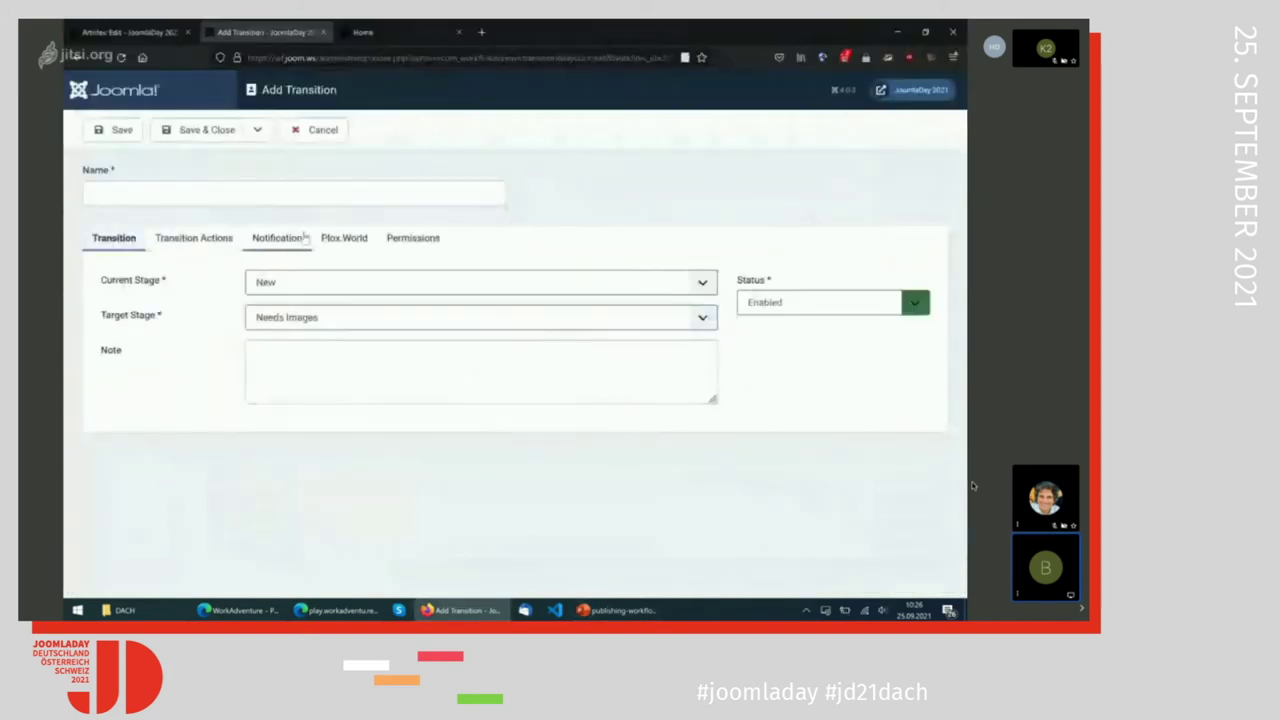
click(271, 192)
text(Accept)
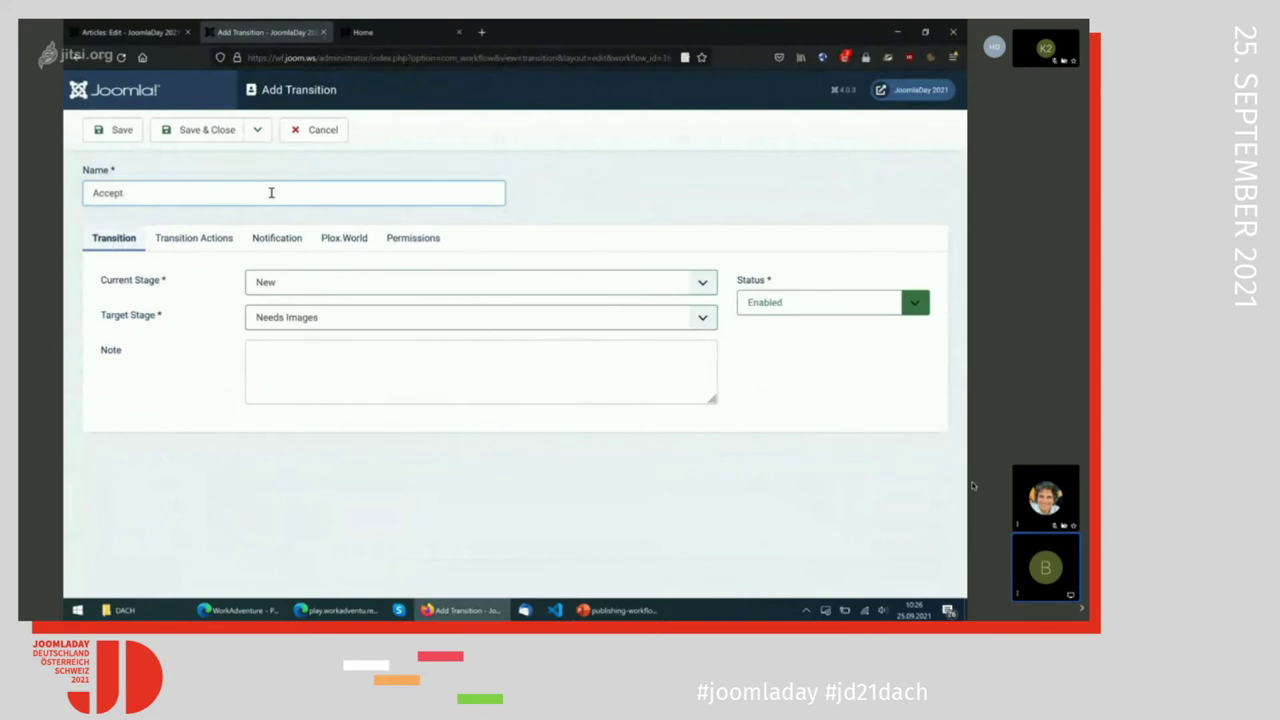
Review the Accept transition's permissions for Super Users and its publishing and featuring actions.
click(405, 243)
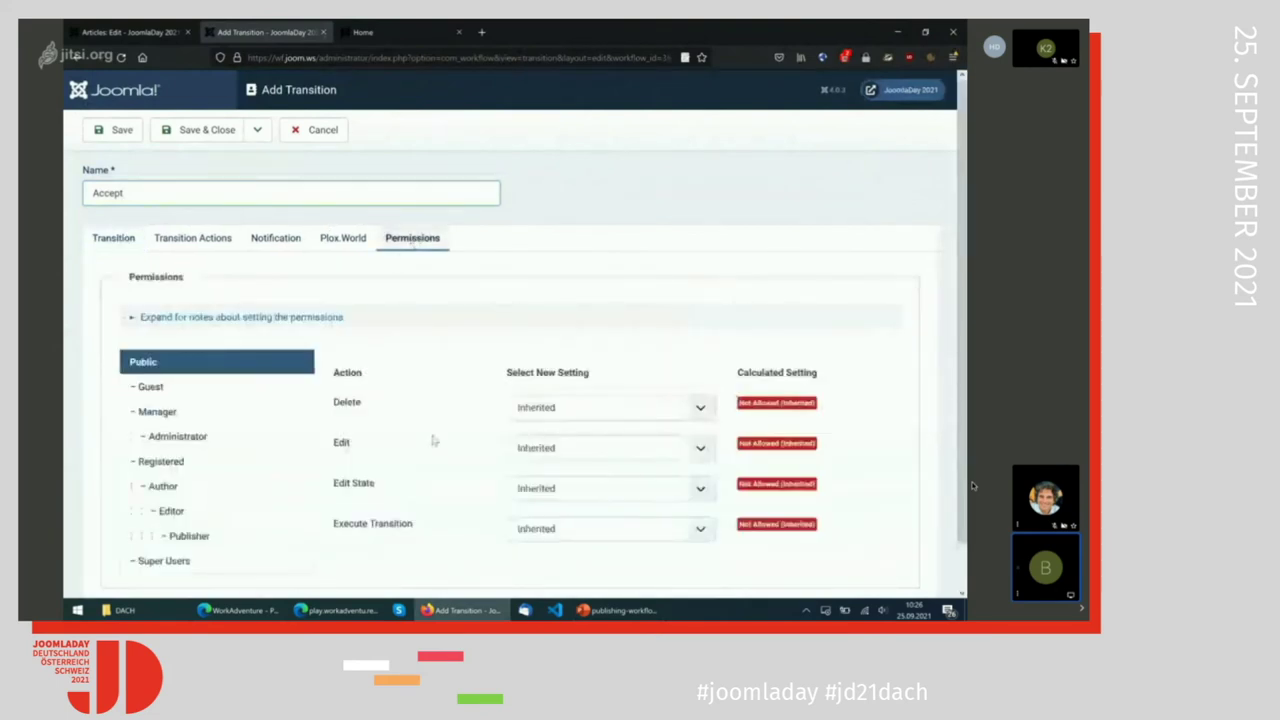
scroll(433, 440, down, 1)
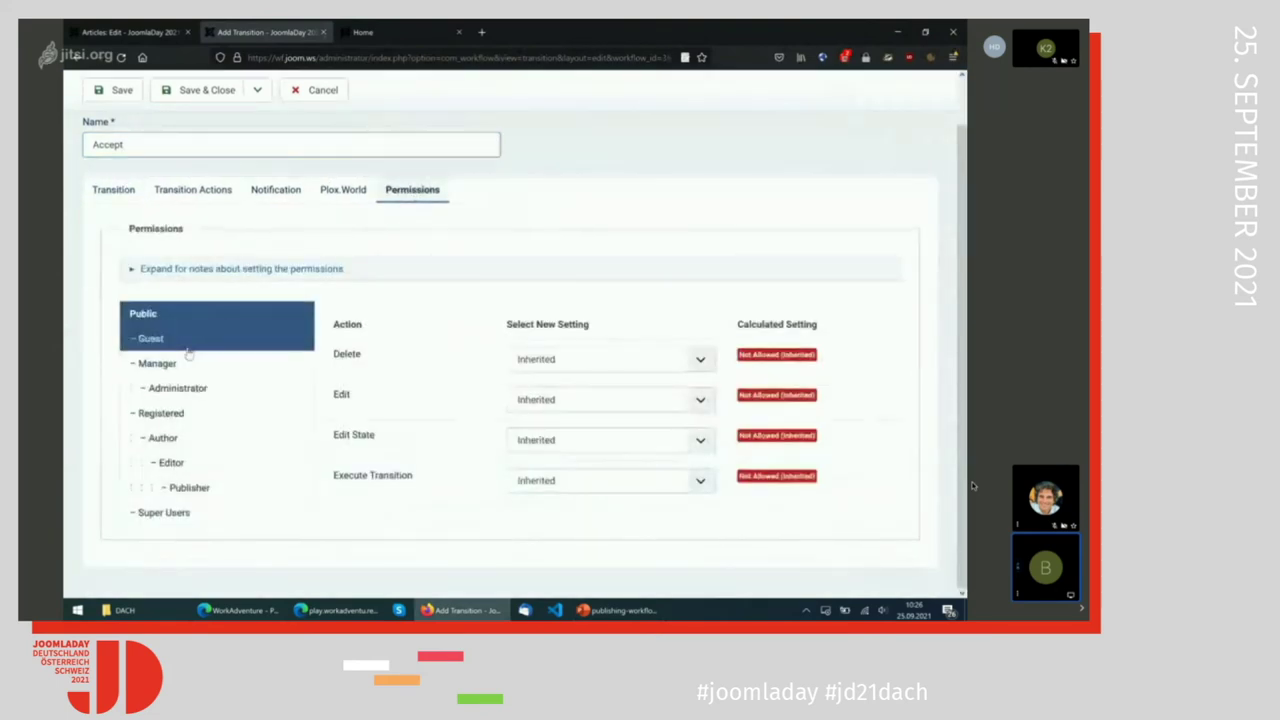
click(170, 515)
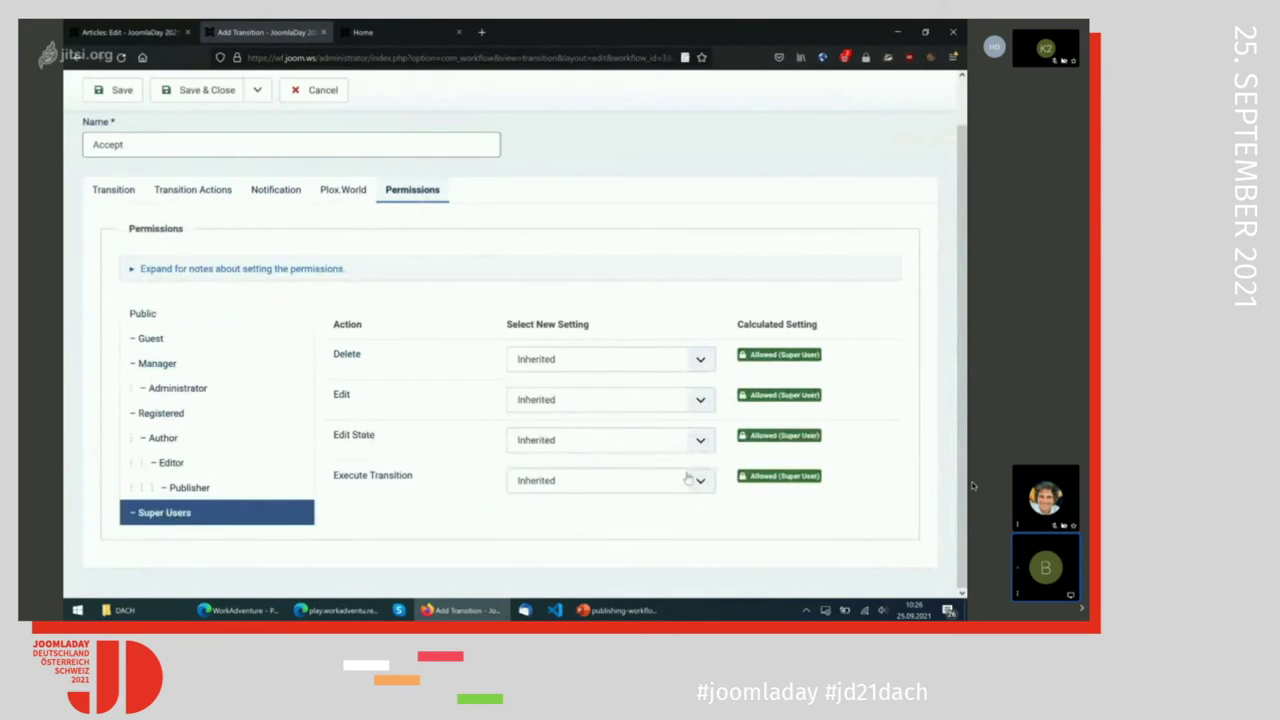
scroll(688, 480, up, 1)
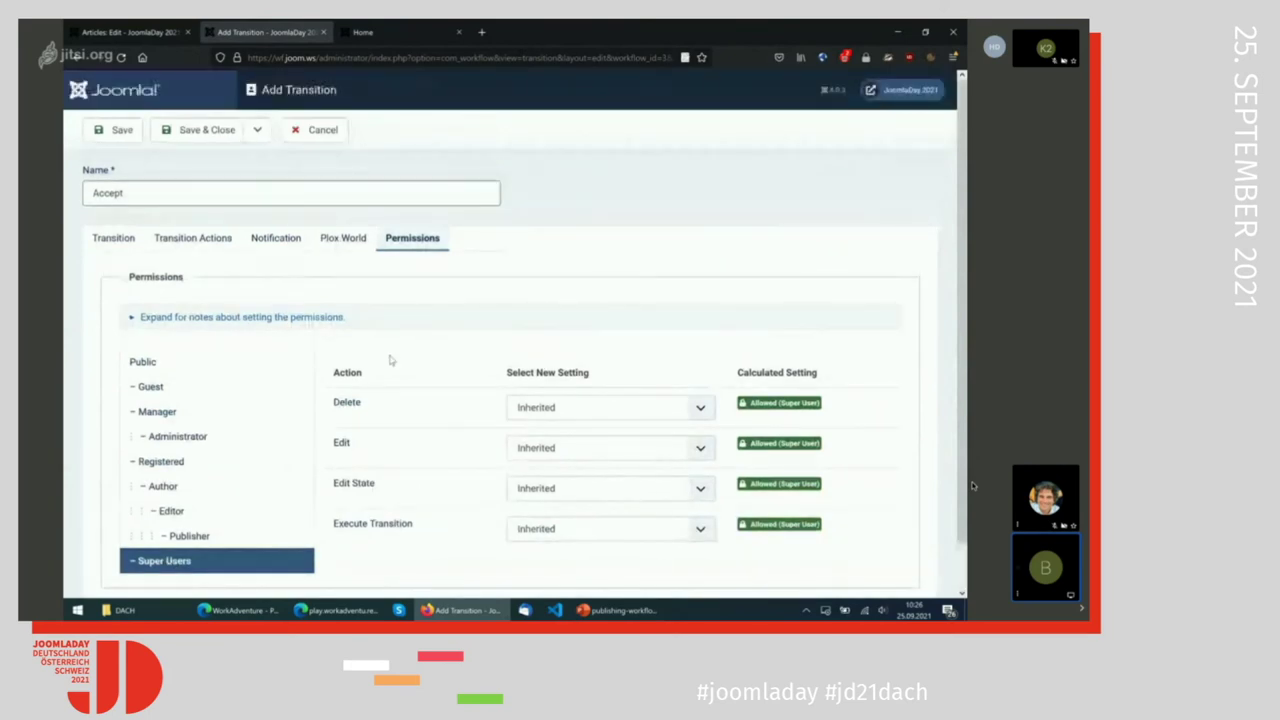
click(113, 240)
click(185, 240)
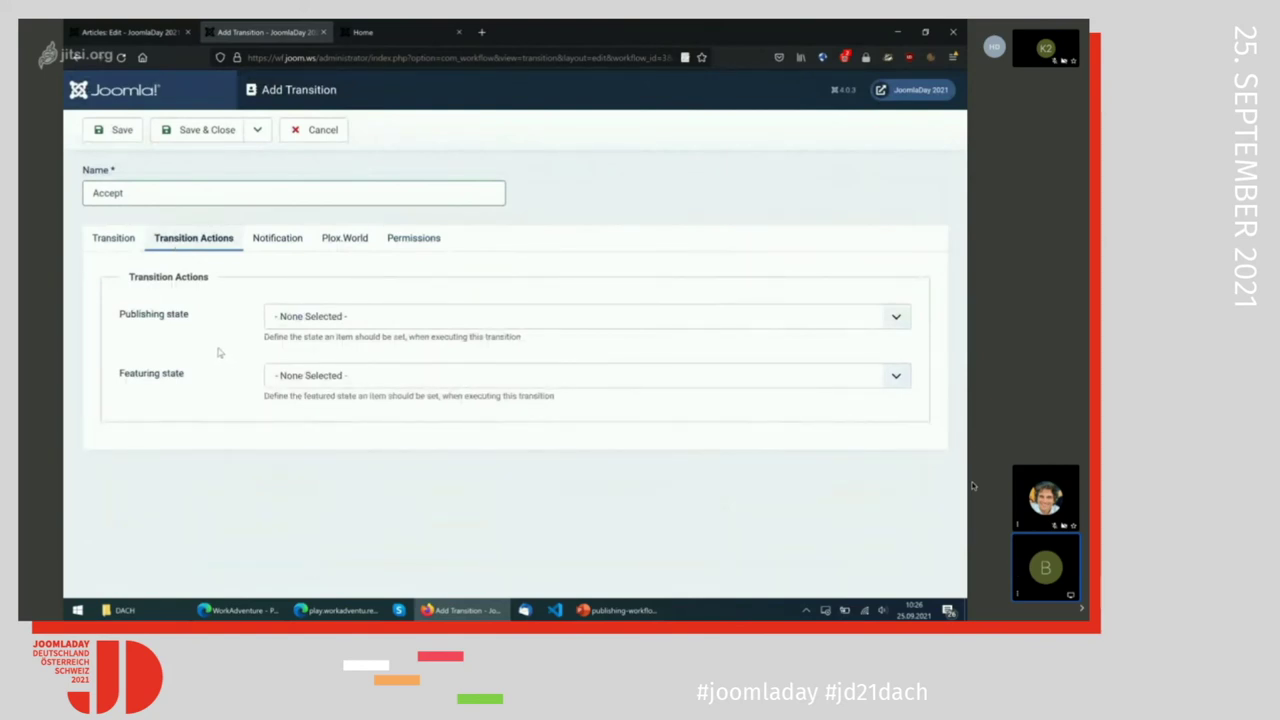
Compare the Workflow diagram in PowerPoint, return to the browser, and show the transition's notification options.
click(617, 610)
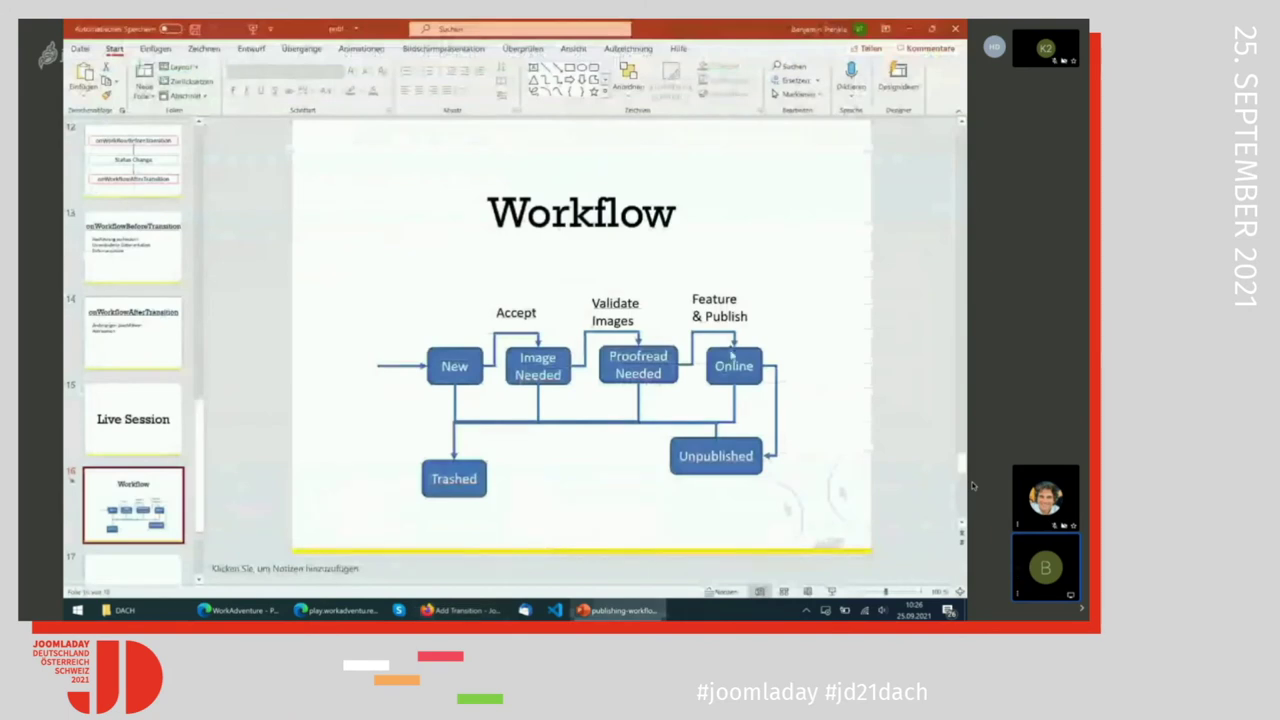
click(460, 609)
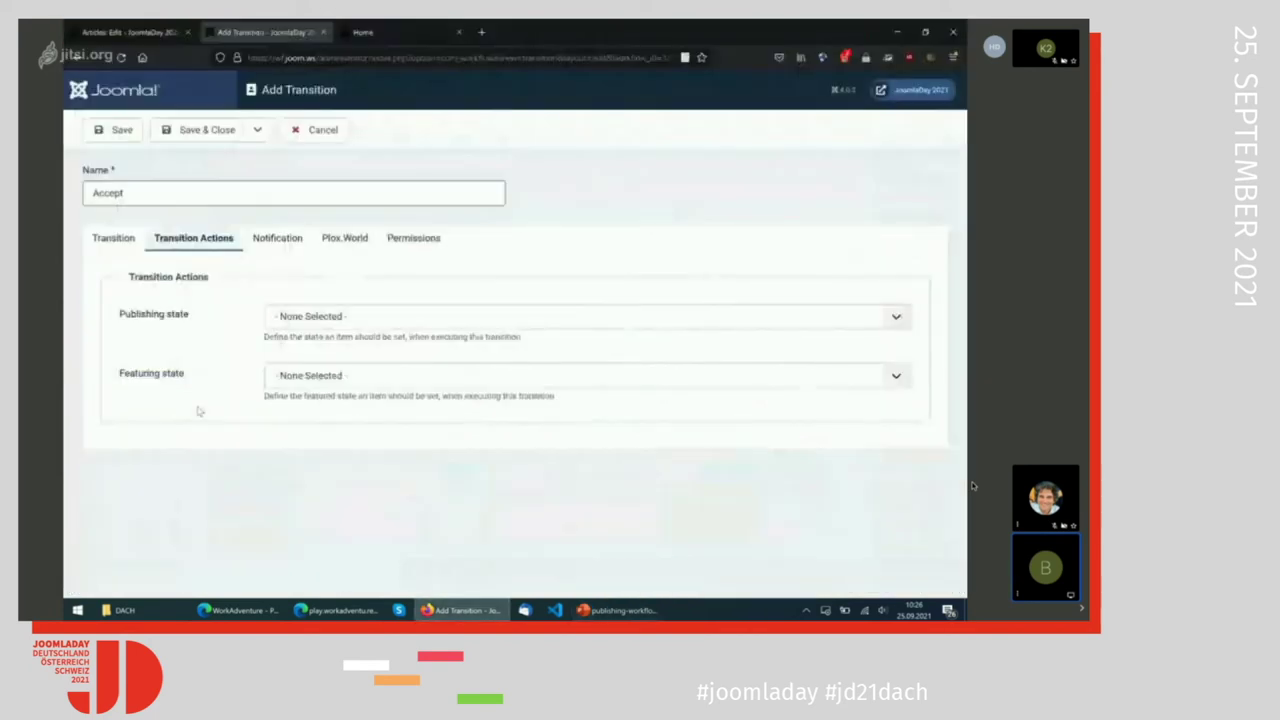
click(275, 240)
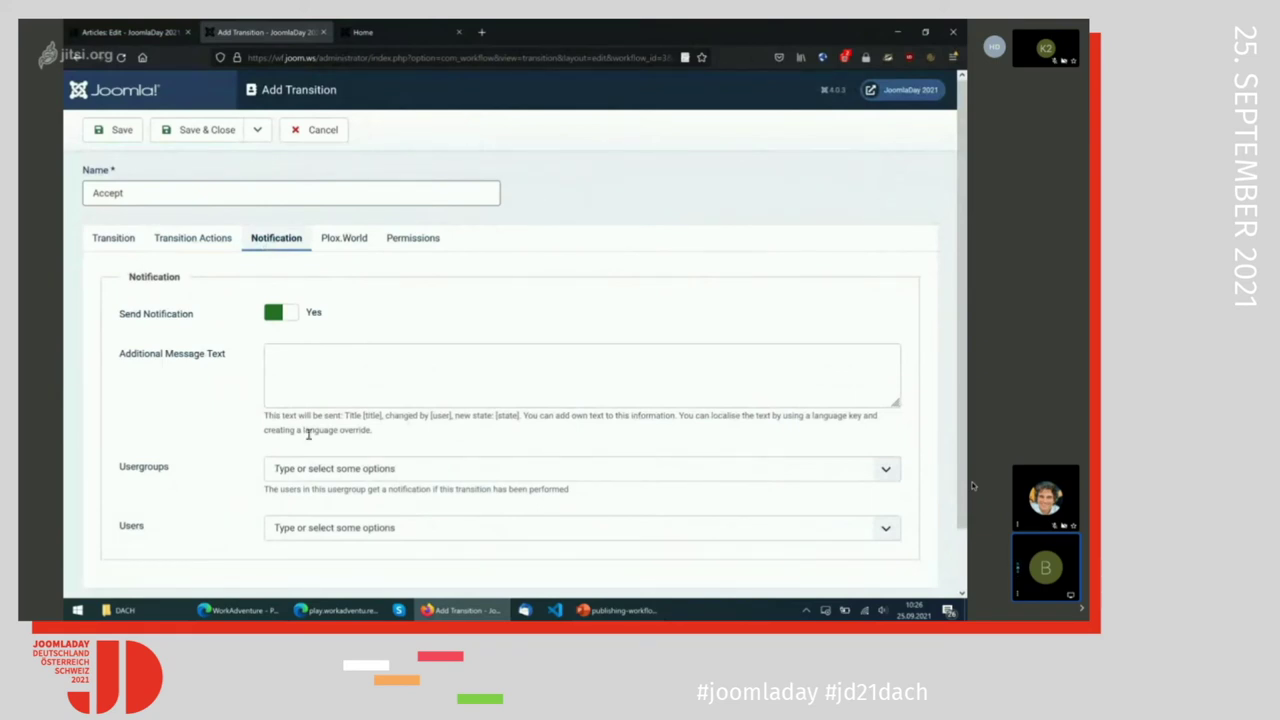
Look through the transition's Plox.World settings and add a title replacement from [NEW] to [ACCEPTED].
click(347, 245)
scroll(222, 435, down, 5)
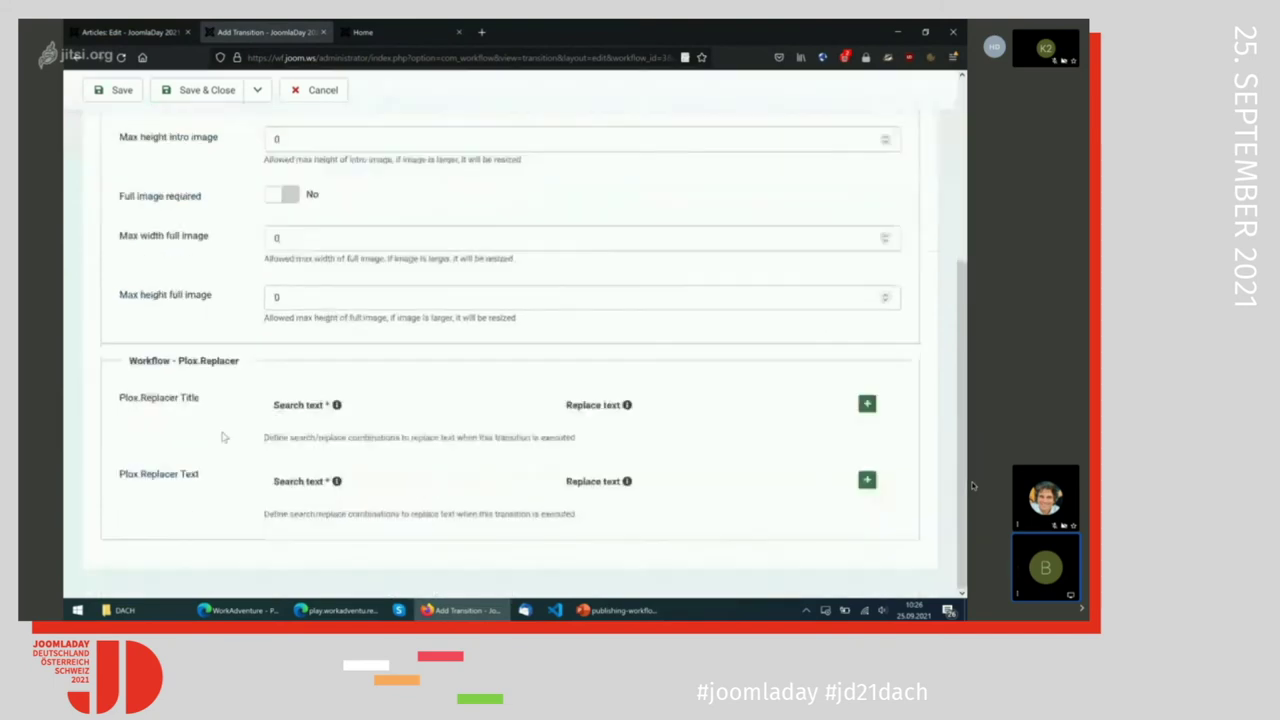
scroll(222, 437, up, 5)
scroll(224, 437, down, 1)
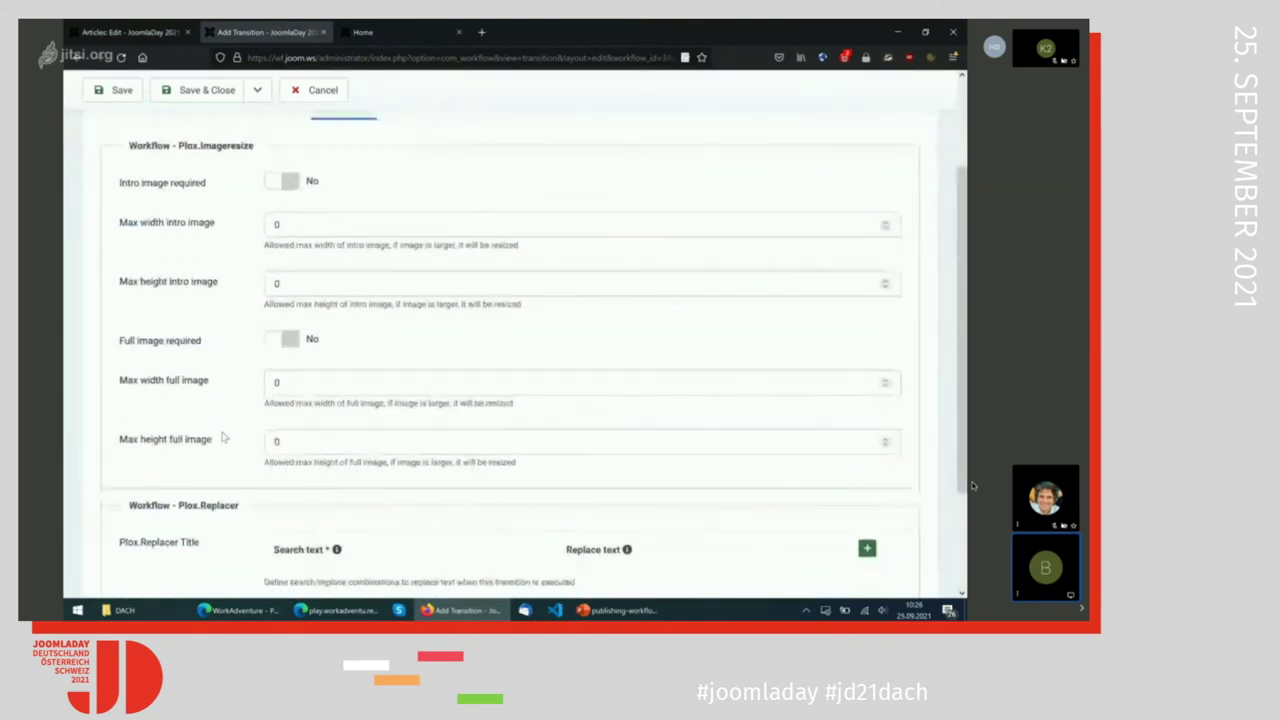
scroll(224, 437, down, 2)
scroll(215, 530, down, 1)
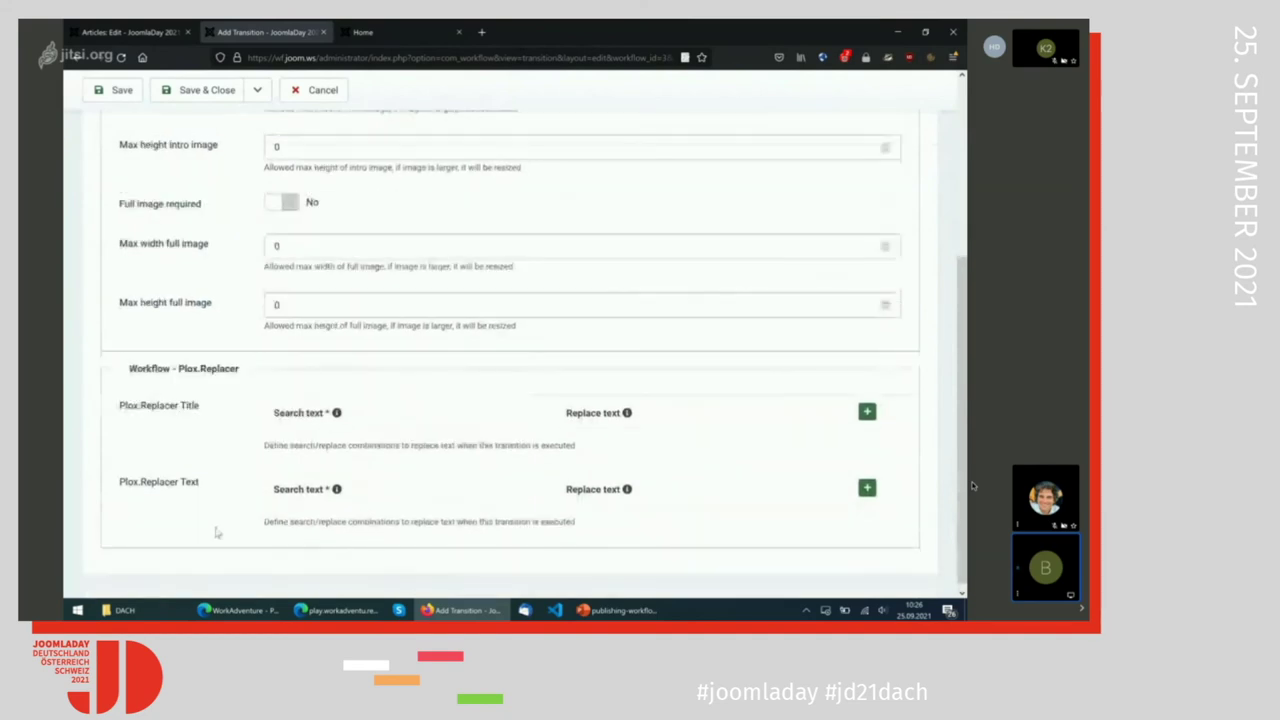
click(867, 406)
click(398, 436)
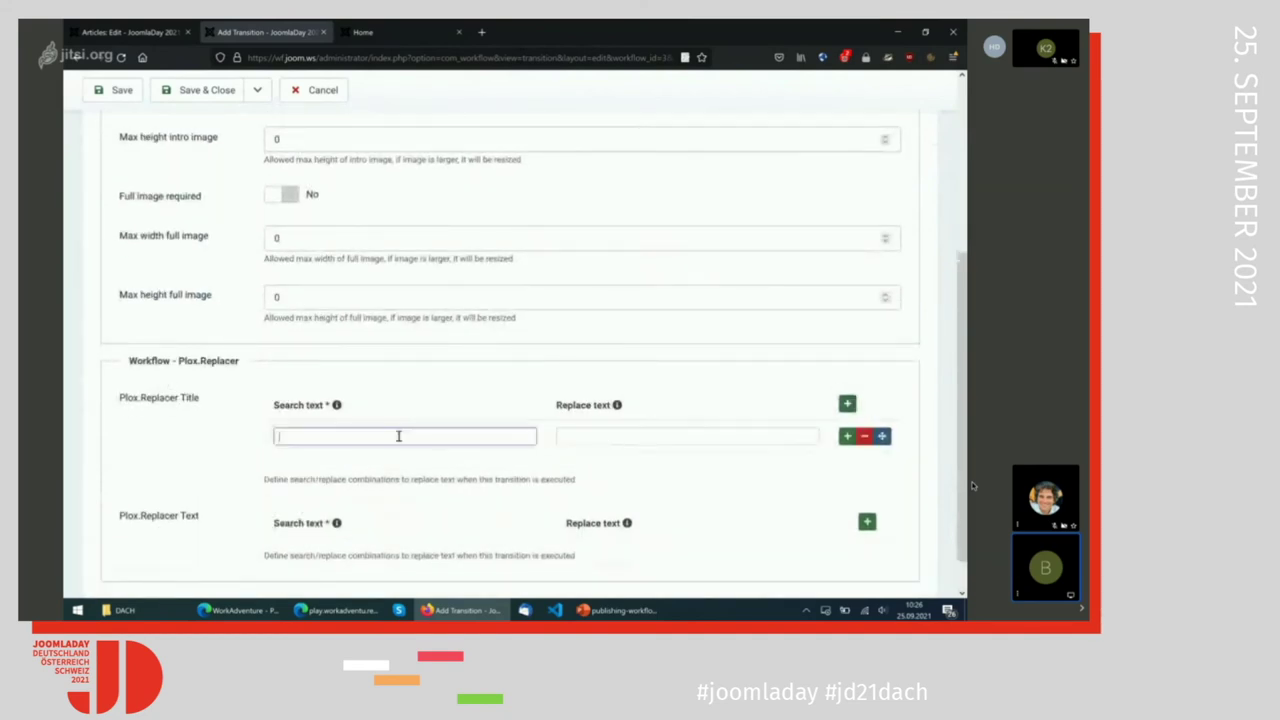
text([NEW)
click(631, 436)
text([ACCEPTED)
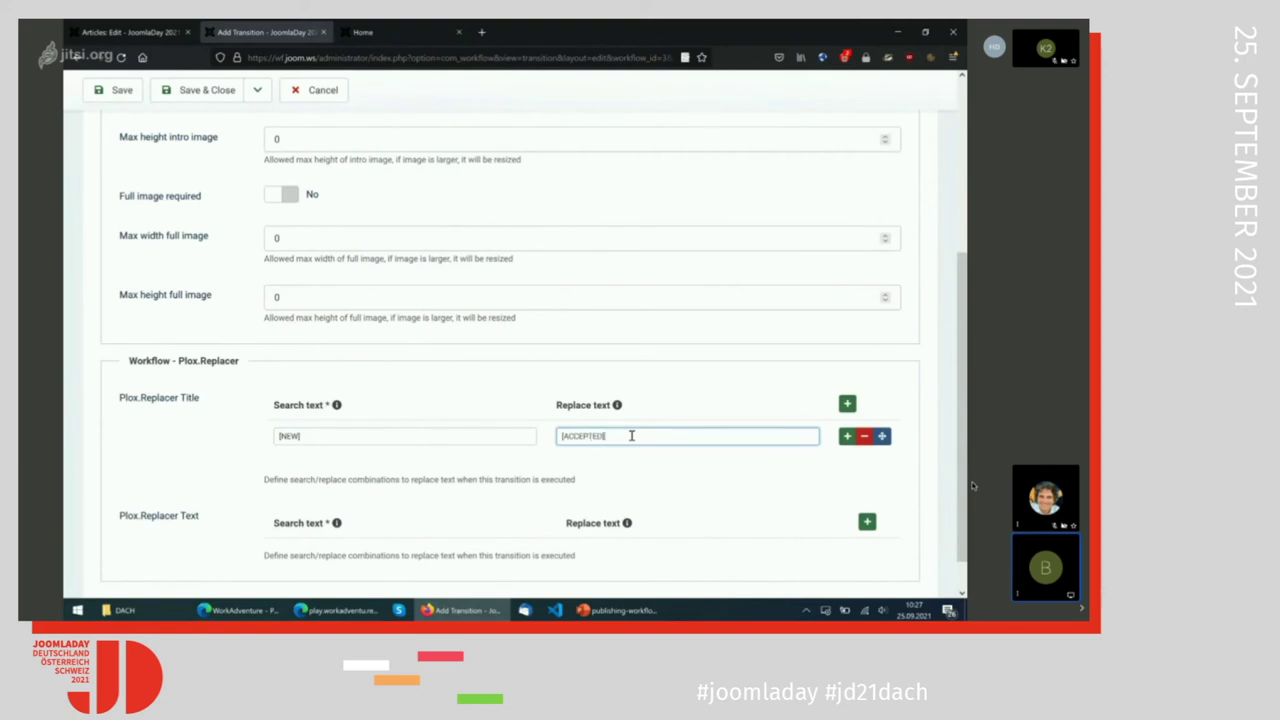
Copy the [NEW] search text from the title replacement and save the Accept transition.
triple_click(416, 434)
key(ctrl+c)
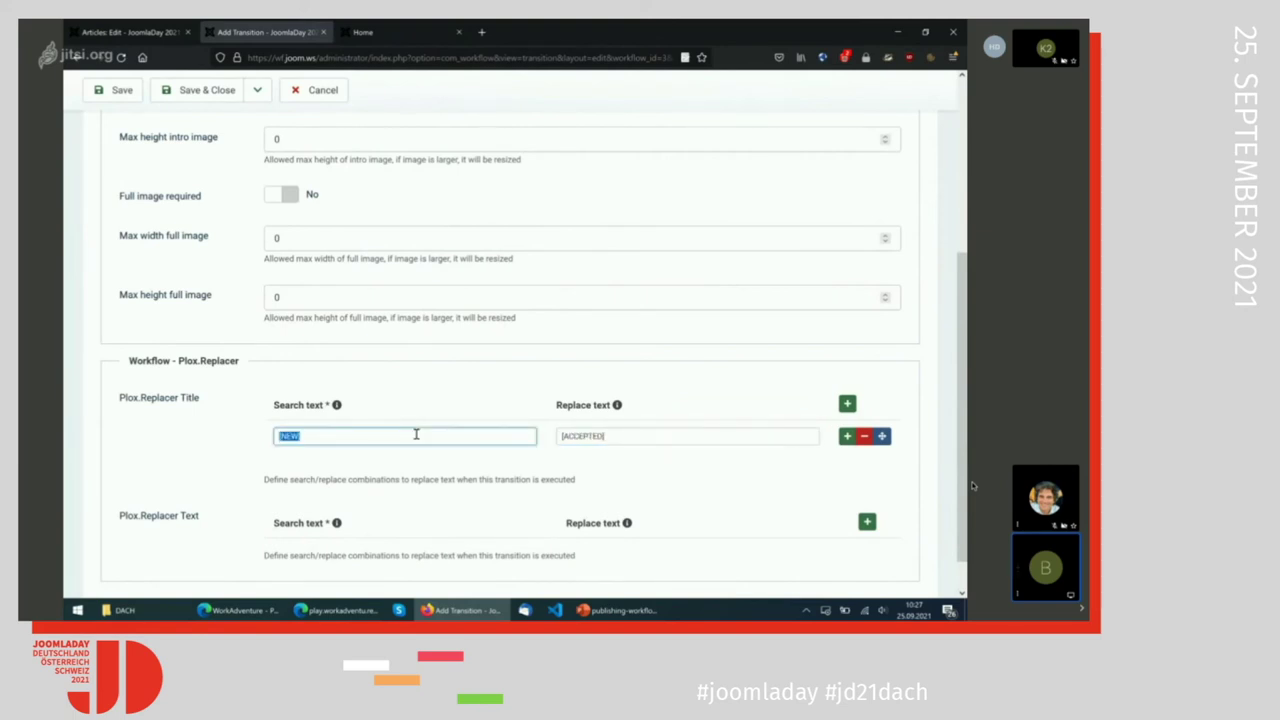
scroll(416, 434, up, 3)
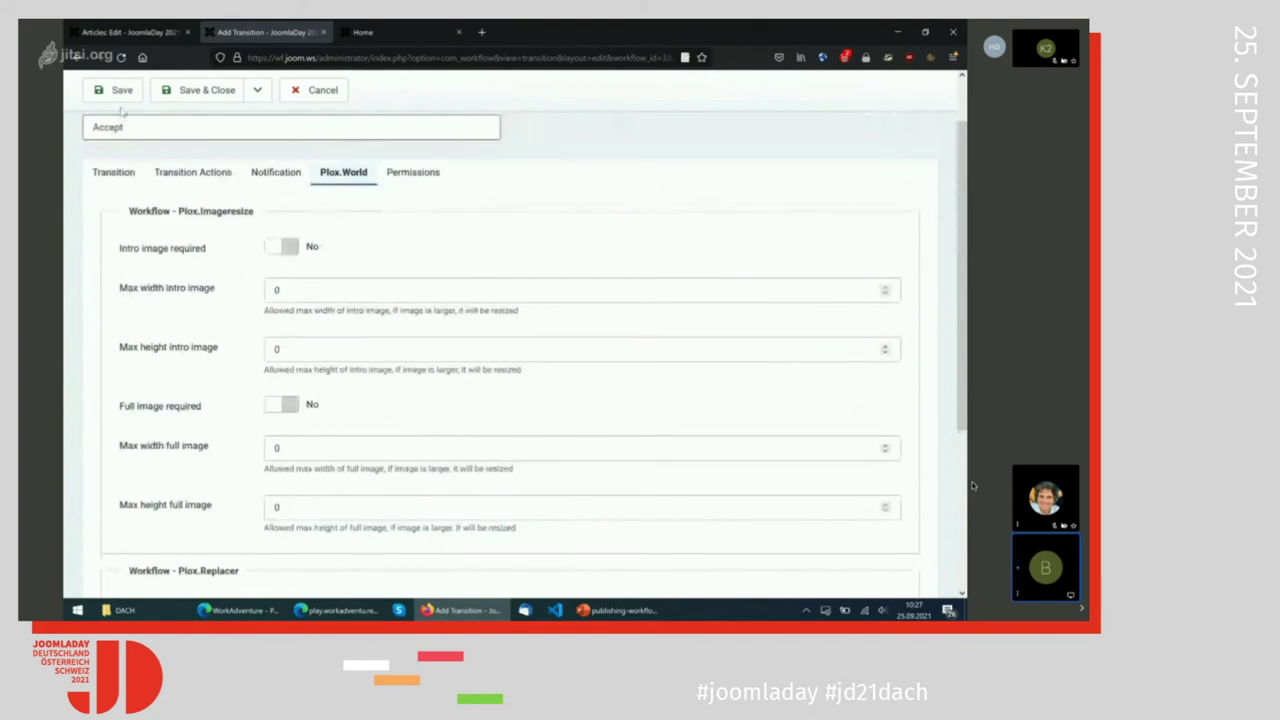
click(120, 90)
Return to the Lorem Ipsum 2 article, prefix its title with the copied [NEW], and save the article.
click(140, 33)
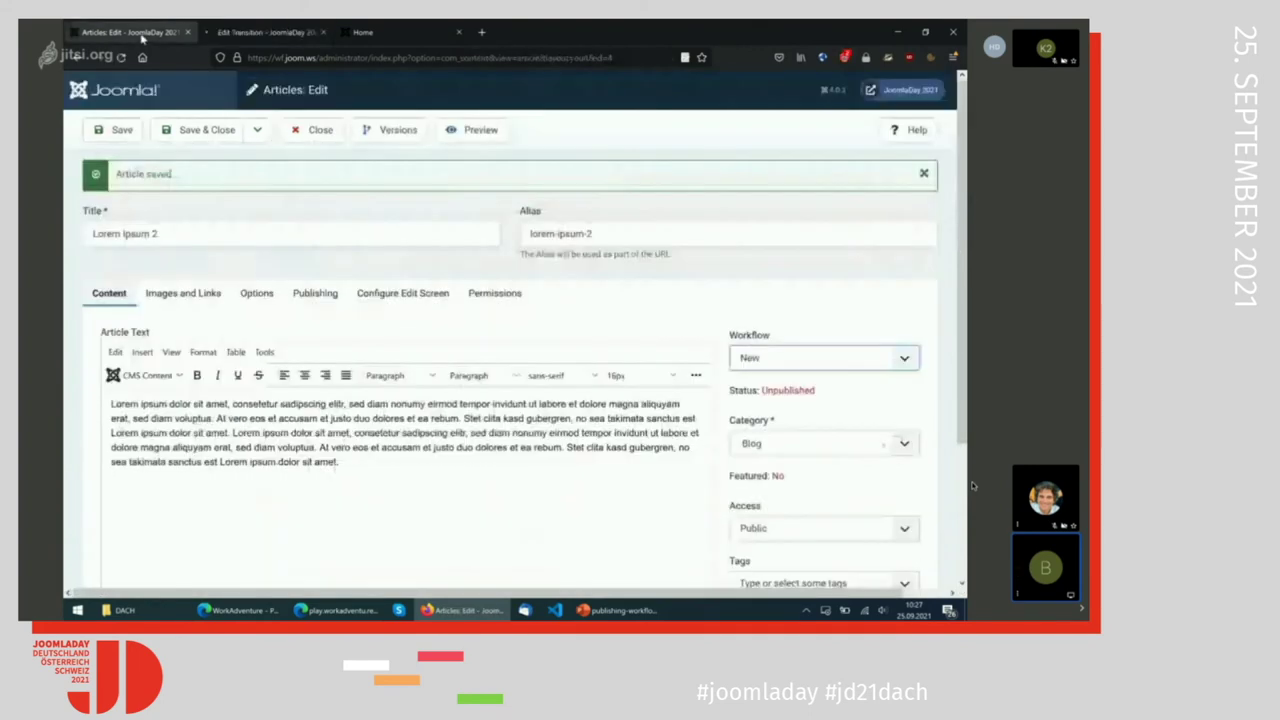
click(91, 232)
key(ctrl+v)
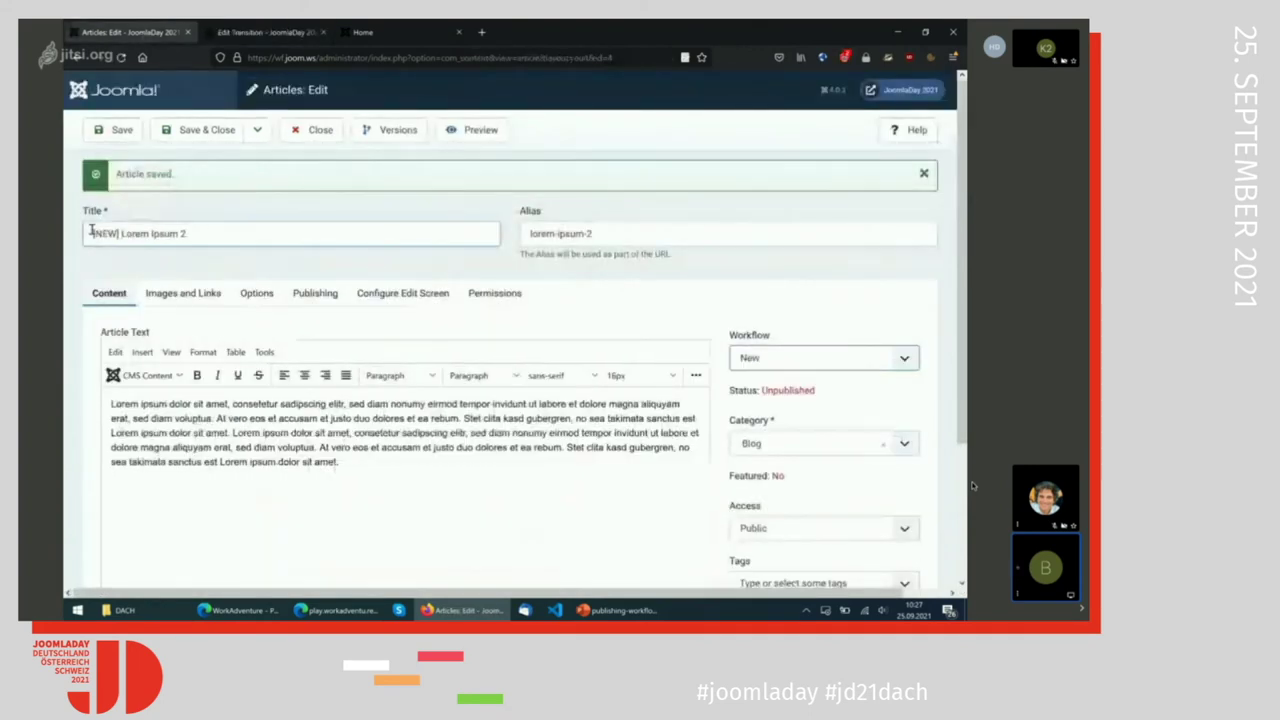
click(119, 131)
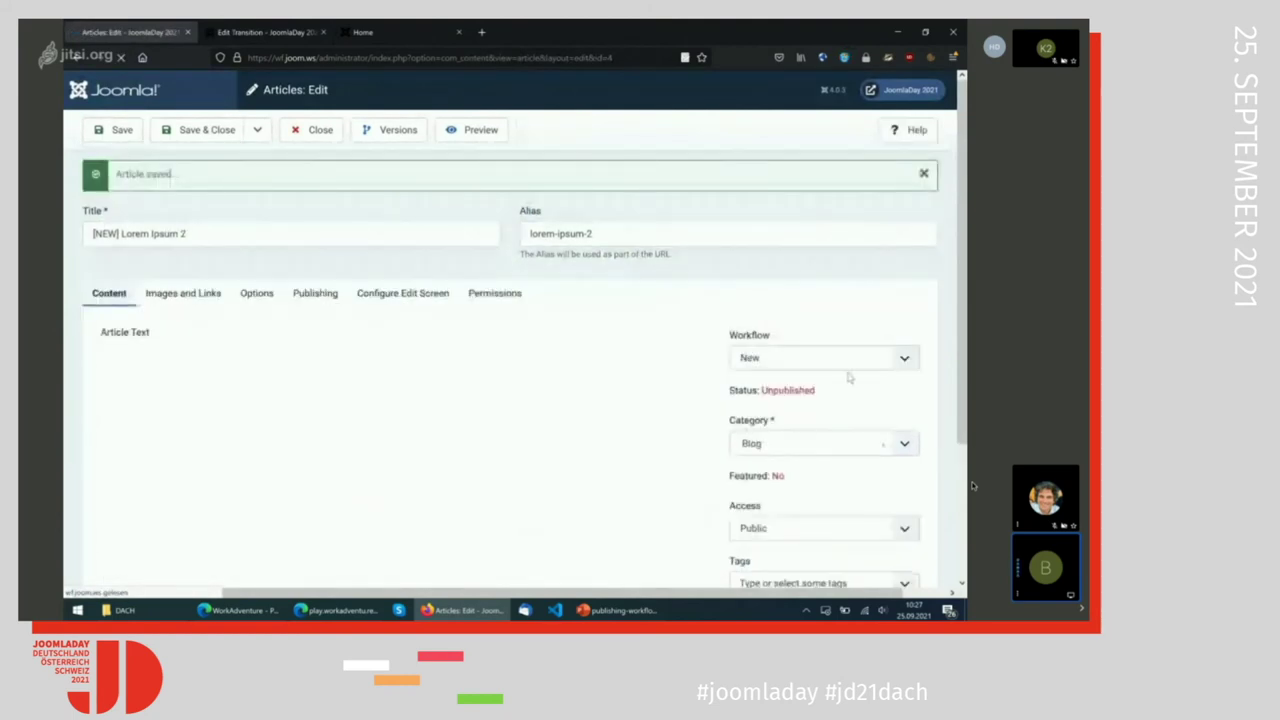
Show the article's available workflow transitions, check the Workflow diagram in PowerPoint, and return to the browser.
click(906, 359)
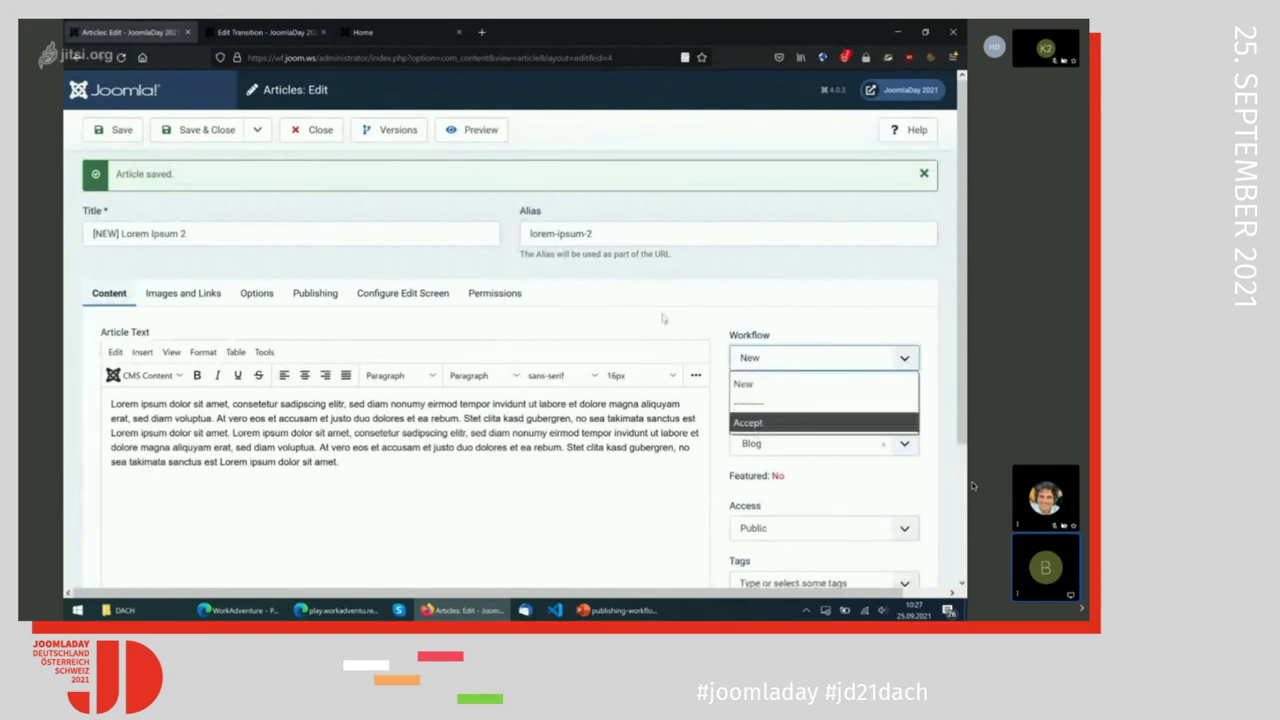
click(516, 249)
click(615, 610)
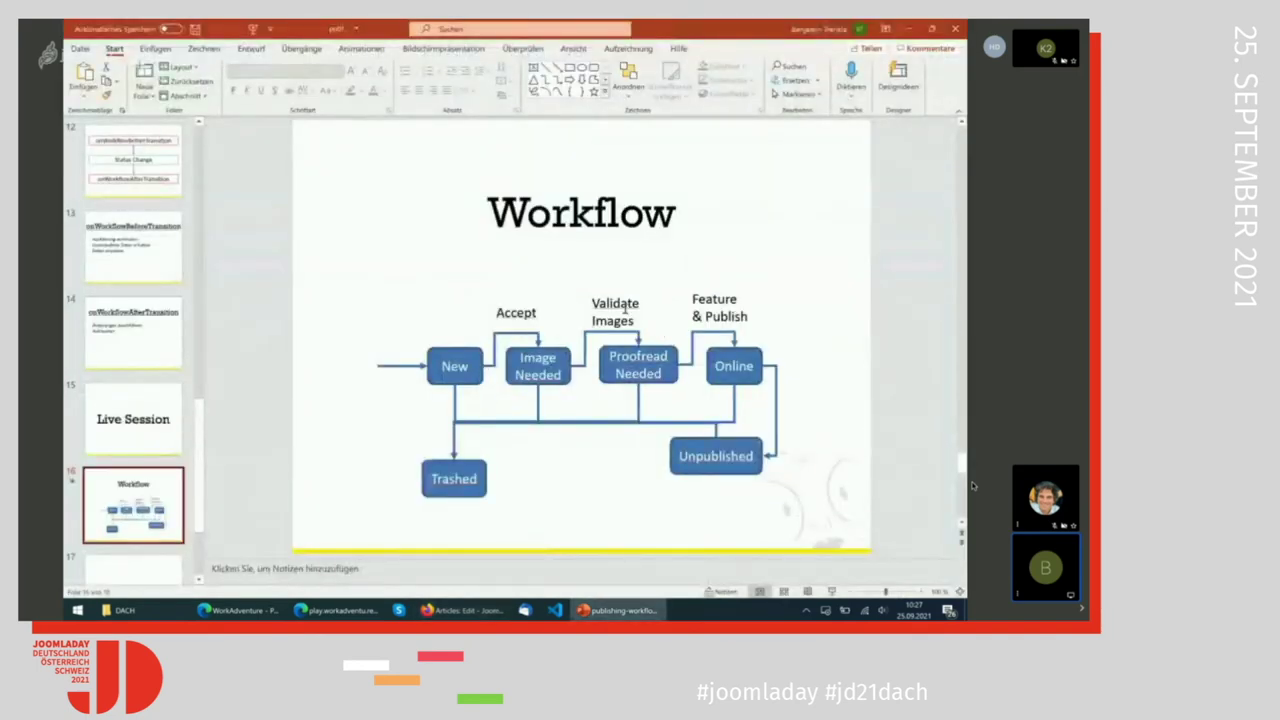
click(462, 610)
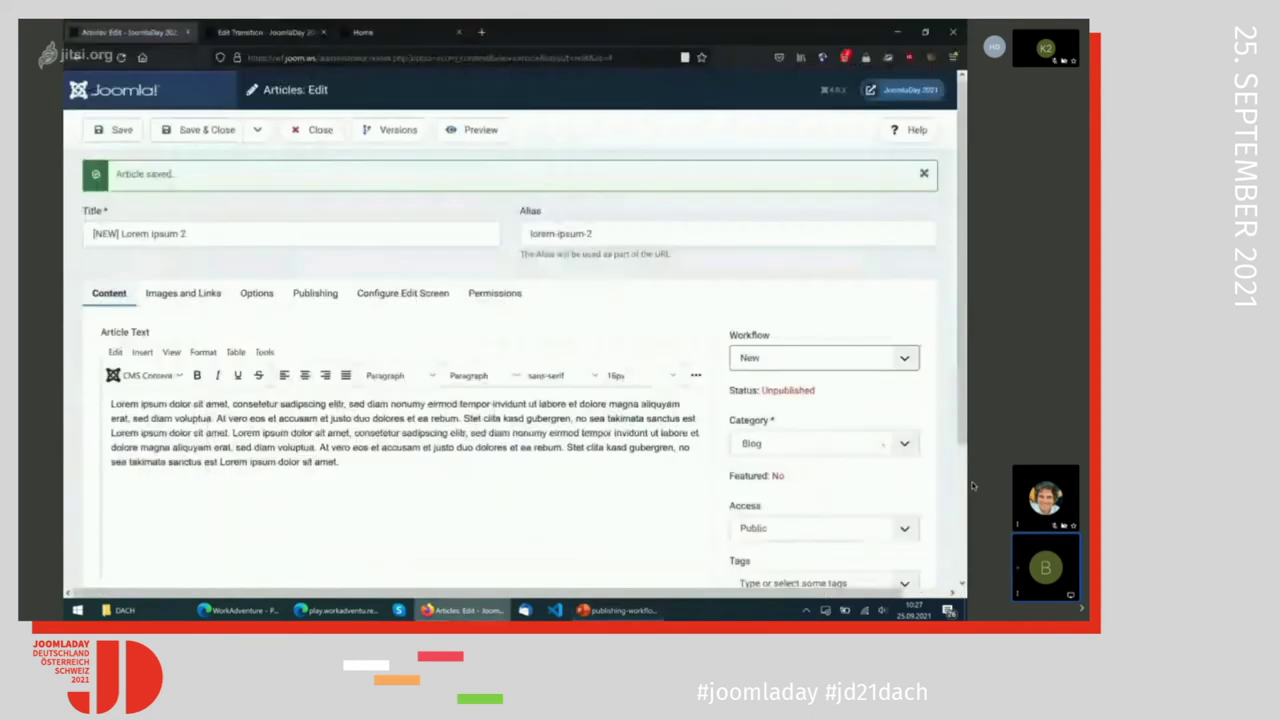
Close the Accept transition and start a new transition named Validate images in the Joomla!Day Deutschland workflow.
click(265, 32)
click(320, 131)
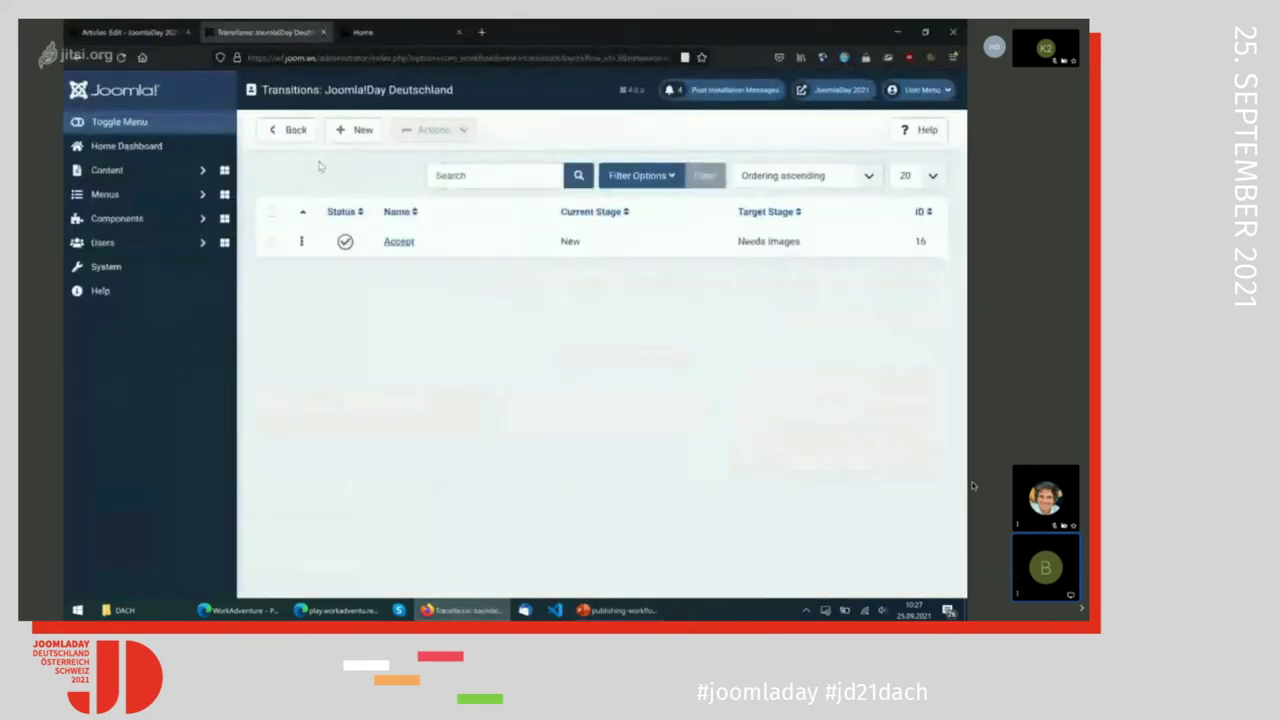
click(355, 130)
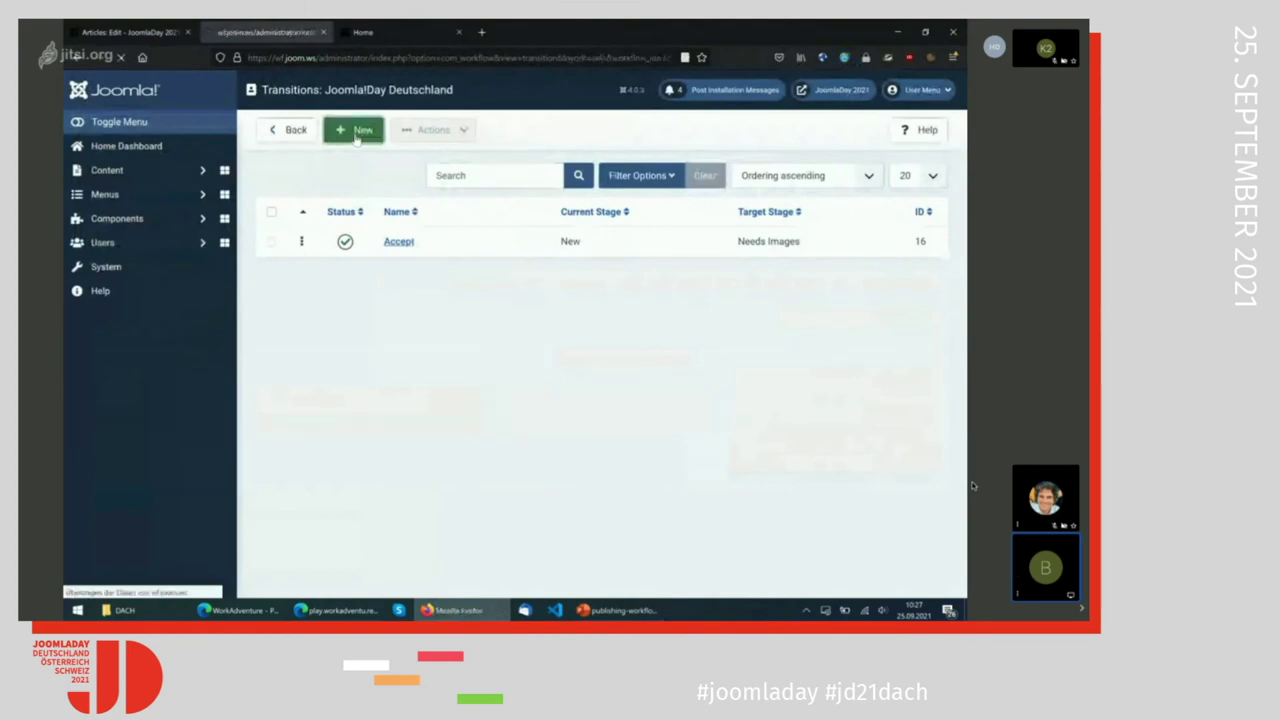
click(283, 197)
text(Validarte)
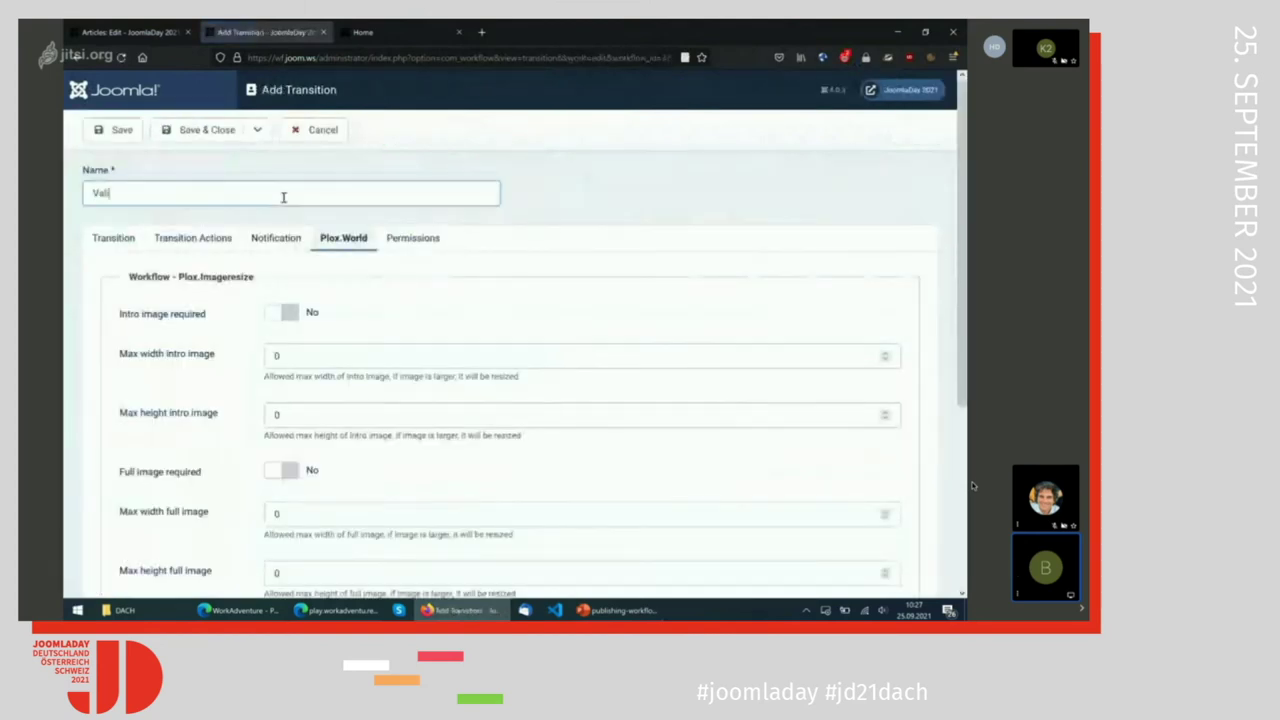
key(BackSpace)
key(BackSpace)
text(te images)
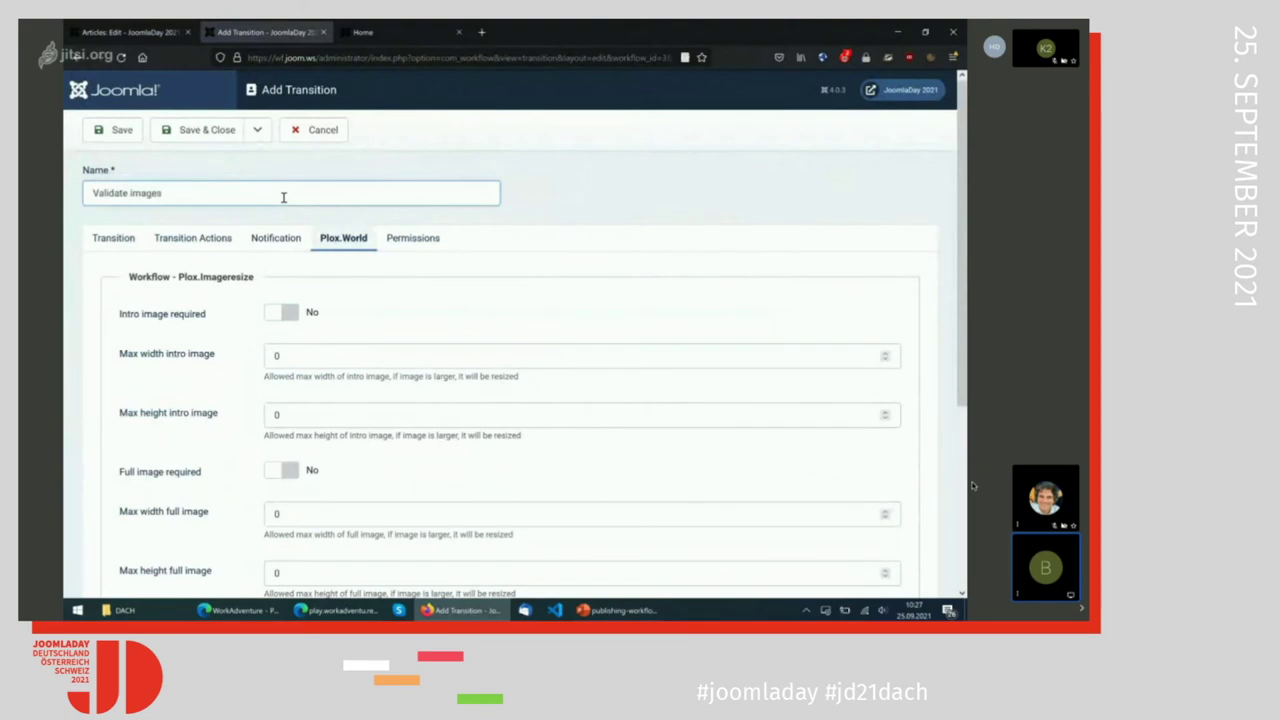
Set the transition's current stage to Needs Images and its target stage to Needs Proofreading.
click(130, 242)
click(301, 281)
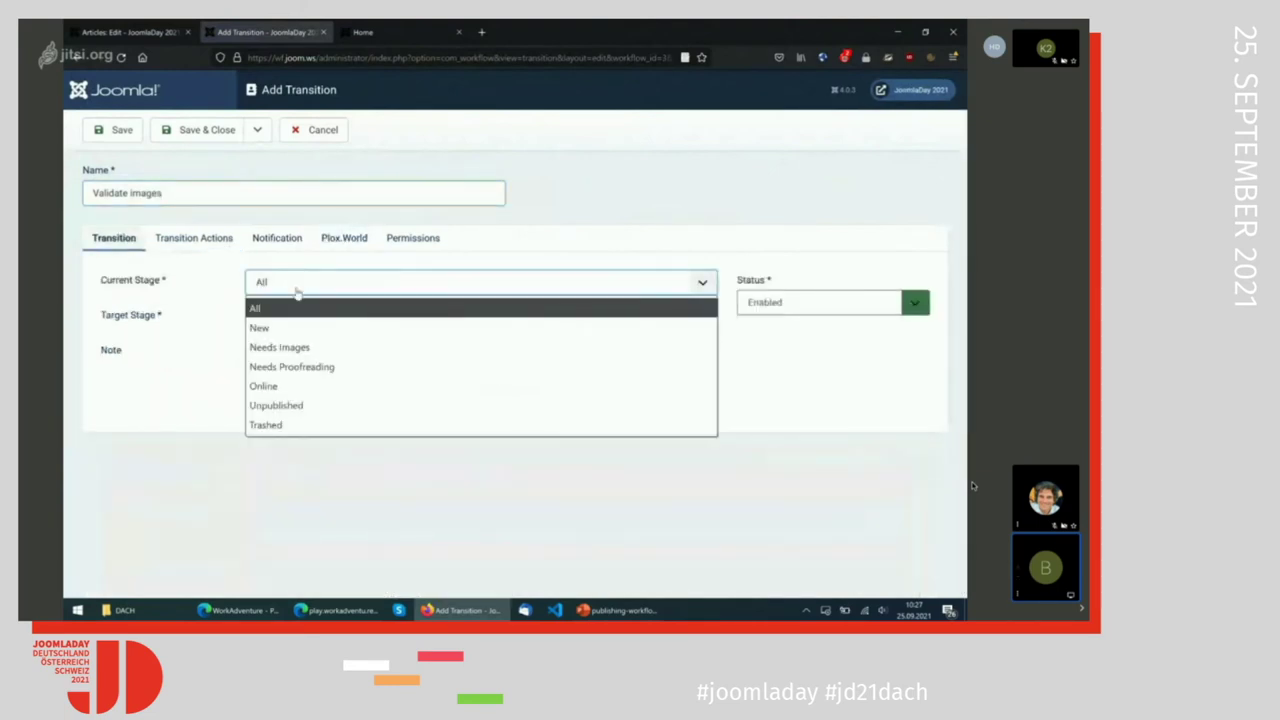
click(284, 348)
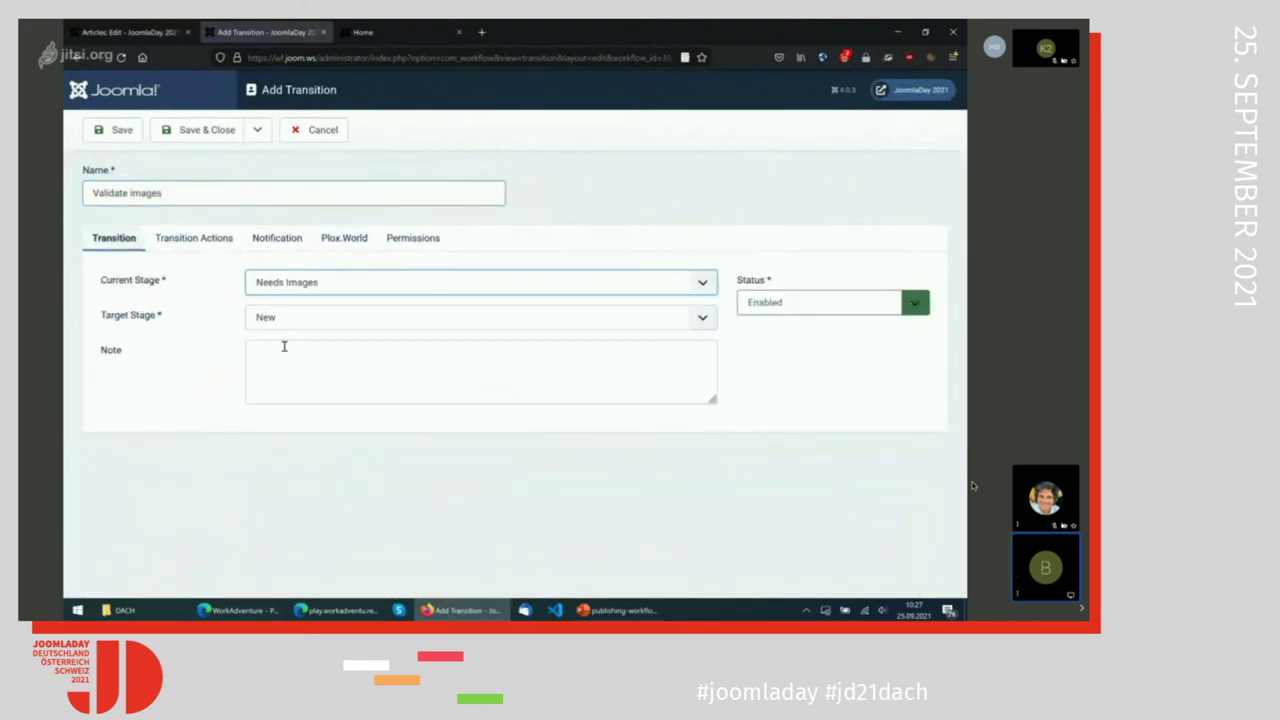
click(334, 317)
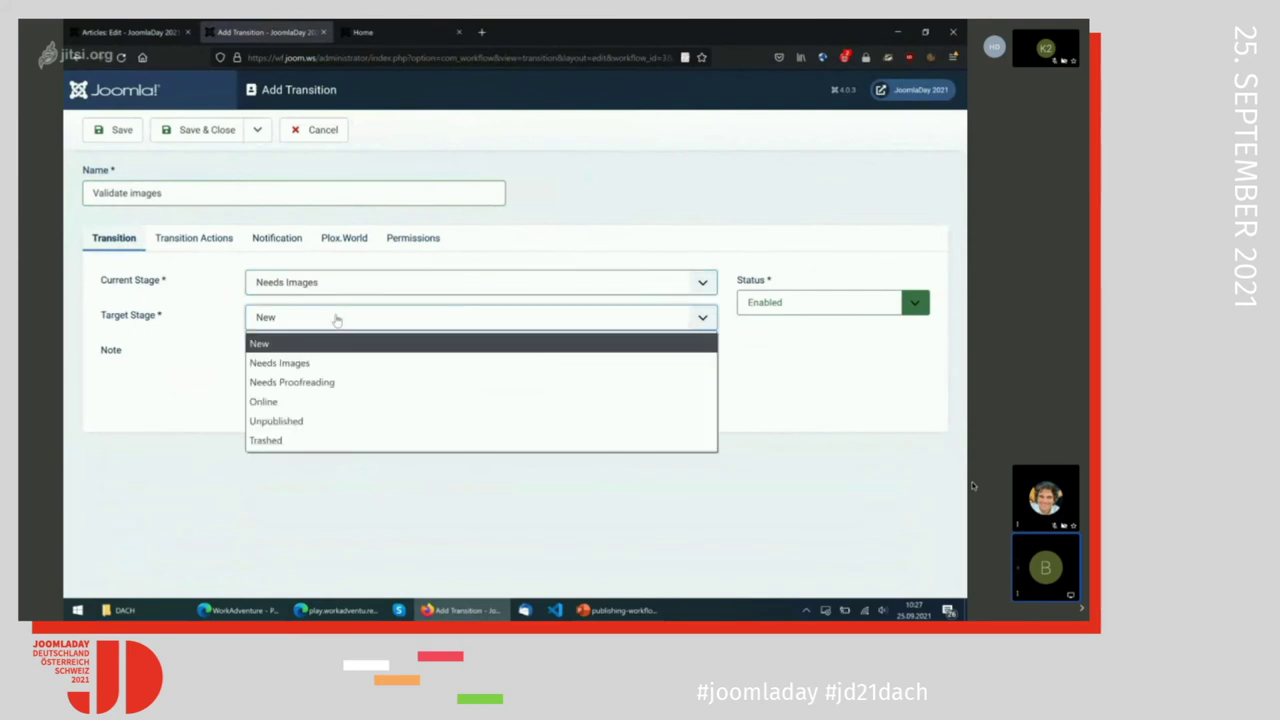
click(307, 382)
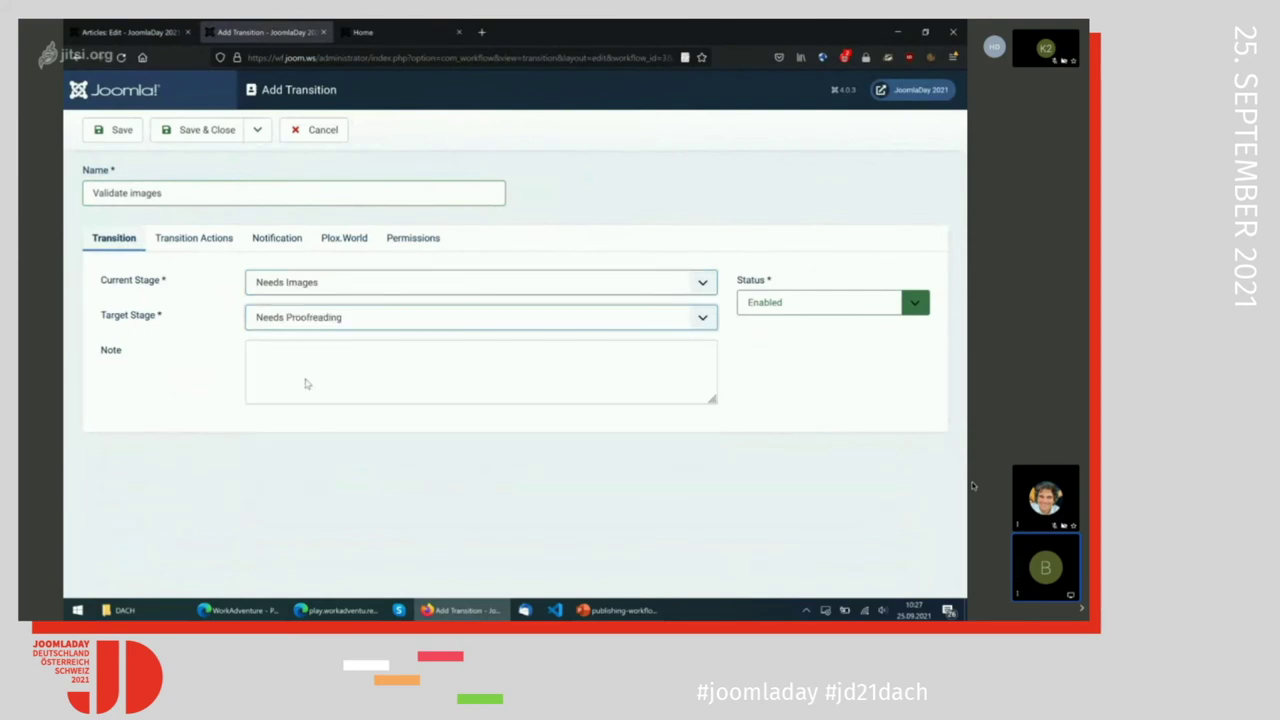
click(414, 362)
Look through the transition's actions and notification options, and make both the intro image and full image required in its Plox.World settings.
click(194, 238)
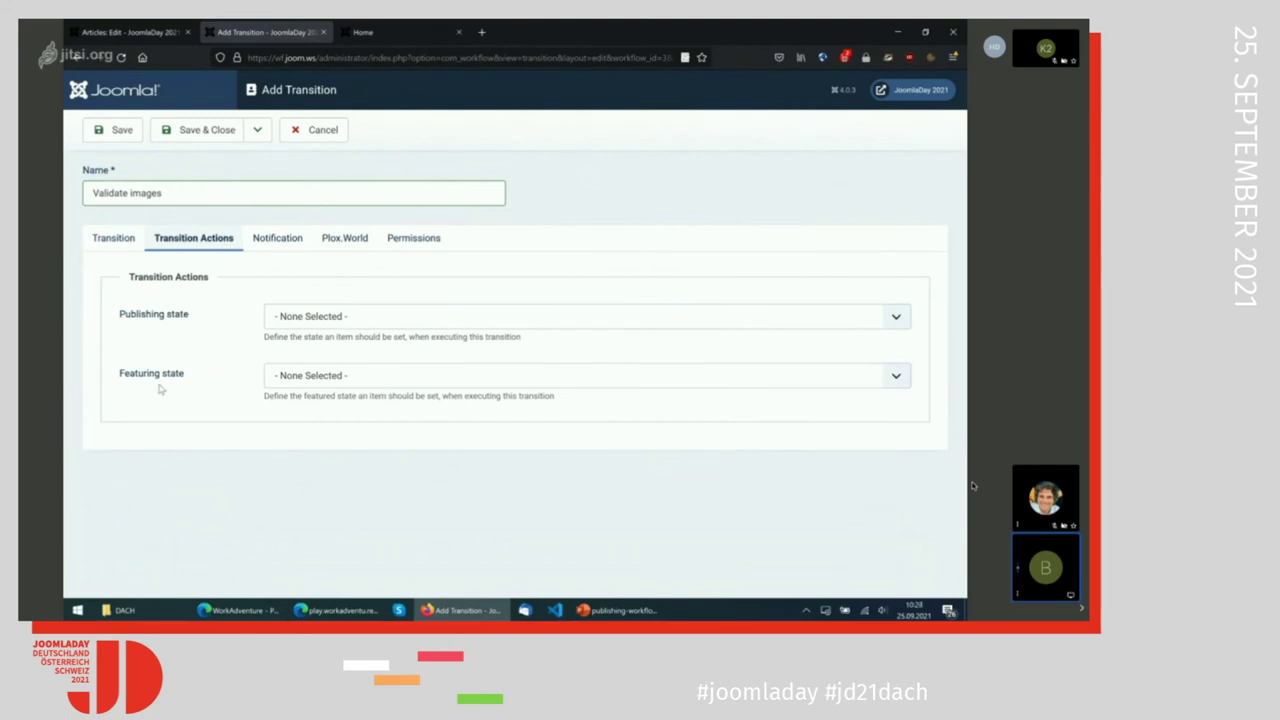
click(287, 236)
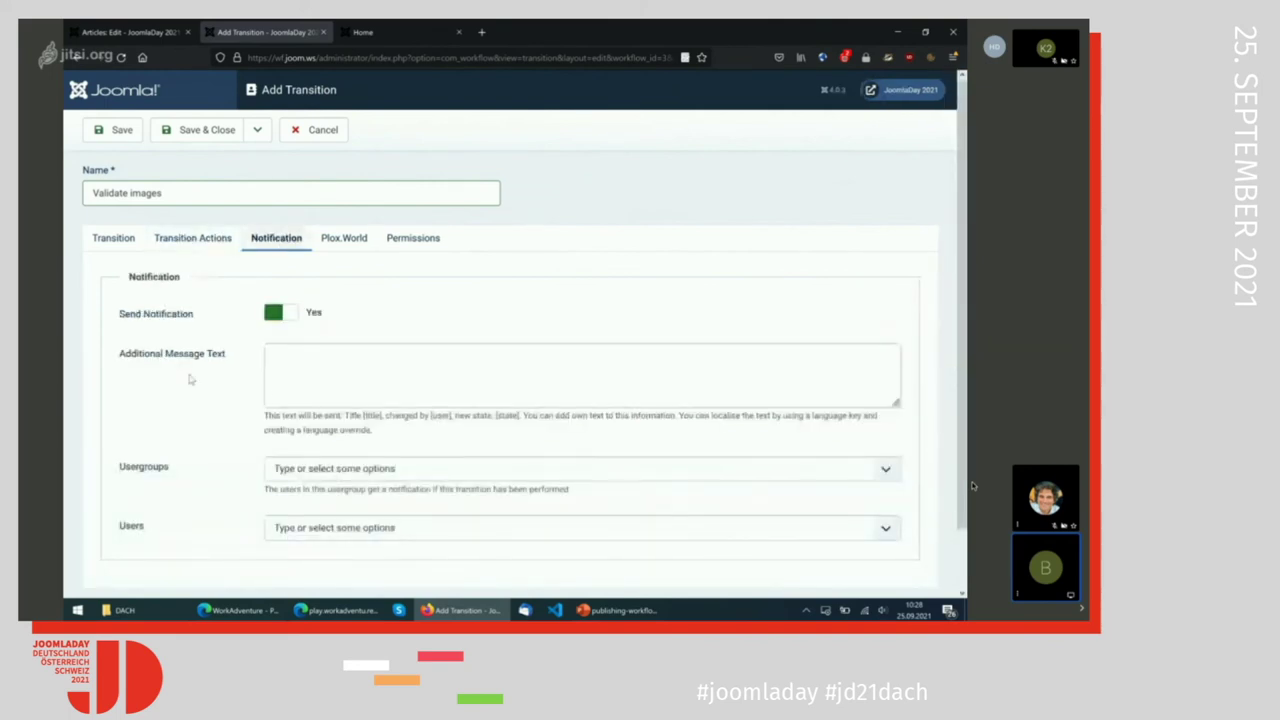
click(338, 249)
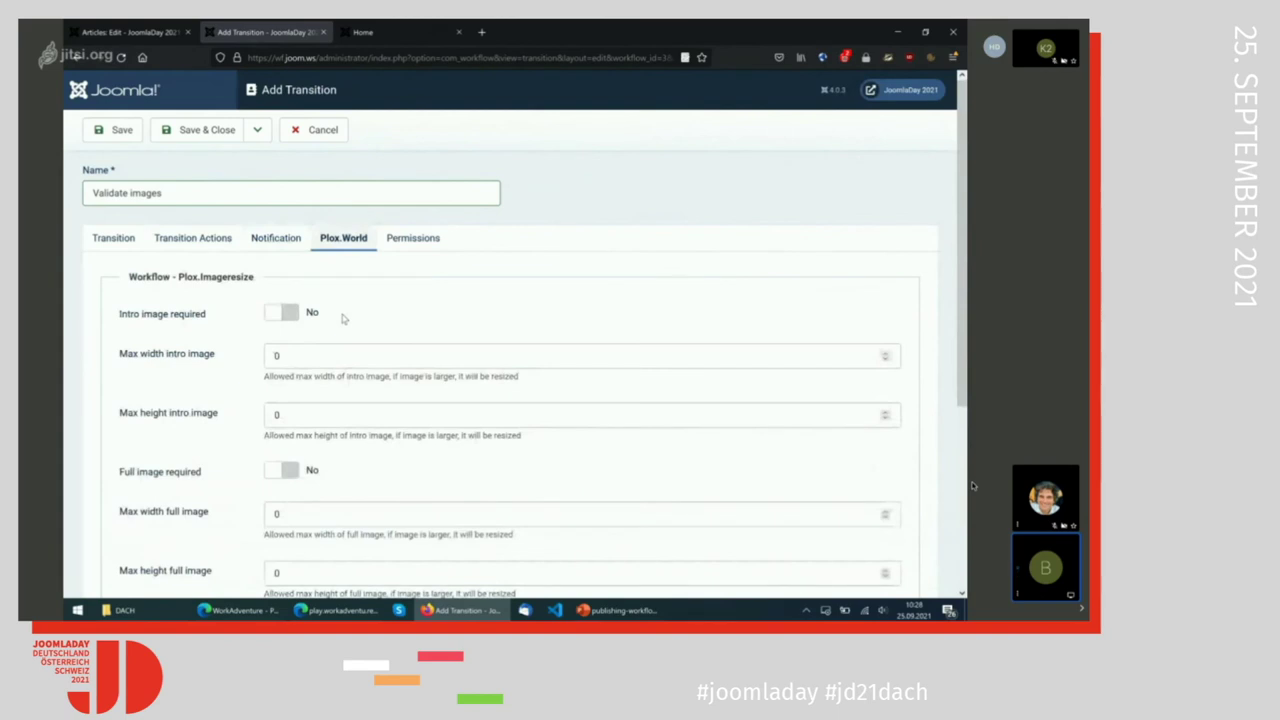
scroll(341, 318, down, 1)
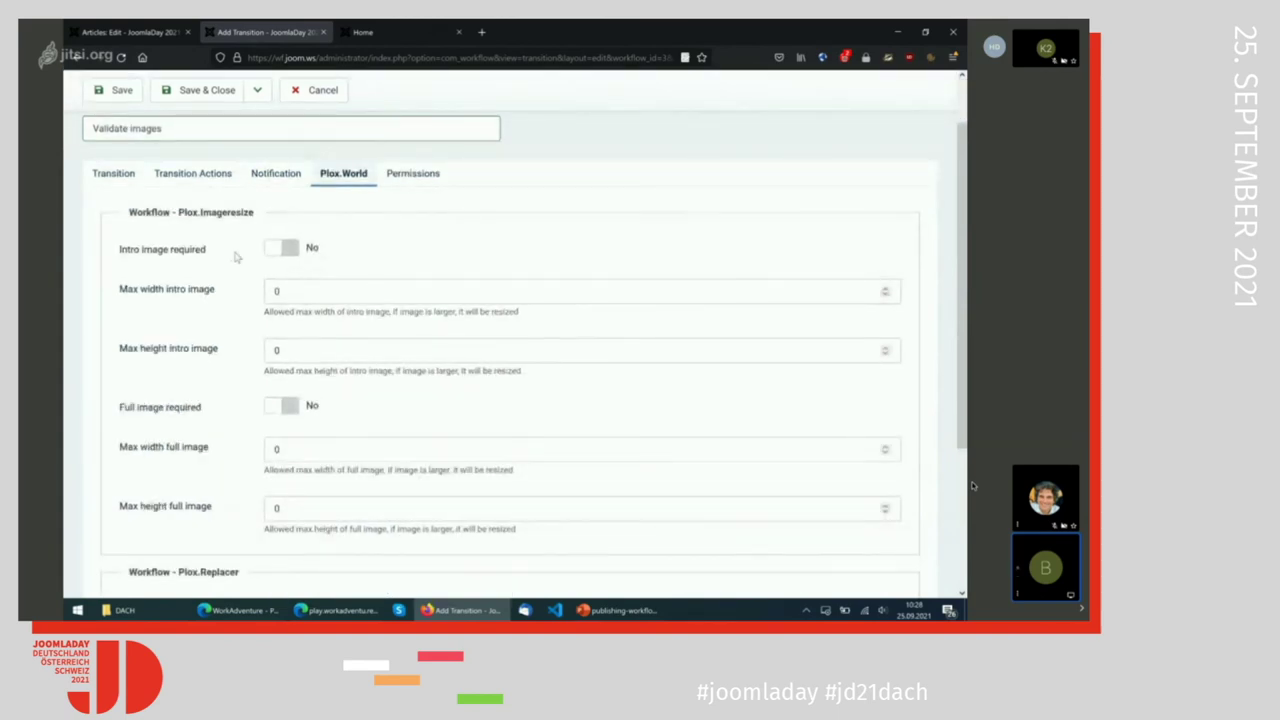
click(281, 250)
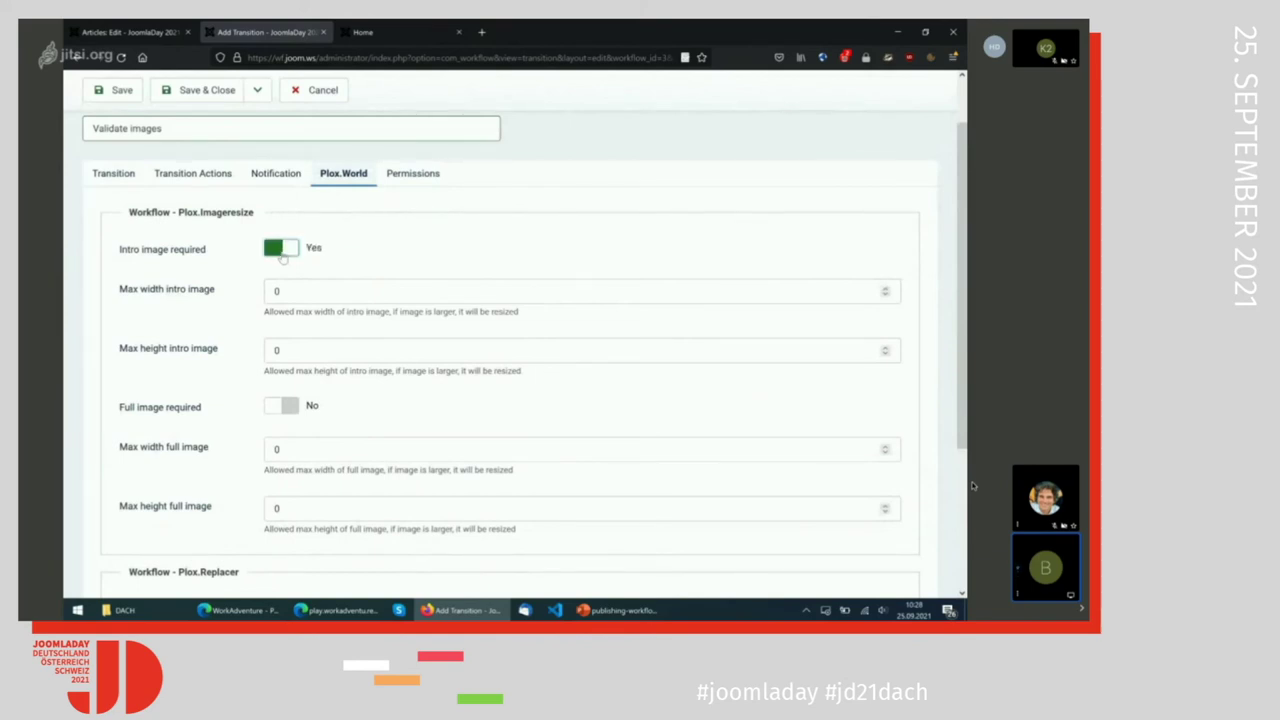
click(281, 406)
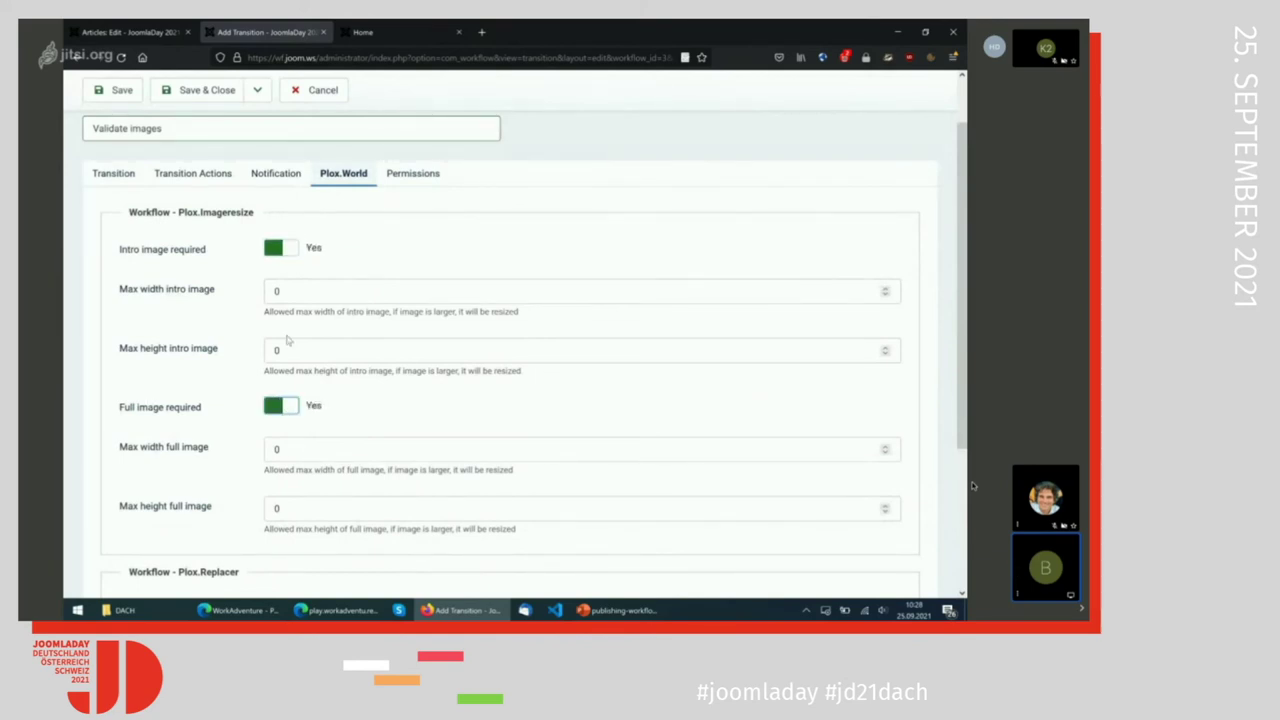
Limit the intro image to a maximum width of 300 and a maximum height of 300.
double_click(333, 288)
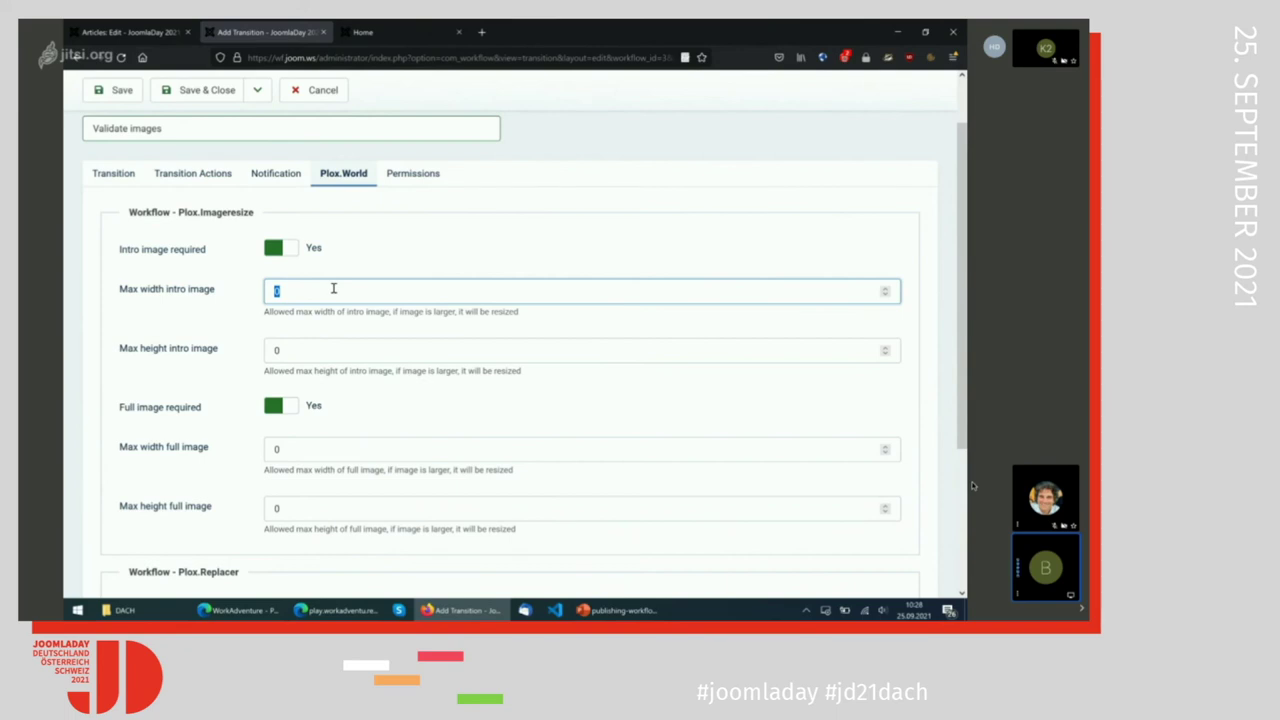
text(300)
double_click(284, 348)
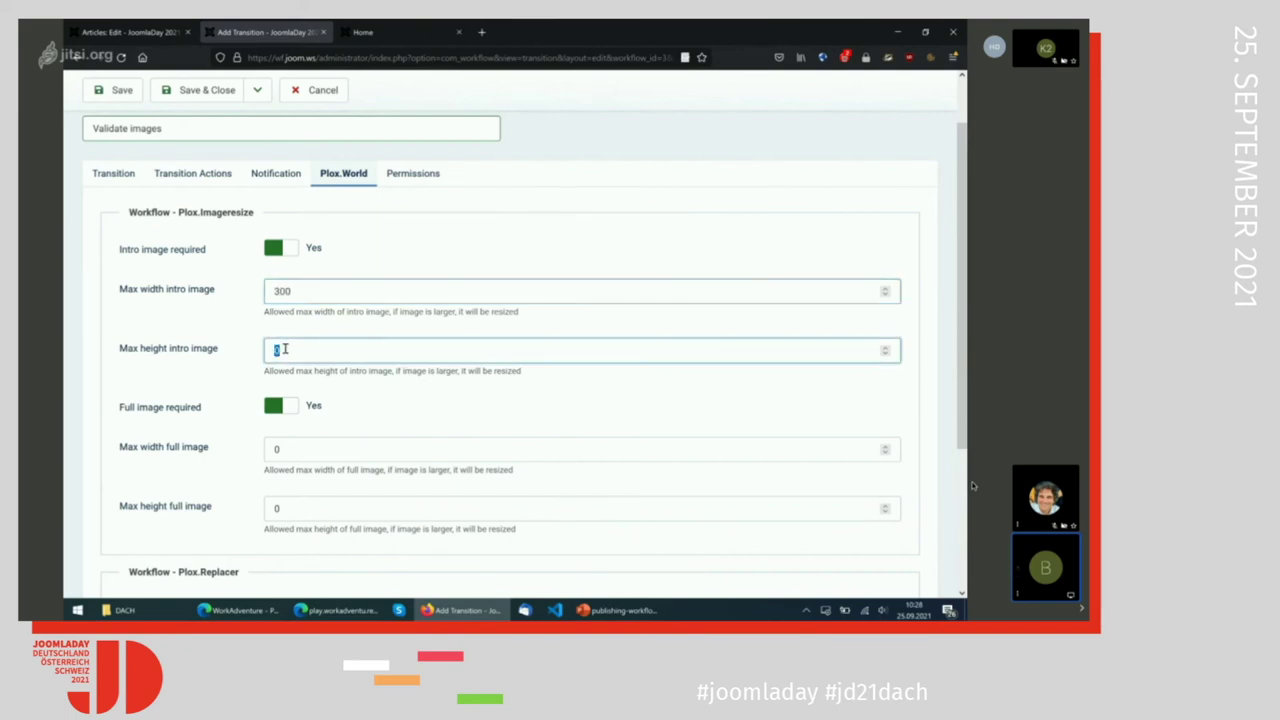
text(300)
Limit the full image to a maximum width of 500 and a maximum height of 500.
scroll(281, 370, down, 1)
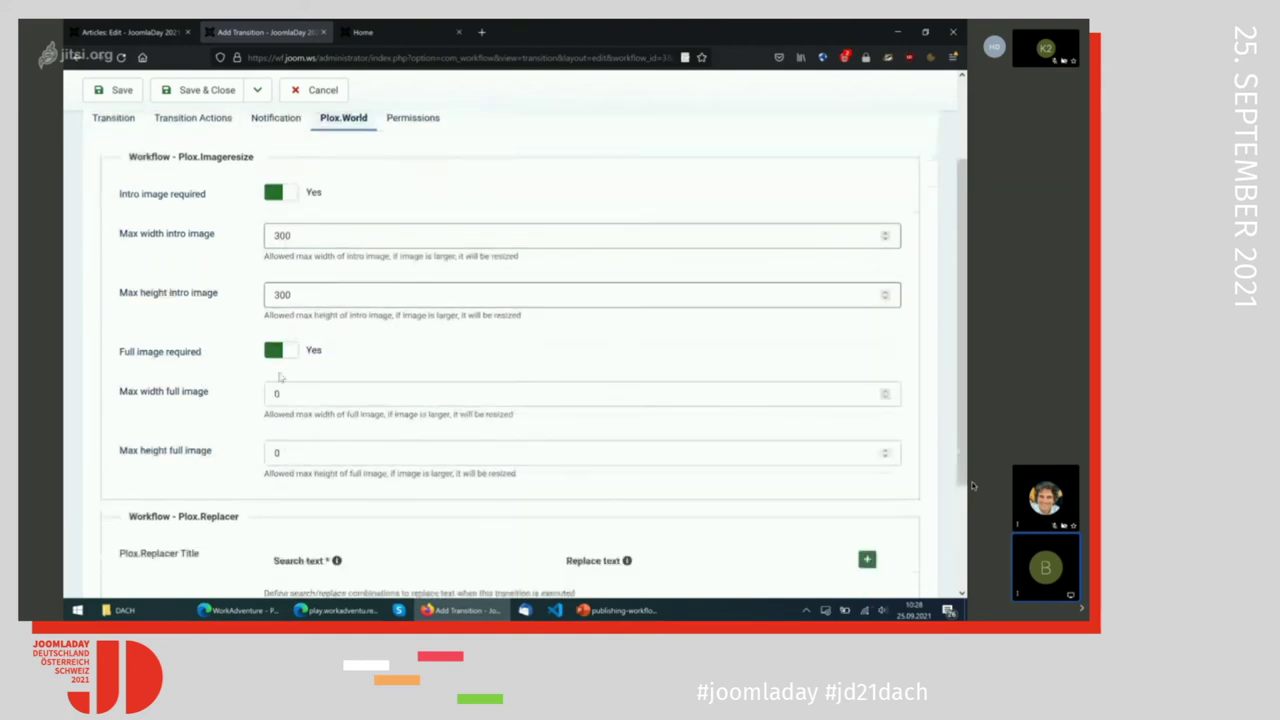
double_click(281, 394)
text(50)
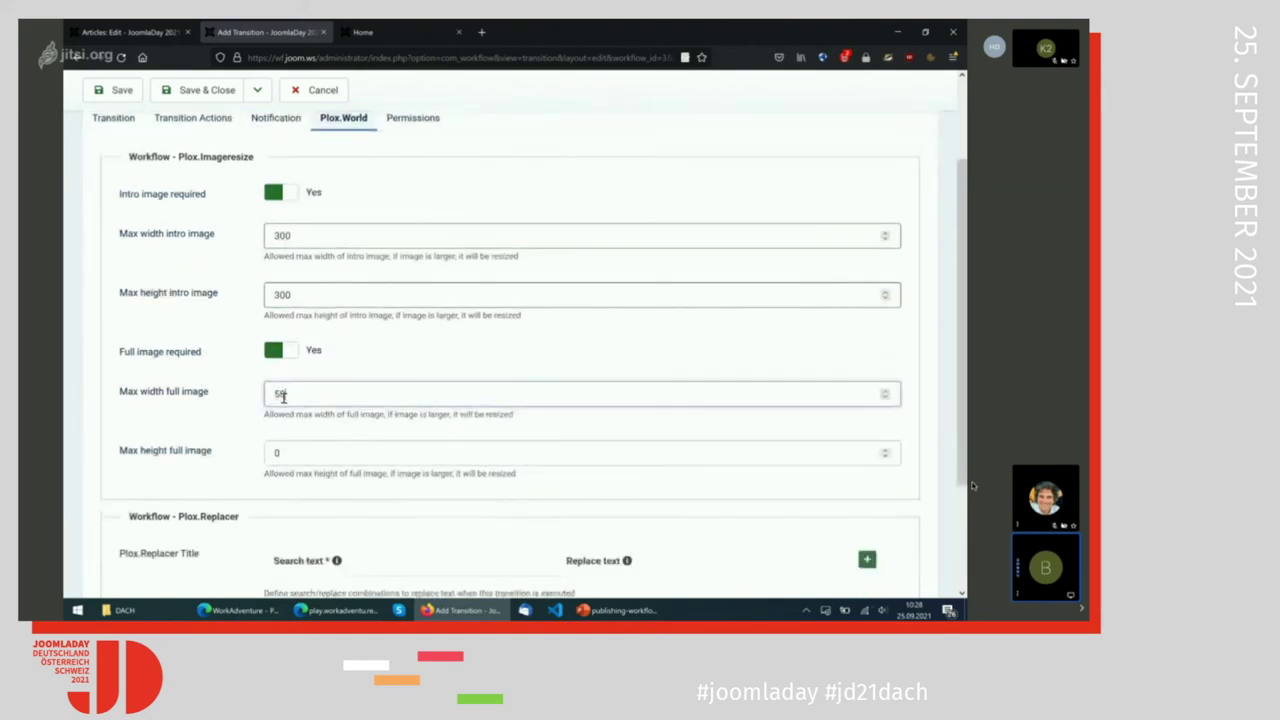
text(0)
double_click(287, 451)
text(50)
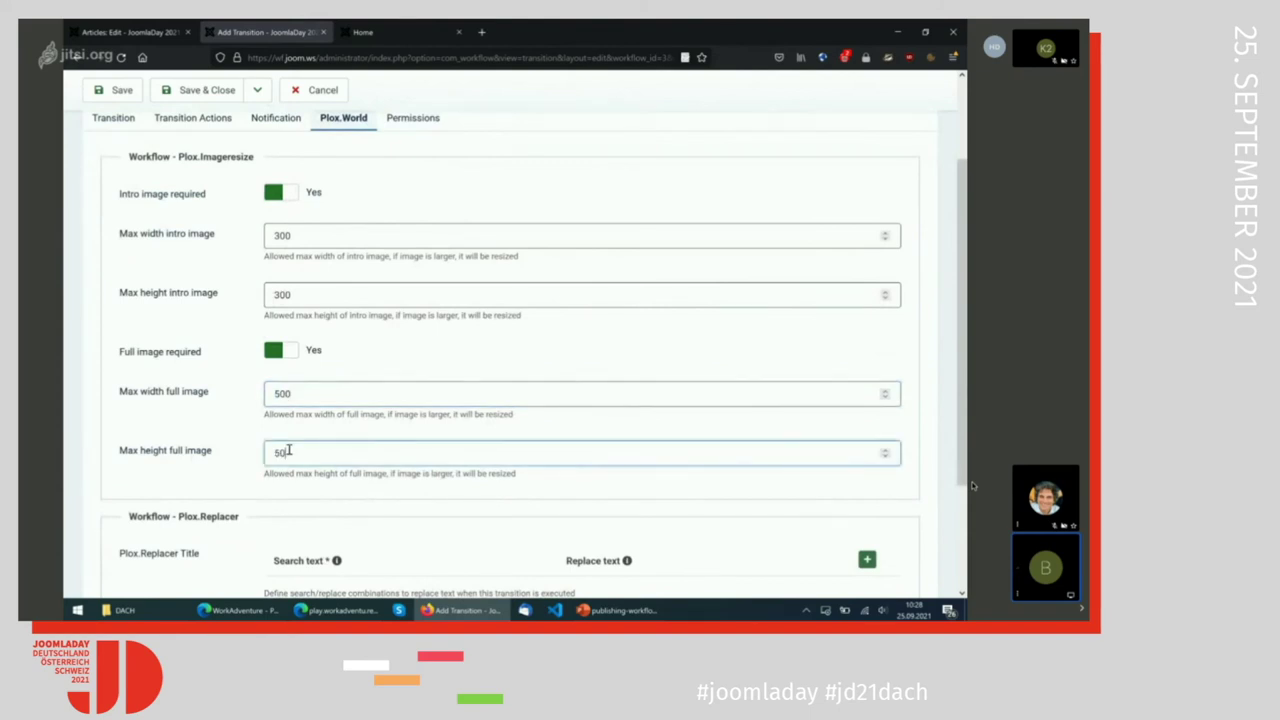
text(0)
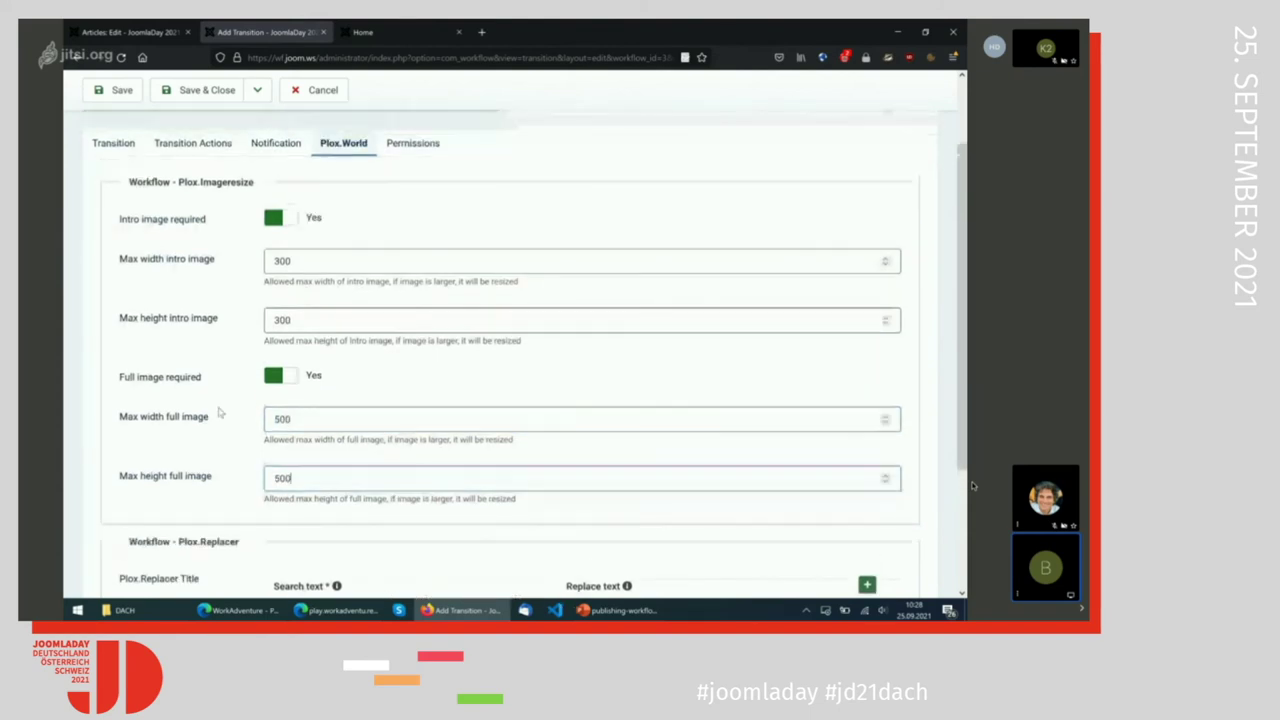
Add a Plox.Replacer title replacement from [ACCEPTED] to [NEEDS PROOFREADING].
scroll(310, 478, down, 2)
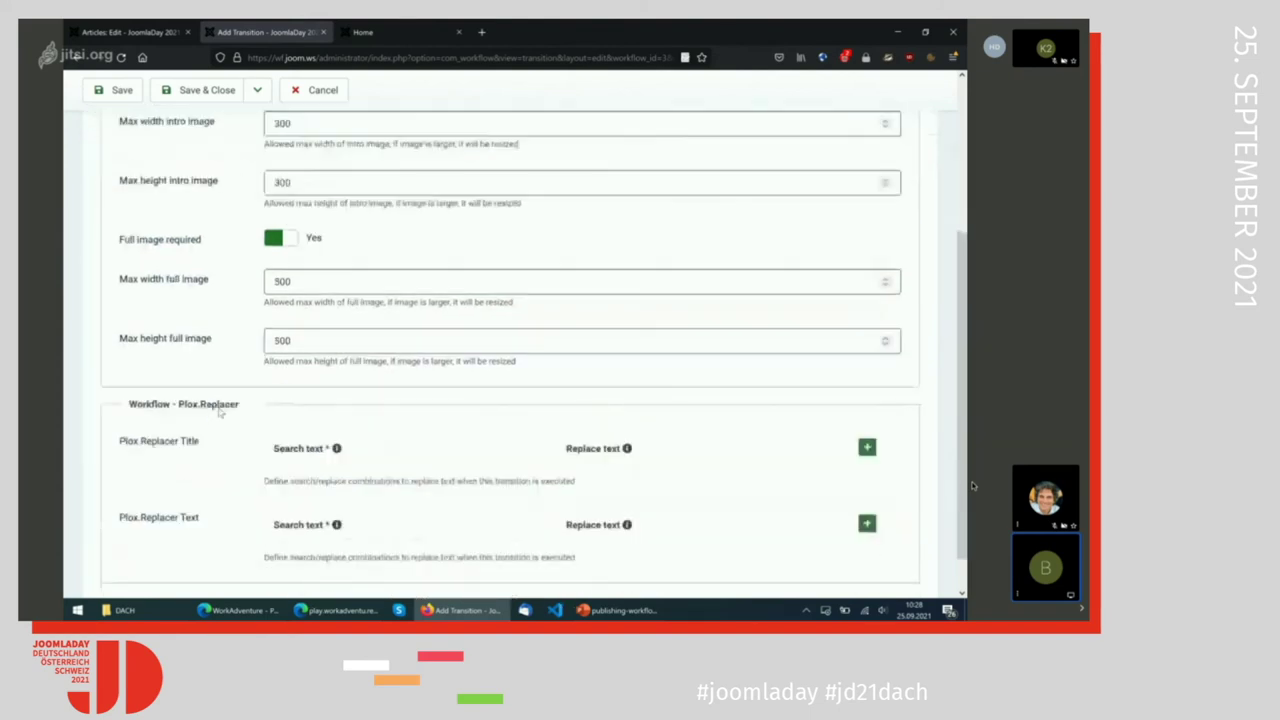
click(866, 441)
click(378, 475)
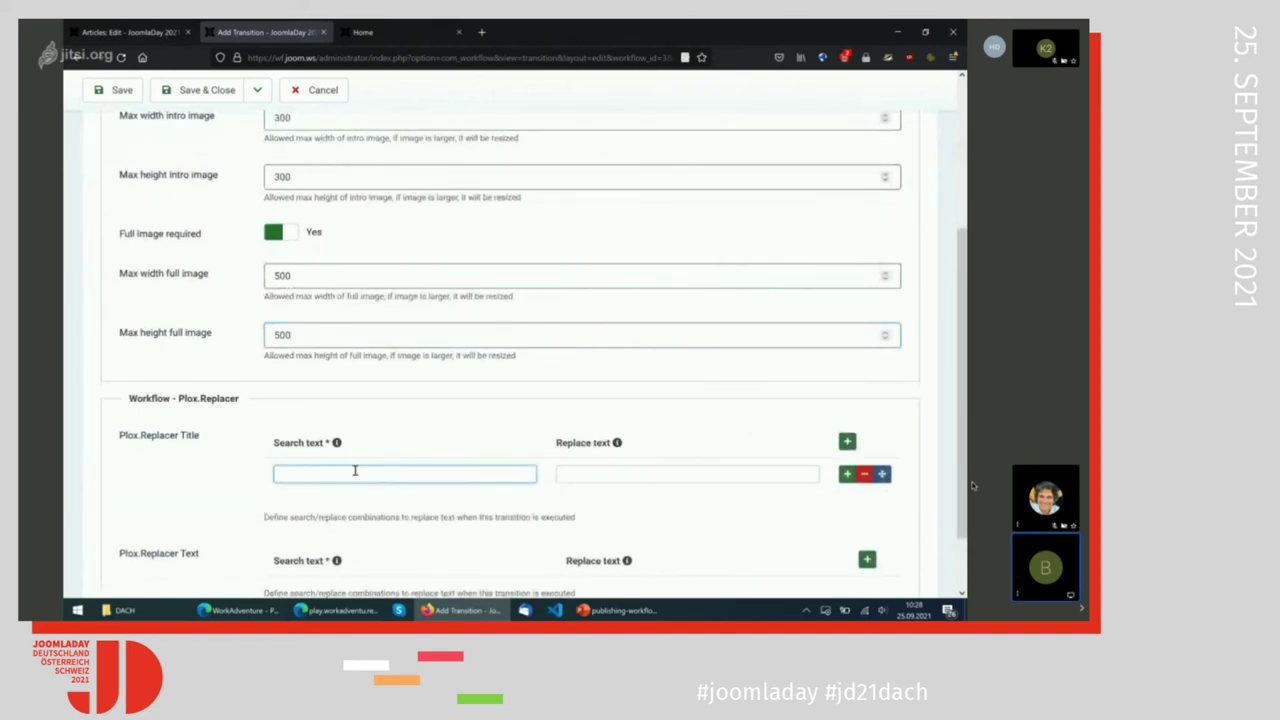
text({ACCEPTED)
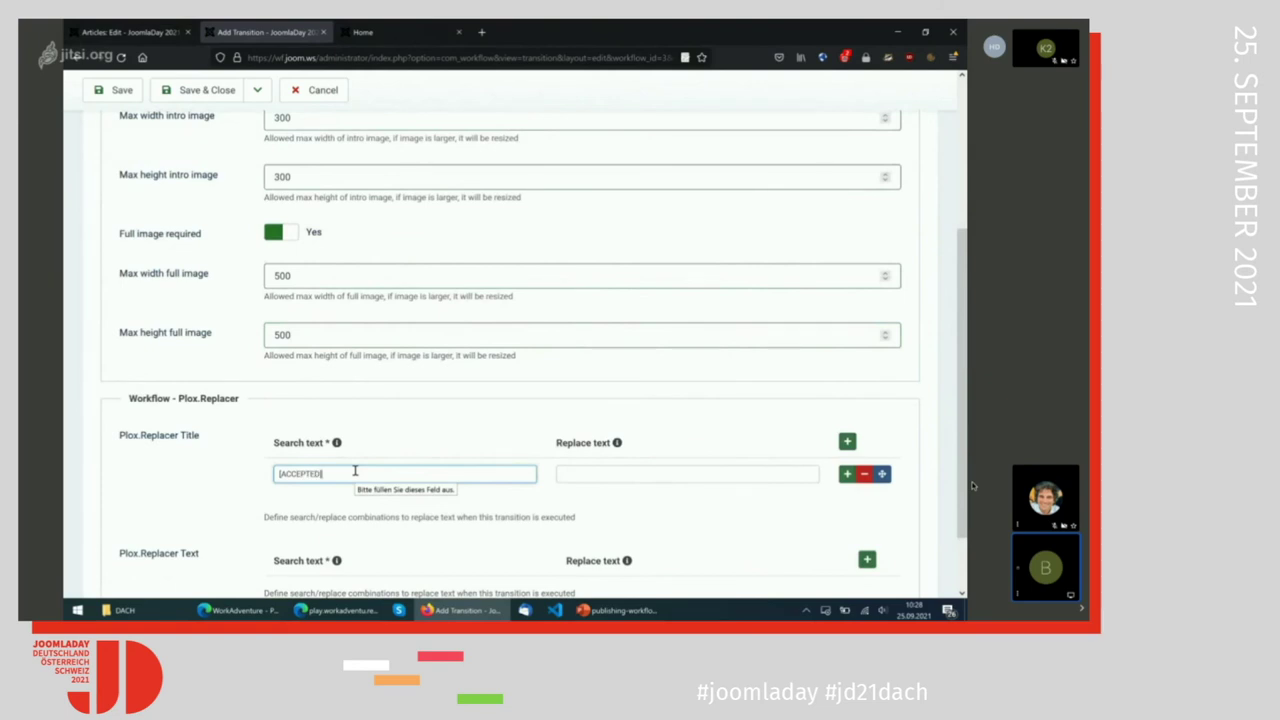
key(Tab)
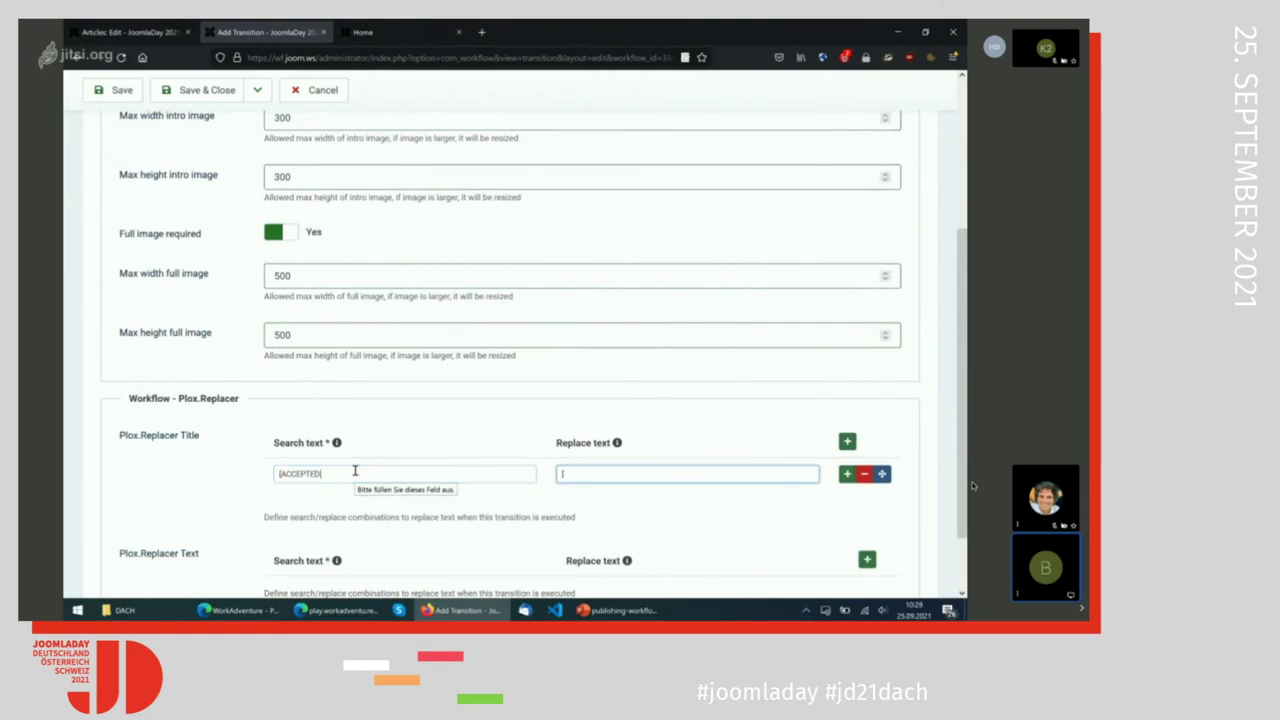
text({NEEDS PROOFREADING})
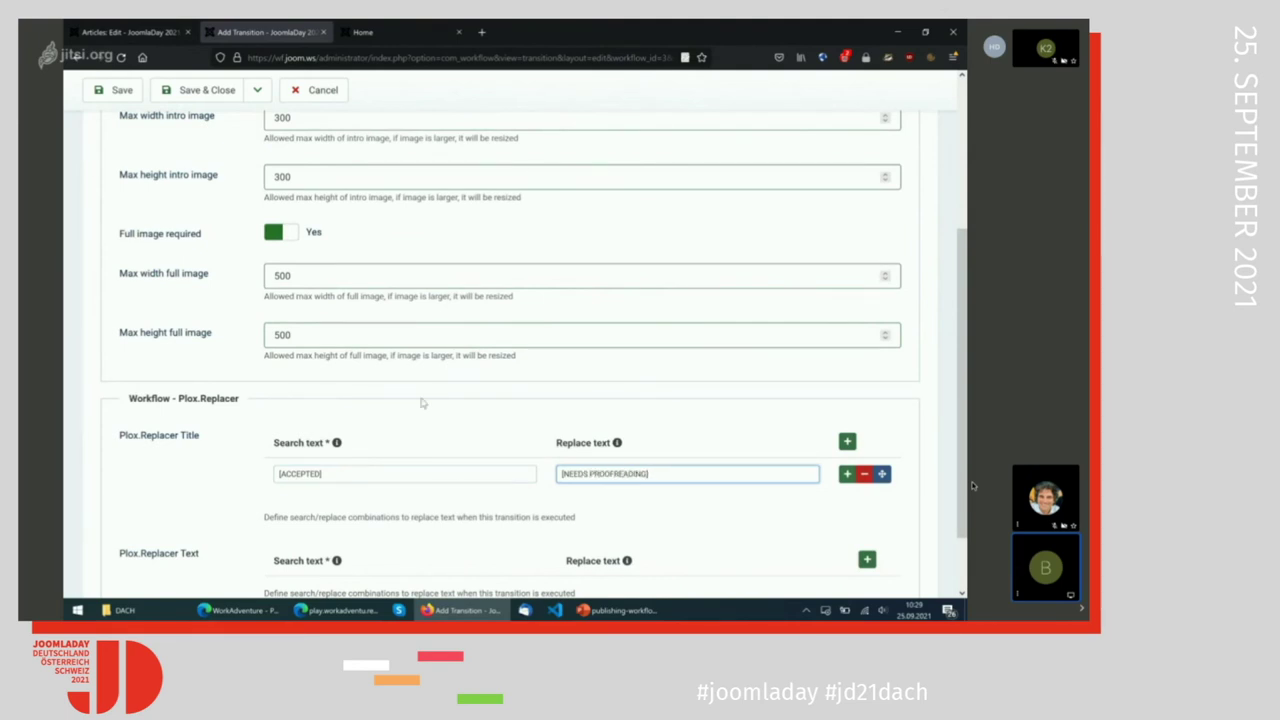
Show the permissions of the Validate images transition.
scroll(421, 398, up, 1)
scroll(421, 398, up, 2)
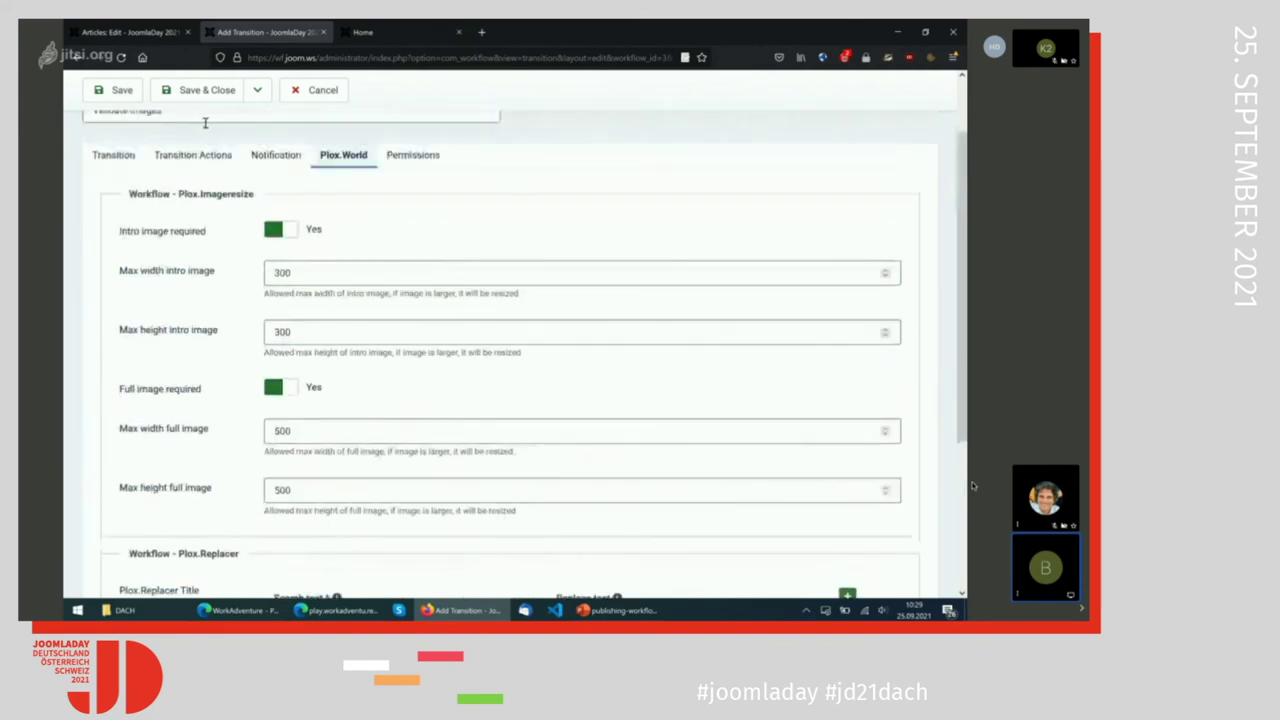
click(410, 240)
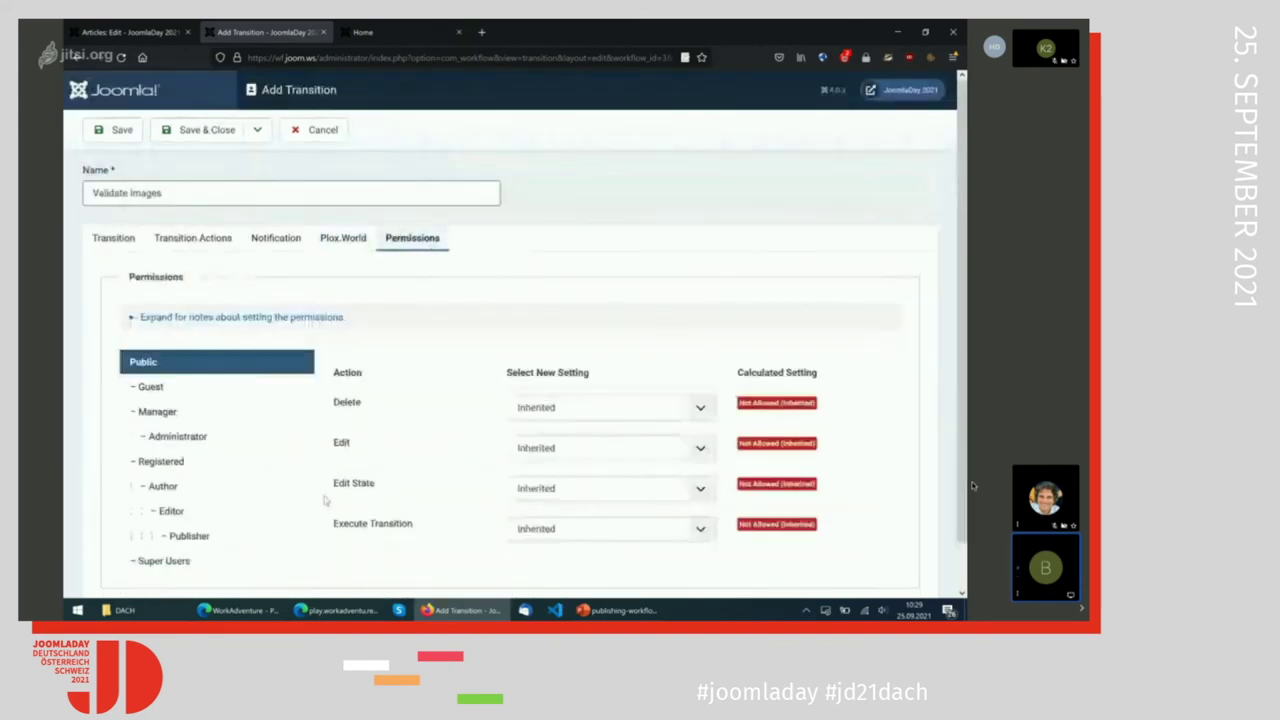
Save and close the Validate images transition, and run the Accept transition on the [NEW] Lorem Ipsum 2 article.
click(205, 129)
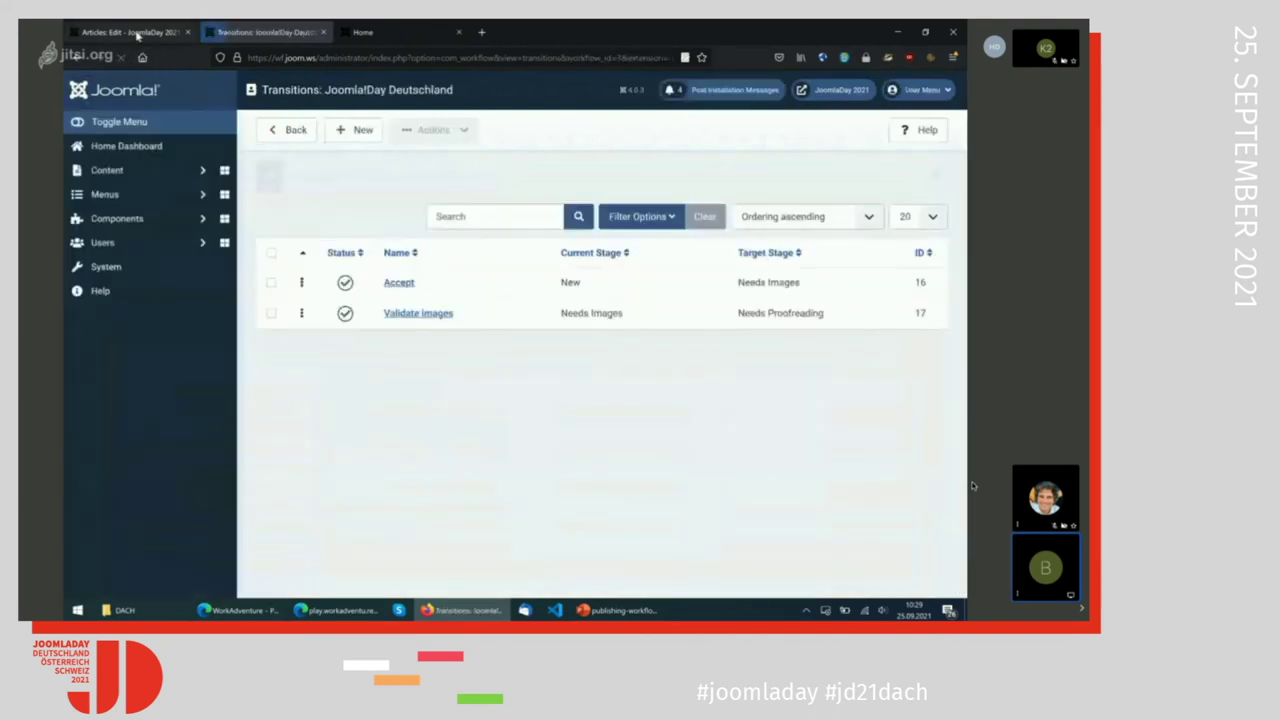
click(135, 33)
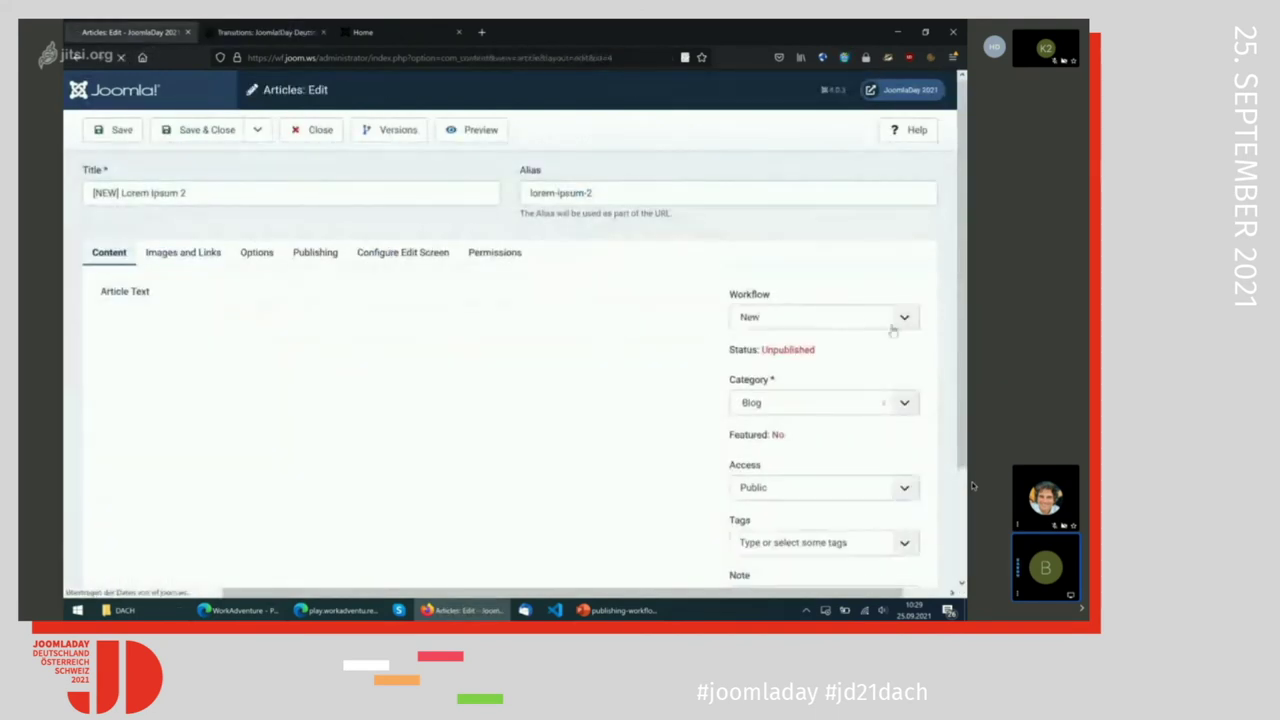
click(866, 322)
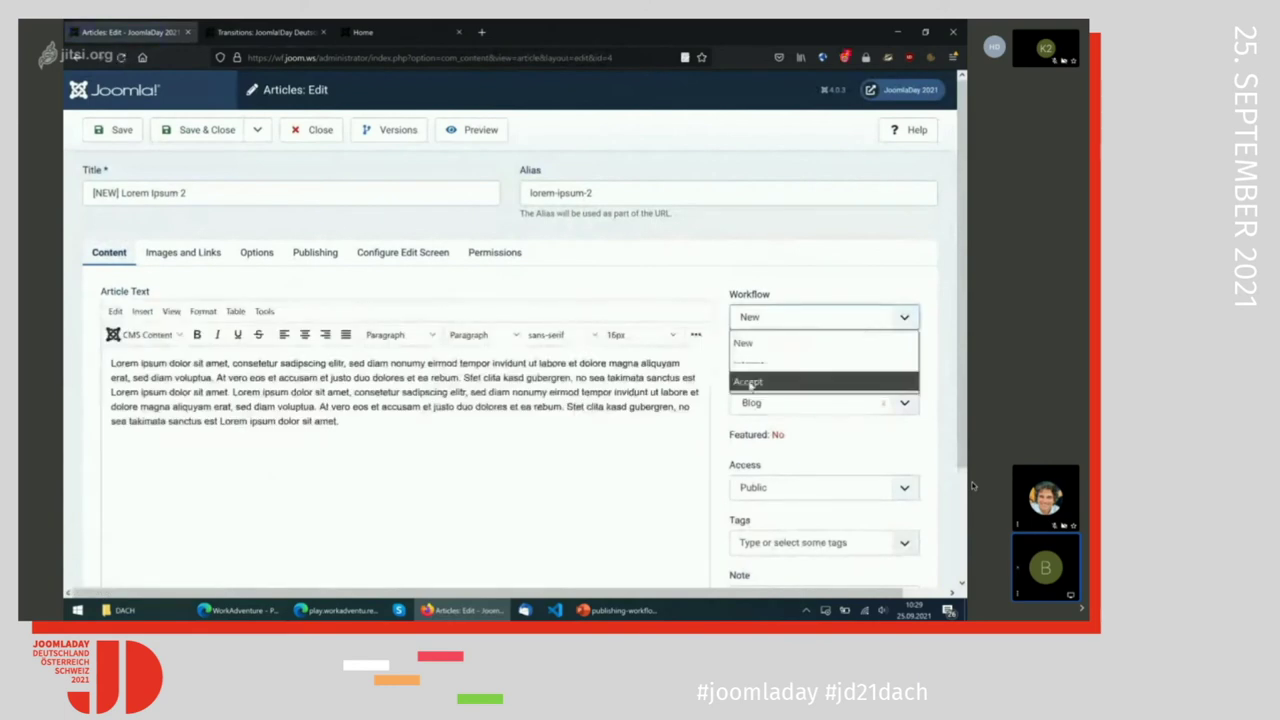
click(265, 32)
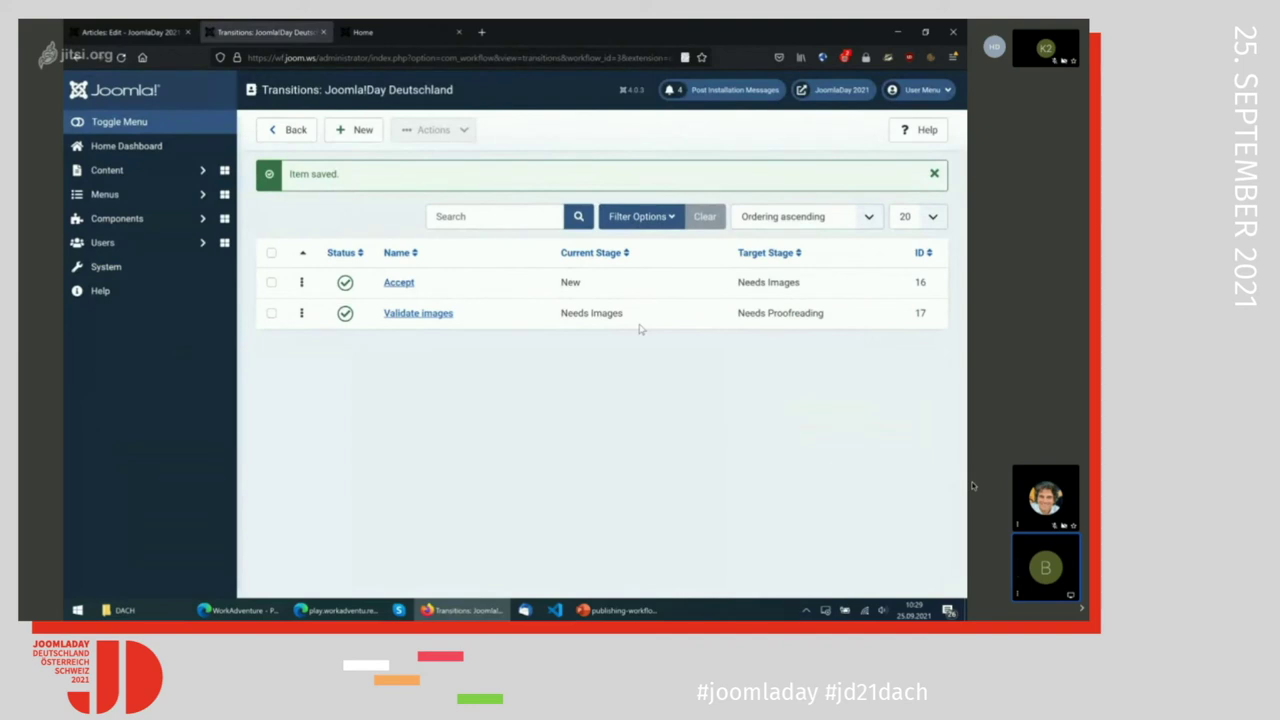
click(130, 32)
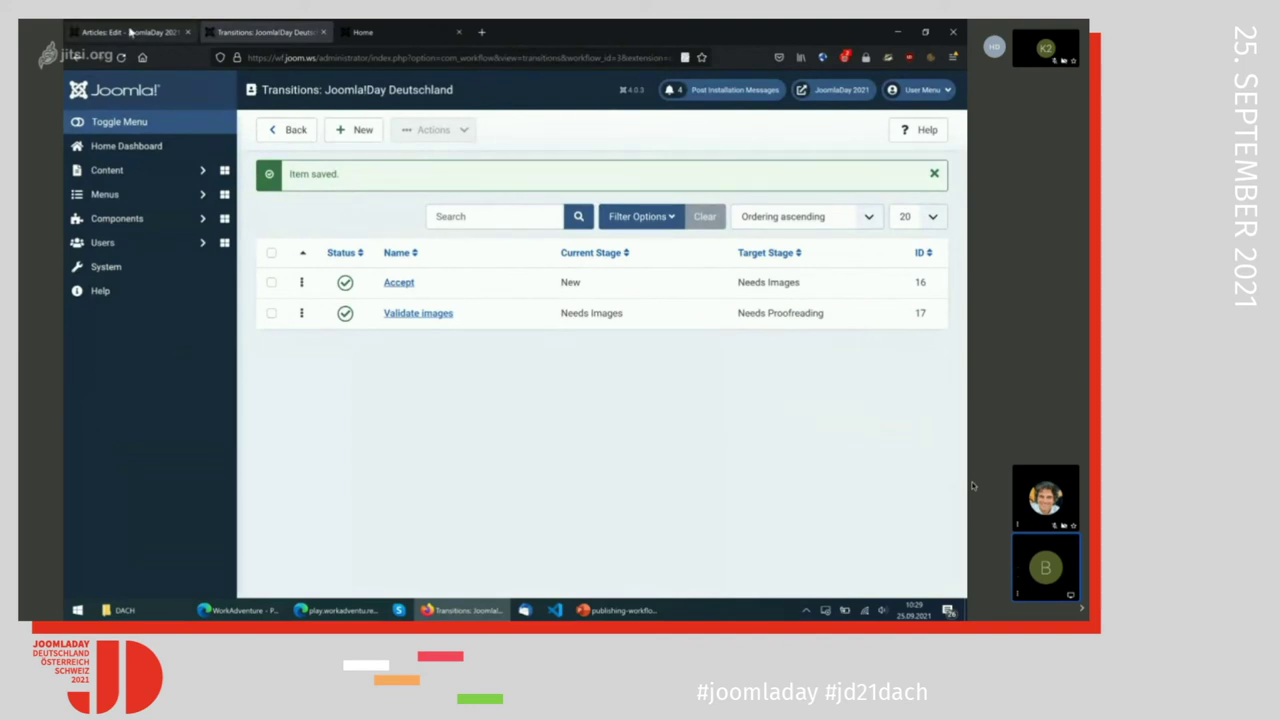
click(820, 317)
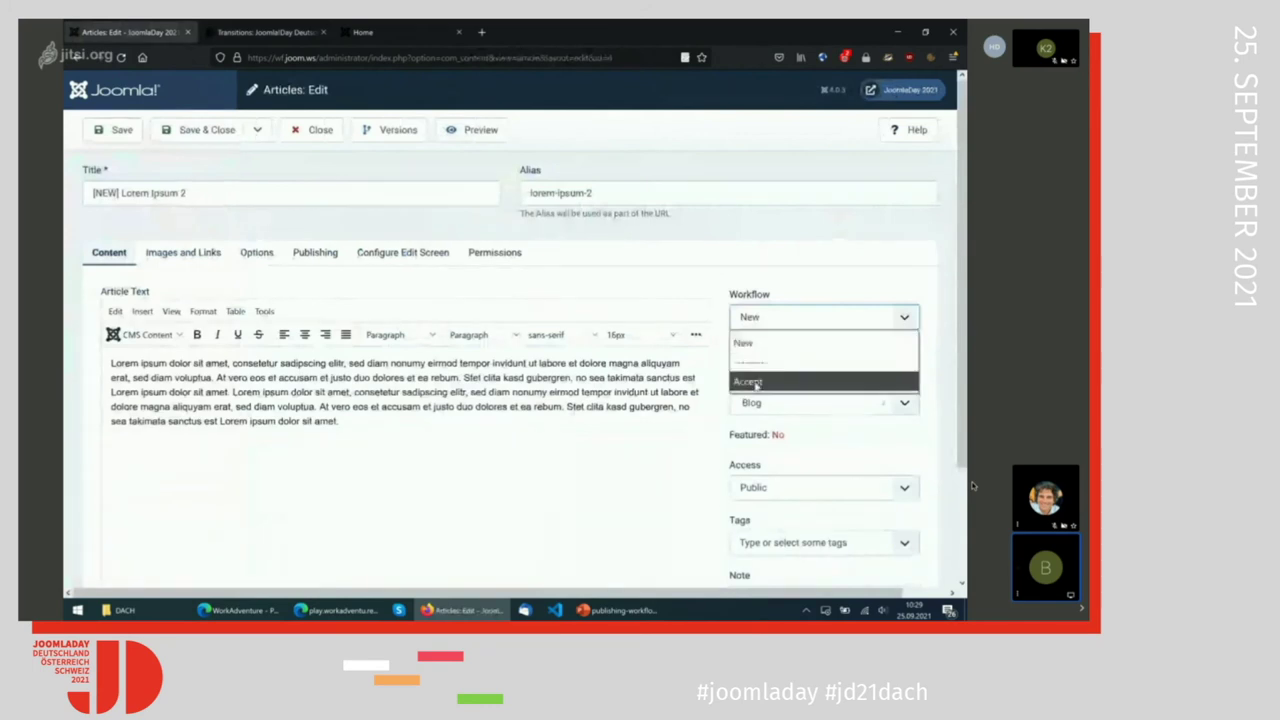
click(758, 380)
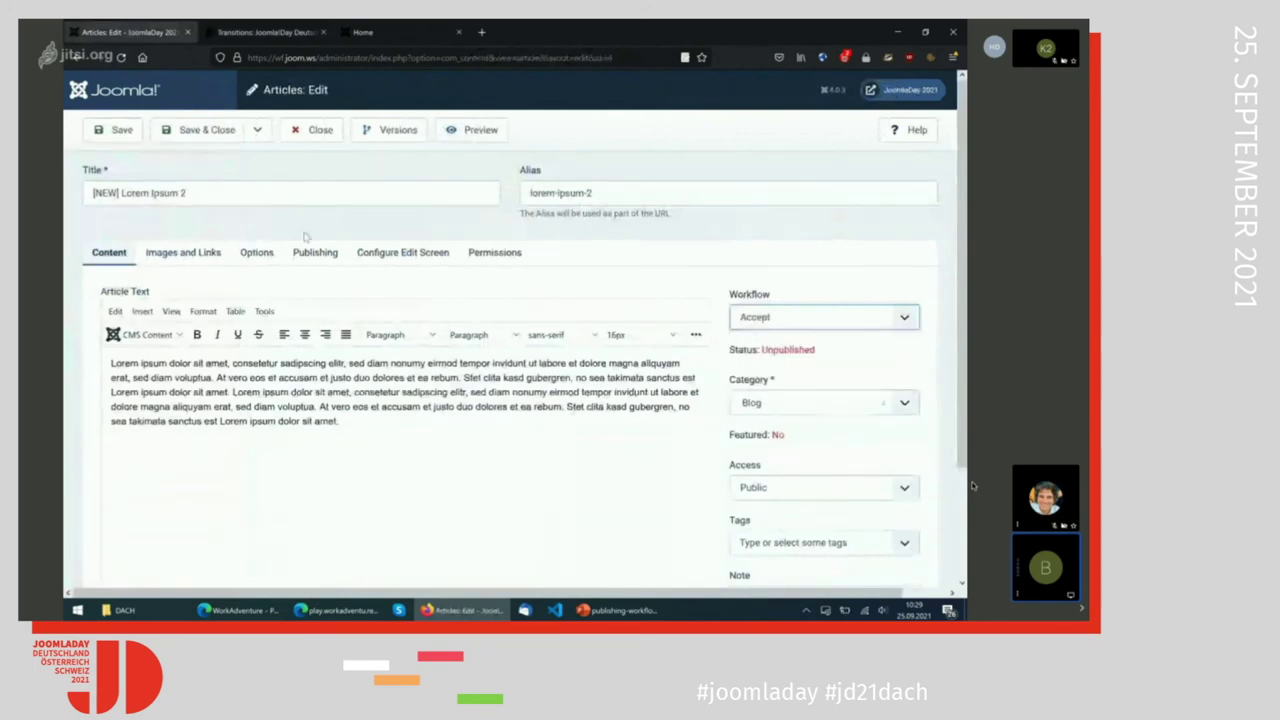
click(115, 135)
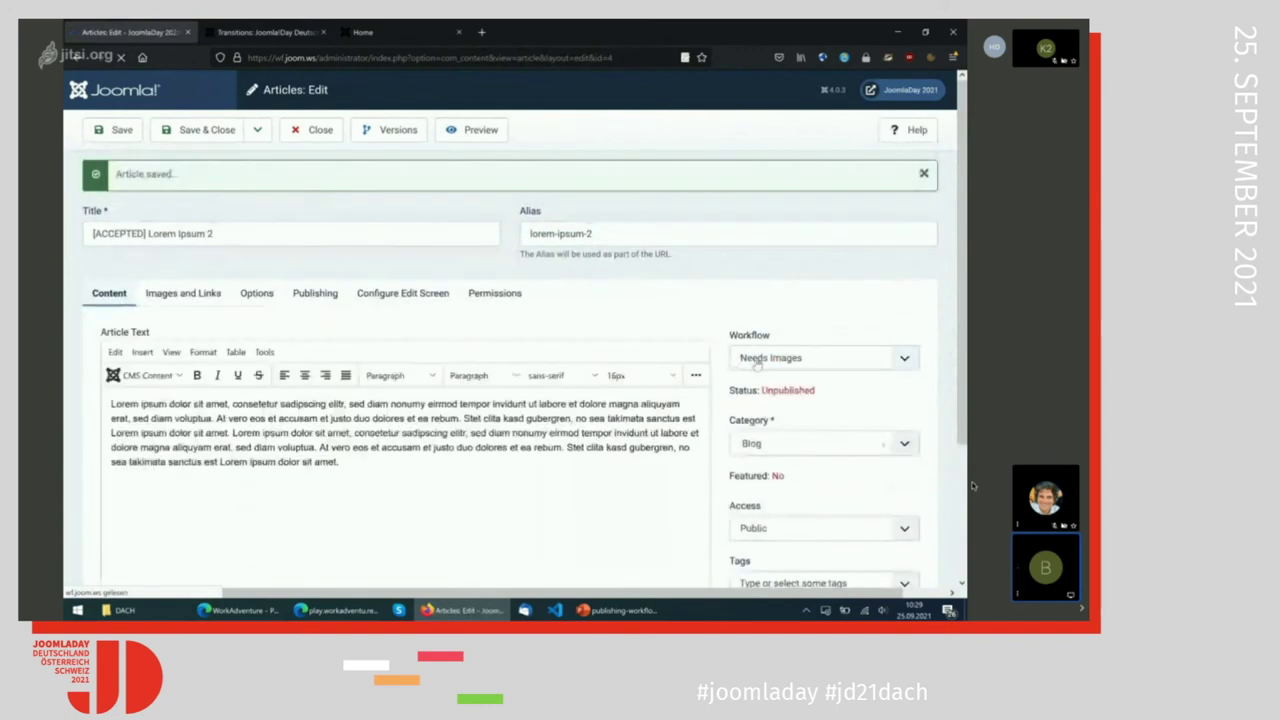
Check the workflow transitions offered for the accepted article, and close it to inspect both articles' stages in the article list.
click(756, 362)
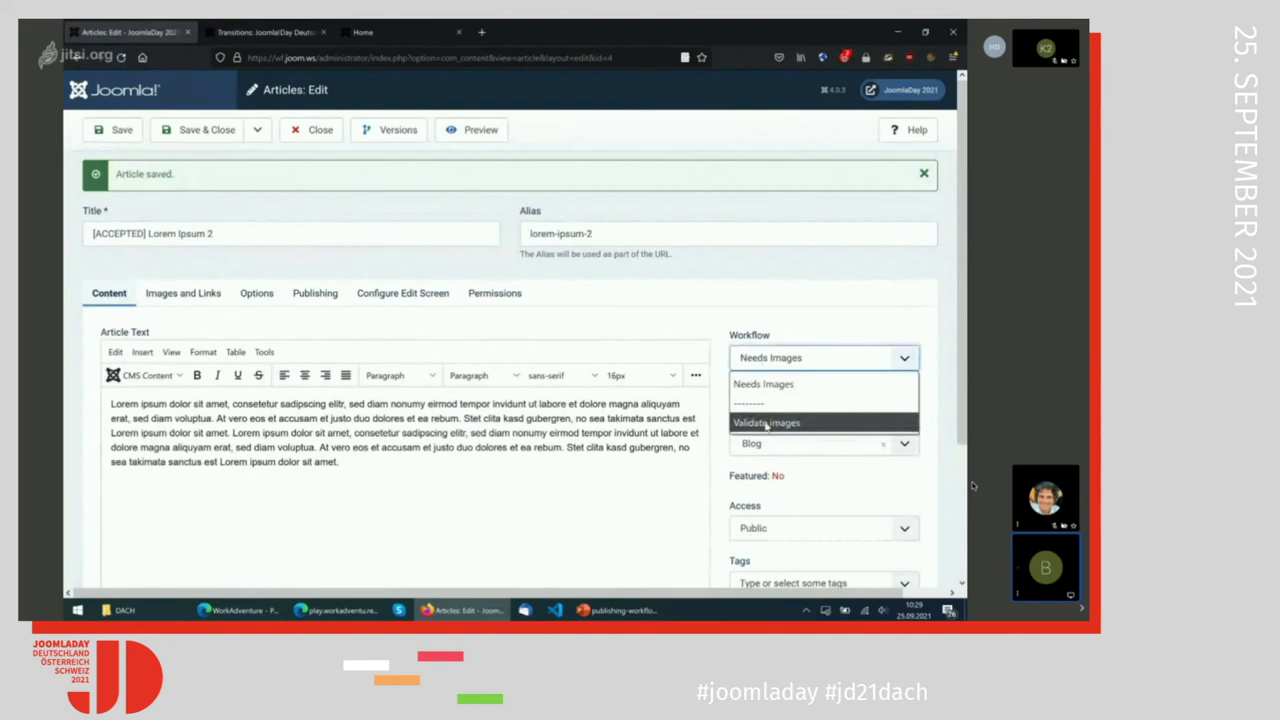
click(718, 324)
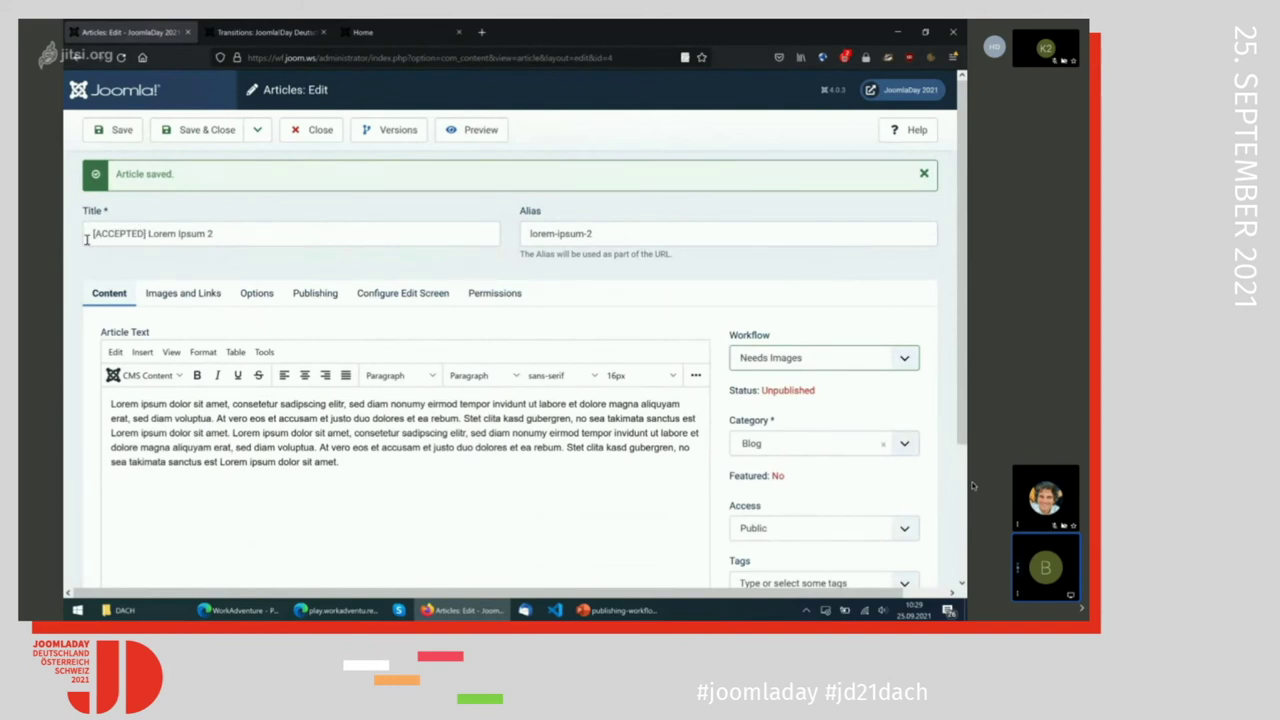
click(310, 138)
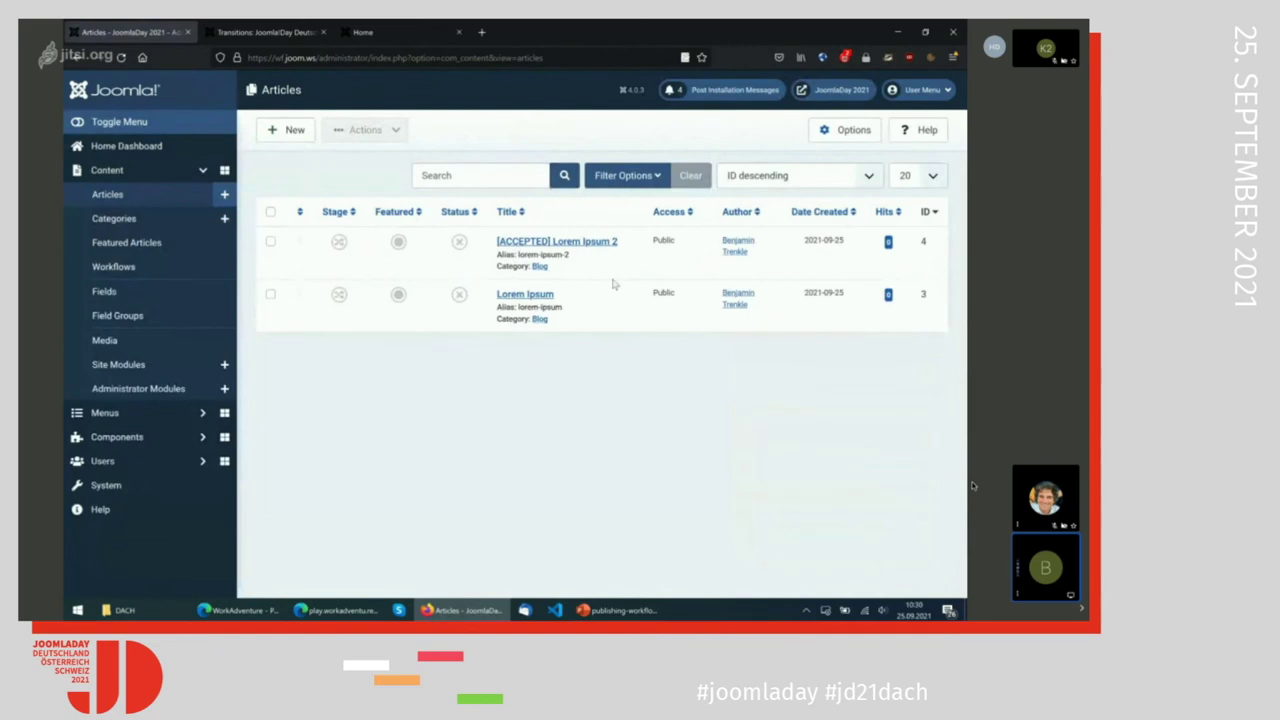
mouse_move(339, 295)
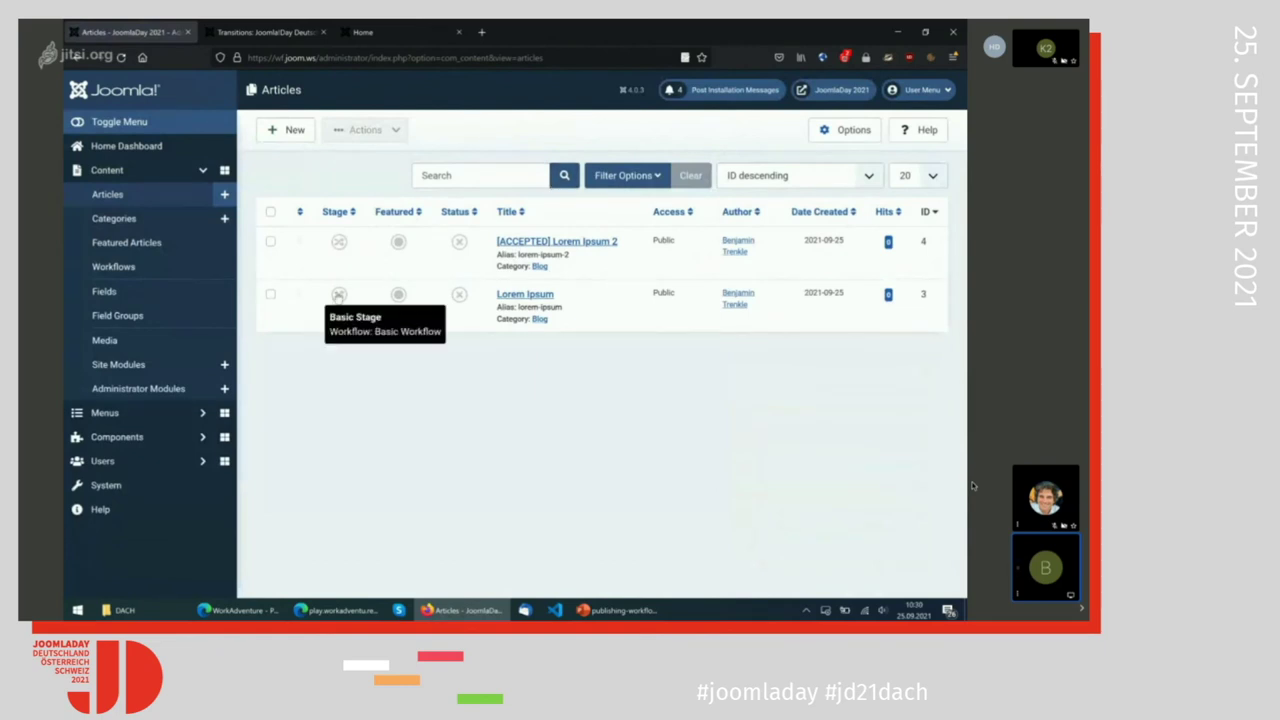
mouse_move(340, 250)
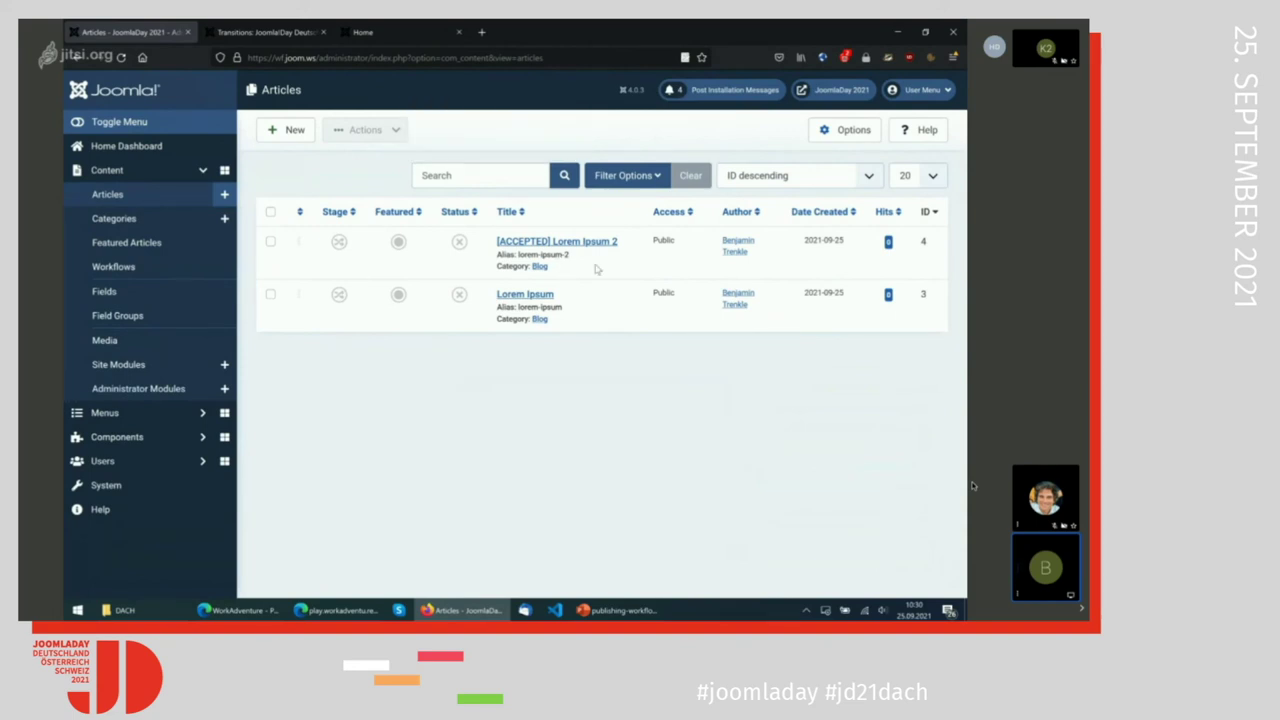
Switch to the PowerPoint presentation to consult the Workflow diagram, and return to the Joomla!Day Deutschland transitions list.
click(252, 33)
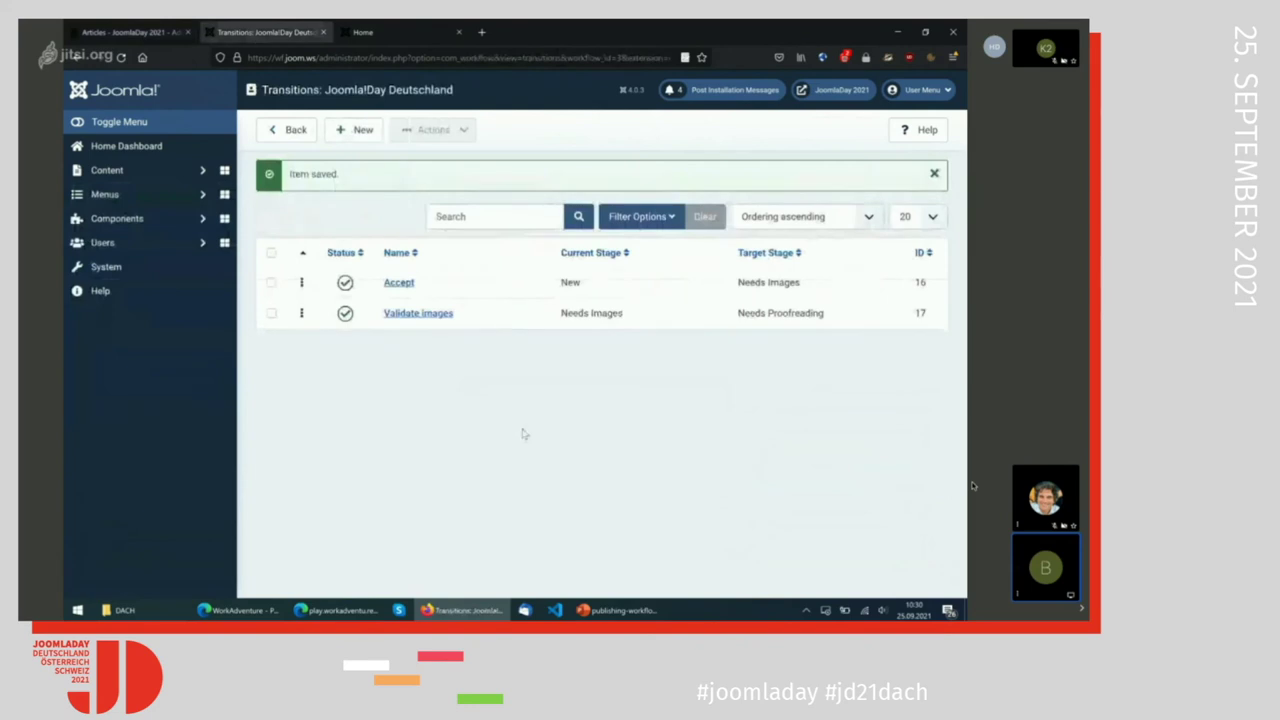
click(617, 610)
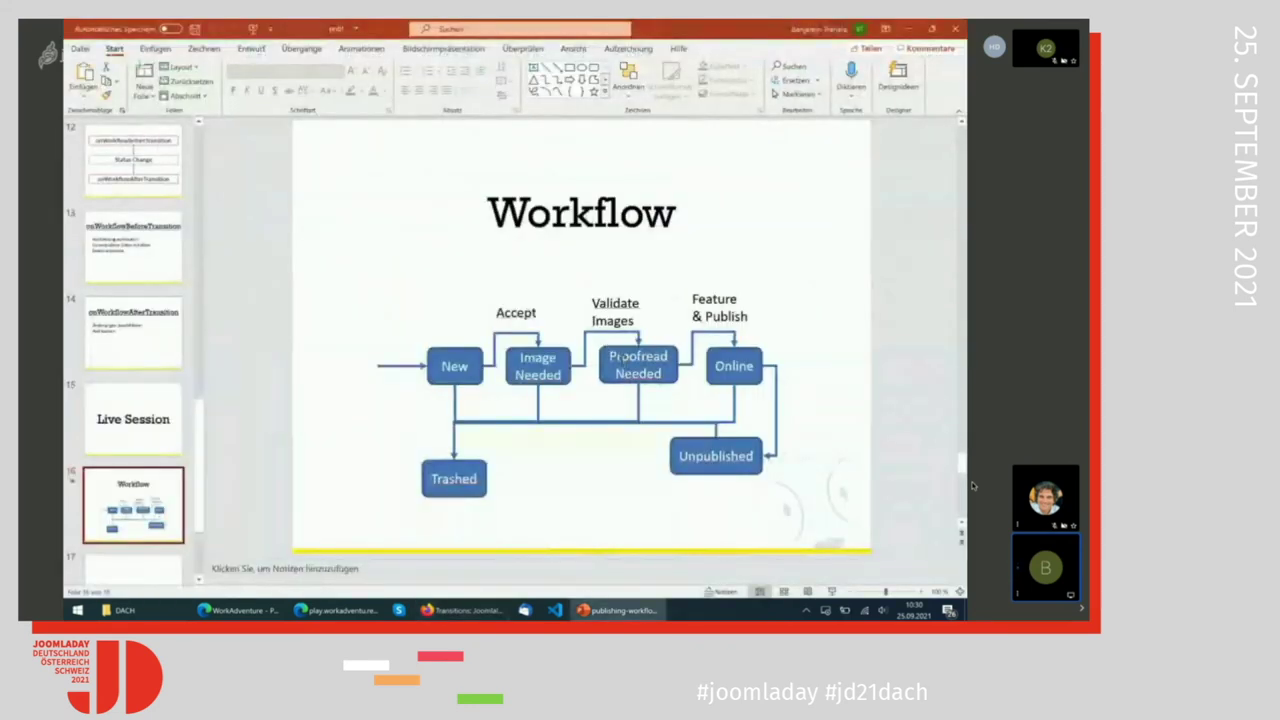
click(454, 612)
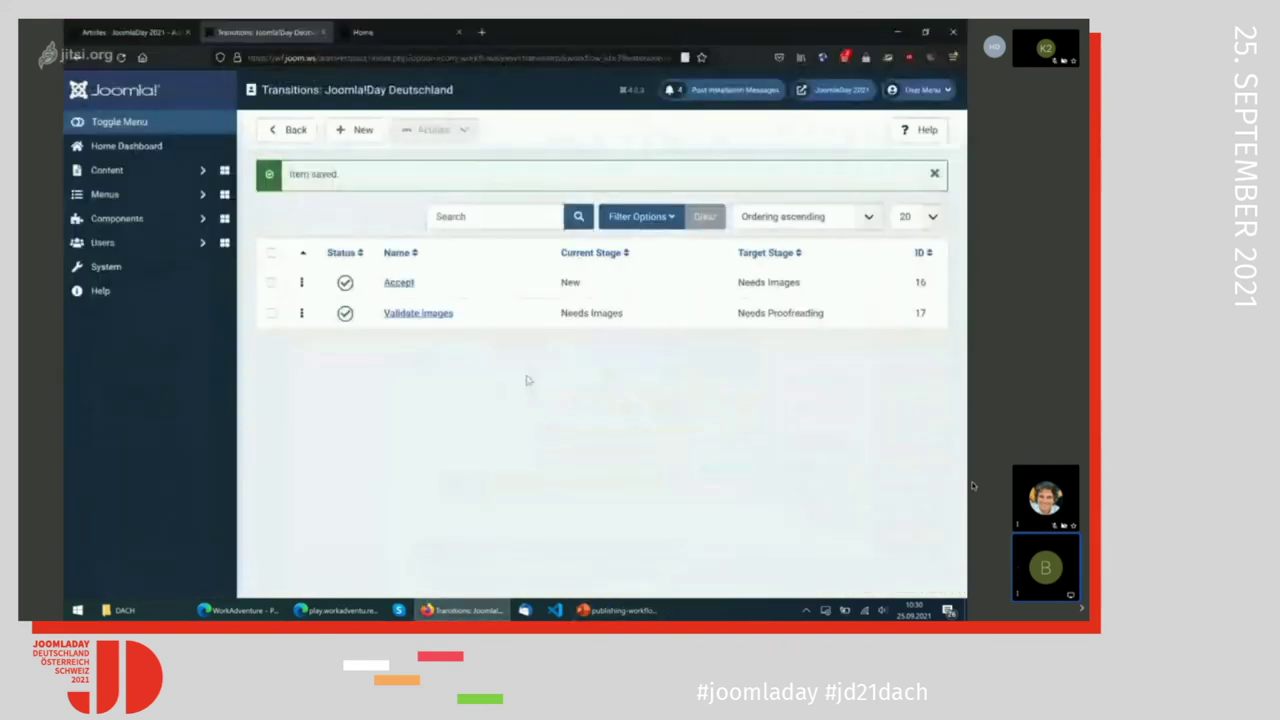
Start a new transition in the Joomla!Day Deutschland workflow and name it Feature & Publish.
click(352, 134)
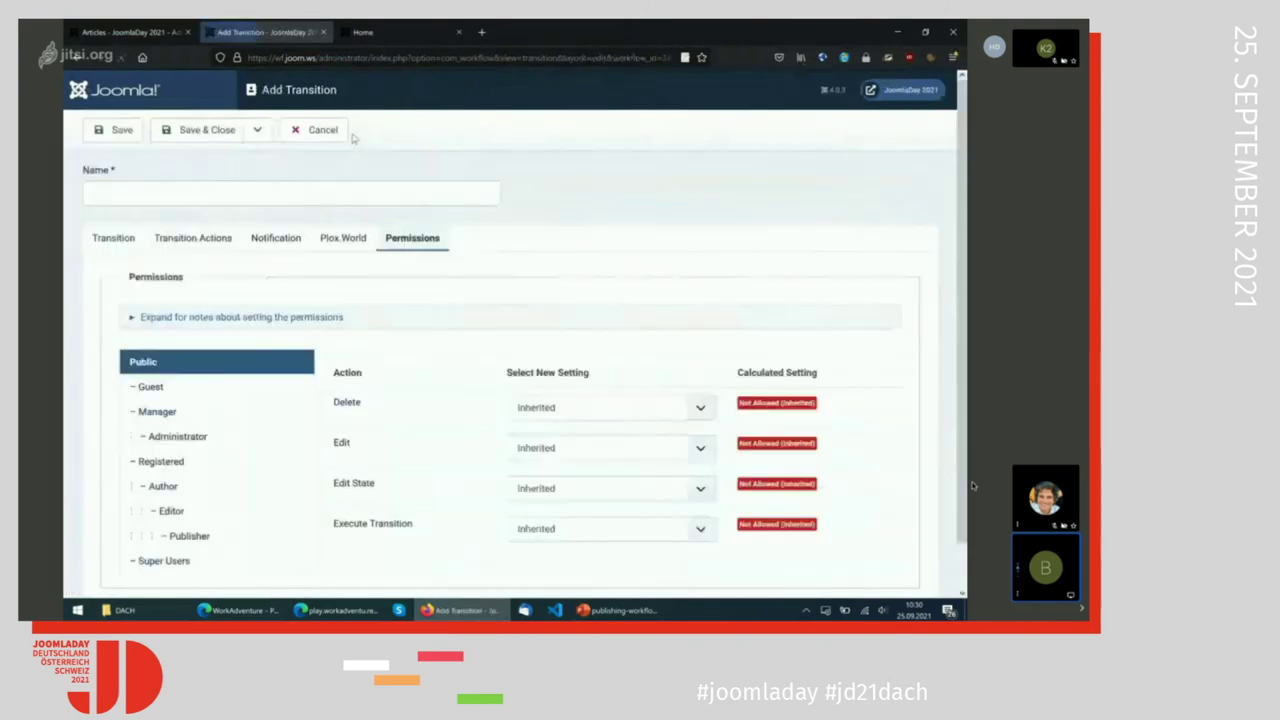
click(171, 191)
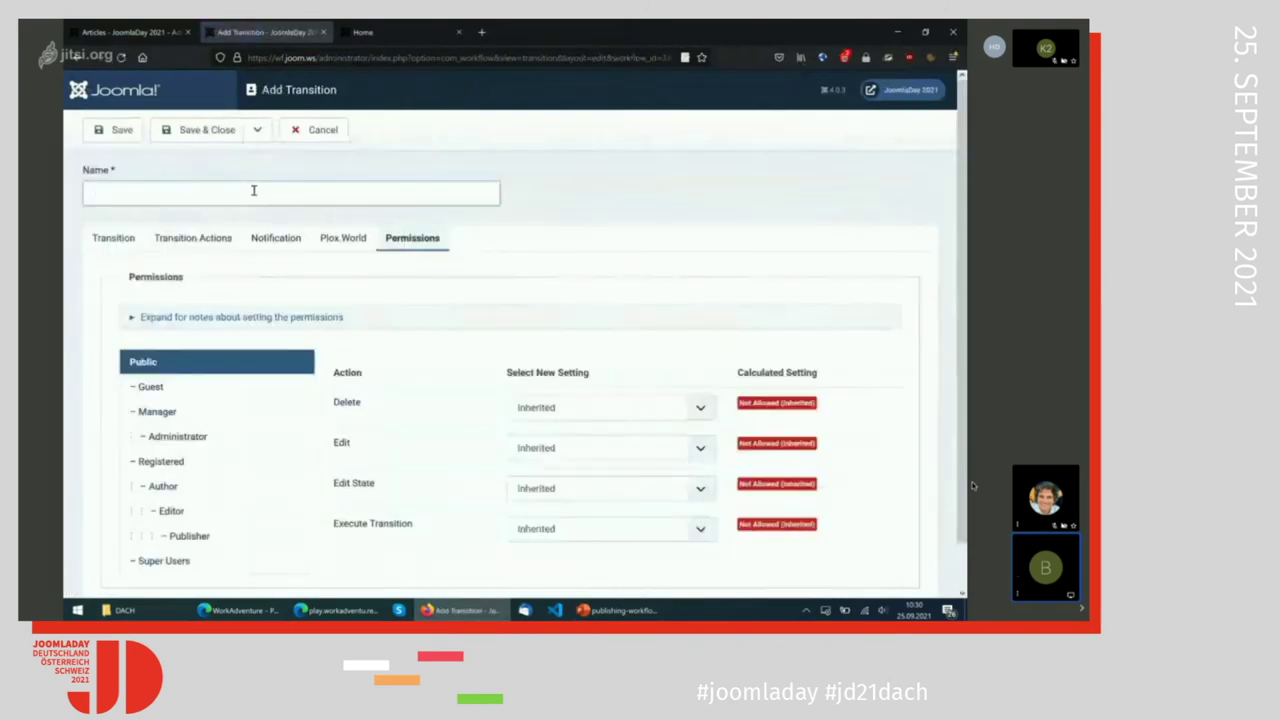
text(Feature)
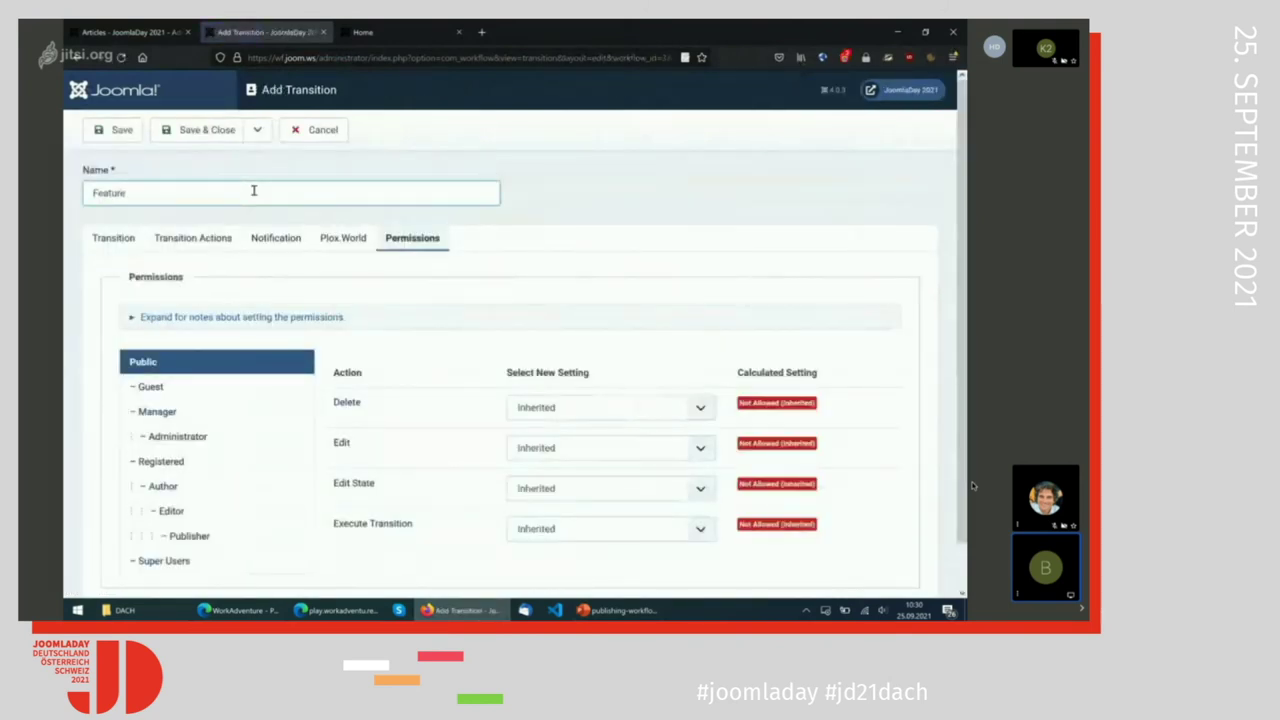
text( & Publish)
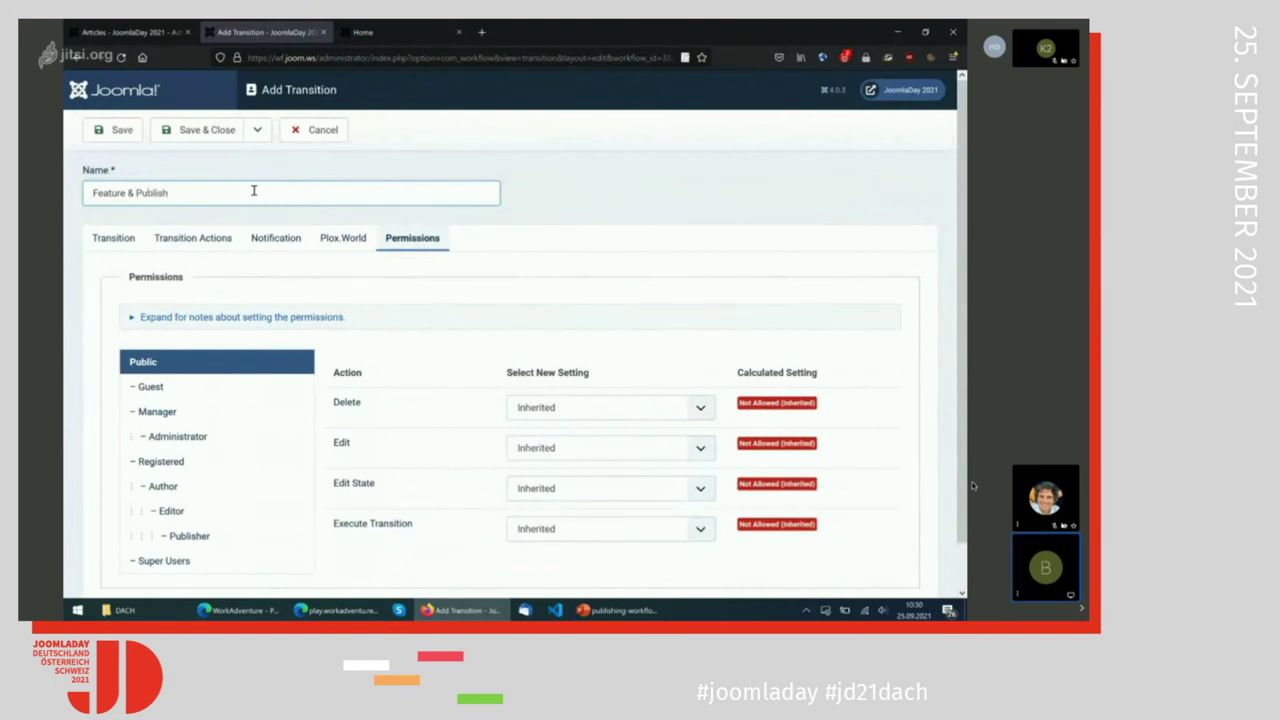
Set the transition's current stage to Needs Proofreading and its target stage to Online.
click(113, 238)
click(277, 282)
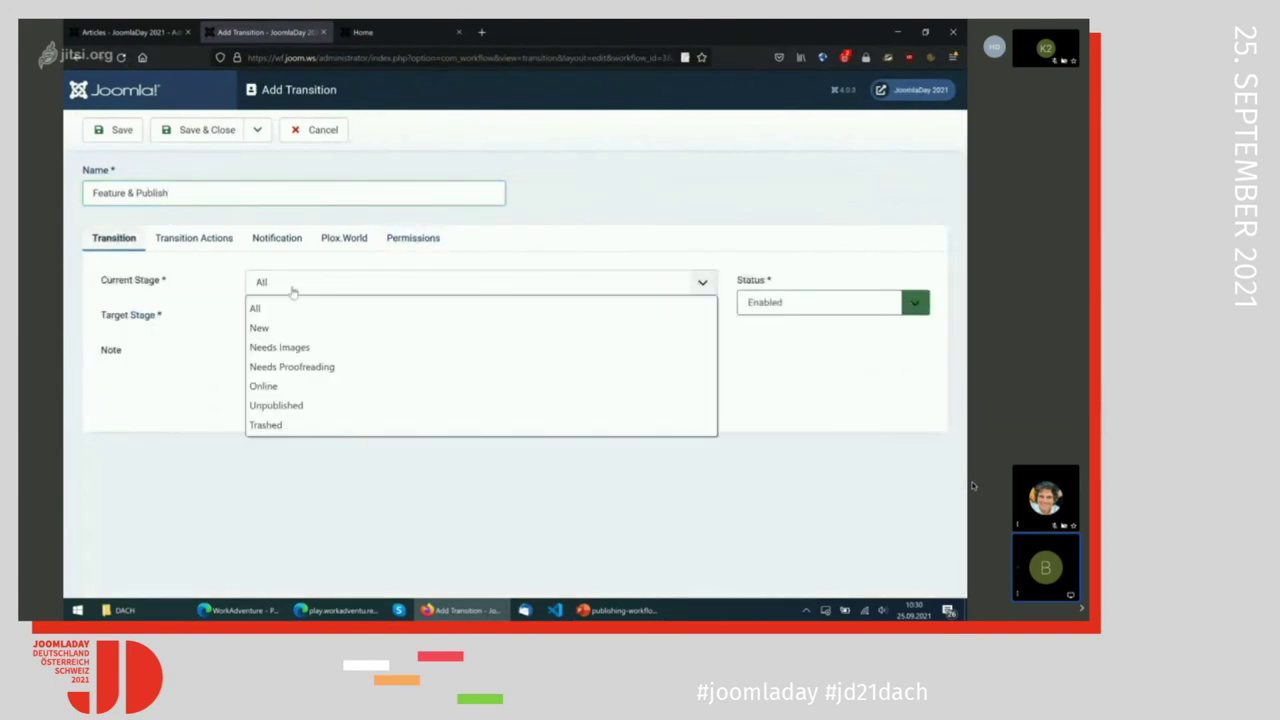
click(302, 366)
click(274, 320)
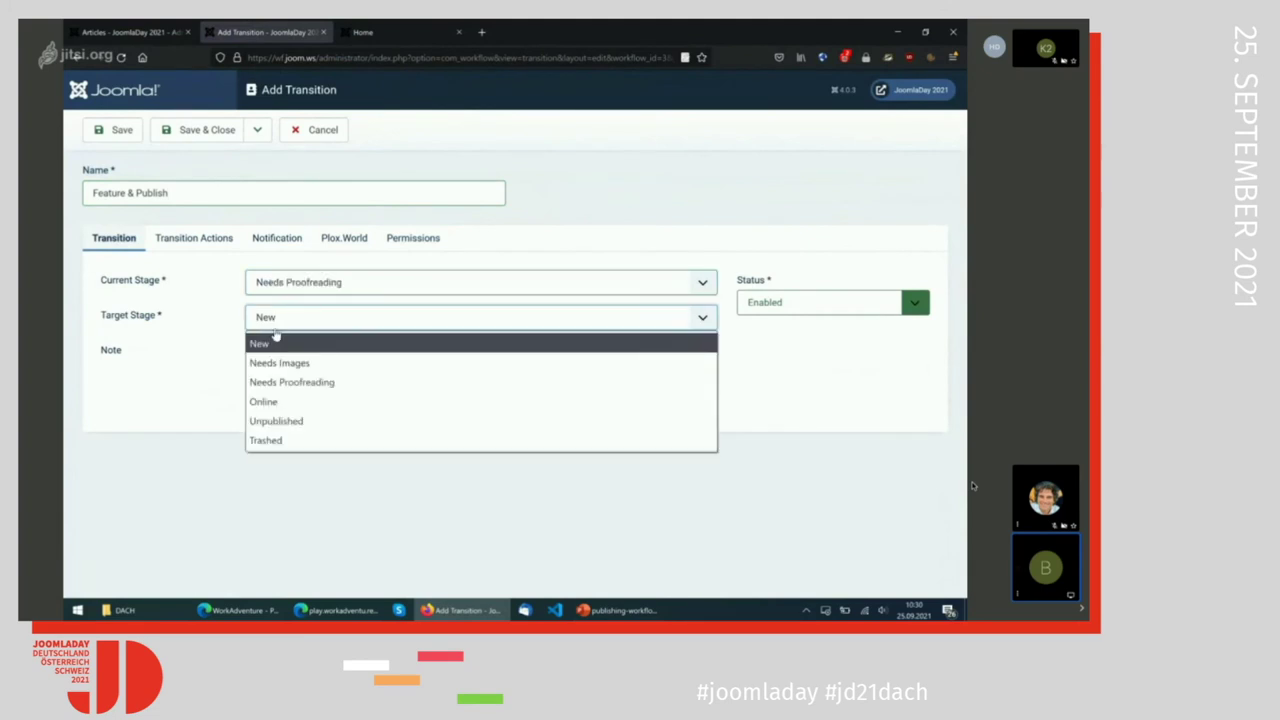
click(277, 401)
Configure the transition actions with the publishing state Published and the featuring state Yes.
click(195, 248)
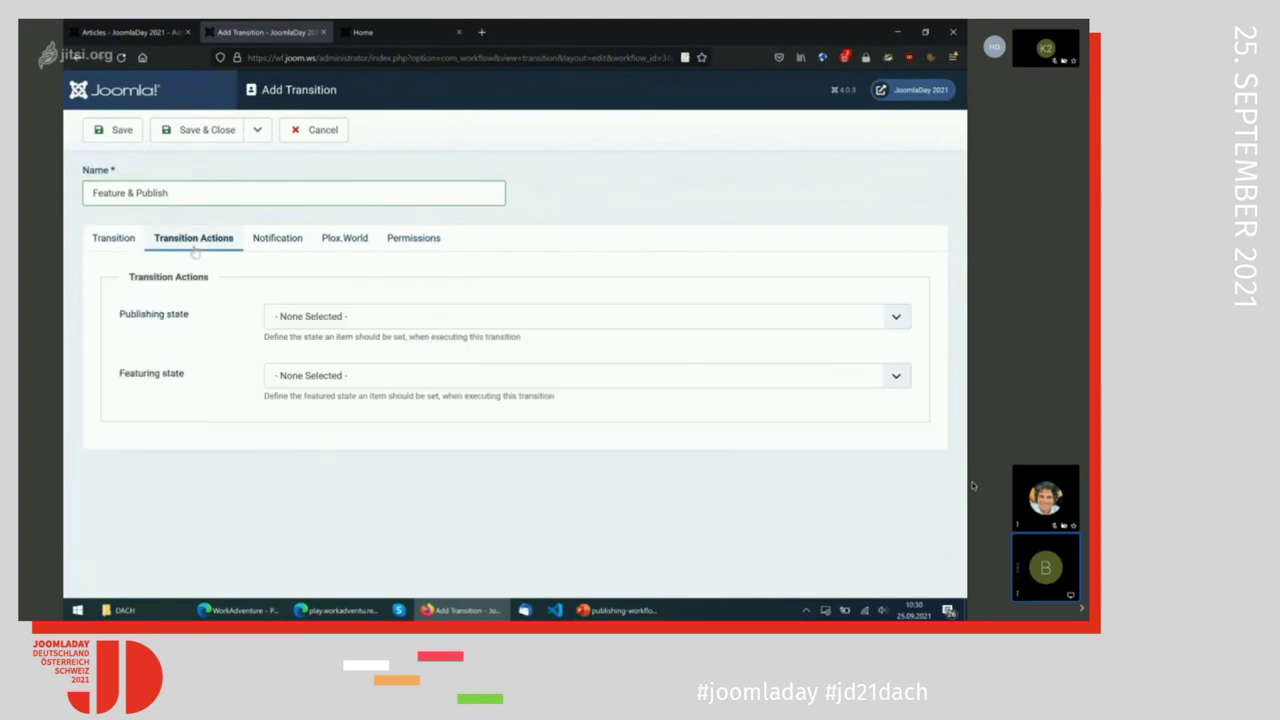
click(304, 325)
click(297, 365)
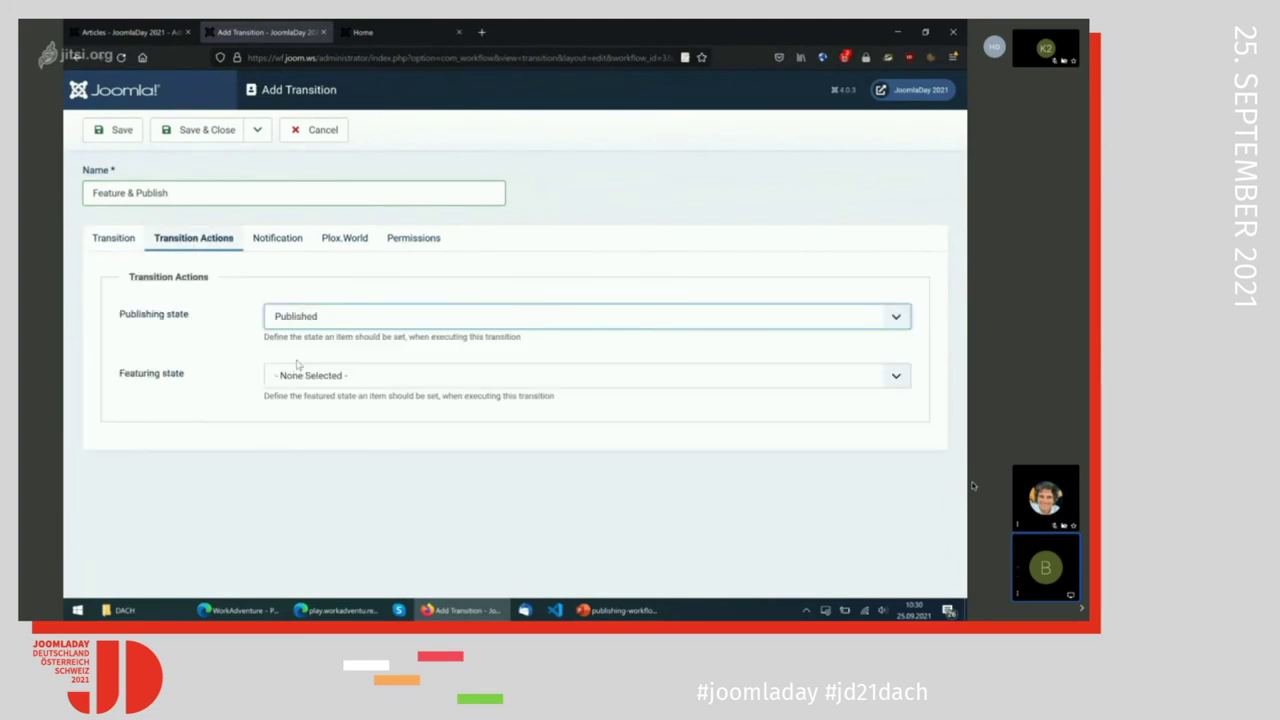
click(310, 380)
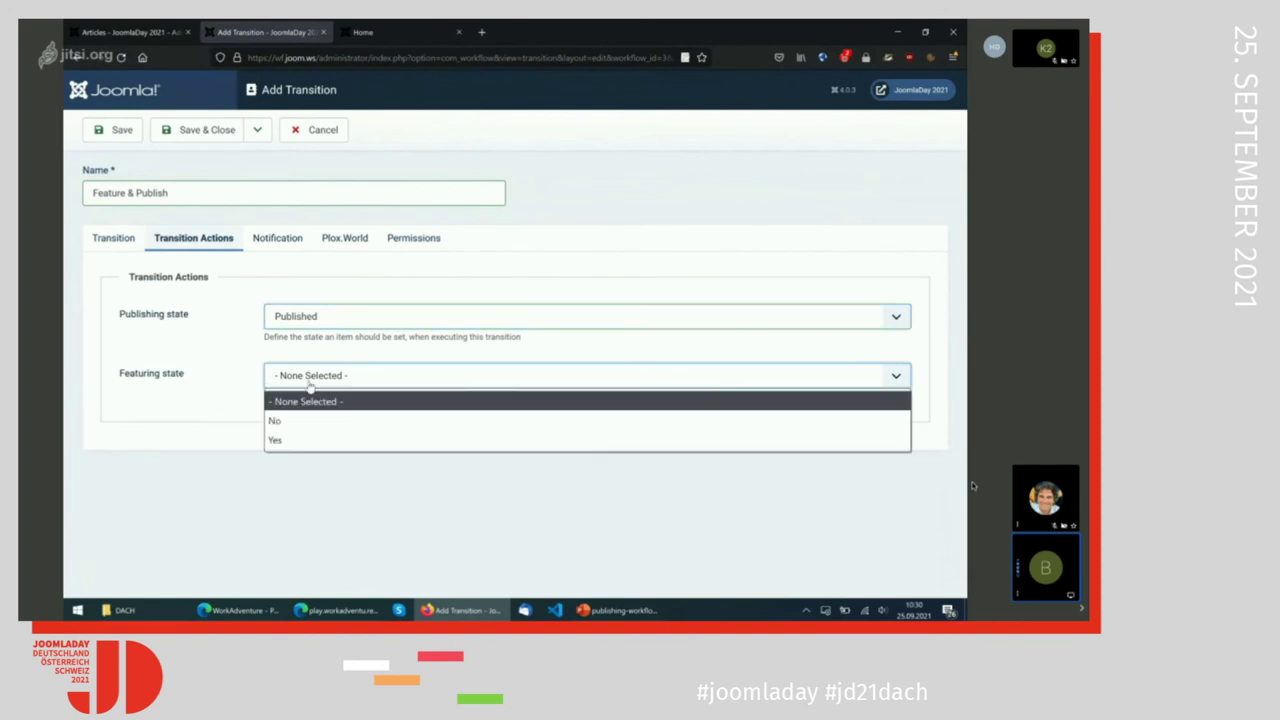
click(275, 440)
Add a Plox.Replacer title replacement that searches for [NEEDS PROOFREADING] and leaves the replacement text empty.
click(272, 245)
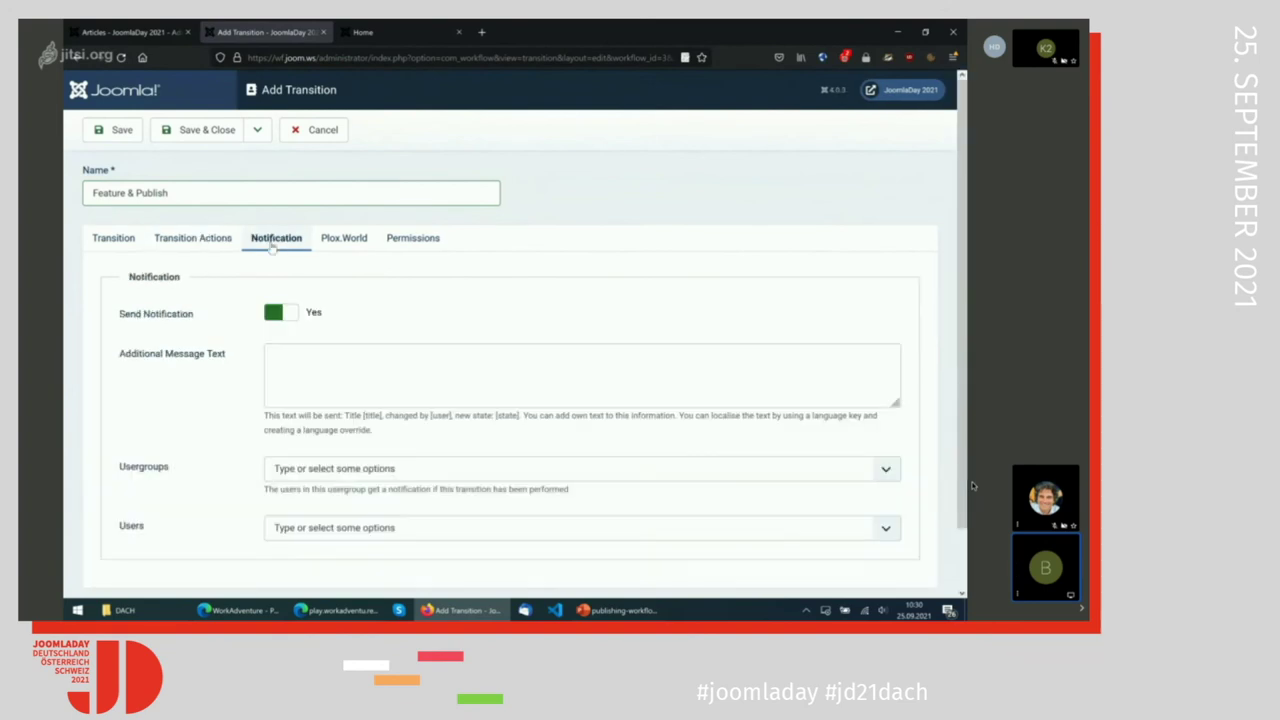
click(341, 240)
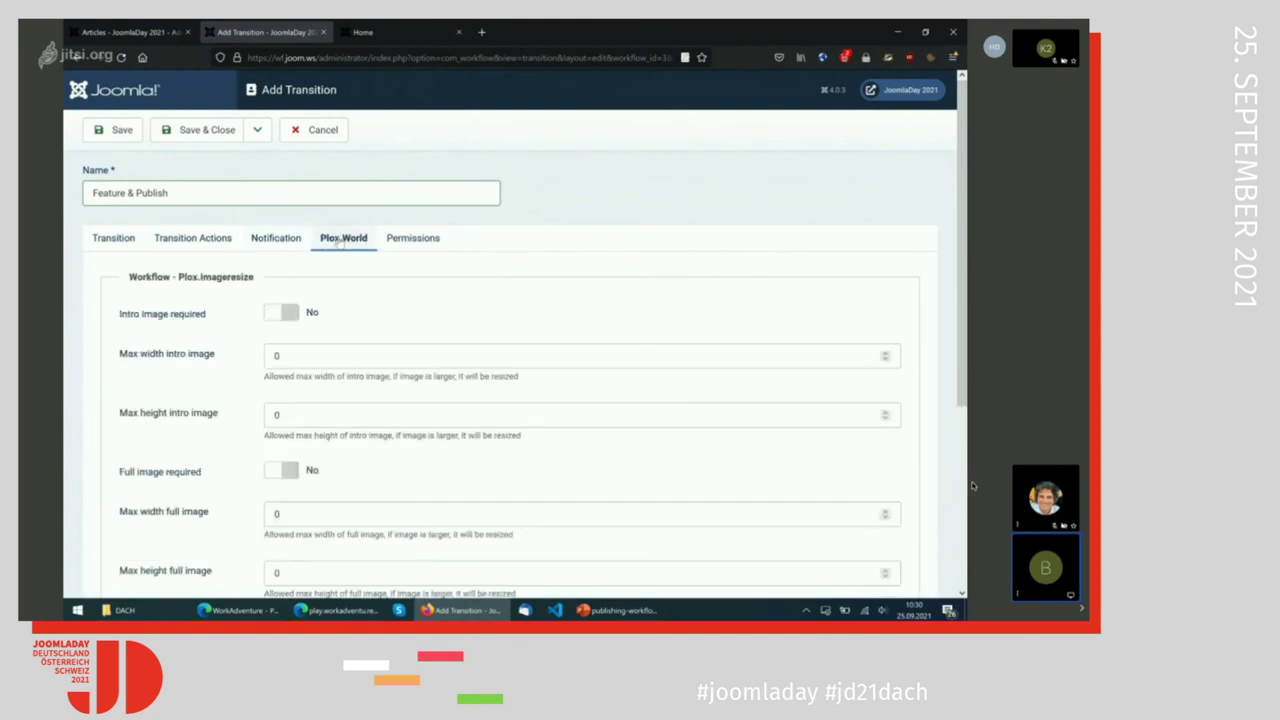
scroll(204, 406, down, 5)
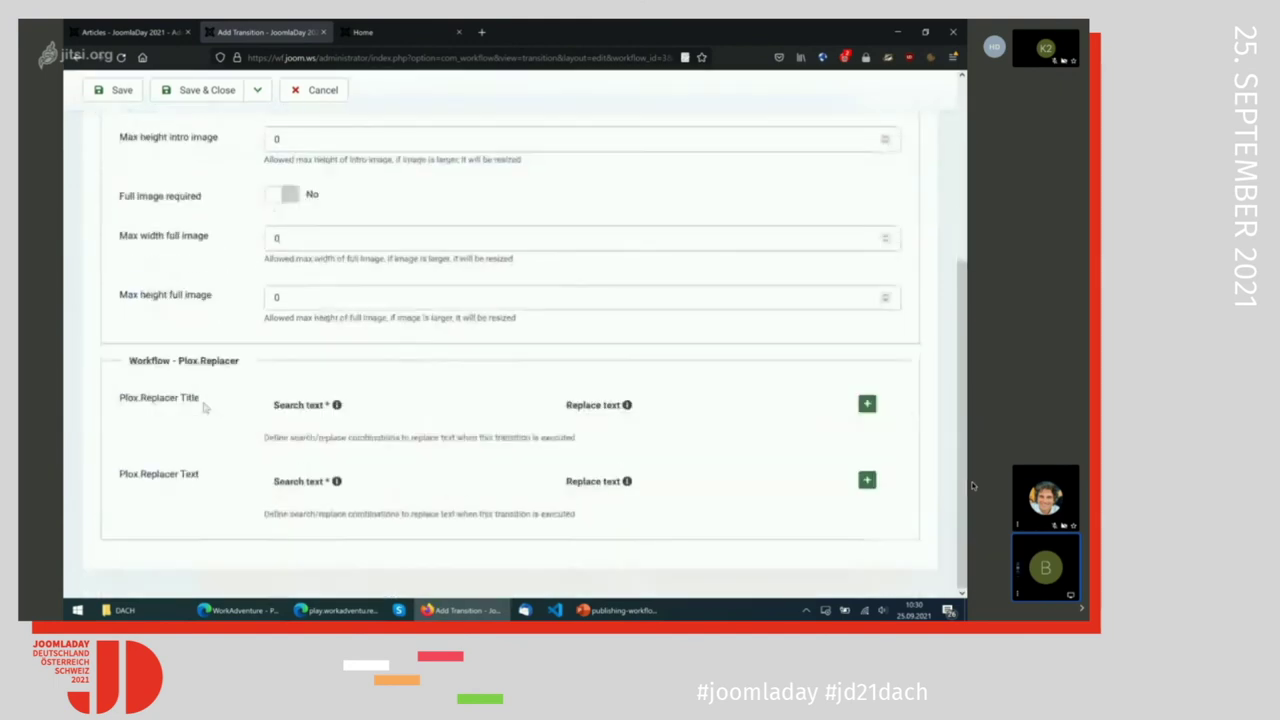
click(867, 403)
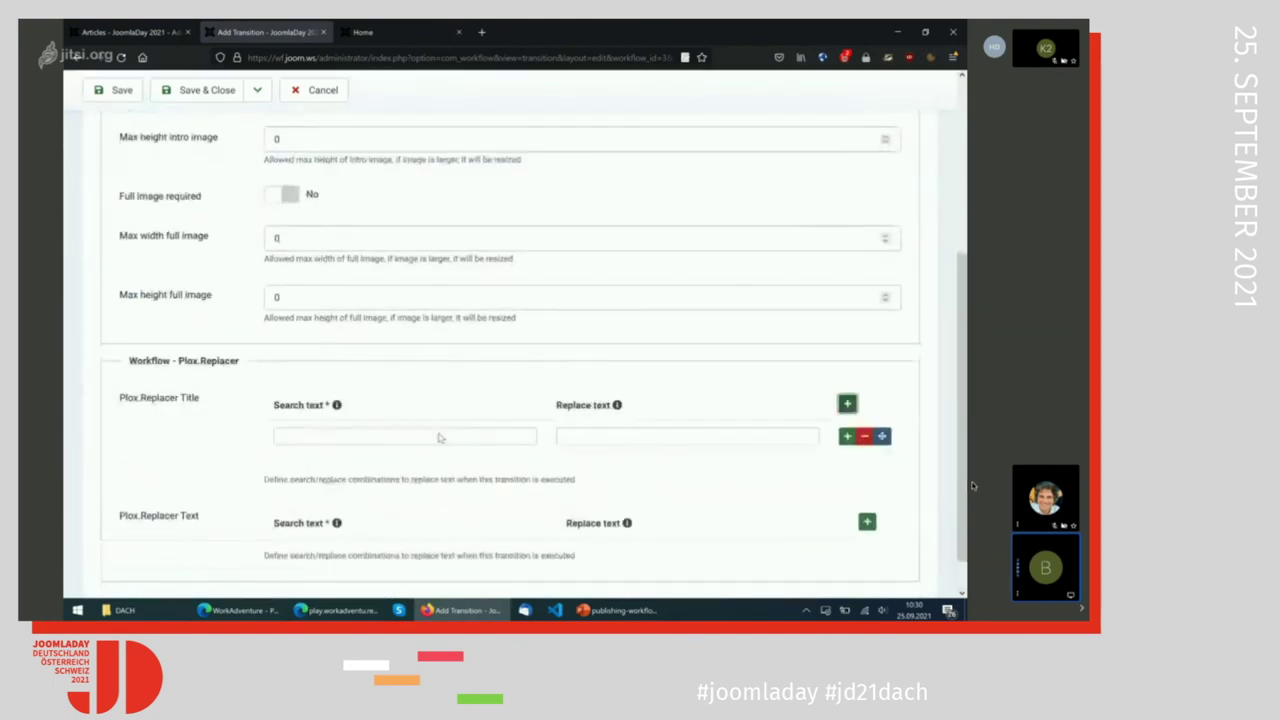
click(397, 436)
text([NEU])
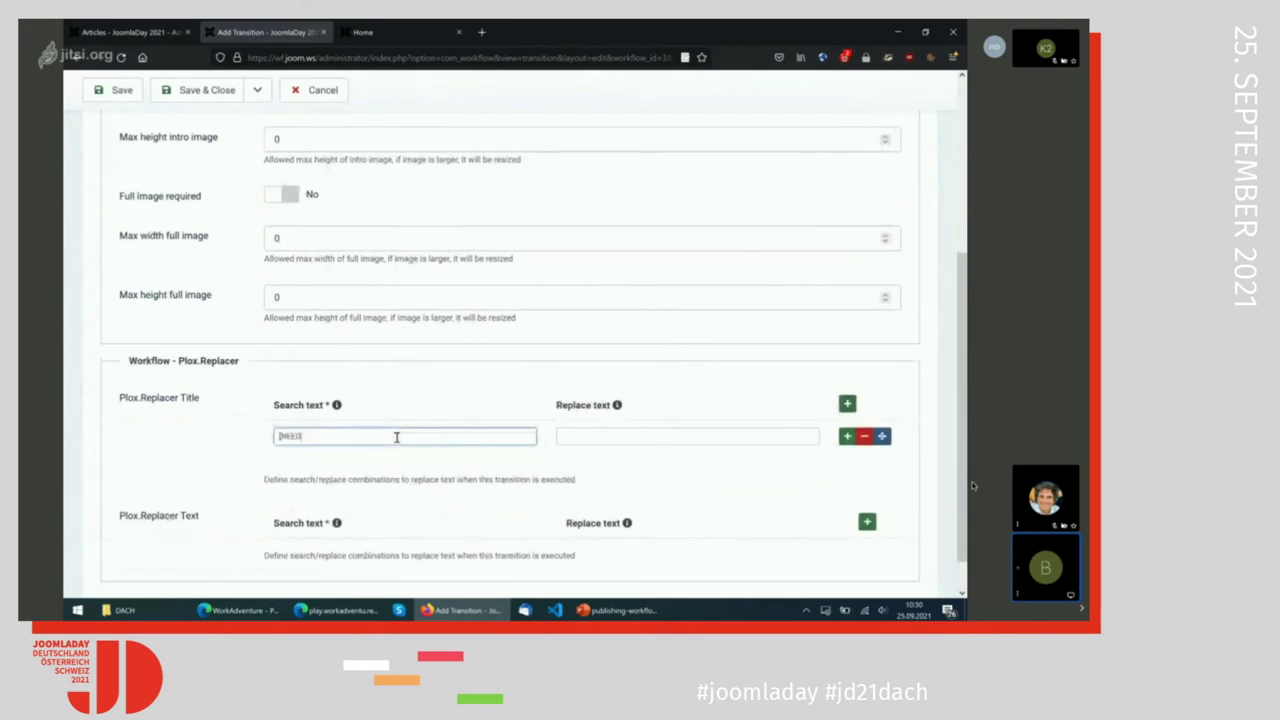
text(] PROOFREADING)
key(Tab)
click(396, 437)
click(568, 436)
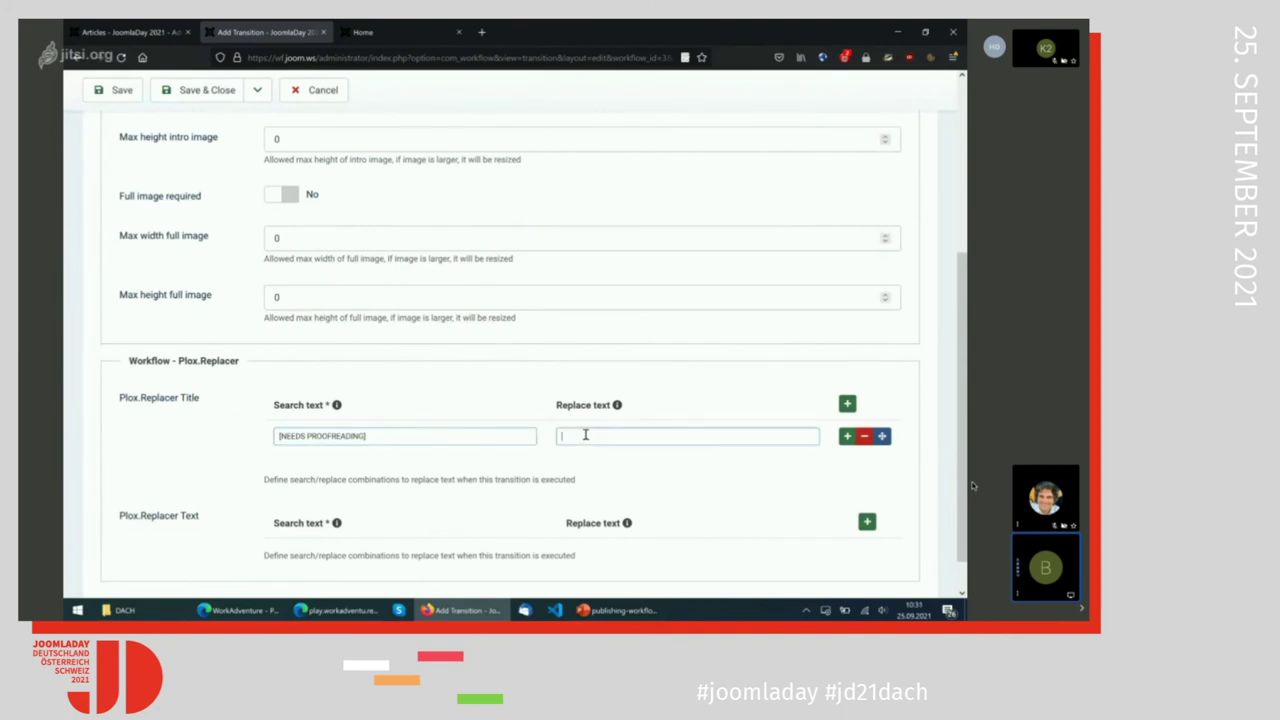
Save and close the Feature & Publish transition.
scroll(582, 436, up, 1)
scroll(587, 439, up, 2)
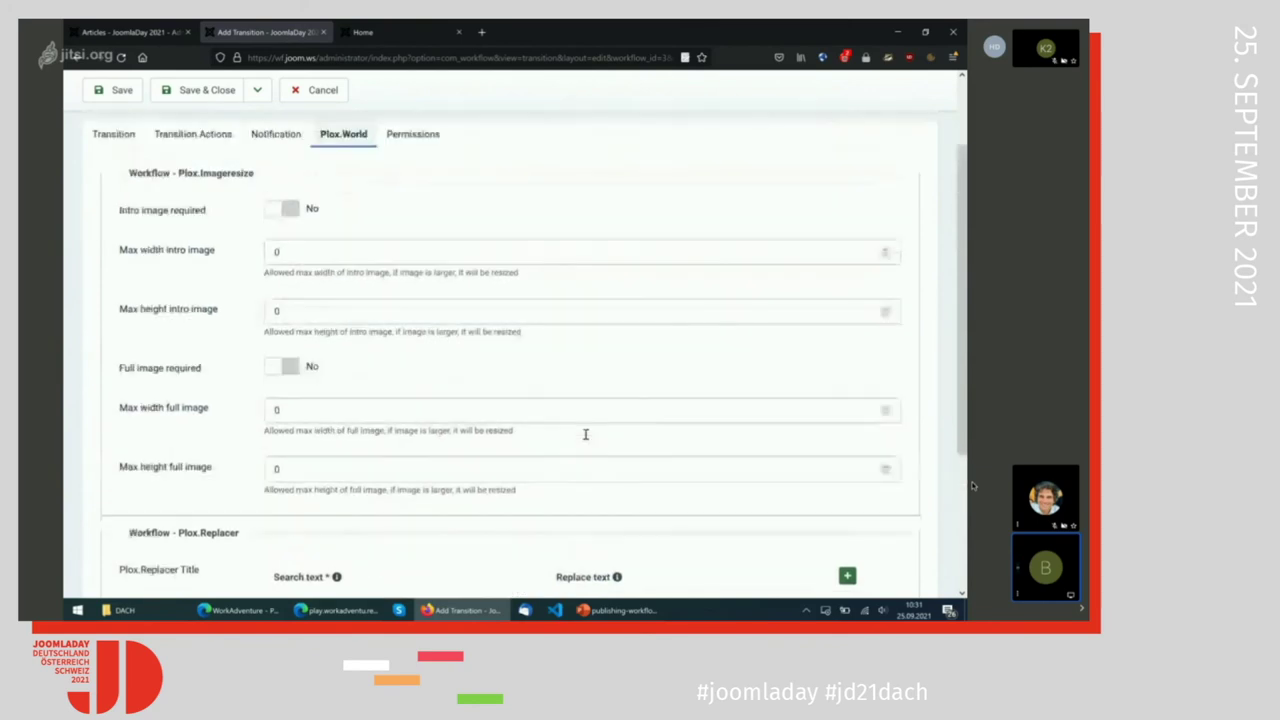
scroll(586, 434, up, 2)
click(208, 131)
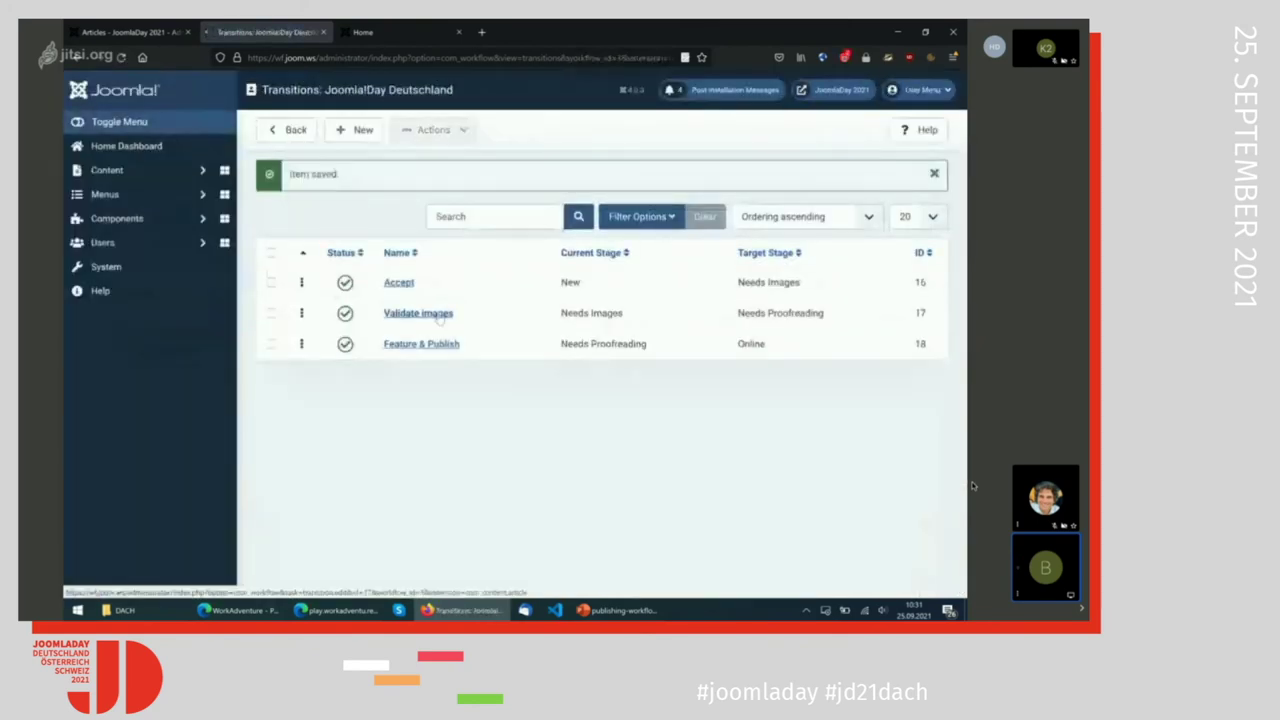
Check the Plox.Replacer title replacement text of the Validate images transition and close it without changes.
click(439, 320)
click(342, 240)
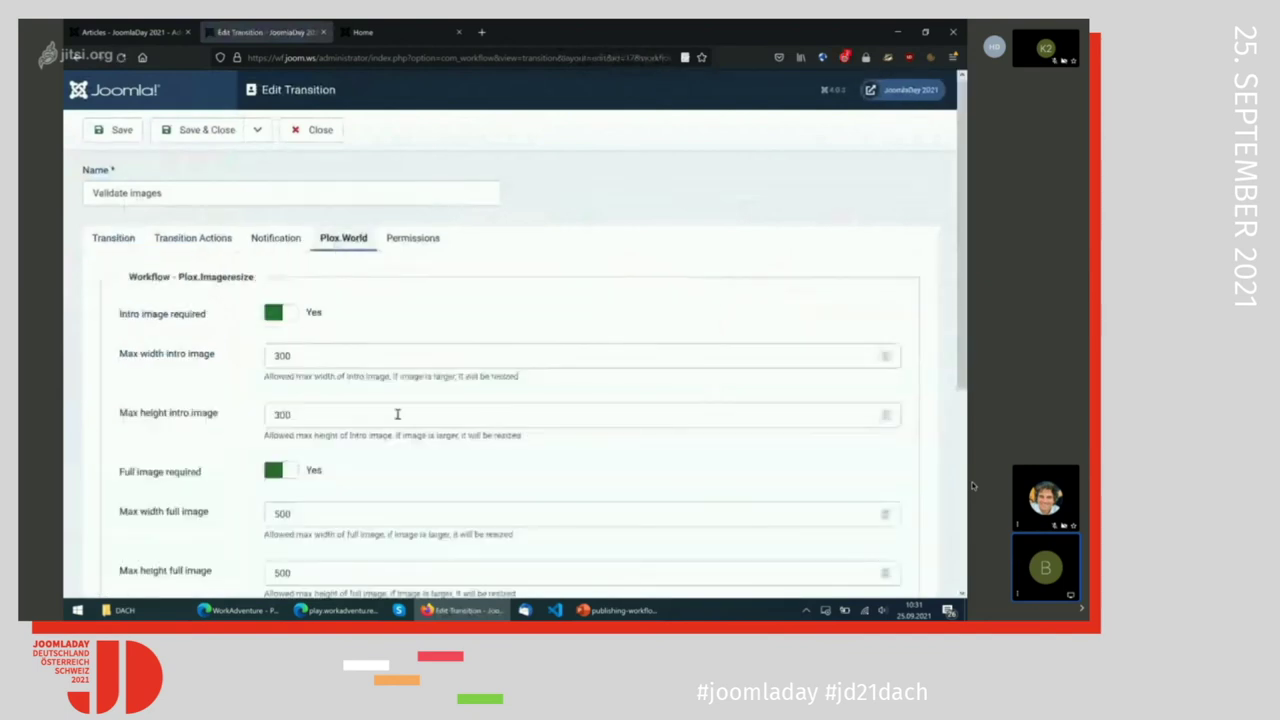
scroll(397, 414, down, 1)
scroll(397, 414, down, 3)
click(680, 394)
triple_click(672, 393)
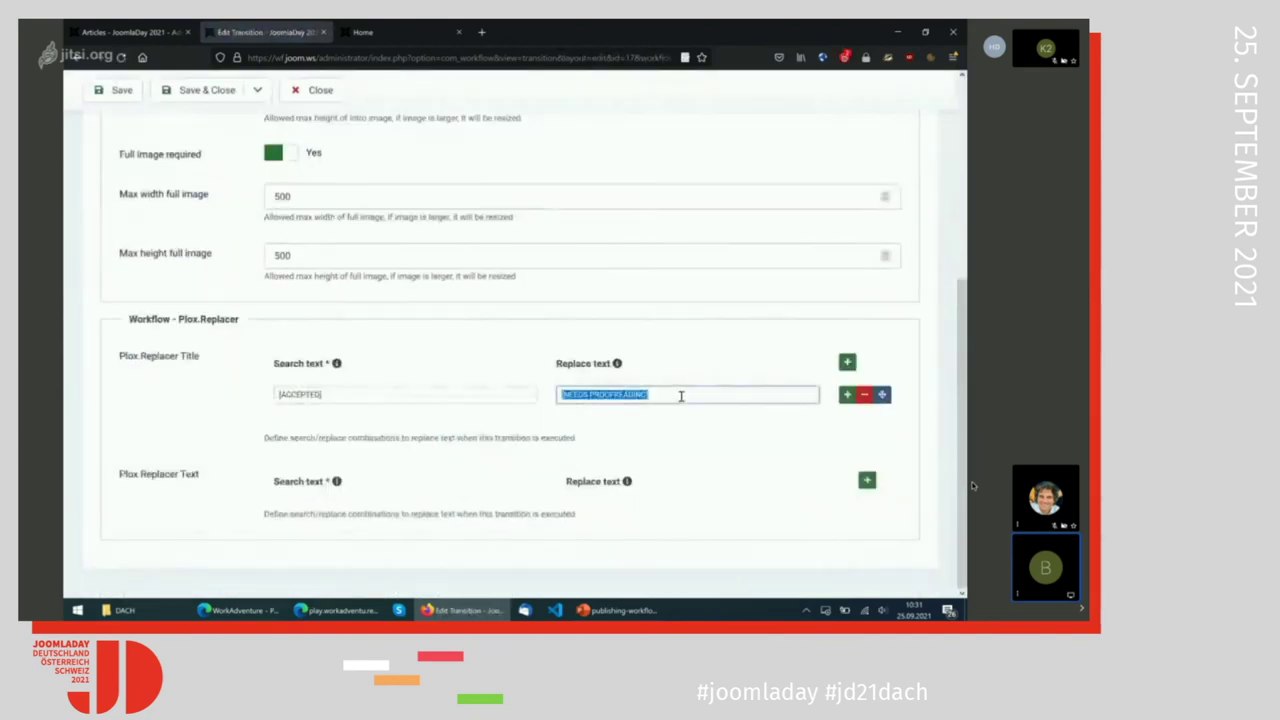
scroll(665, 393, up, 4)
click(310, 126)
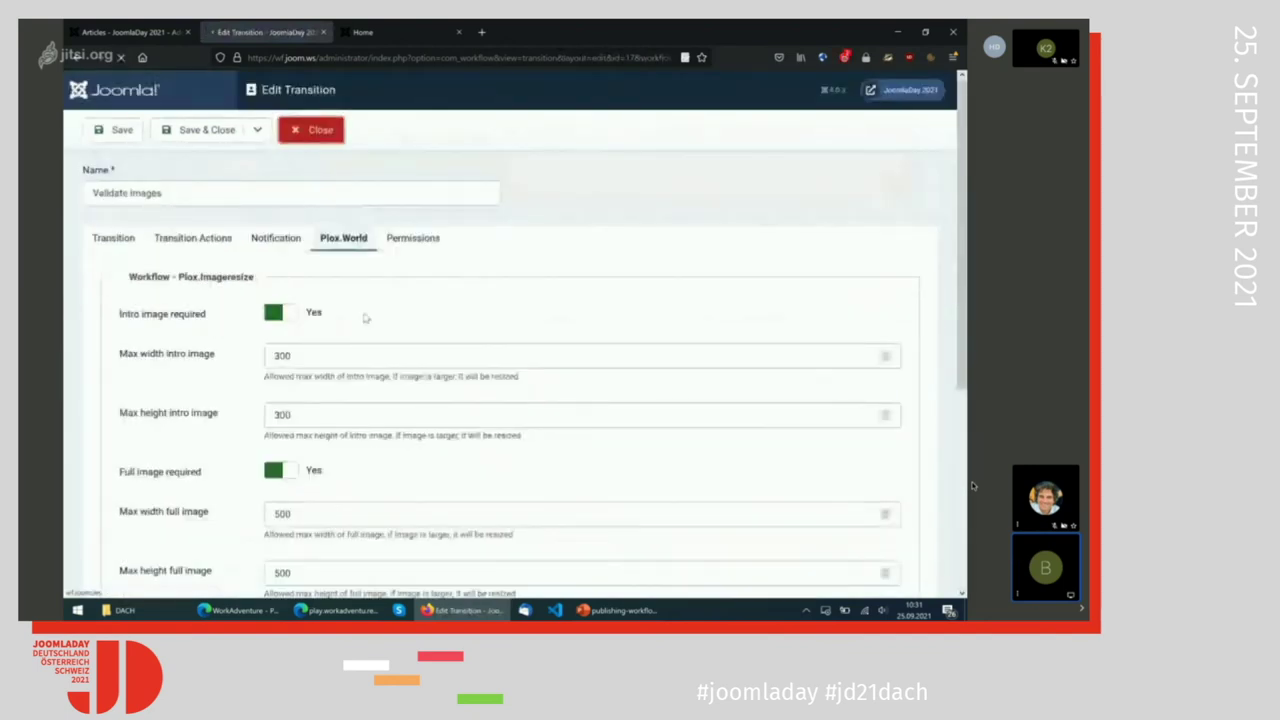
Make sure the Feature & Publish transition's title search text is [NEEDS PROOFREADING], and save and close the transition.
click(421, 302)
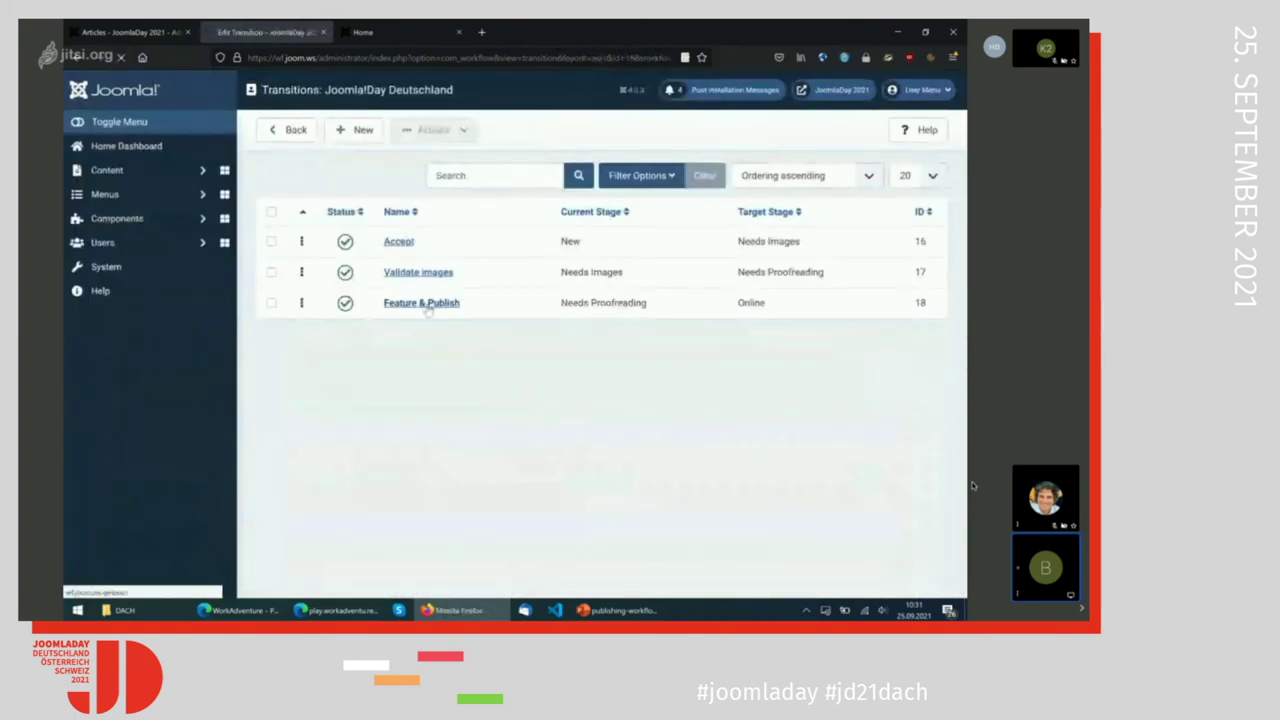
click(334, 244)
scroll(364, 487, down, 3)
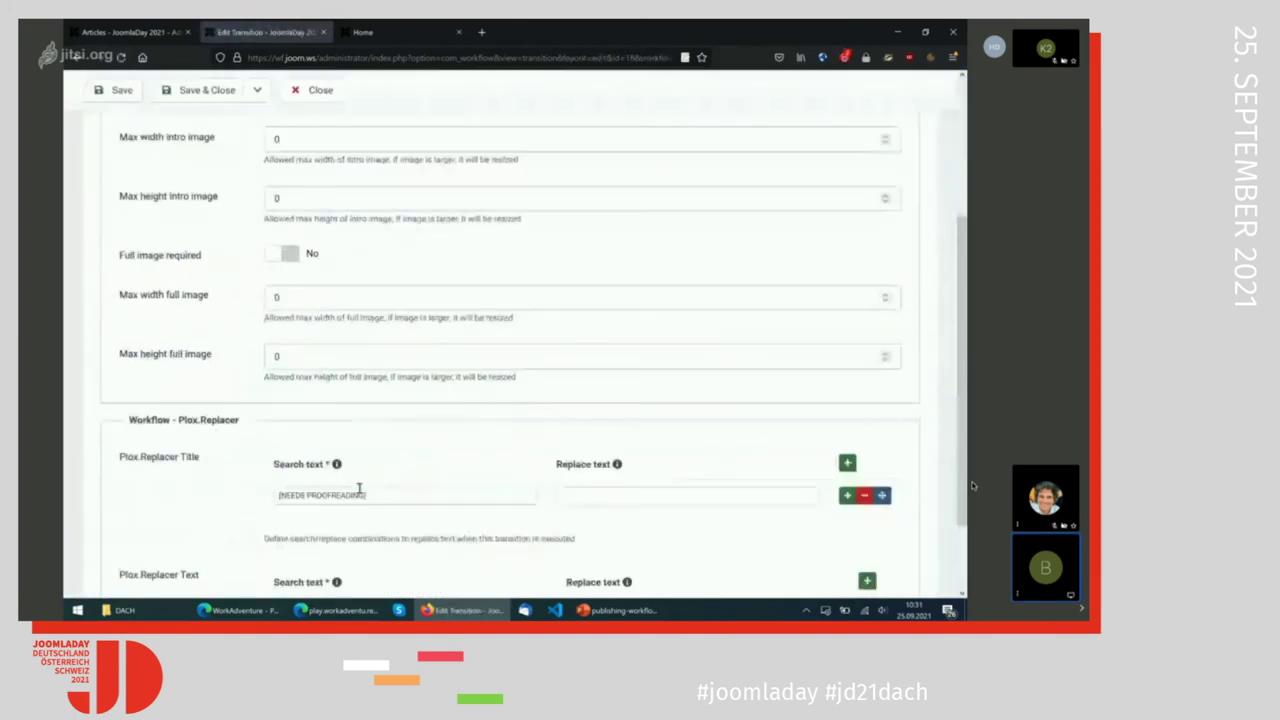
triple_click(364, 488)
click(366, 488)
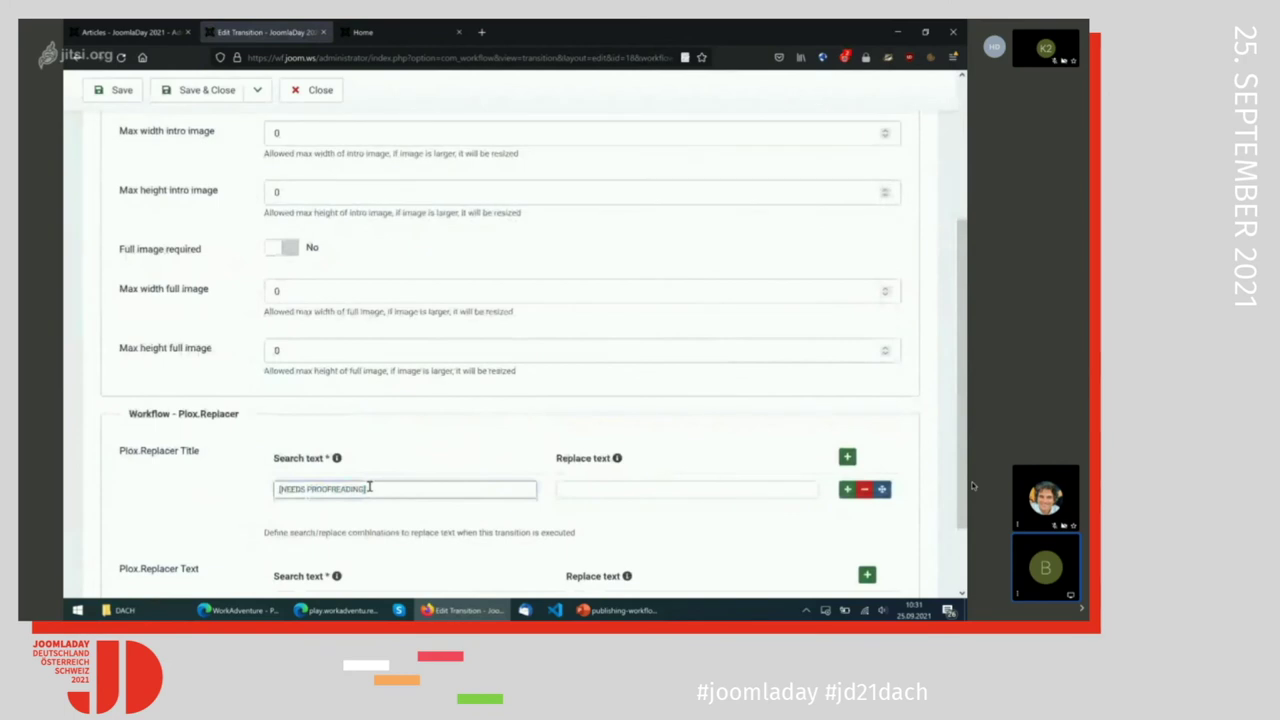
scroll(369, 486, up, 3)
click(200, 110)
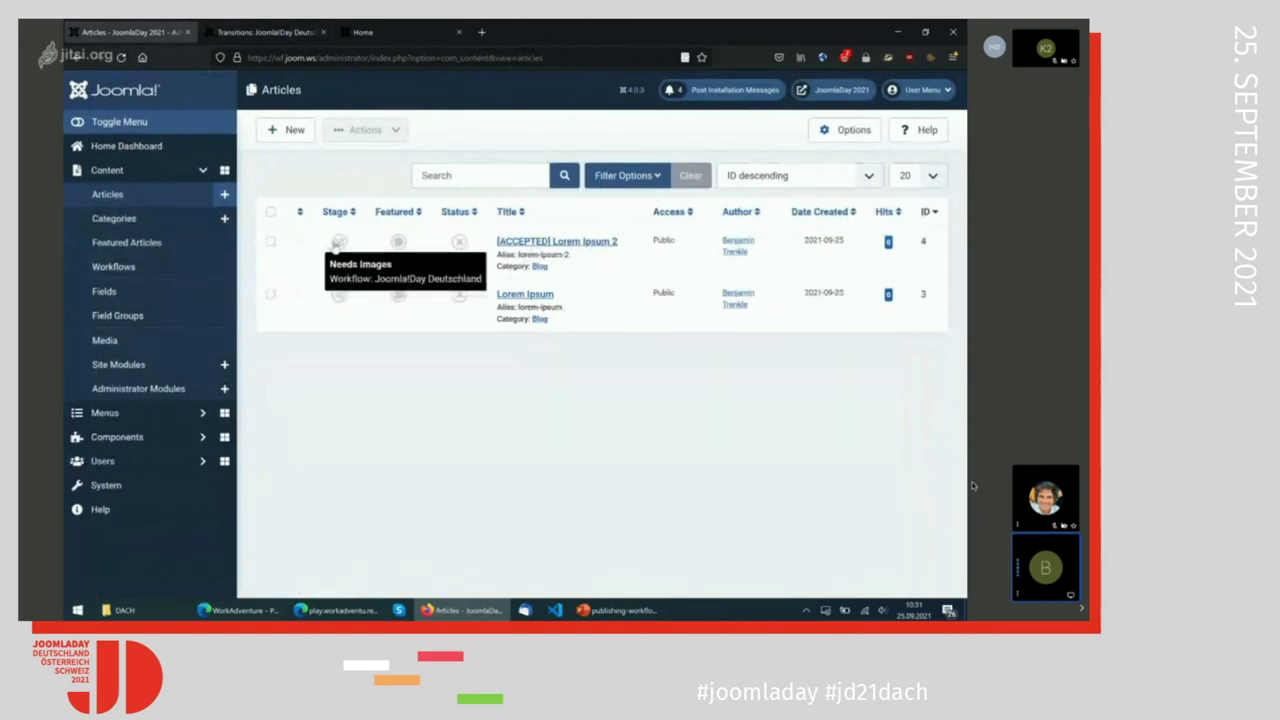
Try to run the Validate images transition on the [ACCEPTED] Lorem Ipsum 2 article and read the feedback.
click(340, 243)
click(347, 250)
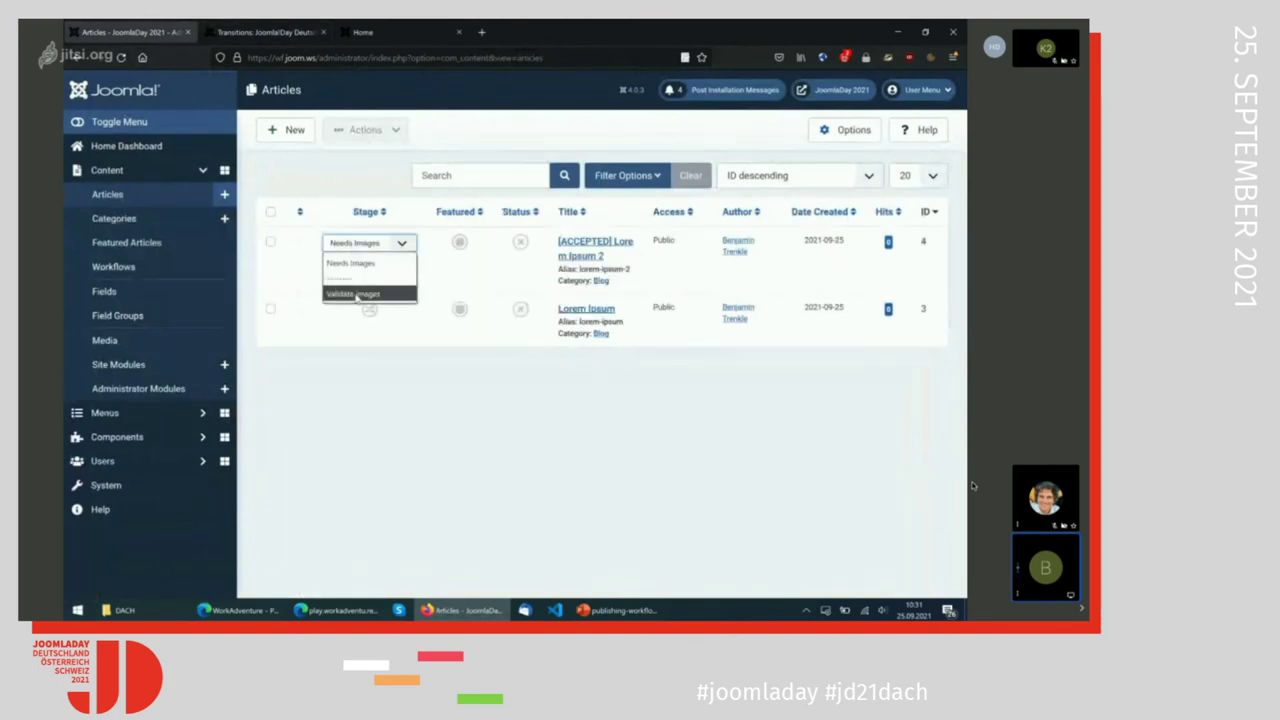
click(355, 296)
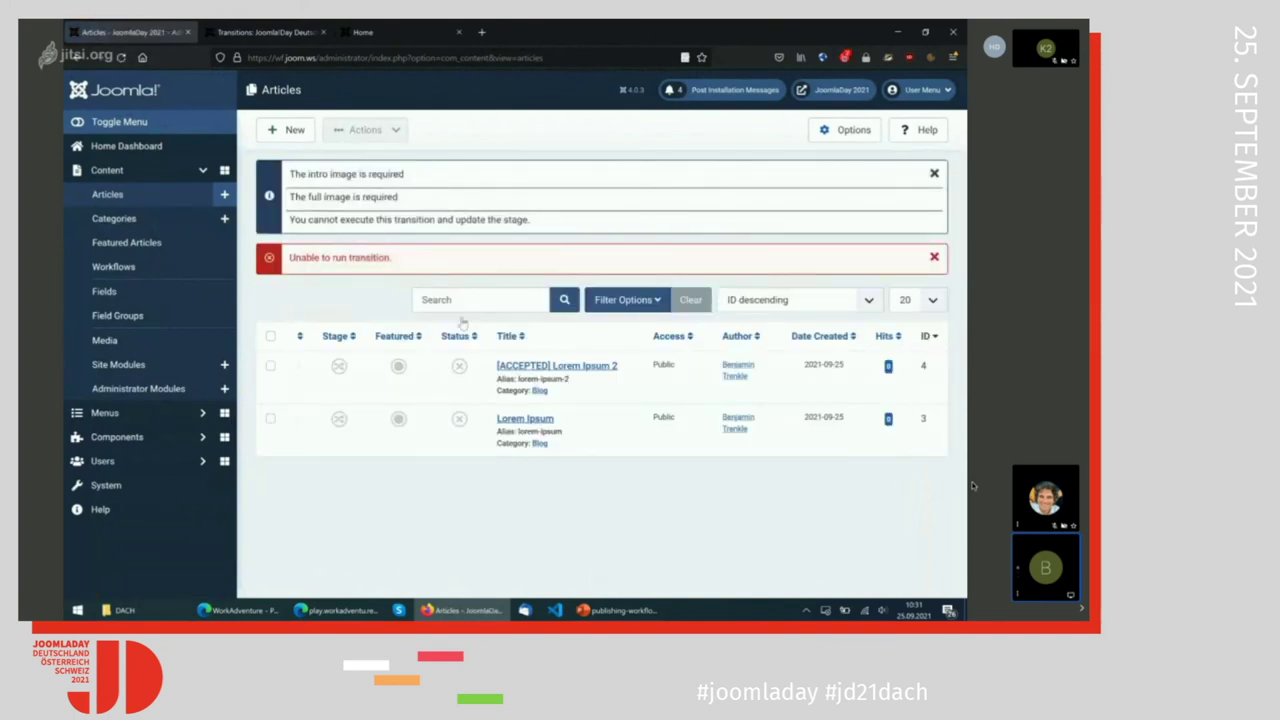
drag(332, 176, 290, 172)
double_click(316, 197)
click(322, 224)
In the [ACCEPTED] Lorem Ipsum 2 article, compare the demo folder images' dimensions and set coffee.jpg as the intro image.
click(575, 368)
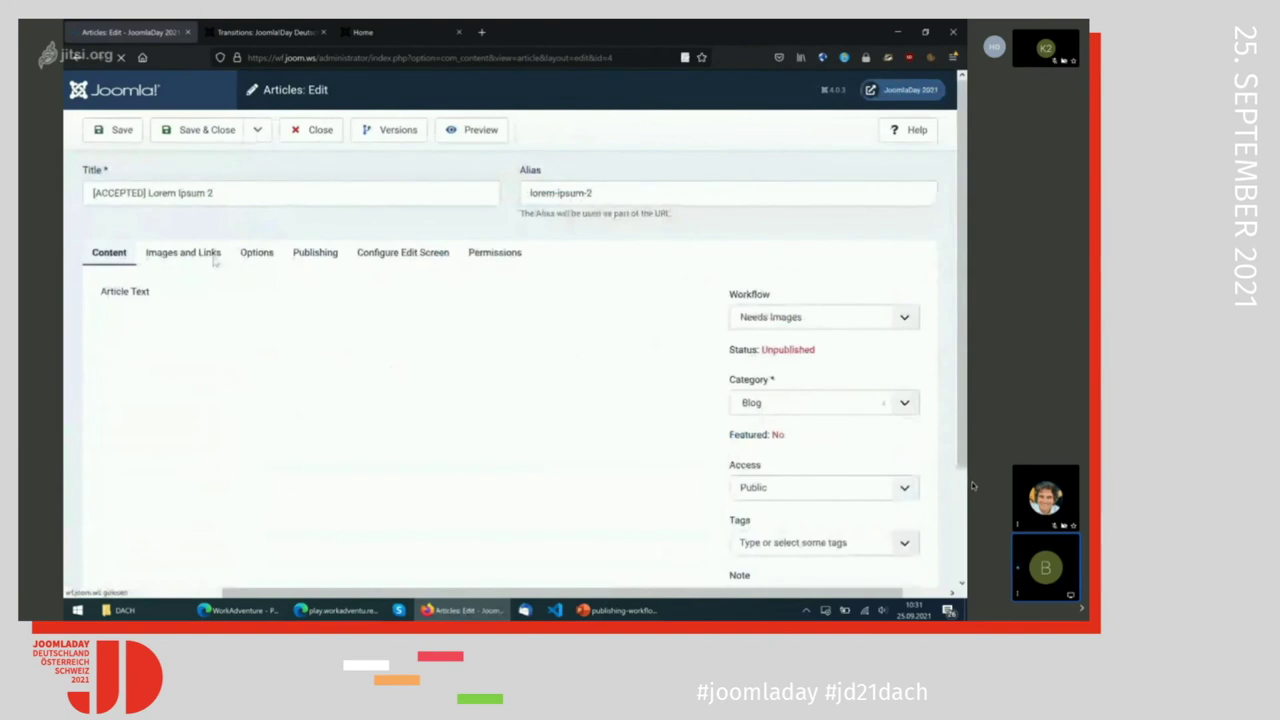
click(214, 258)
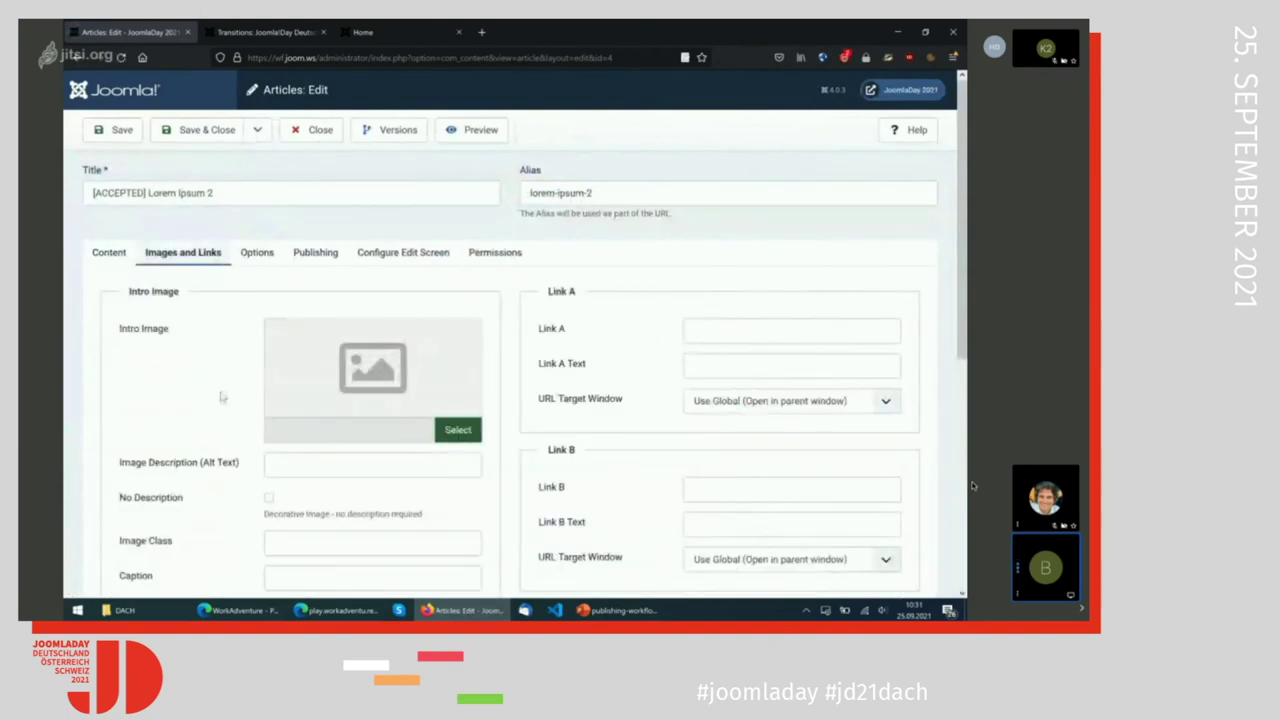
scroll(222, 397, down, 2)
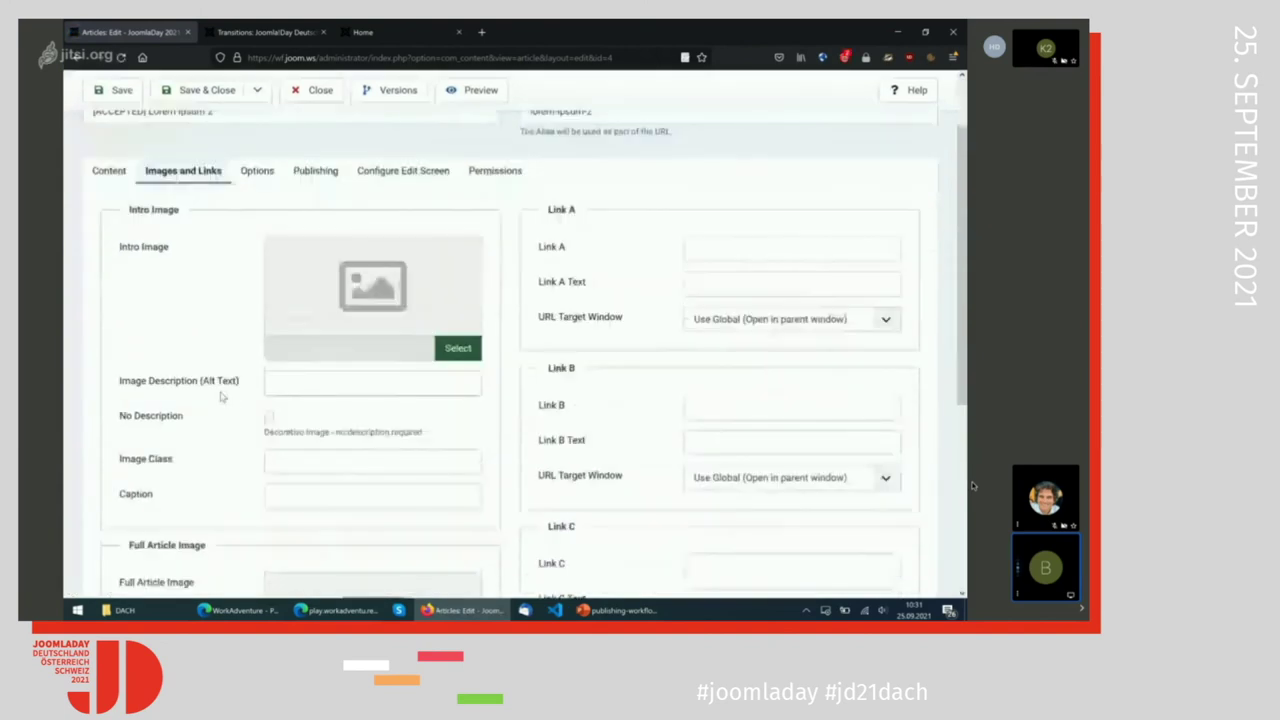
click(468, 350)
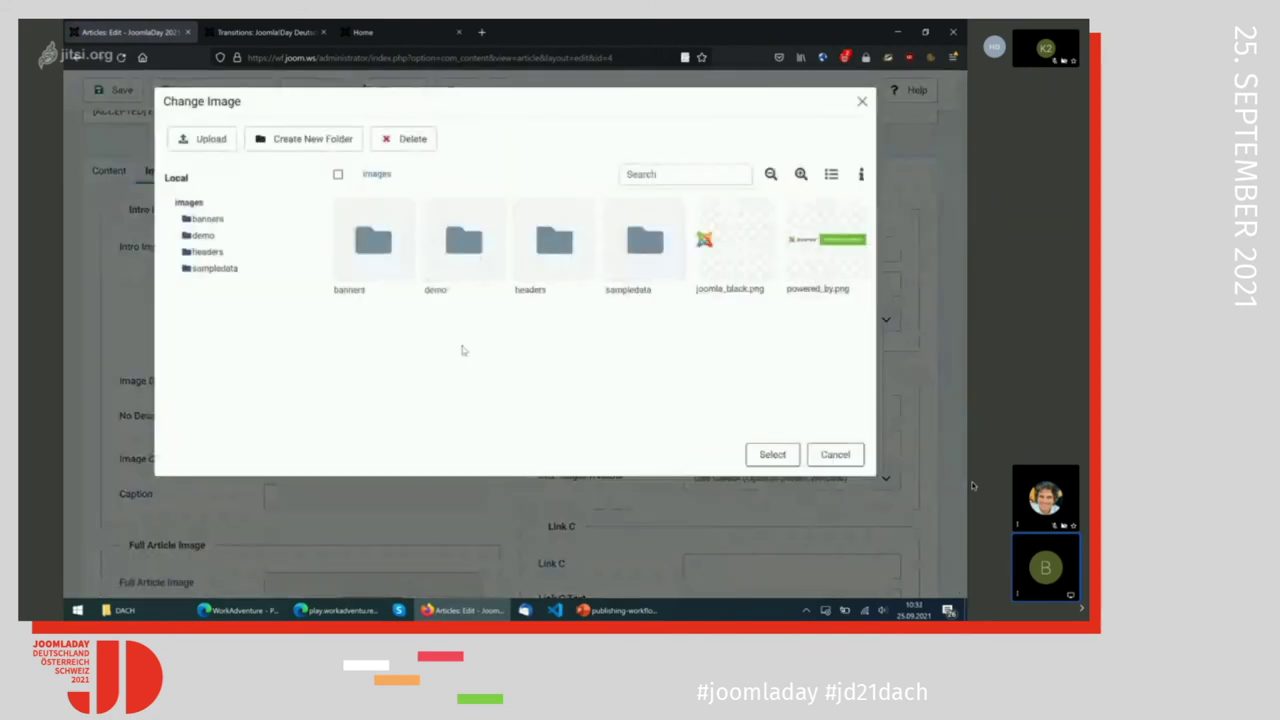
double_click(464, 243)
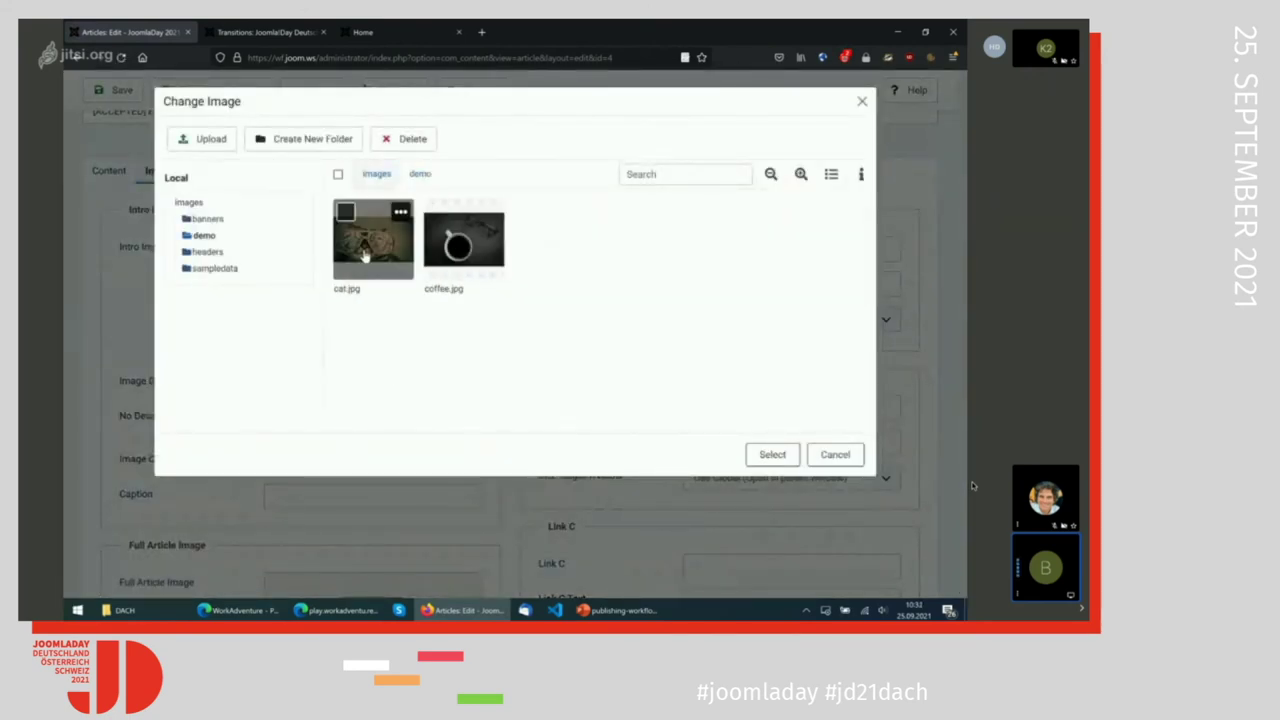
click(436, 214)
click(861, 174)
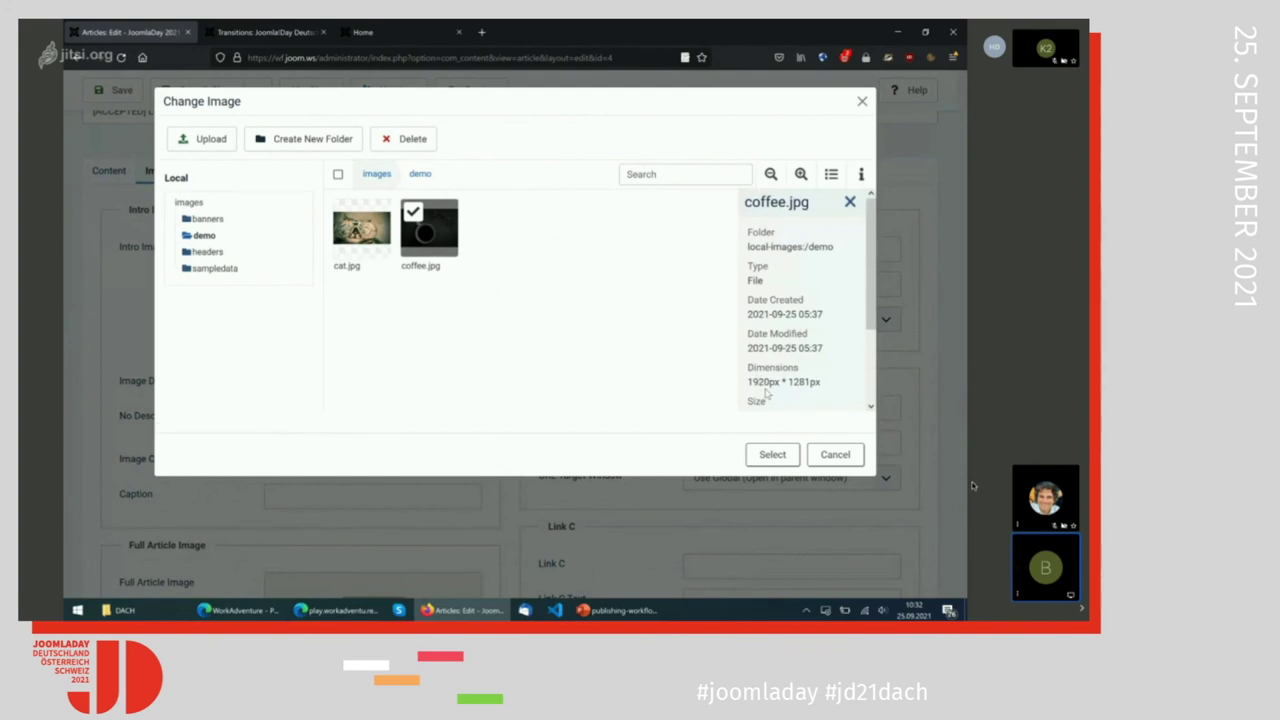
click(661, 339)
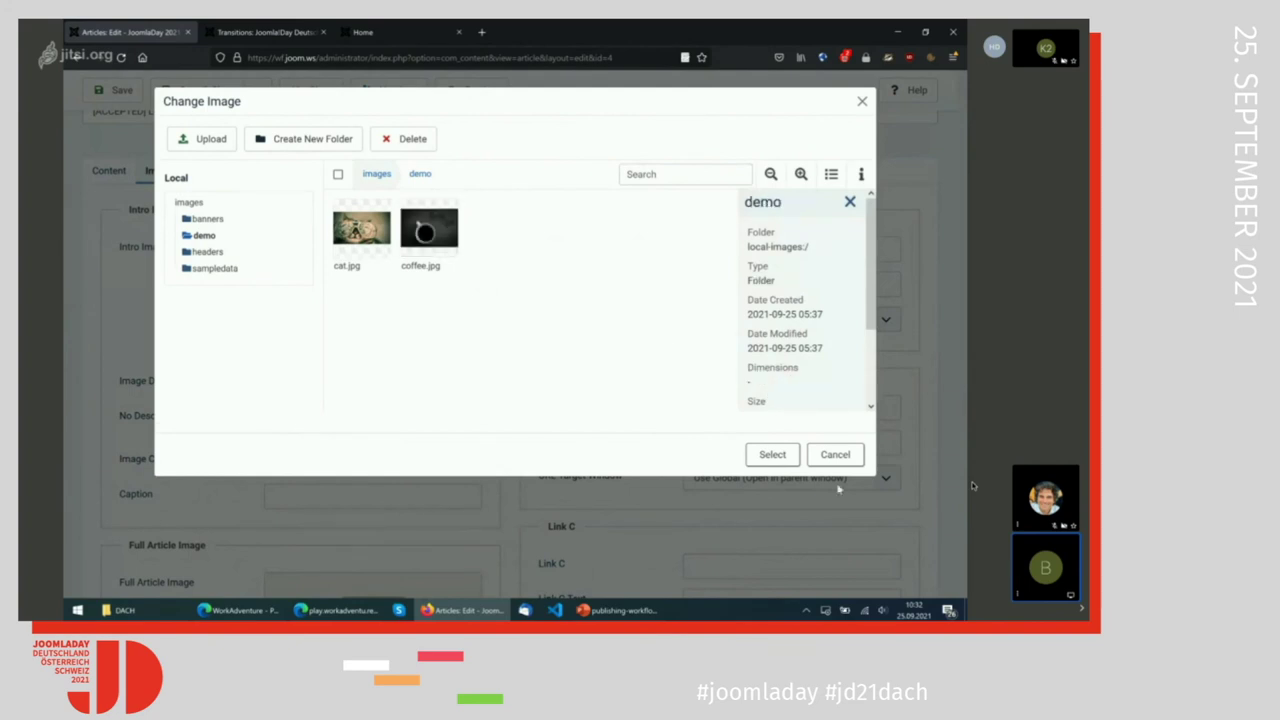
click(362, 230)
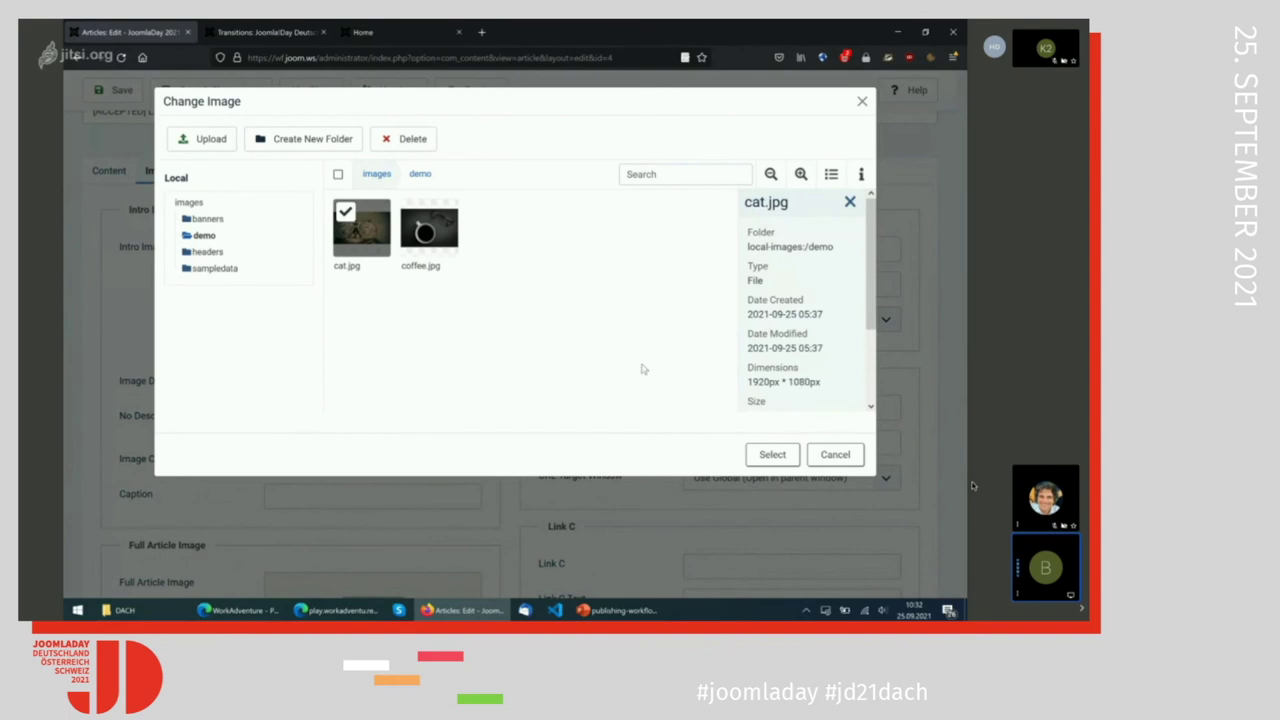
click(429, 228)
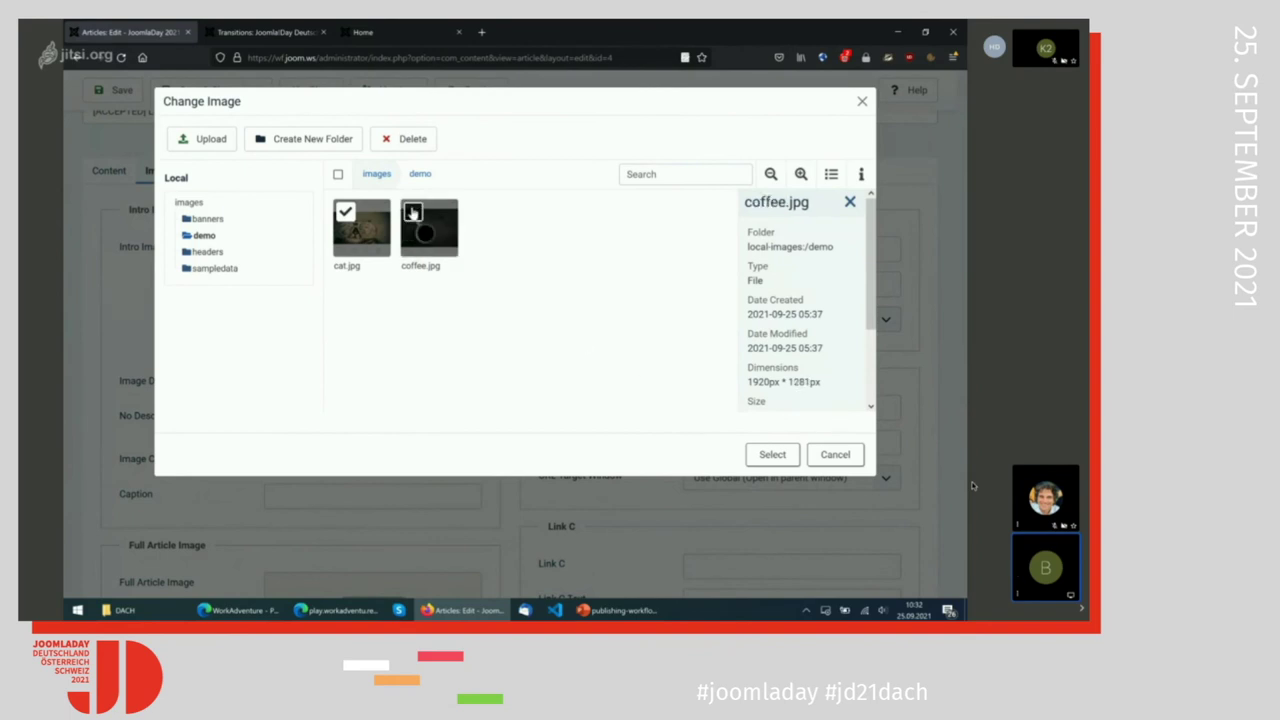
click(771, 458)
Set cat.jpg from the demo folder as the full article image and save the article.
scroll(728, 446, down, 3)
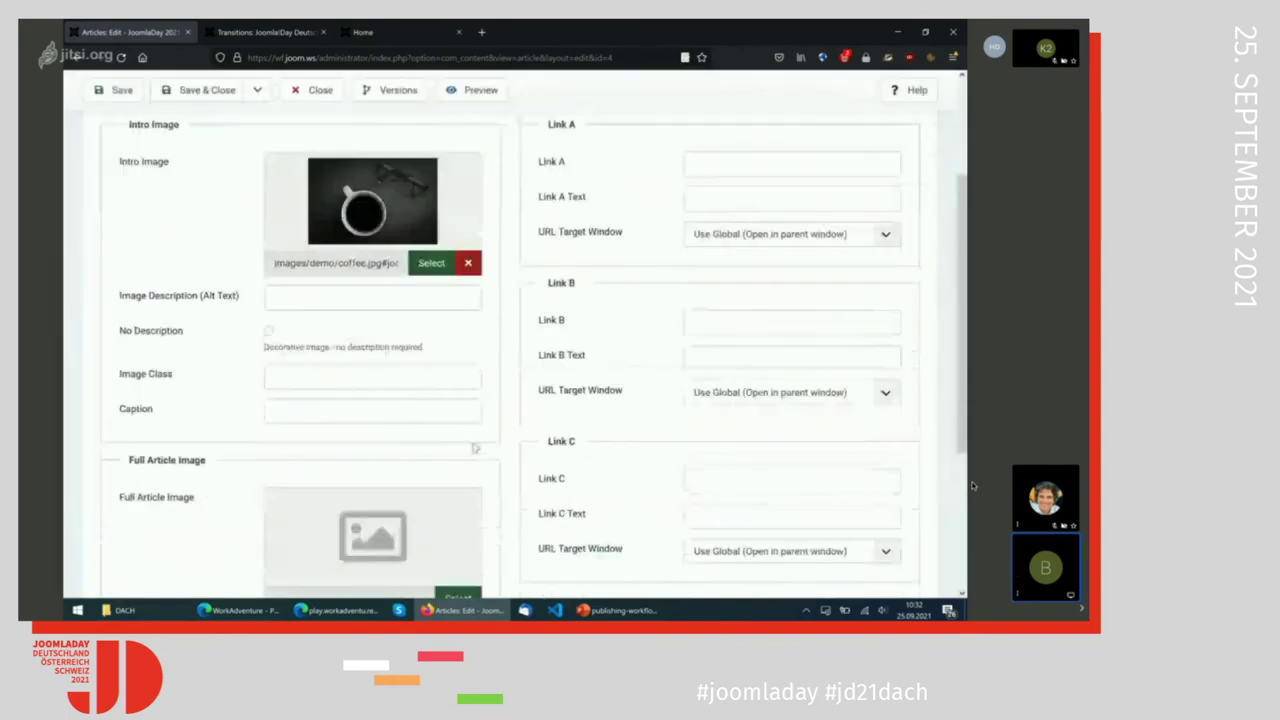
click(440, 533)
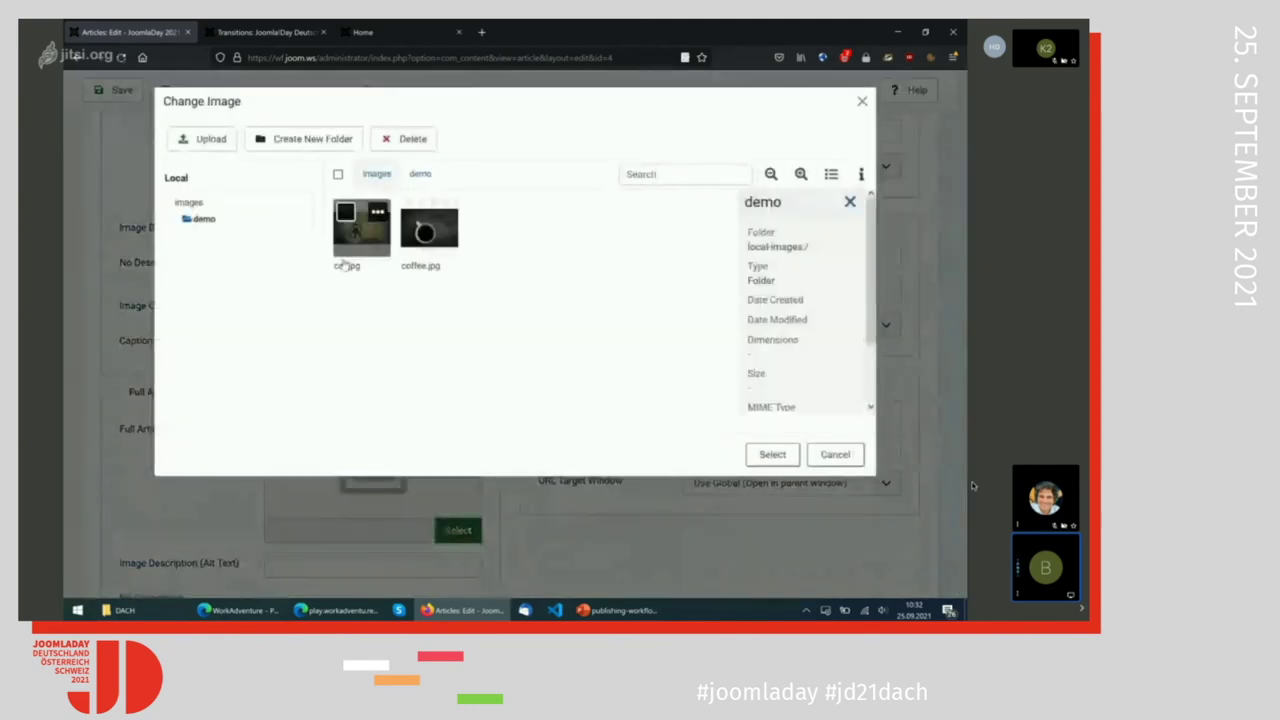
click(346, 224)
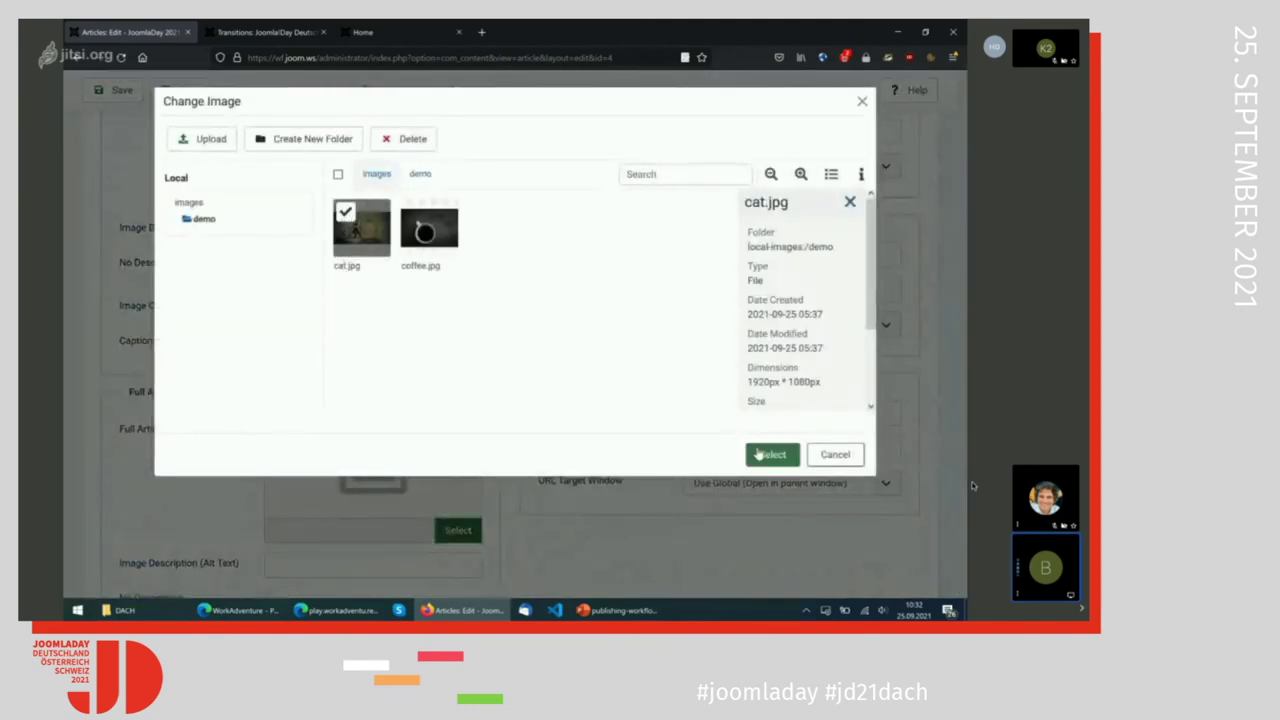
click(772, 454)
scroll(563, 412, up, 3)
scroll(567, 412, up, 1)
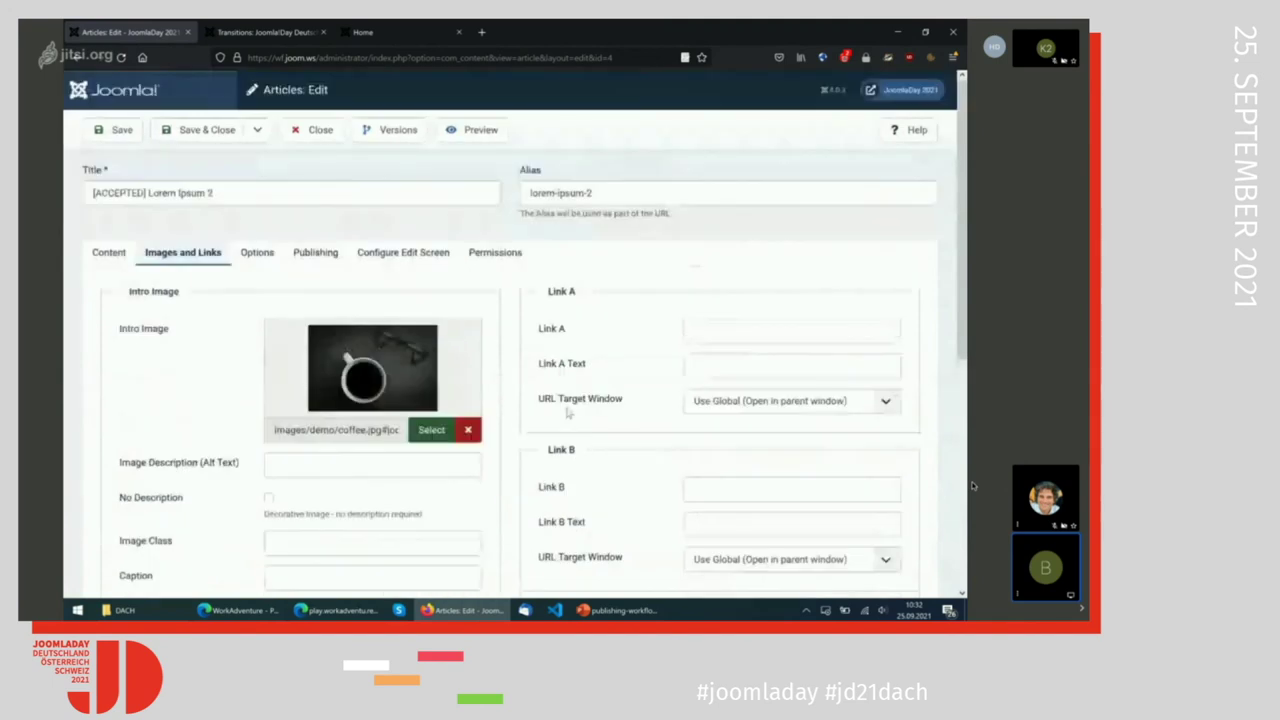
click(122, 259)
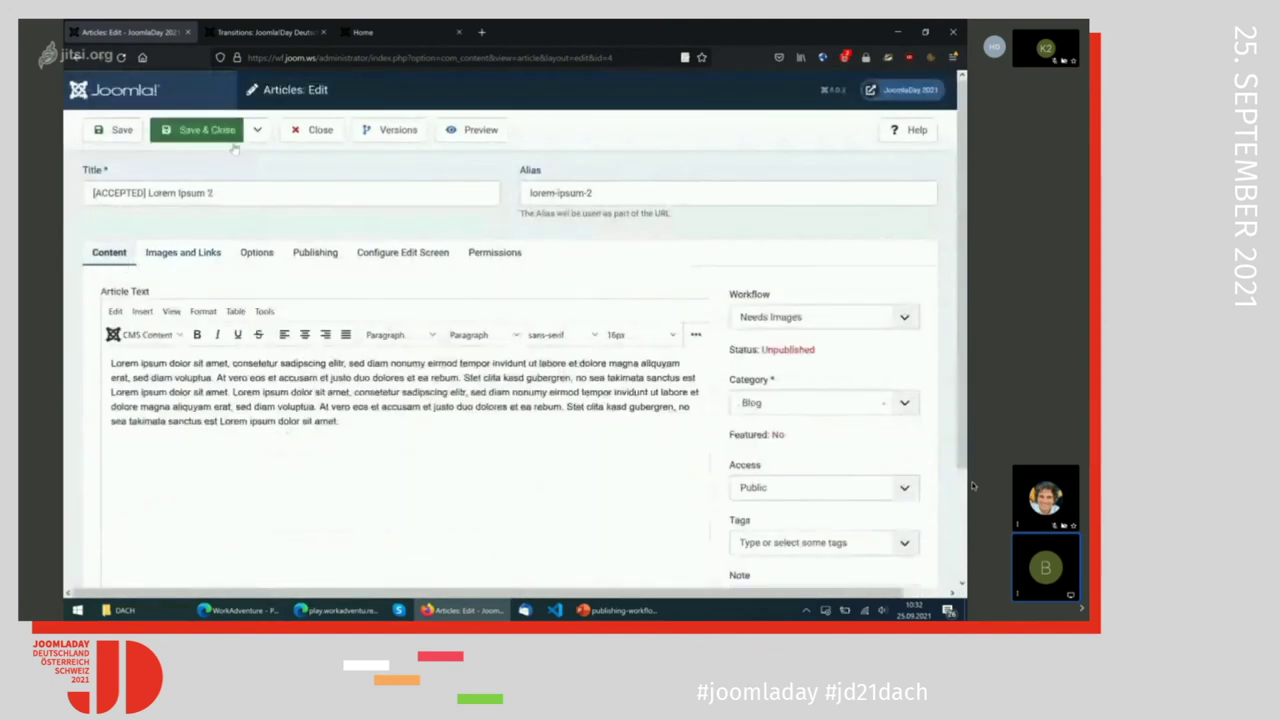
click(122, 130)
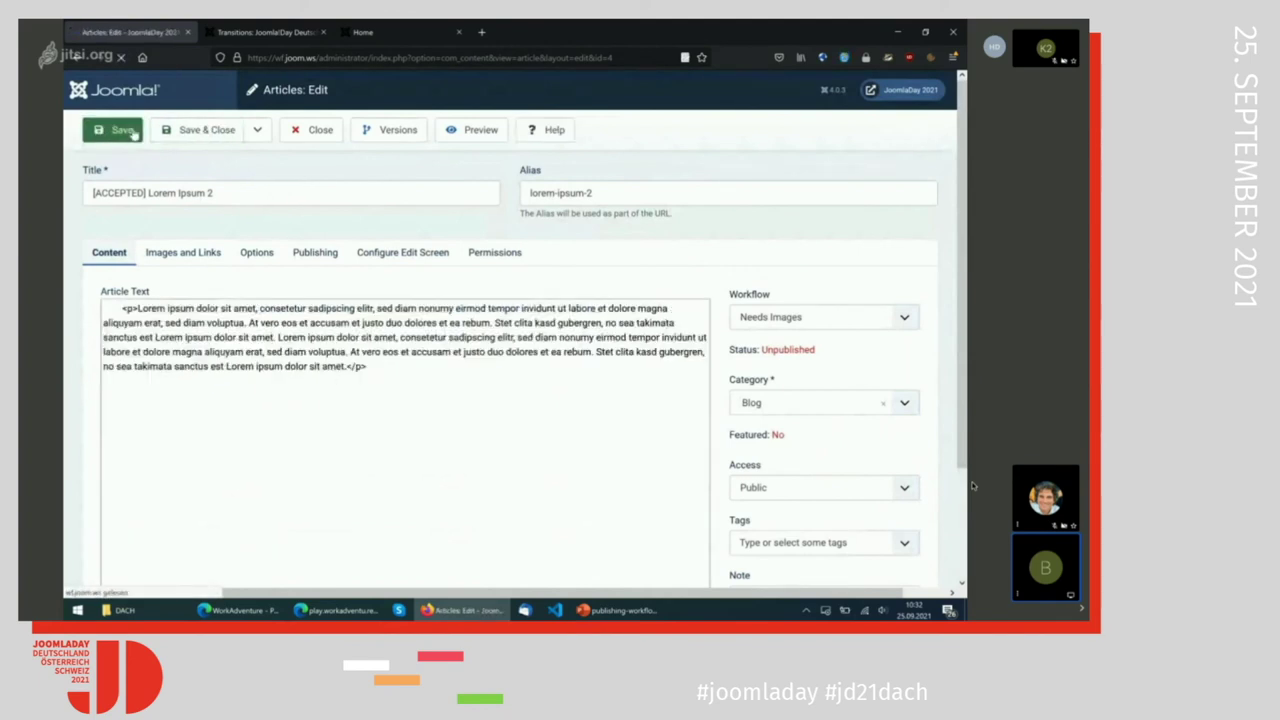
Create a new transition named Feature in the Joomla!Day Deutschland workflow with its featuring state set to Yes.
click(286, 33)
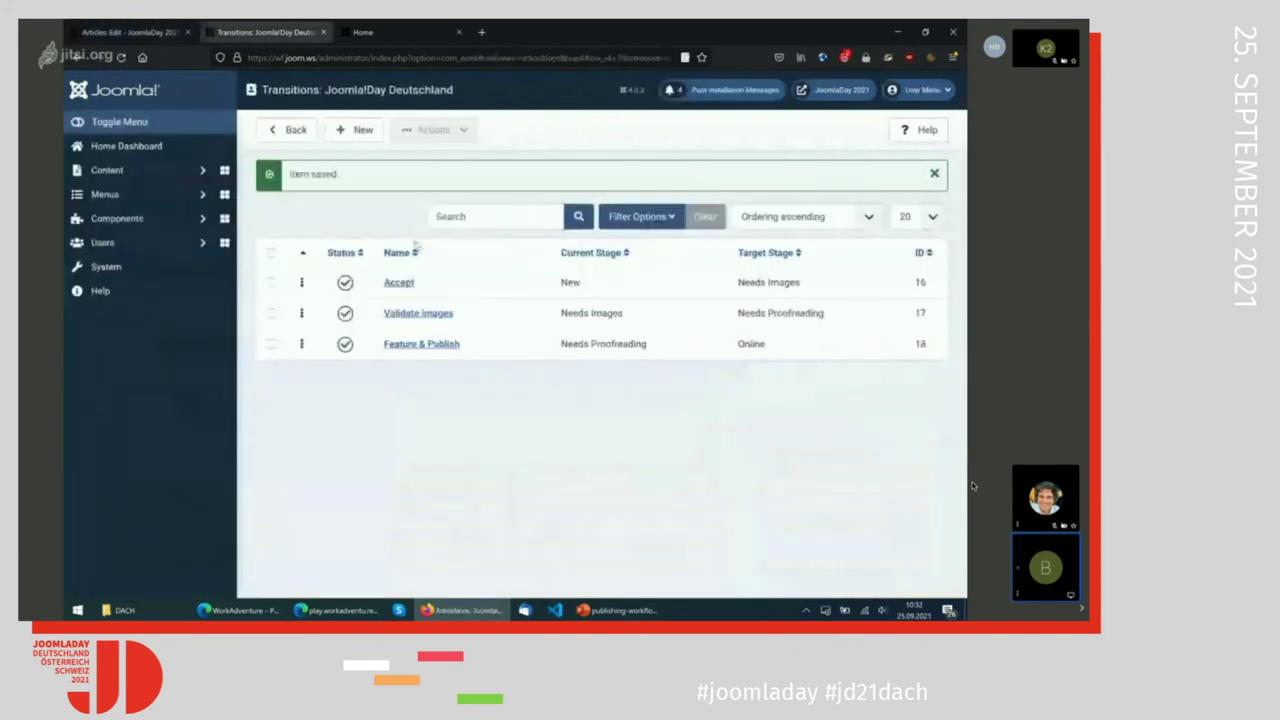
click(365, 129)
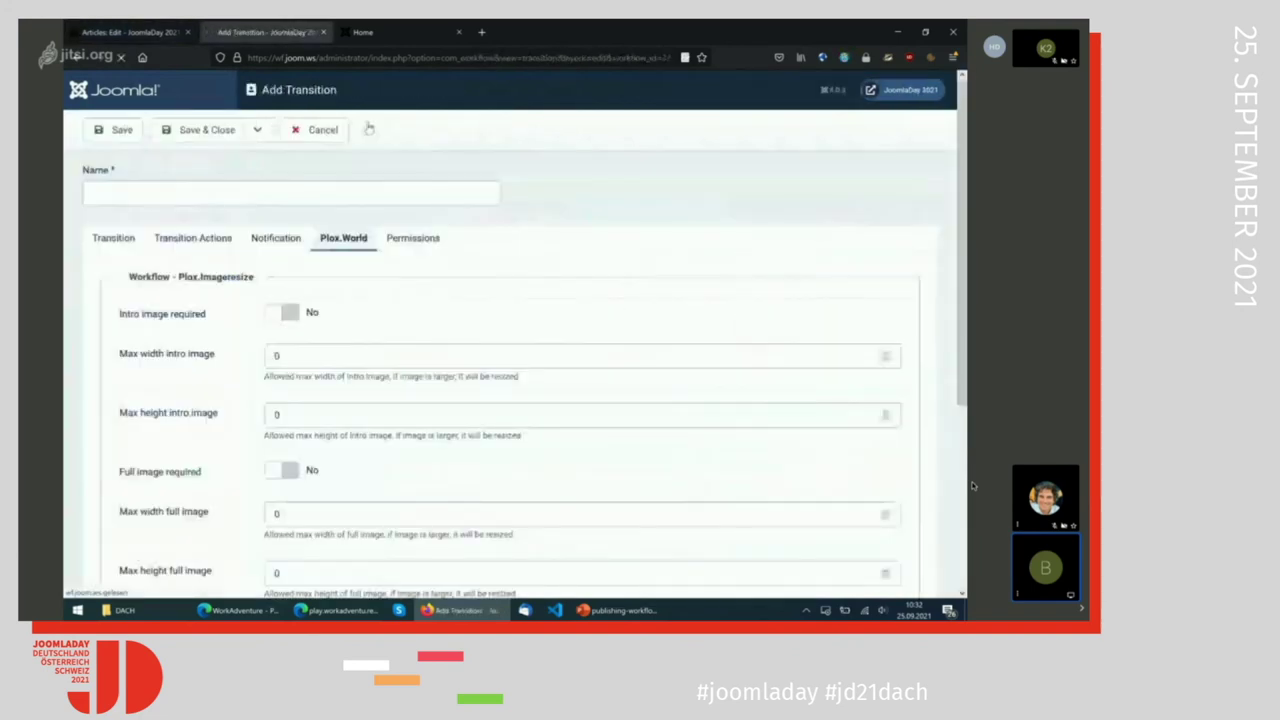
click(237, 196)
text(Feat)
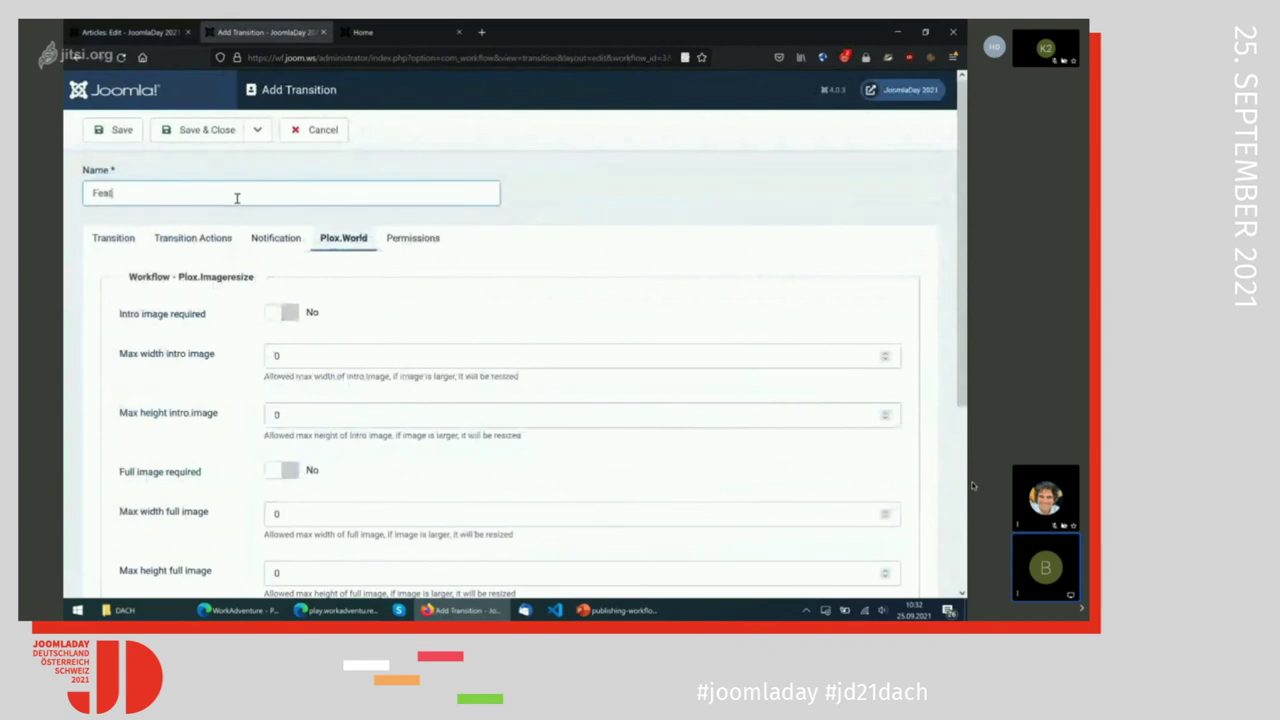
text(ure)
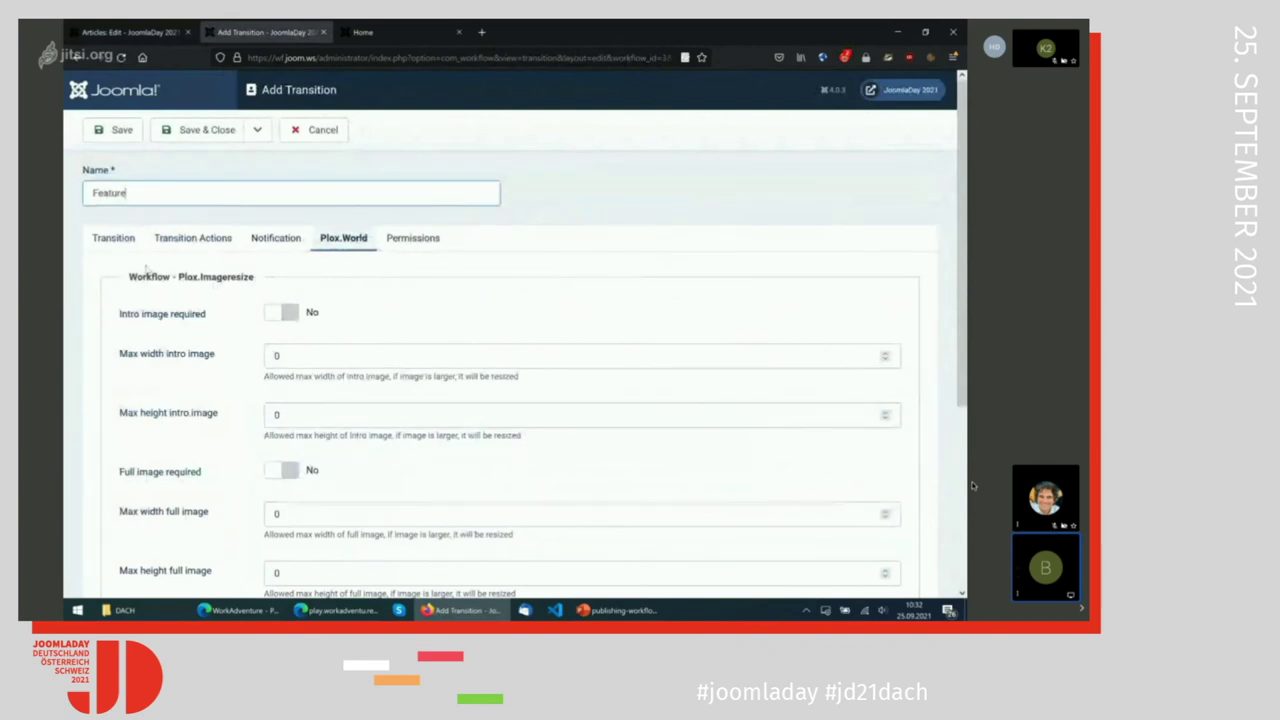
click(192, 239)
click(310, 378)
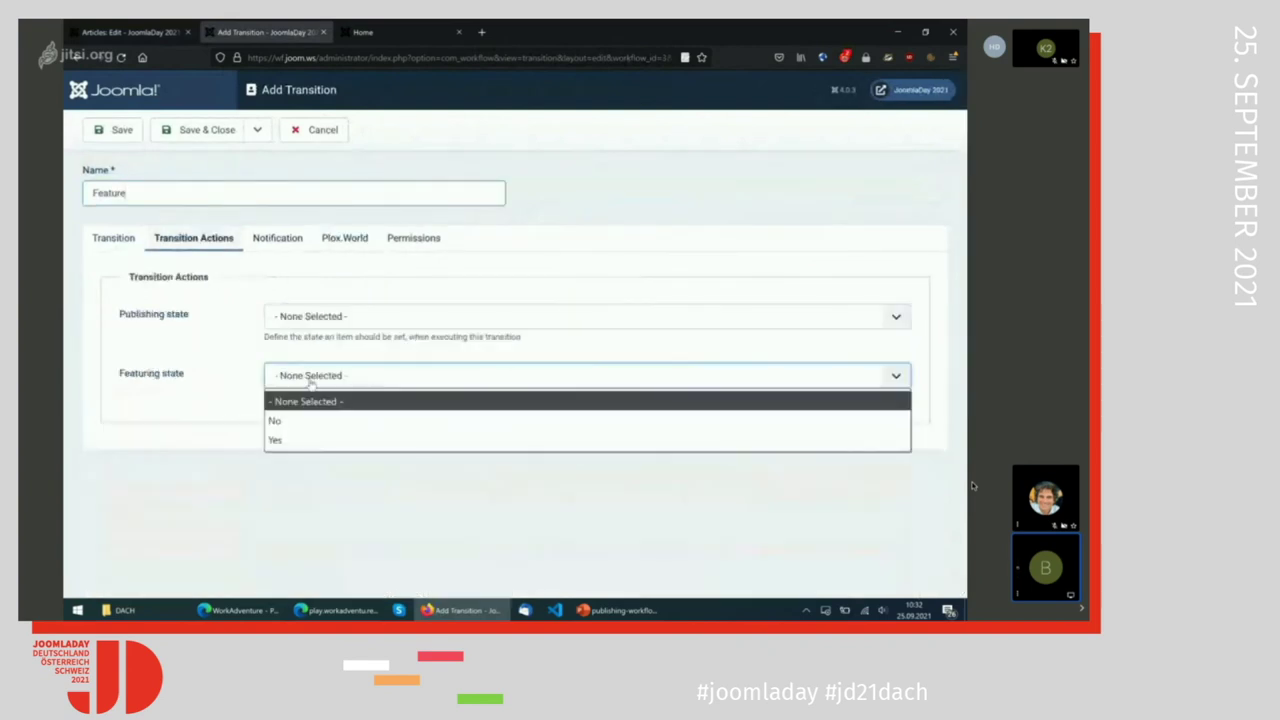
click(306, 439)
Set the Feature transition's current and target stages to Needs Images, save it and start another new transition.
click(113, 238)
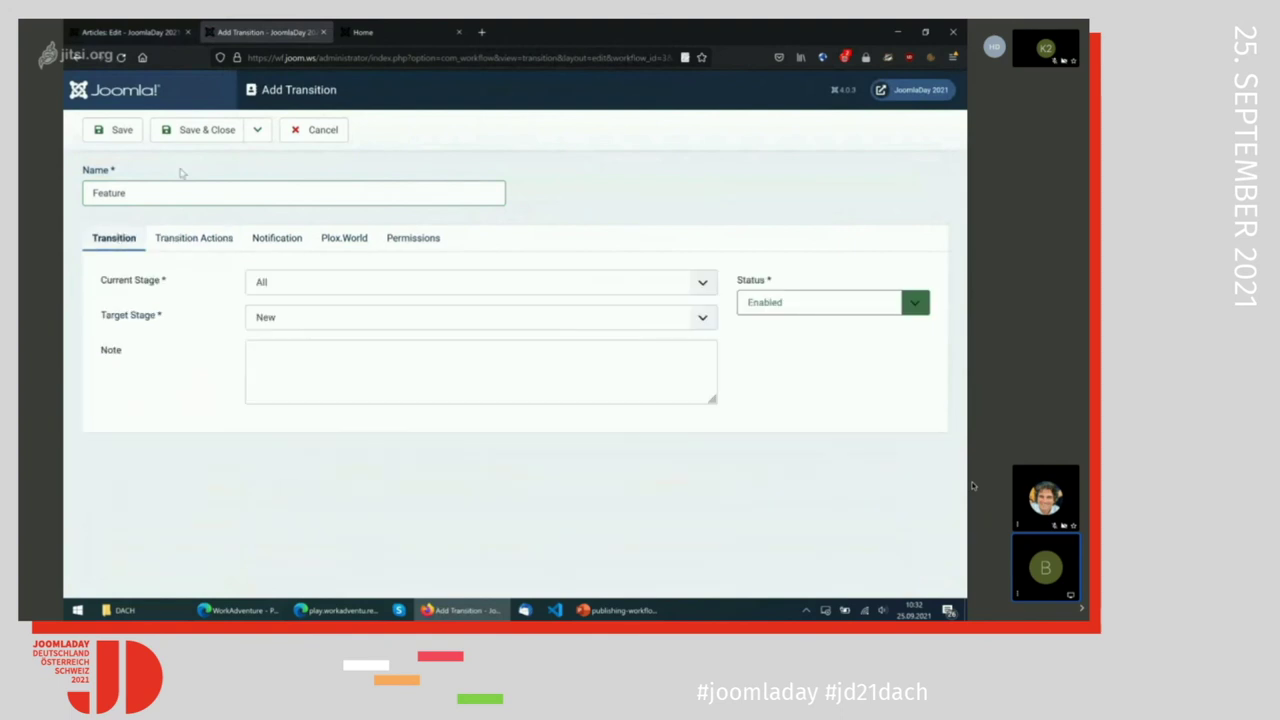
click(270, 280)
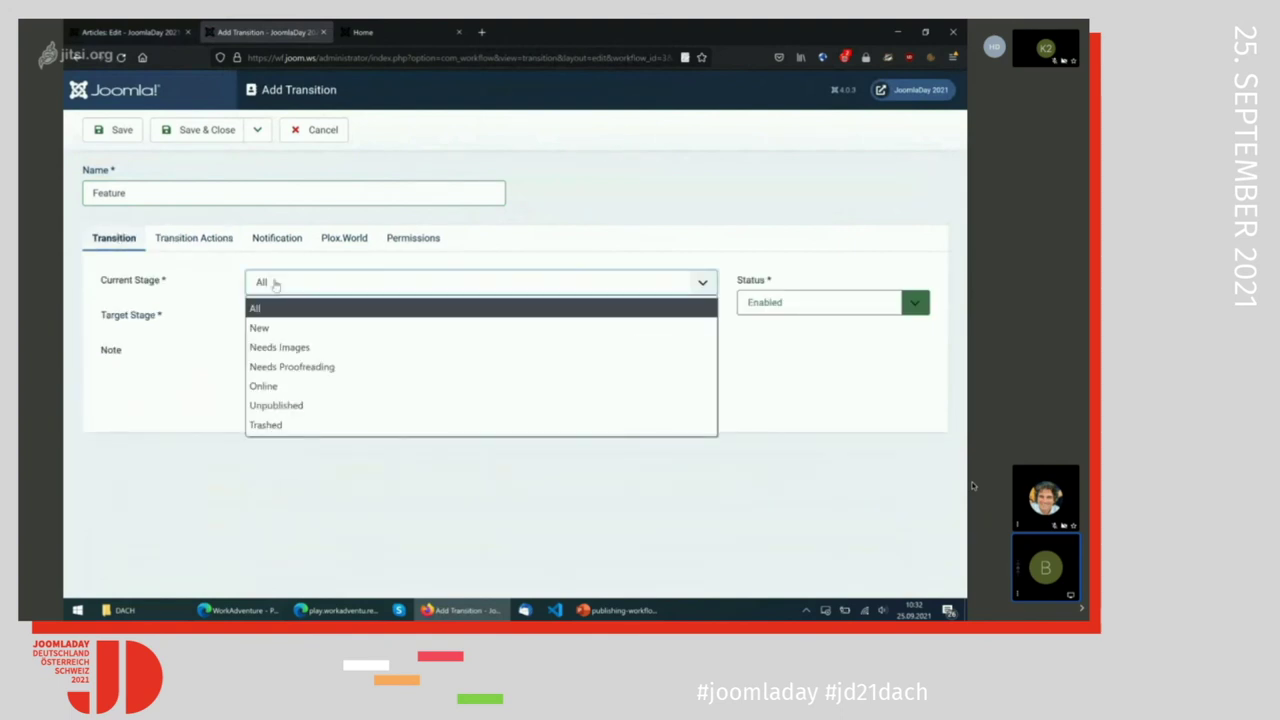
click(282, 349)
click(277, 317)
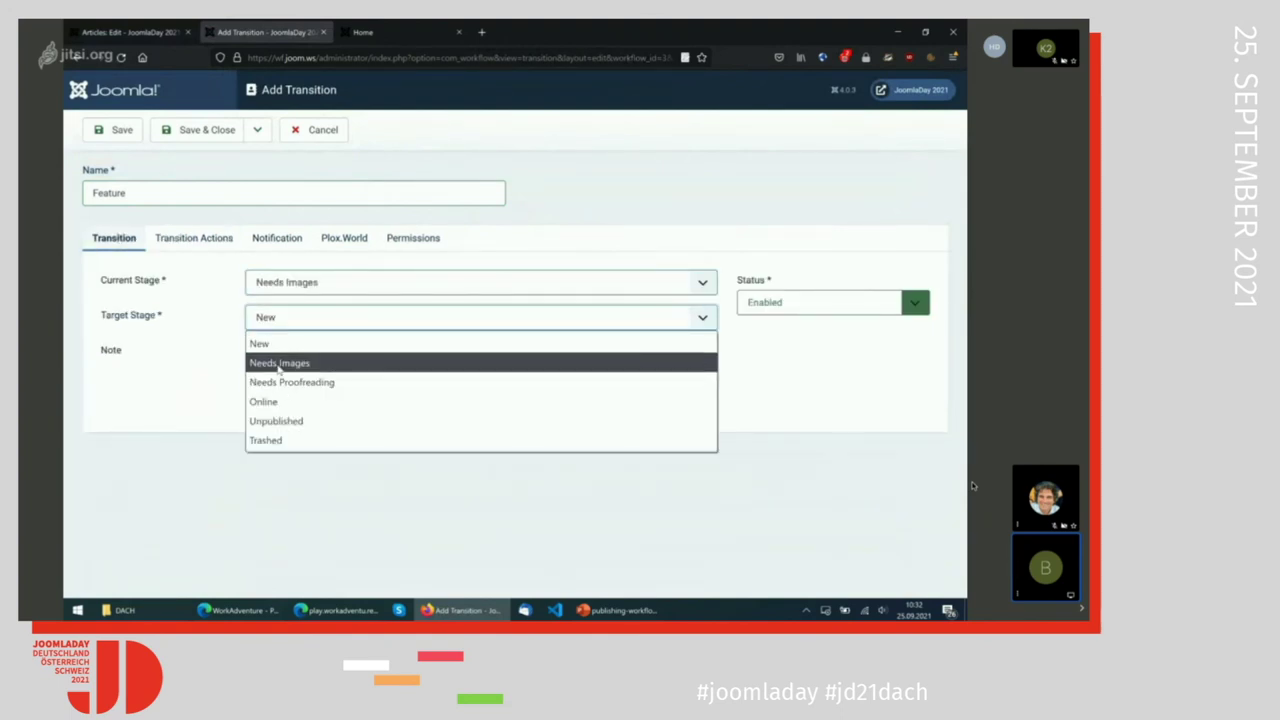
click(279, 365)
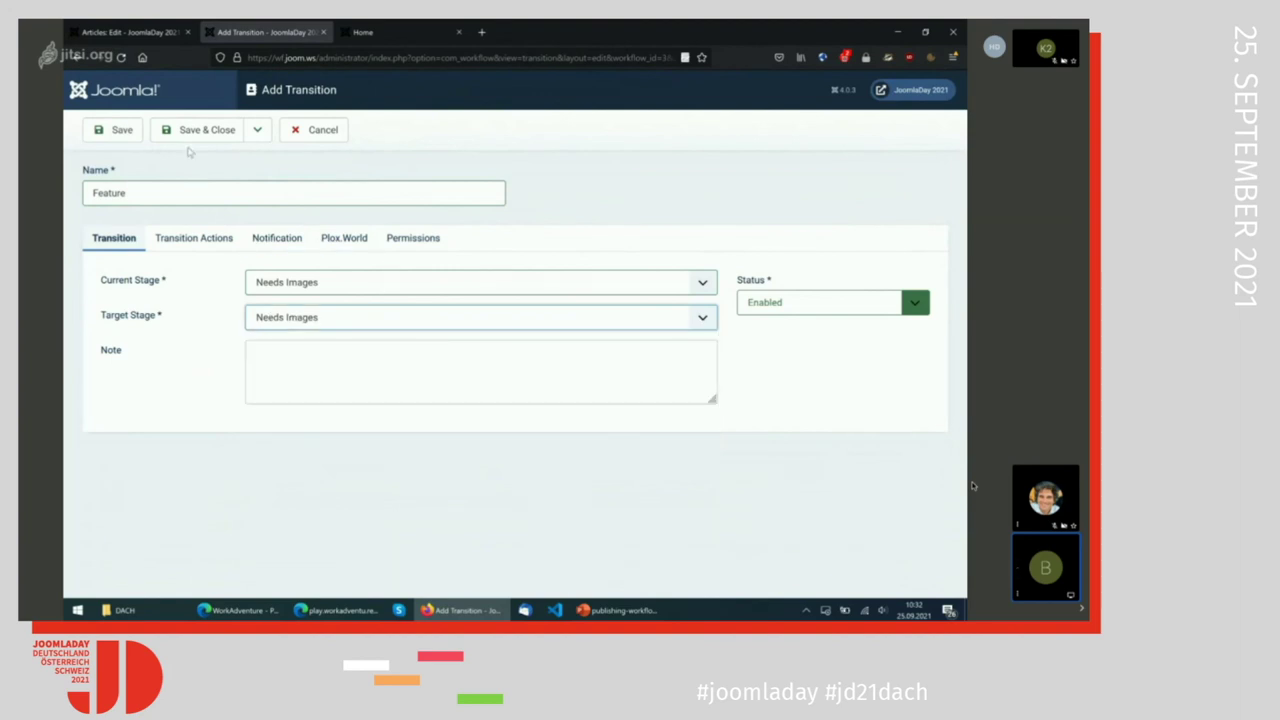
click(257, 129)
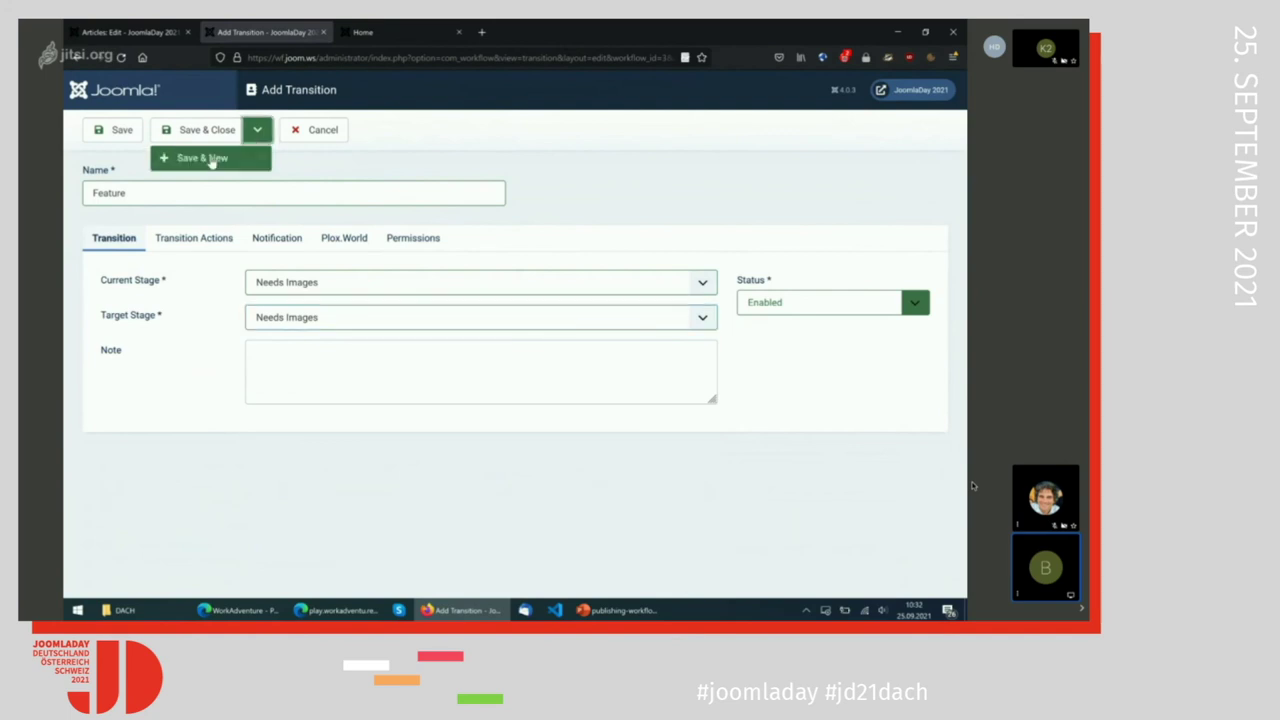
click(209, 160)
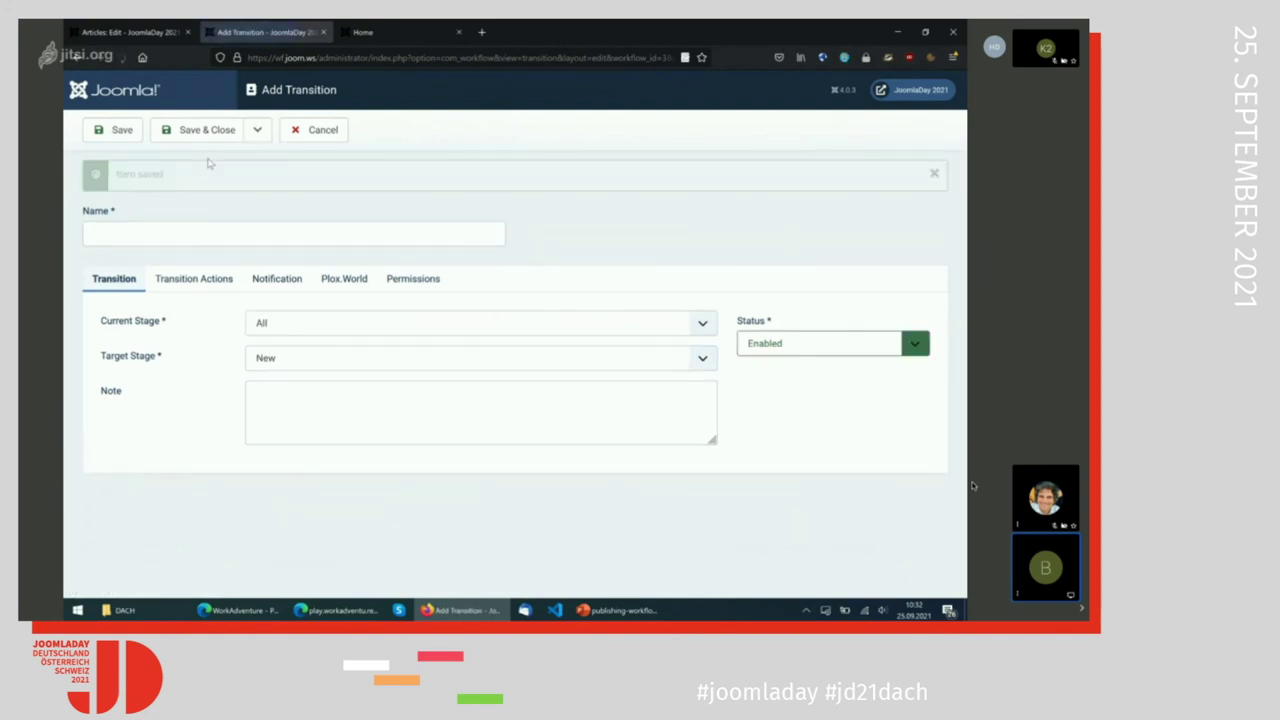
Name the new transition Unfeature and set both its current and target stages to Needs Images.
click(204, 232)
text(Unfeature)
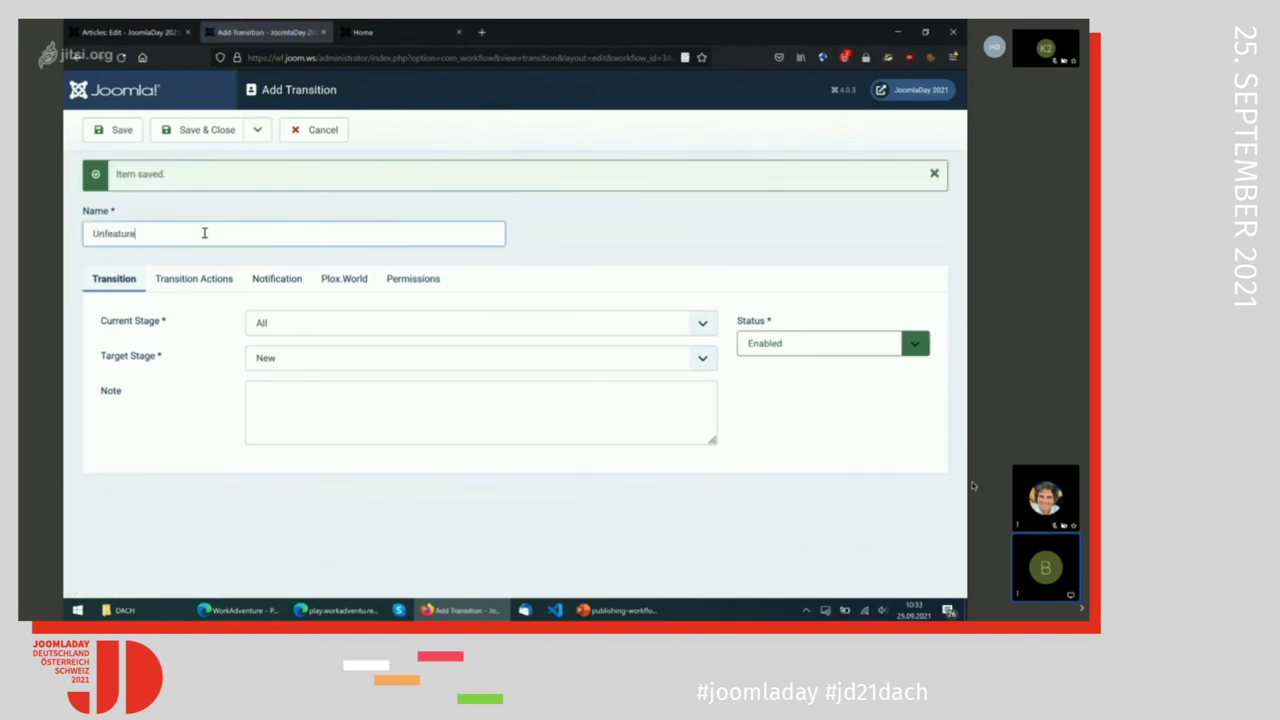
click(268, 325)
click(284, 405)
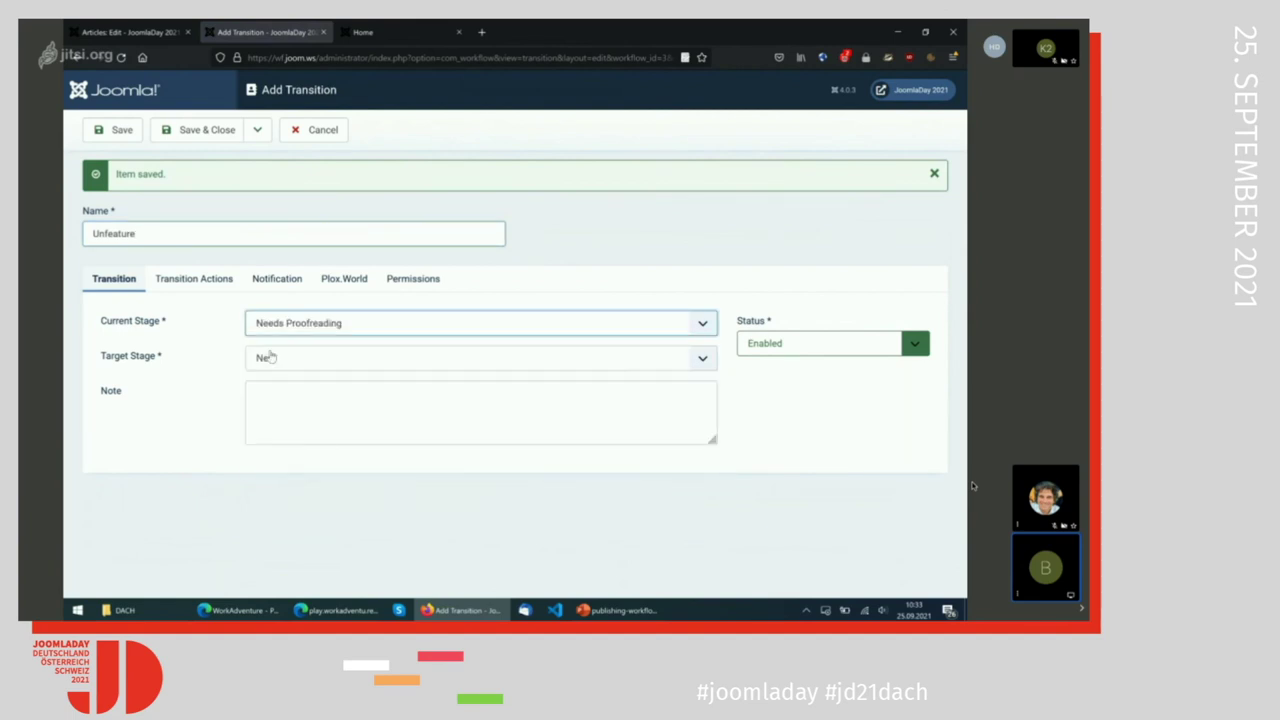
click(268, 330)
click(278, 384)
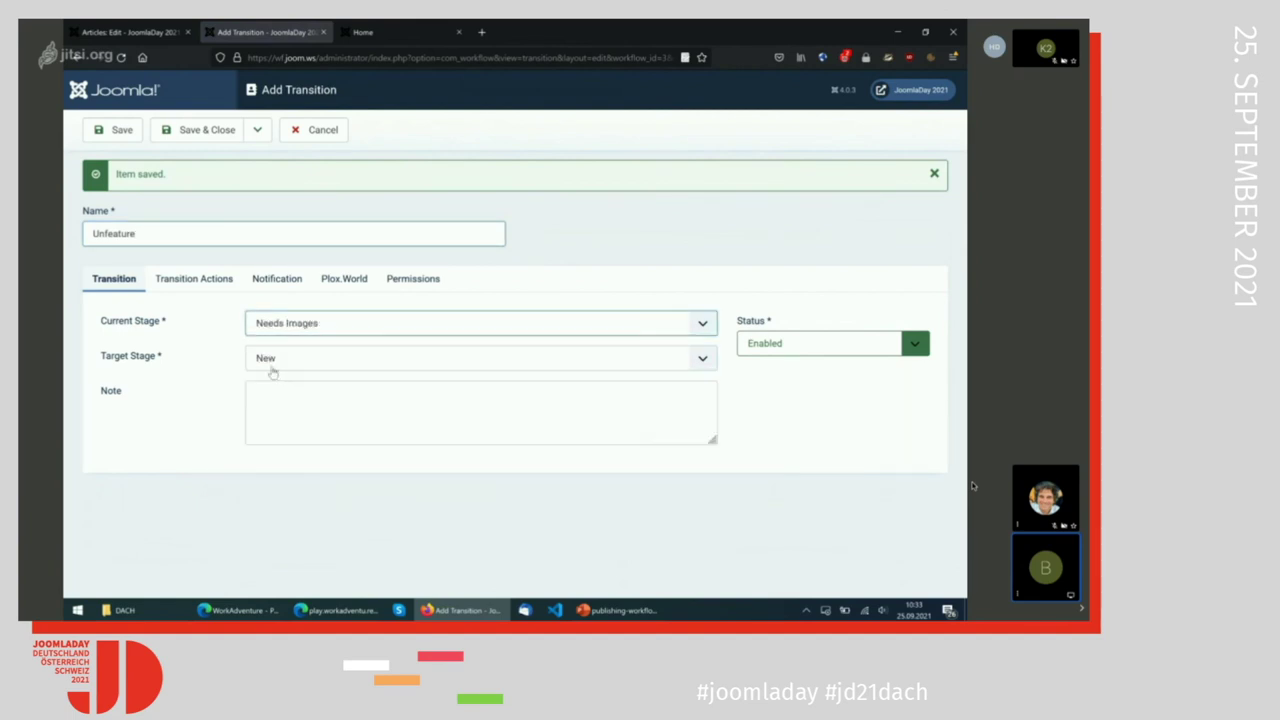
click(276, 364)
click(280, 404)
Set the Unfeature transition's featuring state to No, then save and close it.
click(193, 279)
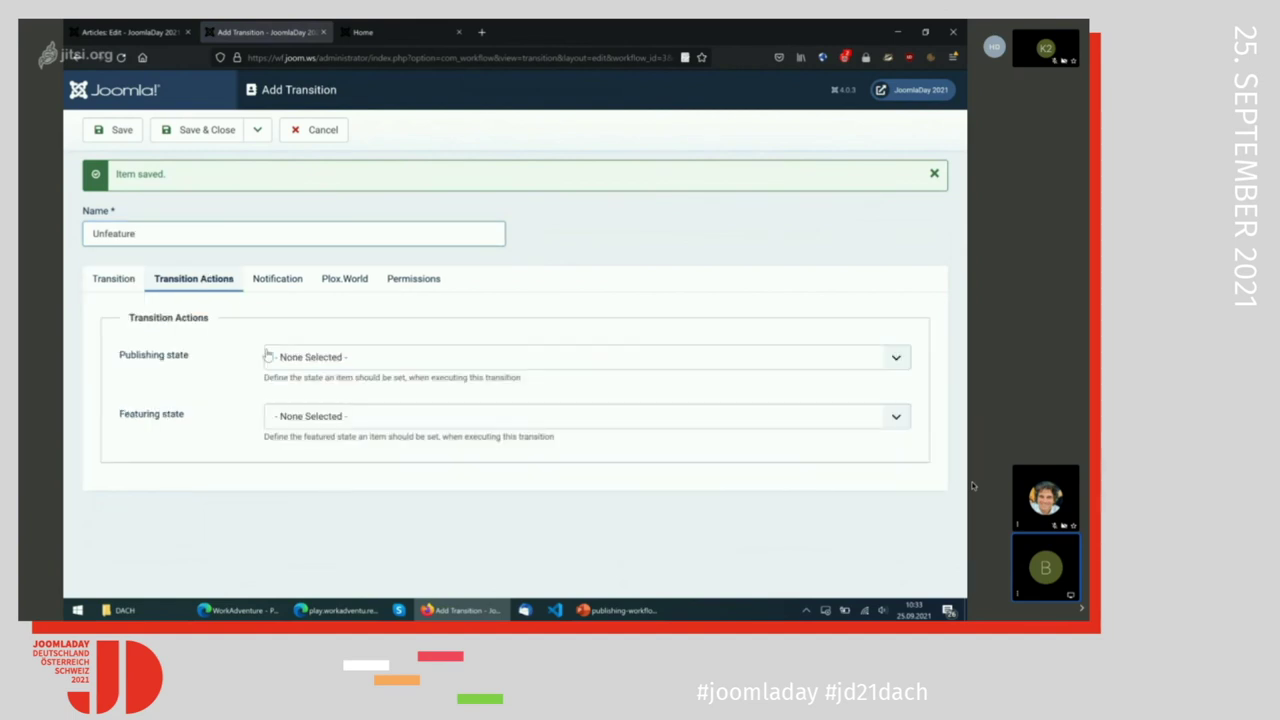
click(300, 416)
click(290, 461)
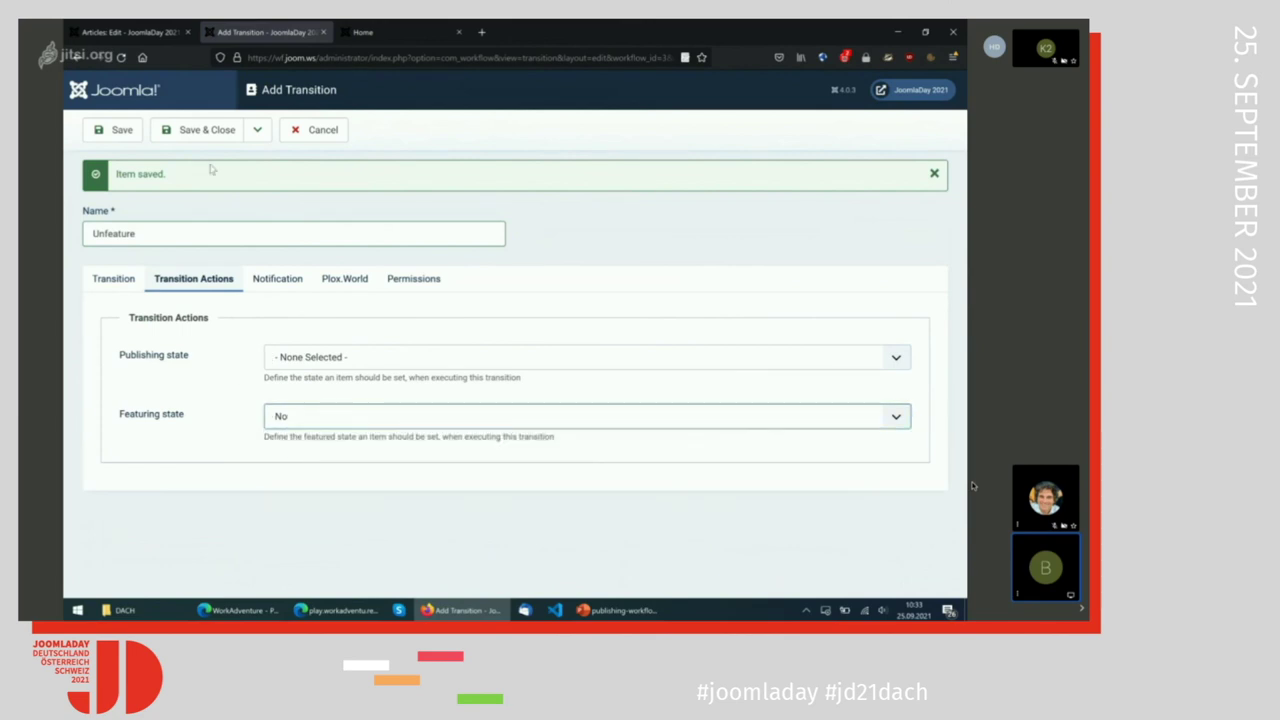
click(199, 132)
Reload the [ACCEPTED] Lorem Ipsum 2 article, apply the Feature transition and save it.
click(130, 32)
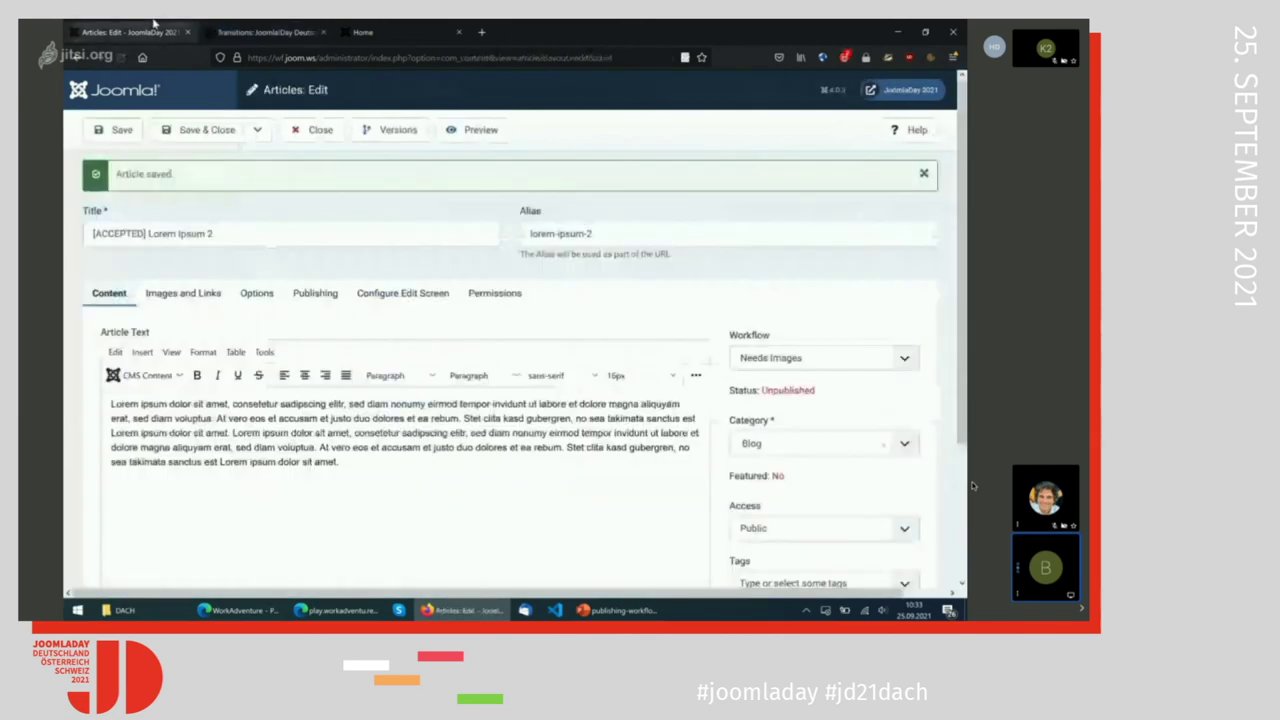
key(F5)
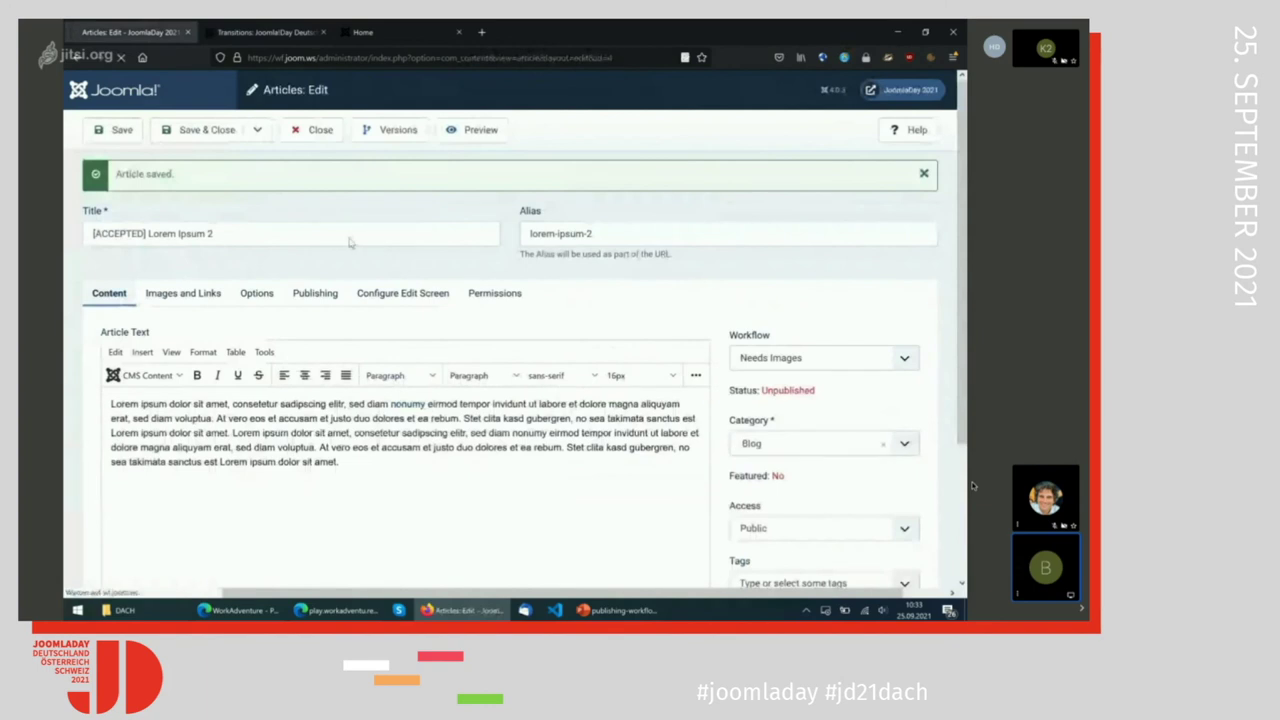
click(805, 317)
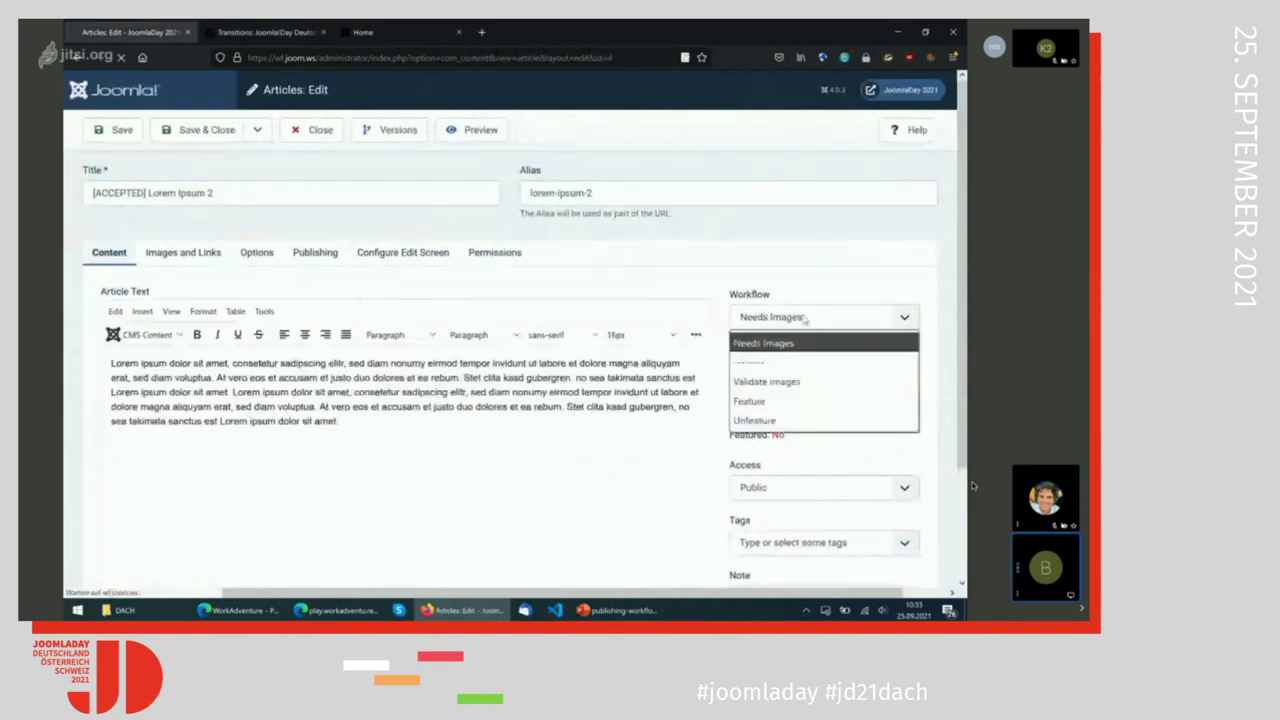
click(750, 401)
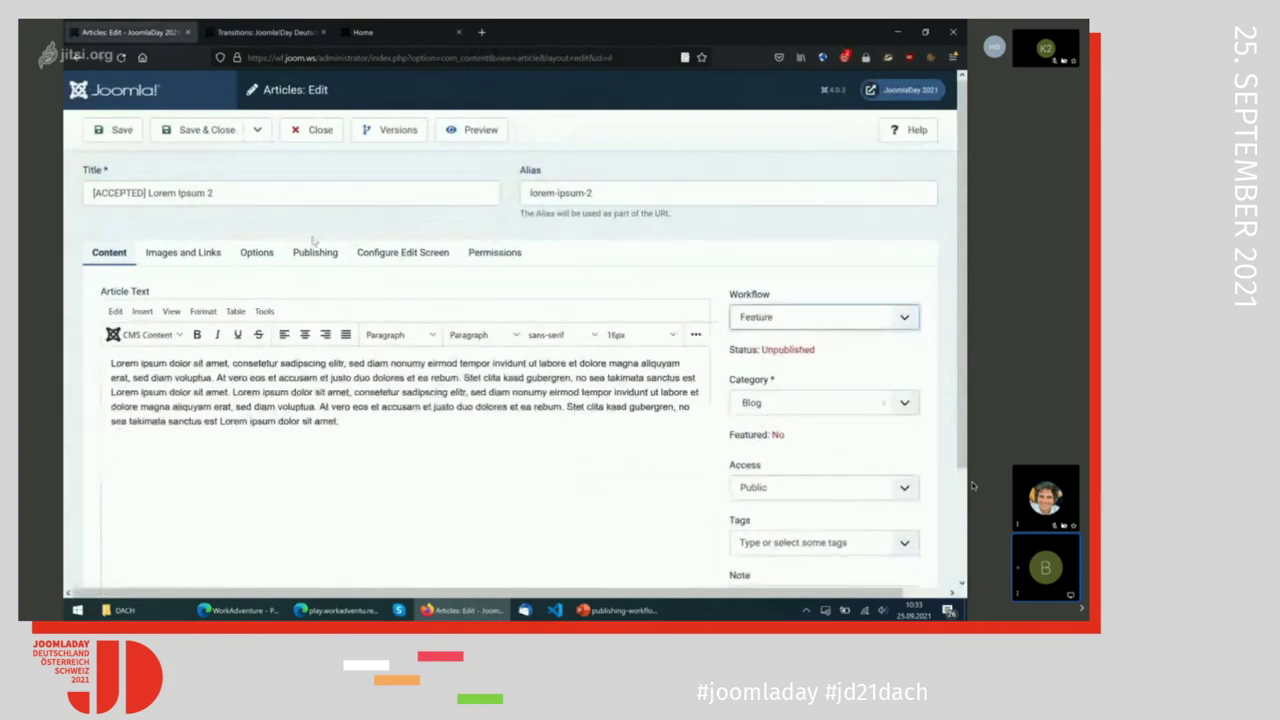
click(121, 131)
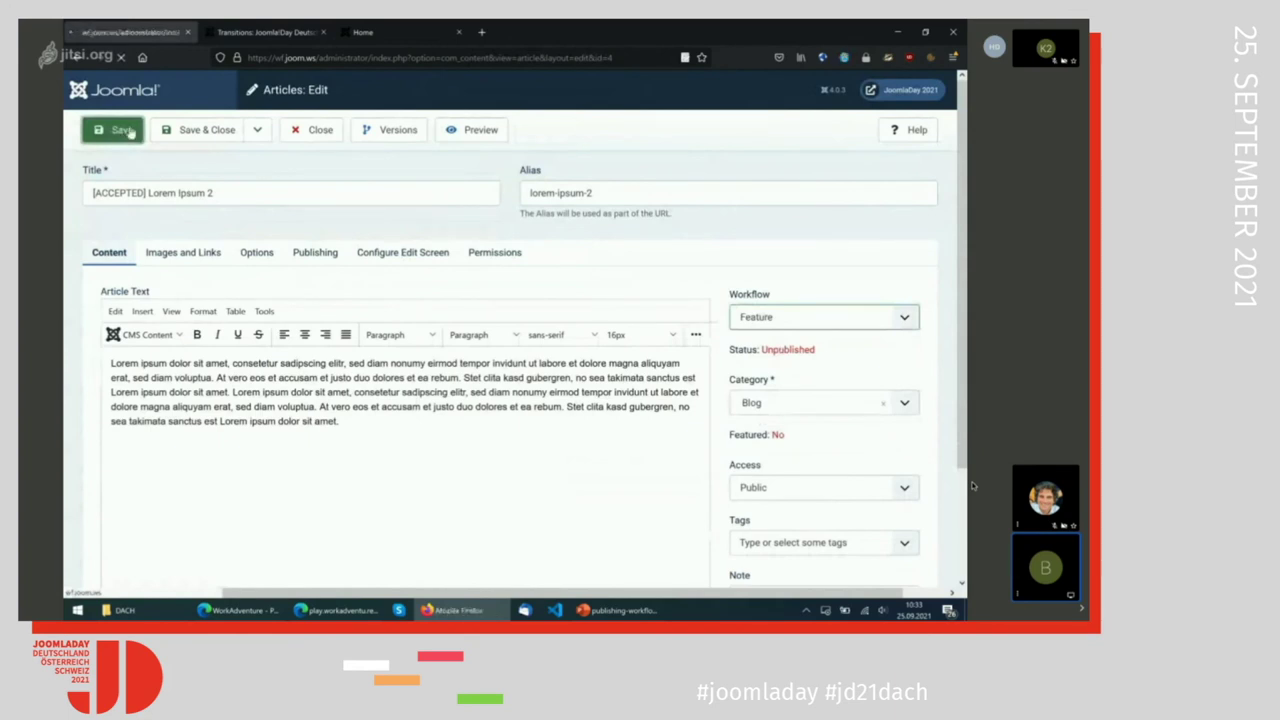
Refresh the site's home page, view the full [ACCEPTED] Lorem Ipsum 2 article and return to the home page.
key(ctrl+Tab)
key(ctrl+Tab)
key(F5)
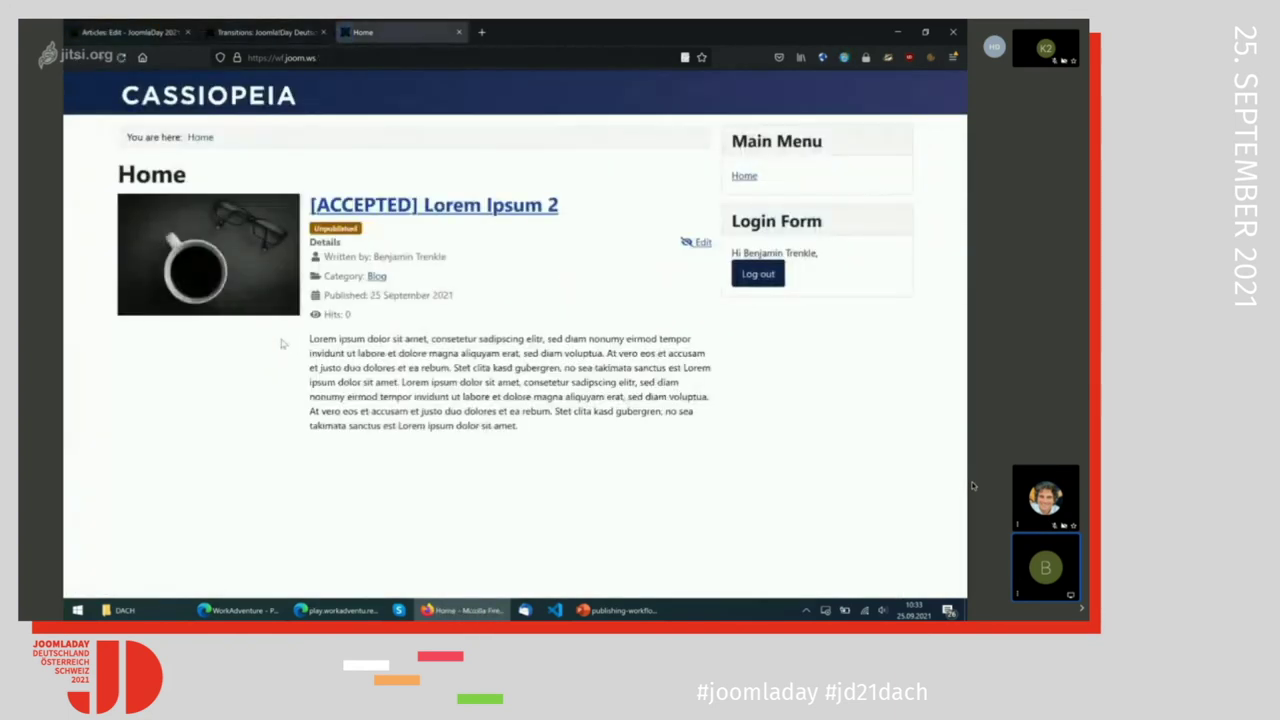
click(390, 214)
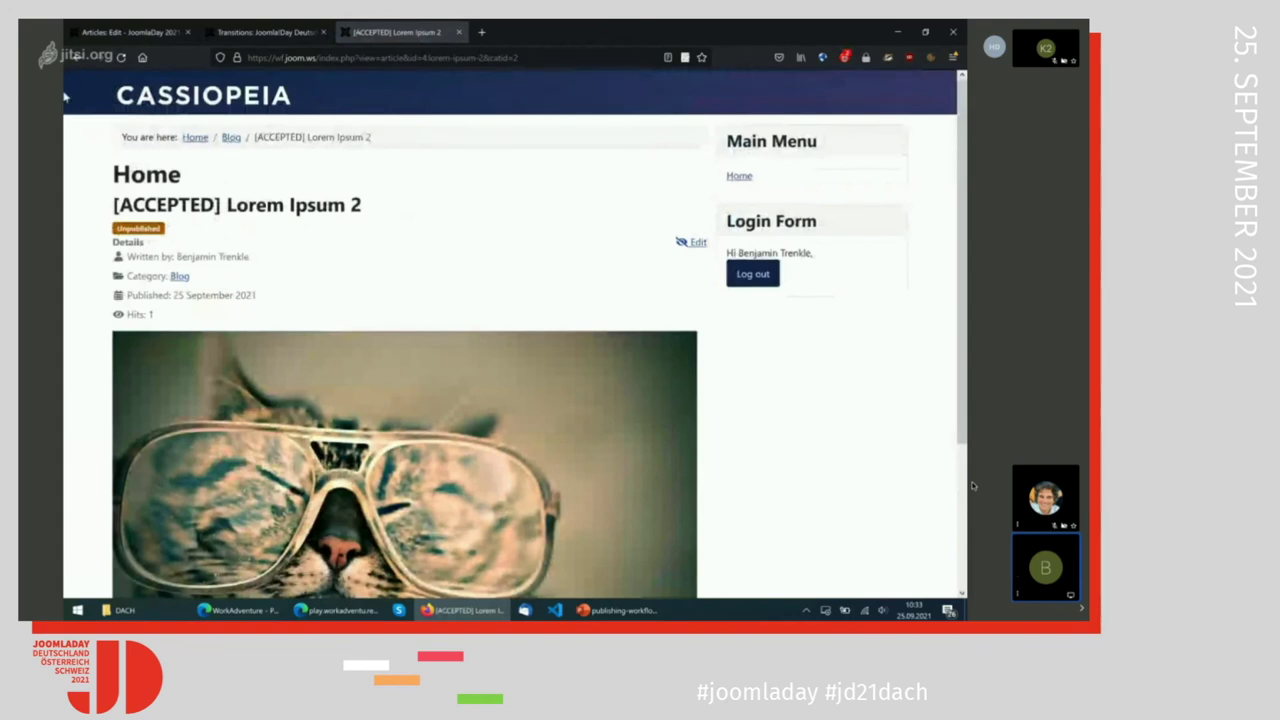
click(72, 60)
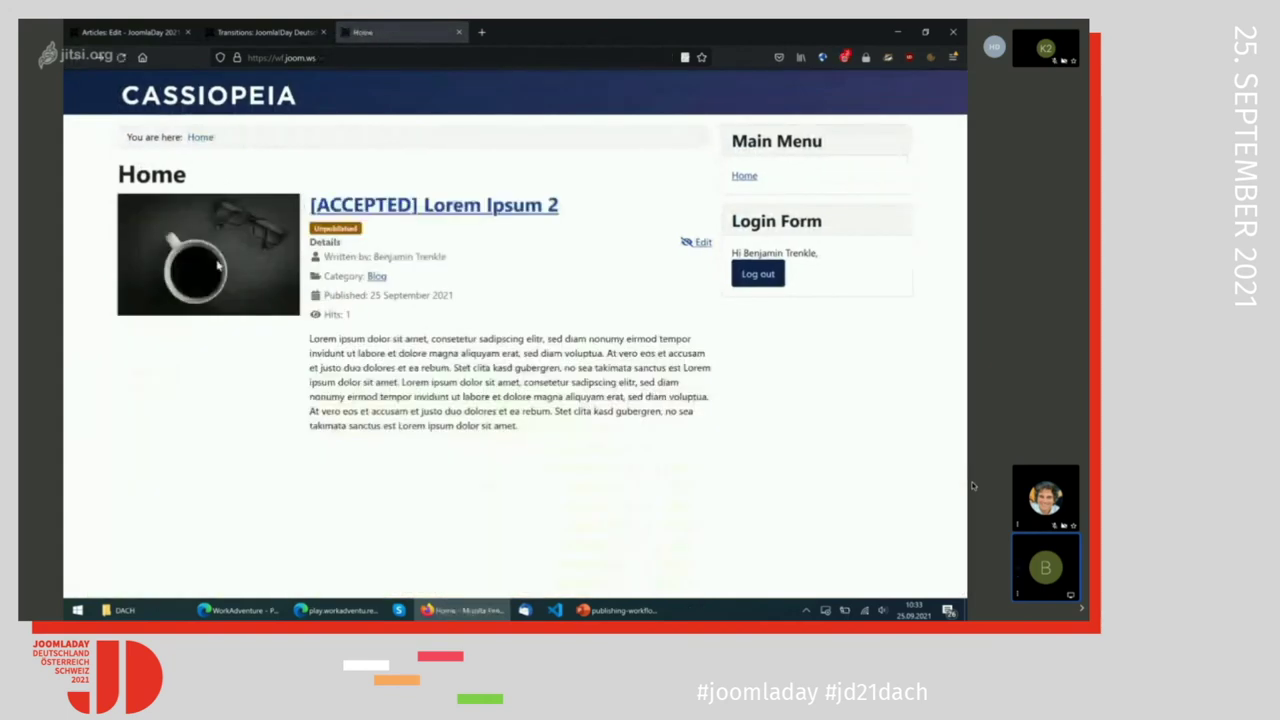
View the article's intro image coffee.jpg at full size in a separate browser tab and close it.
drag(297, 160, 286, 34)
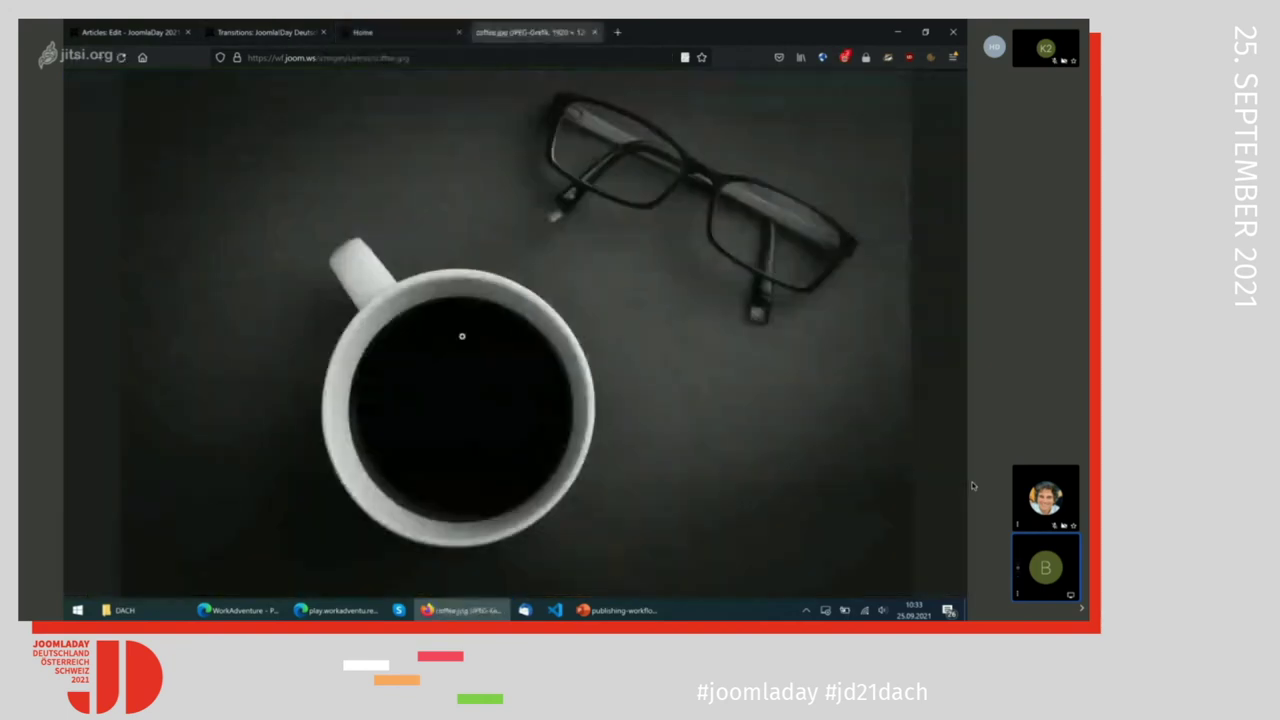
click(462, 336)
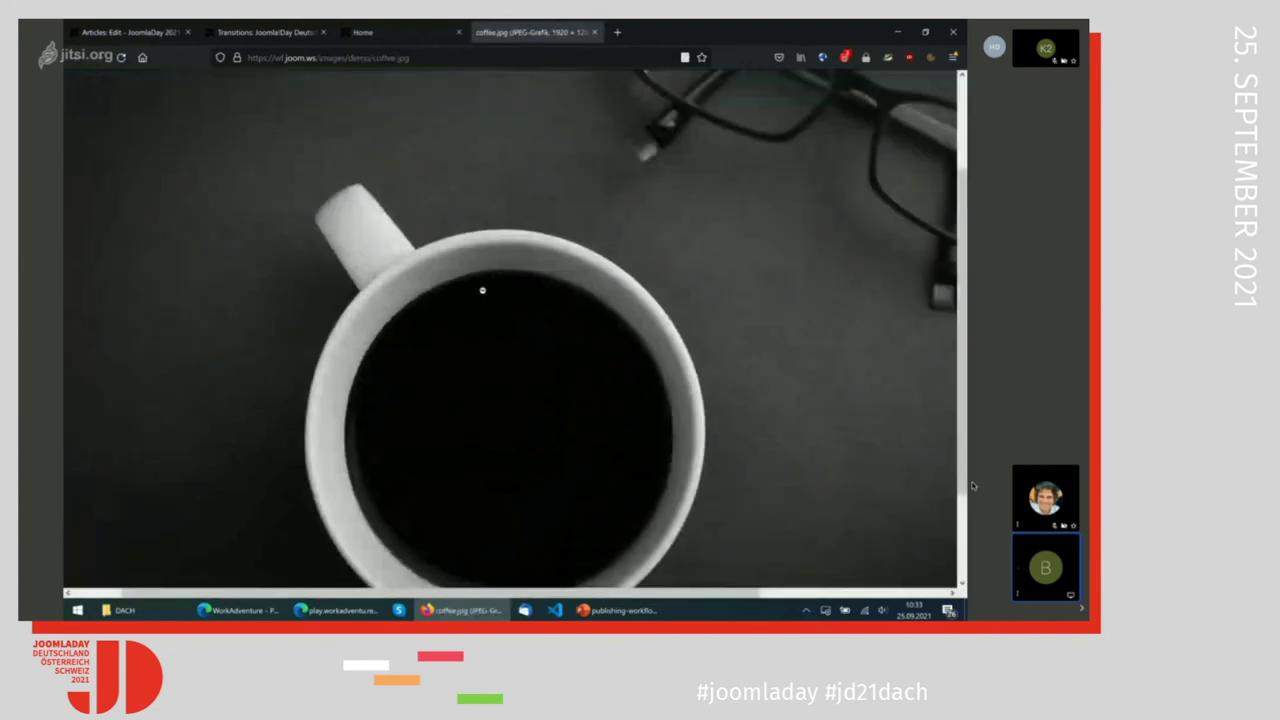
click(594, 32)
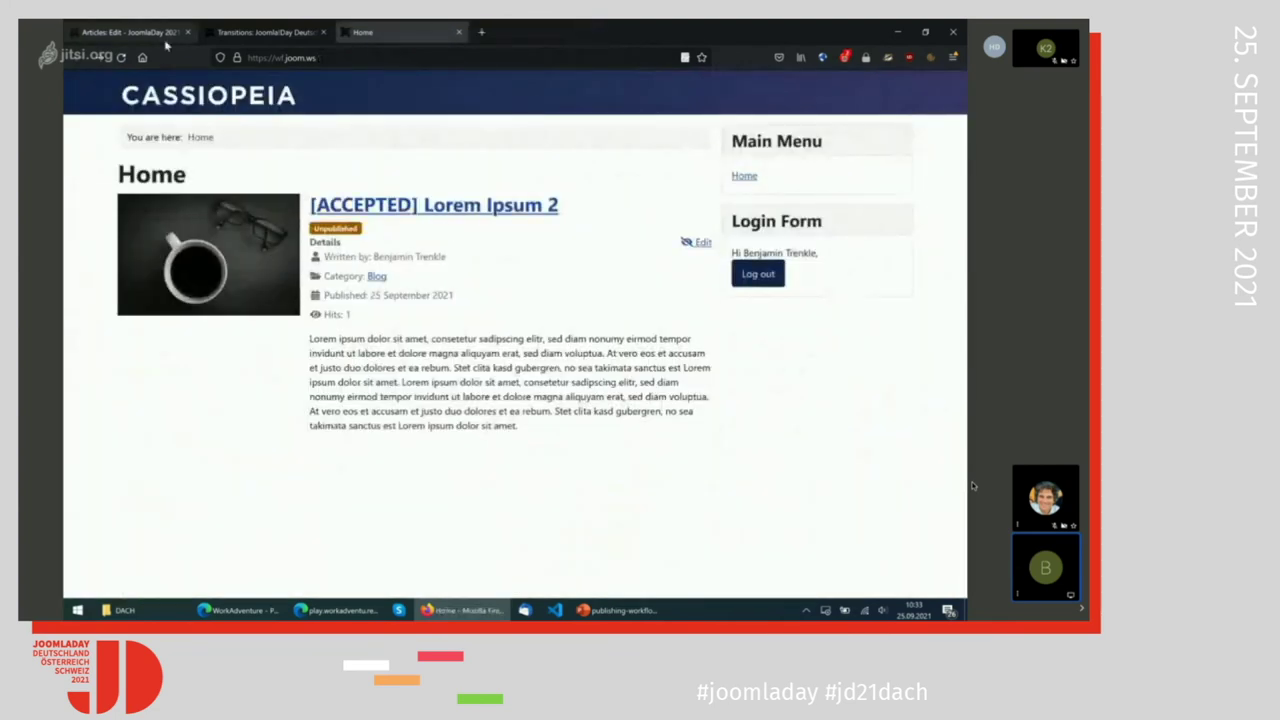
Review the Plox.Imageresize requirements and maximum image sizes in the Validate images transition.
click(262, 32)
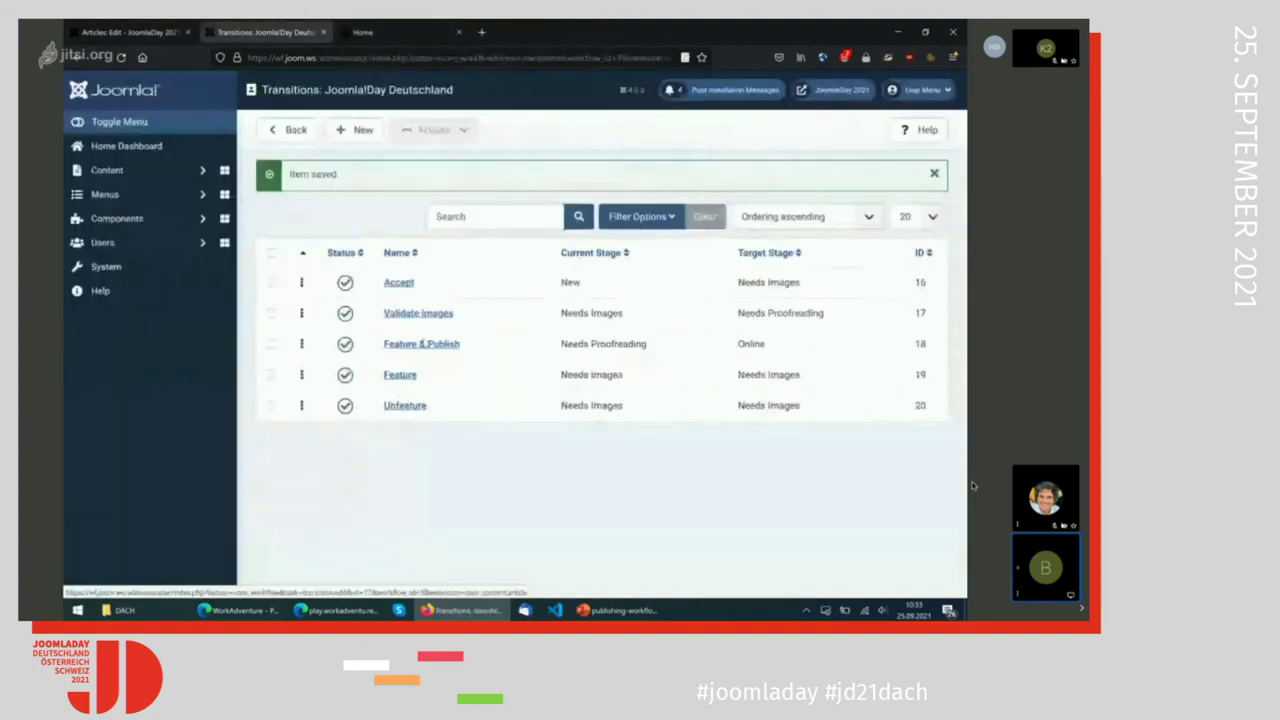
click(429, 316)
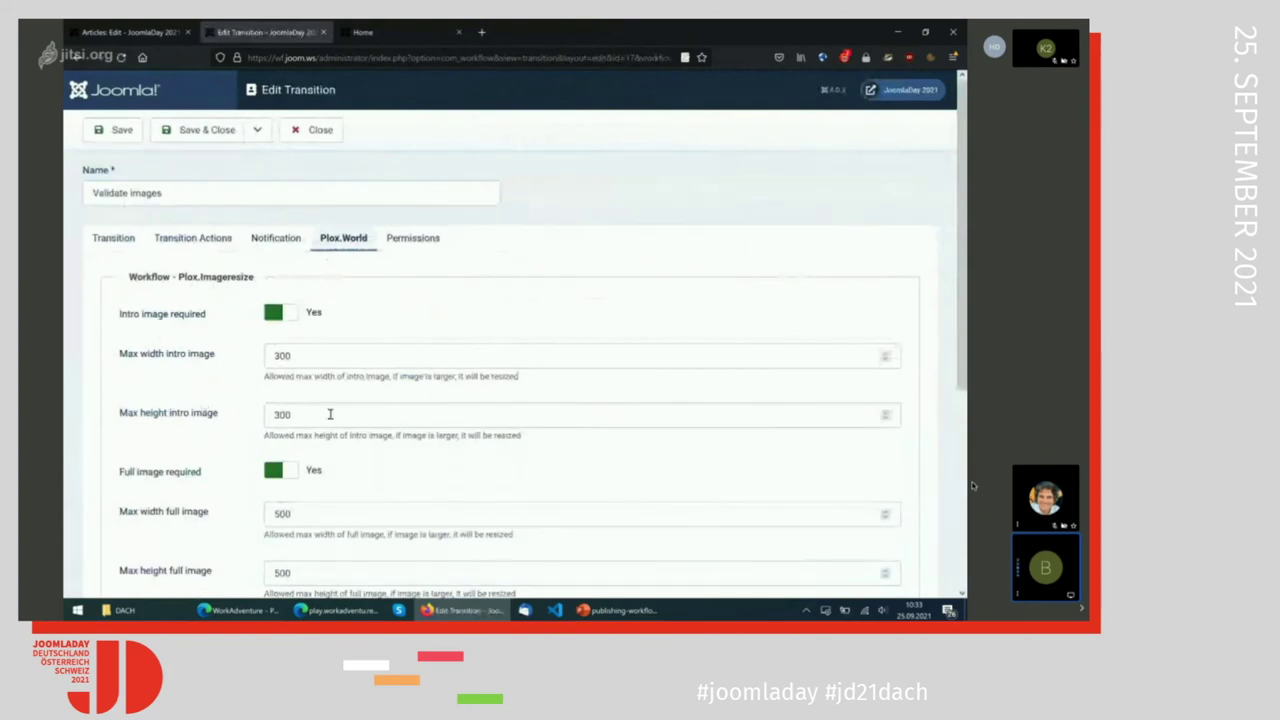
scroll(238, 481, down, 1)
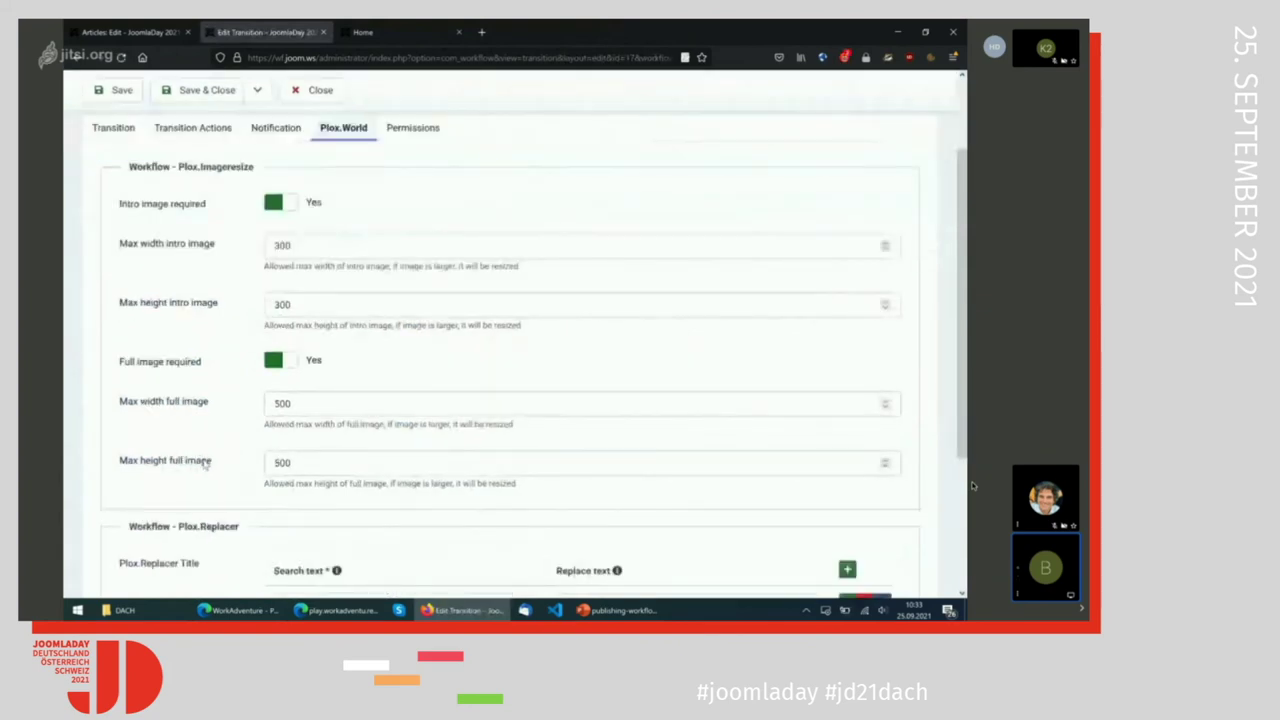
scroll(205, 463, up, 1)
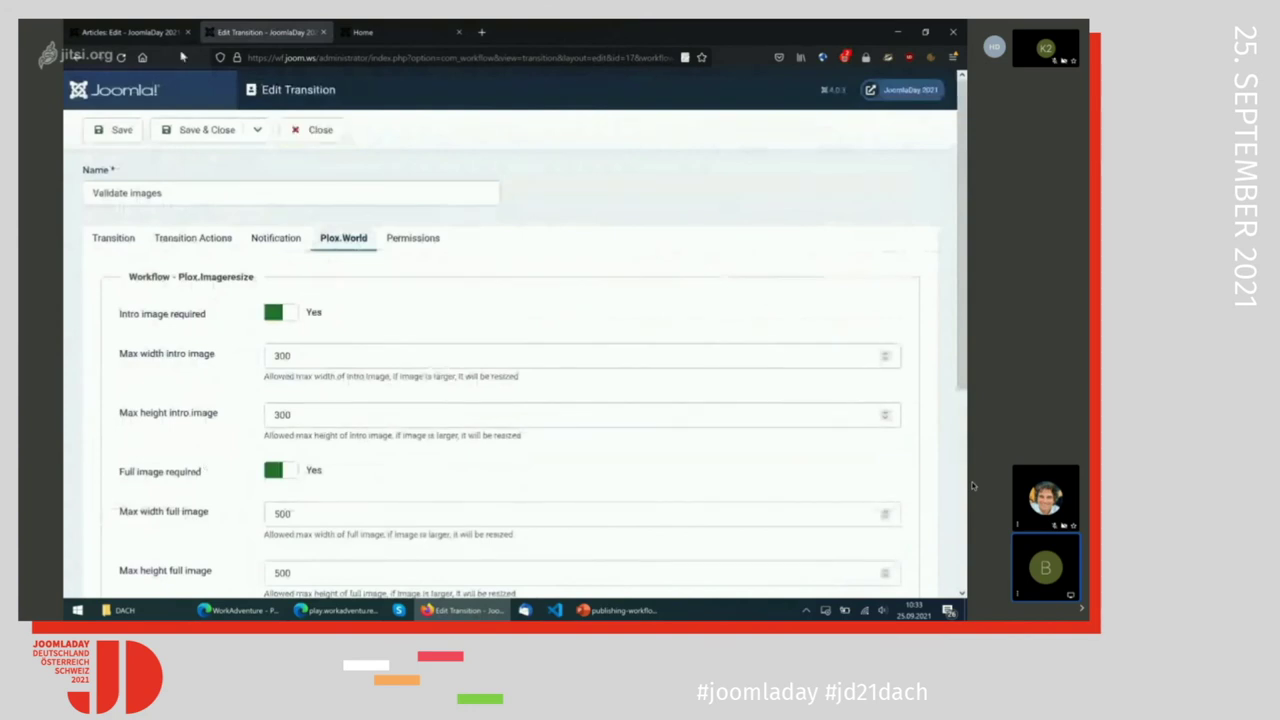
Apply the Validate images transition to the [ACCEPTED] Lorem Ipsum 2 article and save it.
click(150, 33)
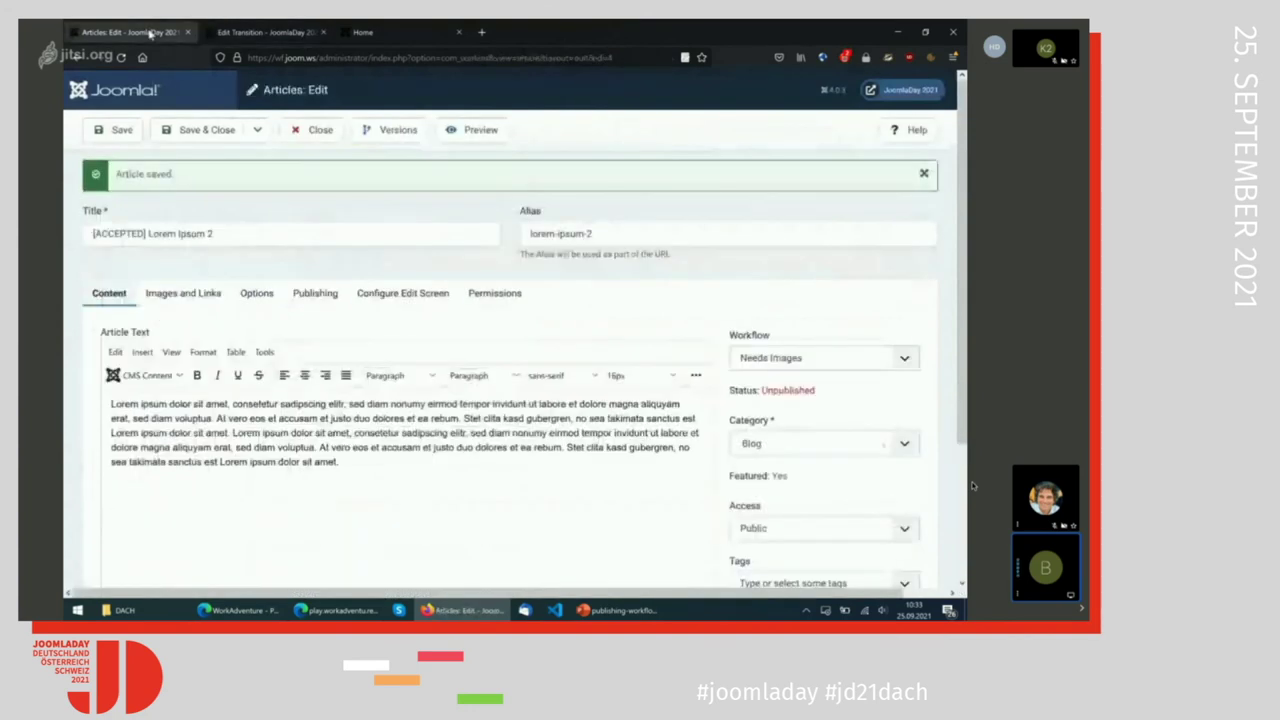
click(779, 362)
click(766, 422)
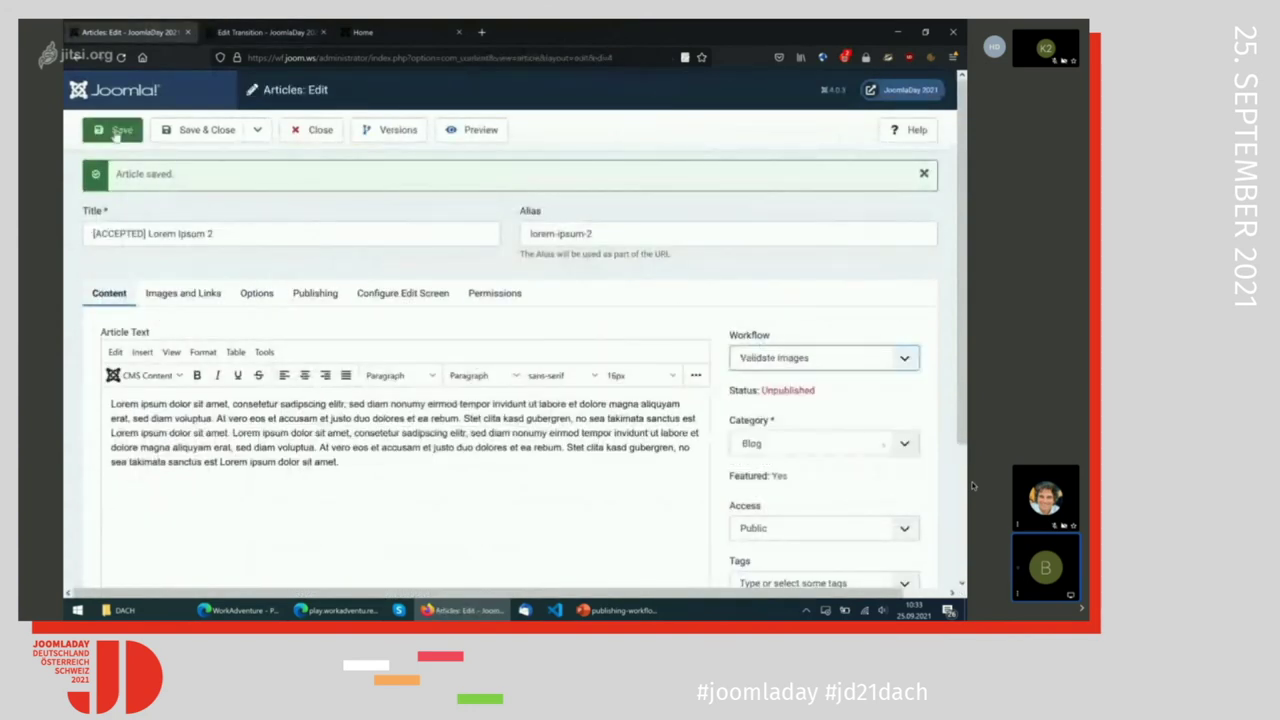
click(113, 131)
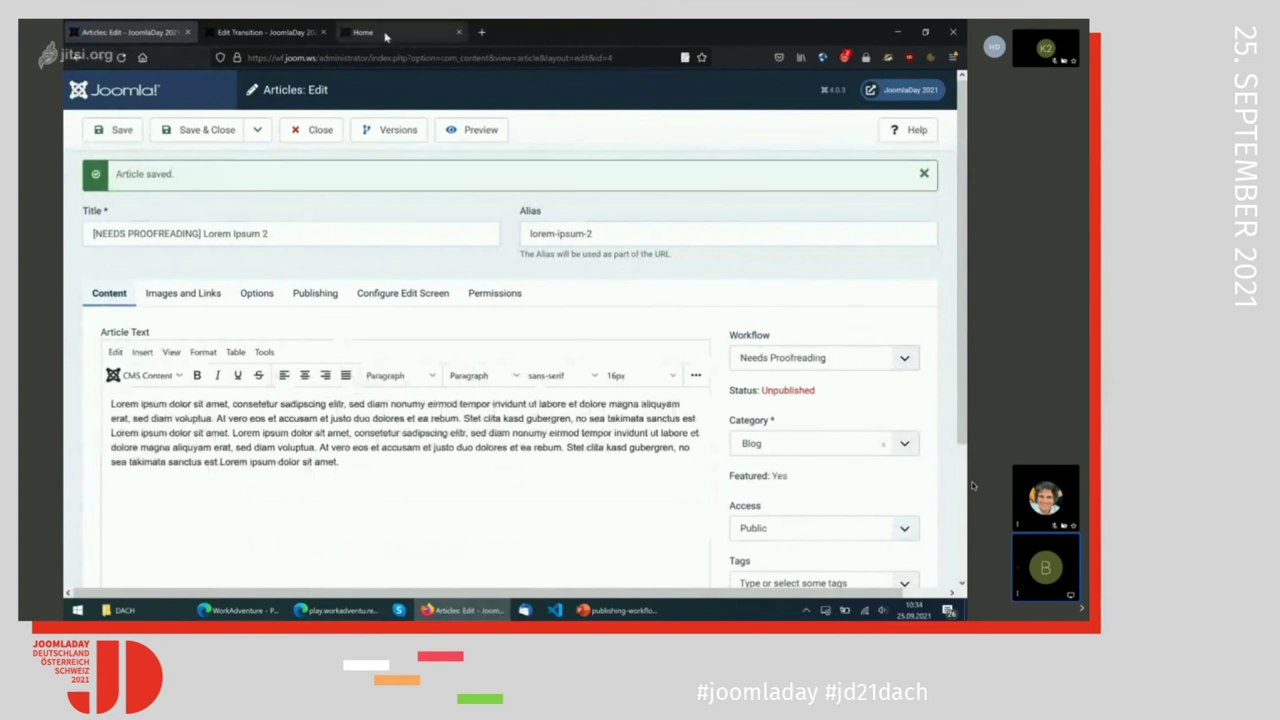
Refresh the home page and check the size of the article's intro image in a separate browser tab.
click(380, 36)
key(F5)
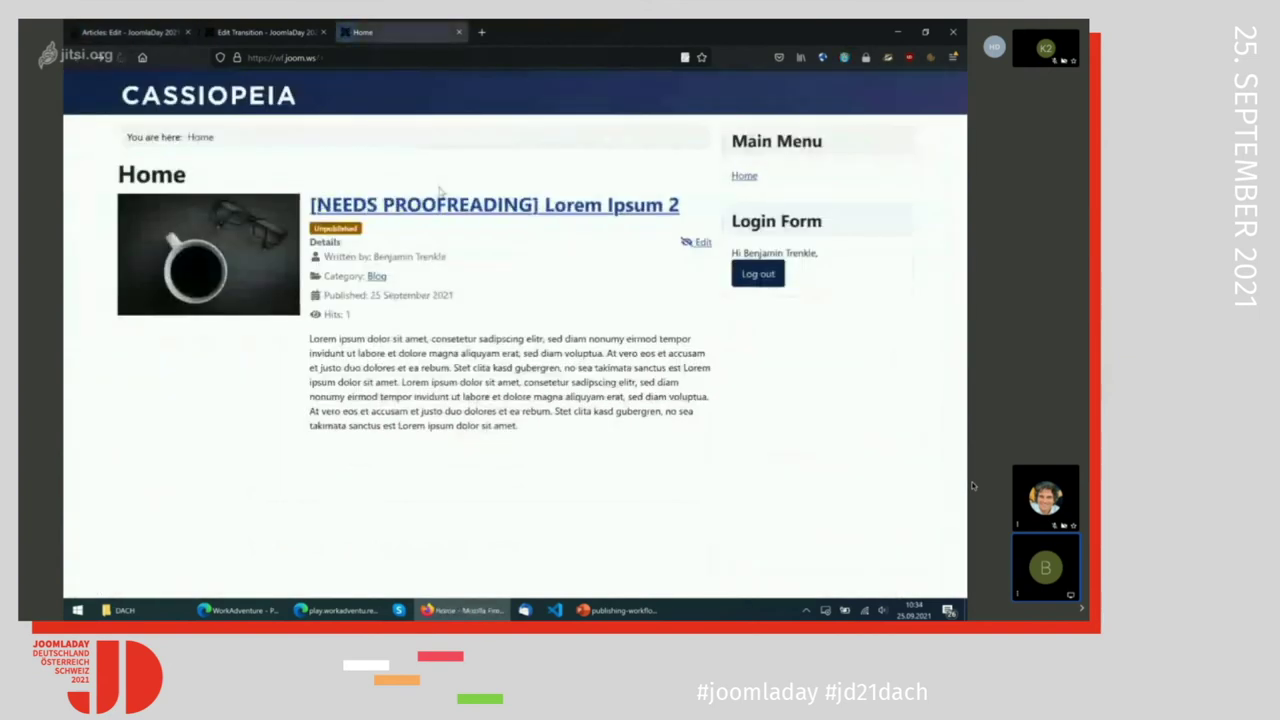
middle_click(198, 250)
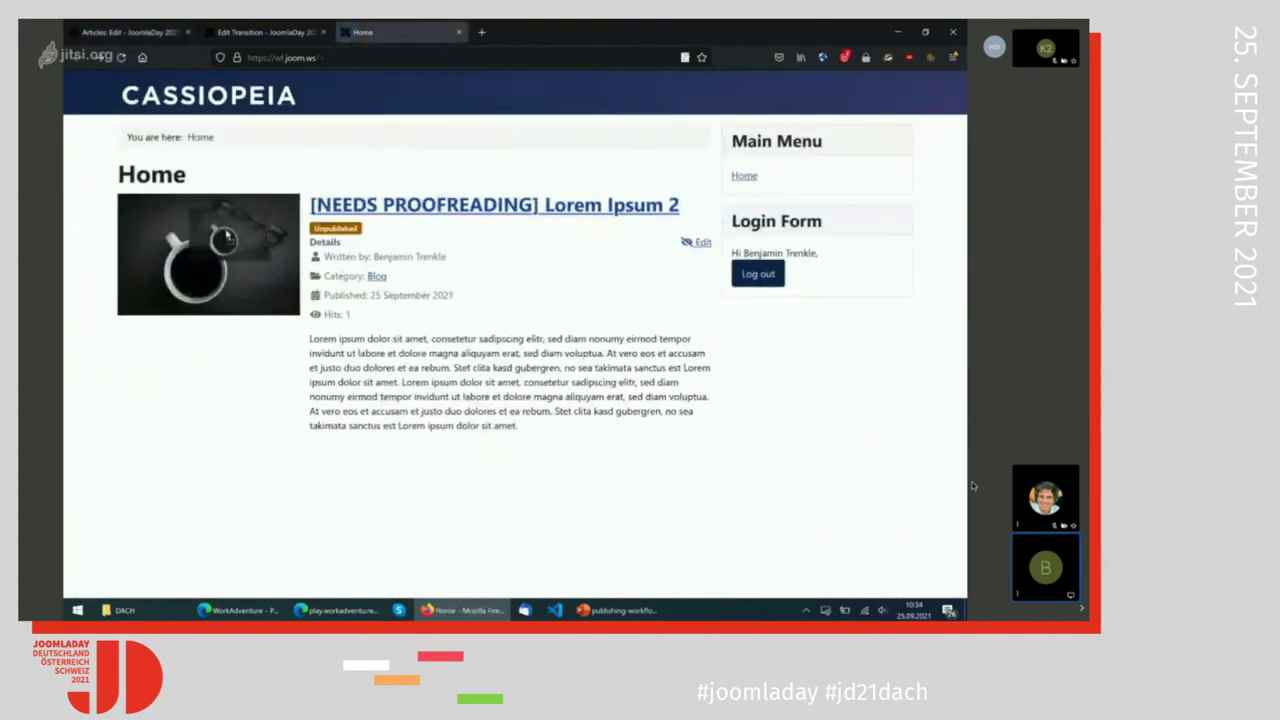
click(530, 32)
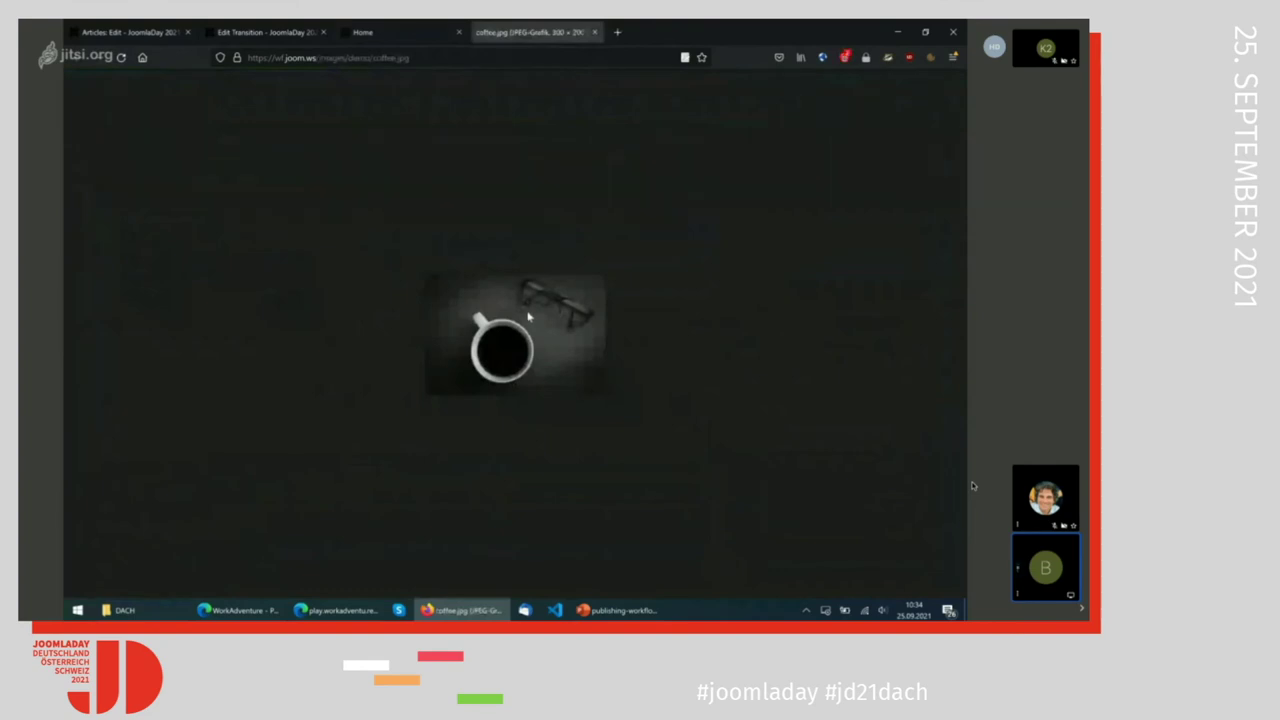
click(595, 33)
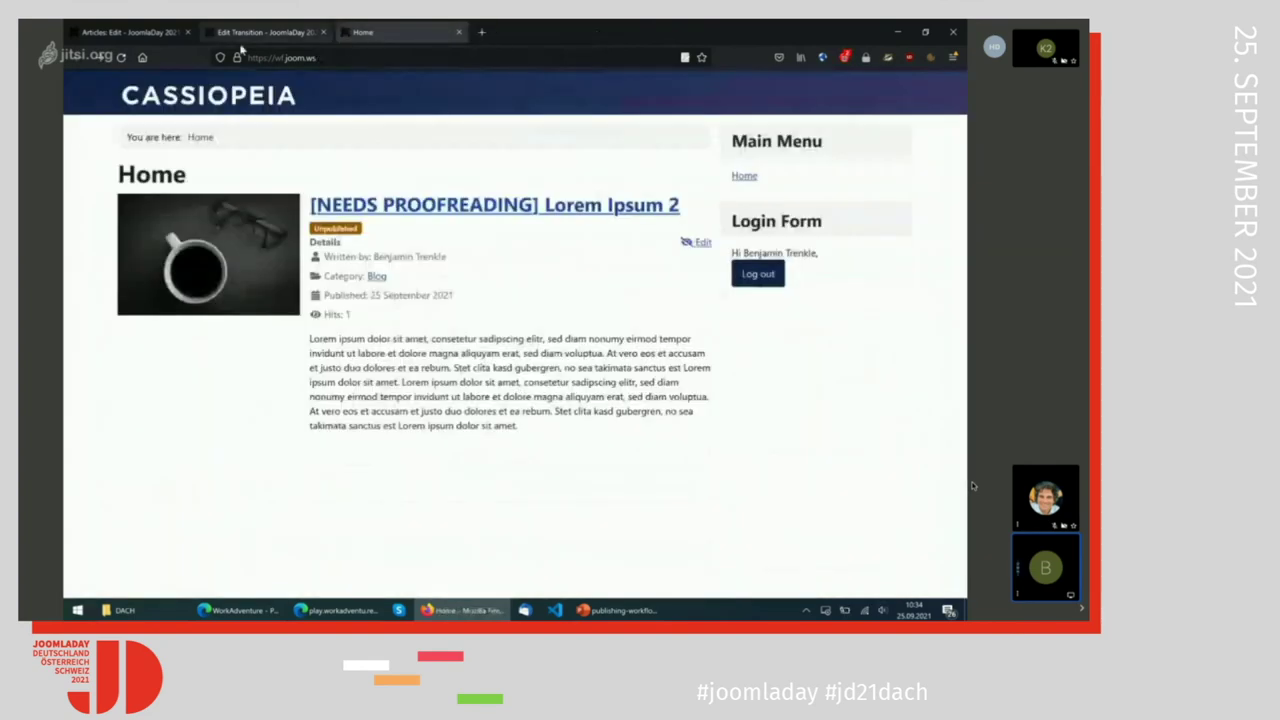
Check the demo folder for backup copies of the images through the article's intro image picker, leaving the selected image as is.
click(130, 32)
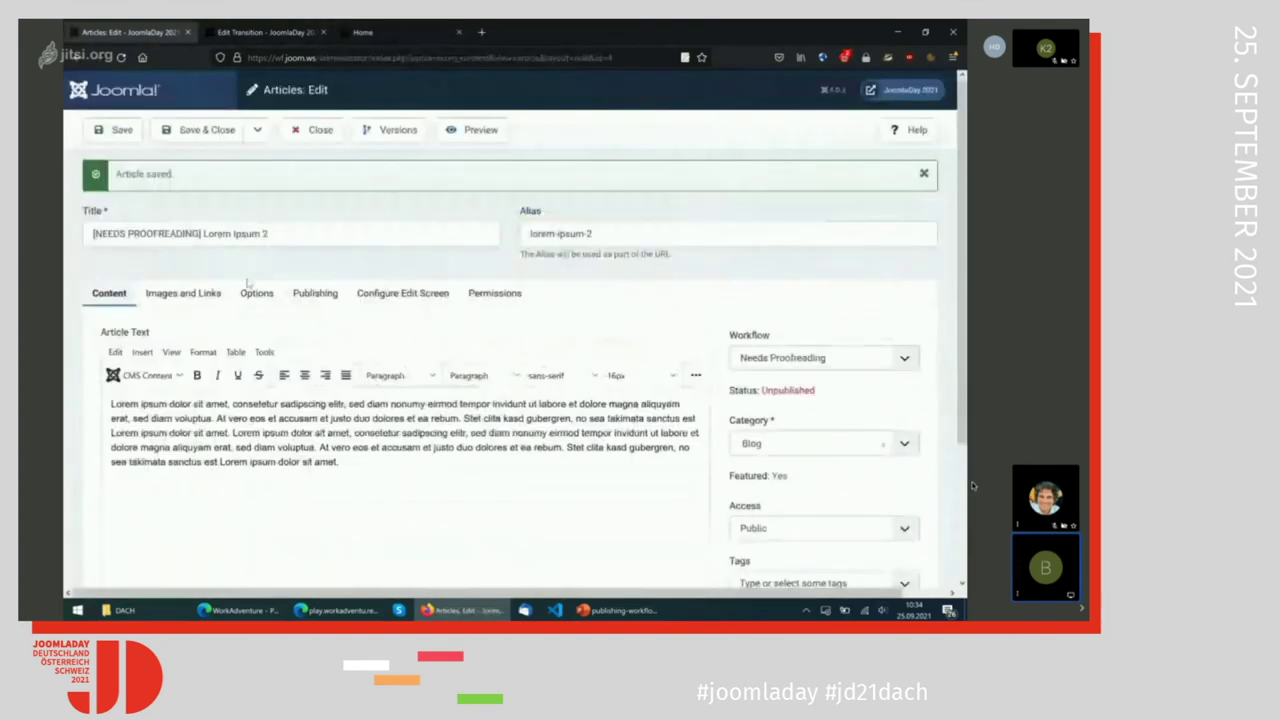
click(183, 293)
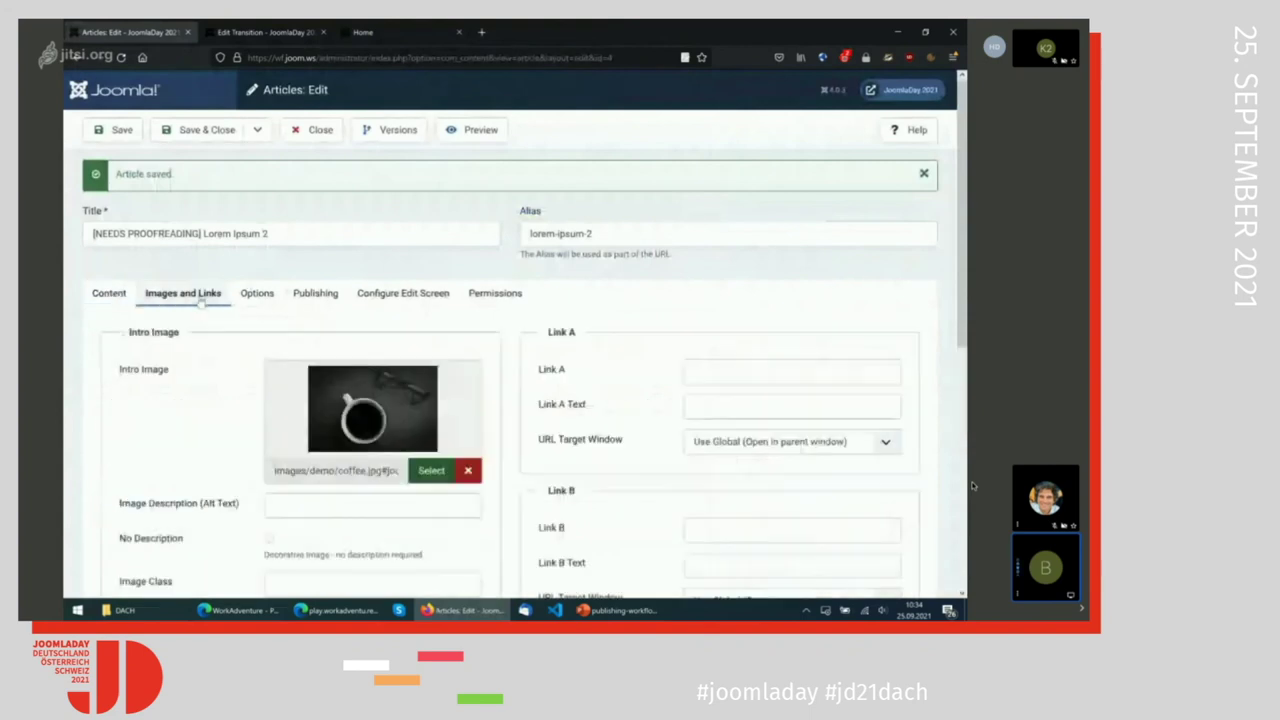
click(443, 470)
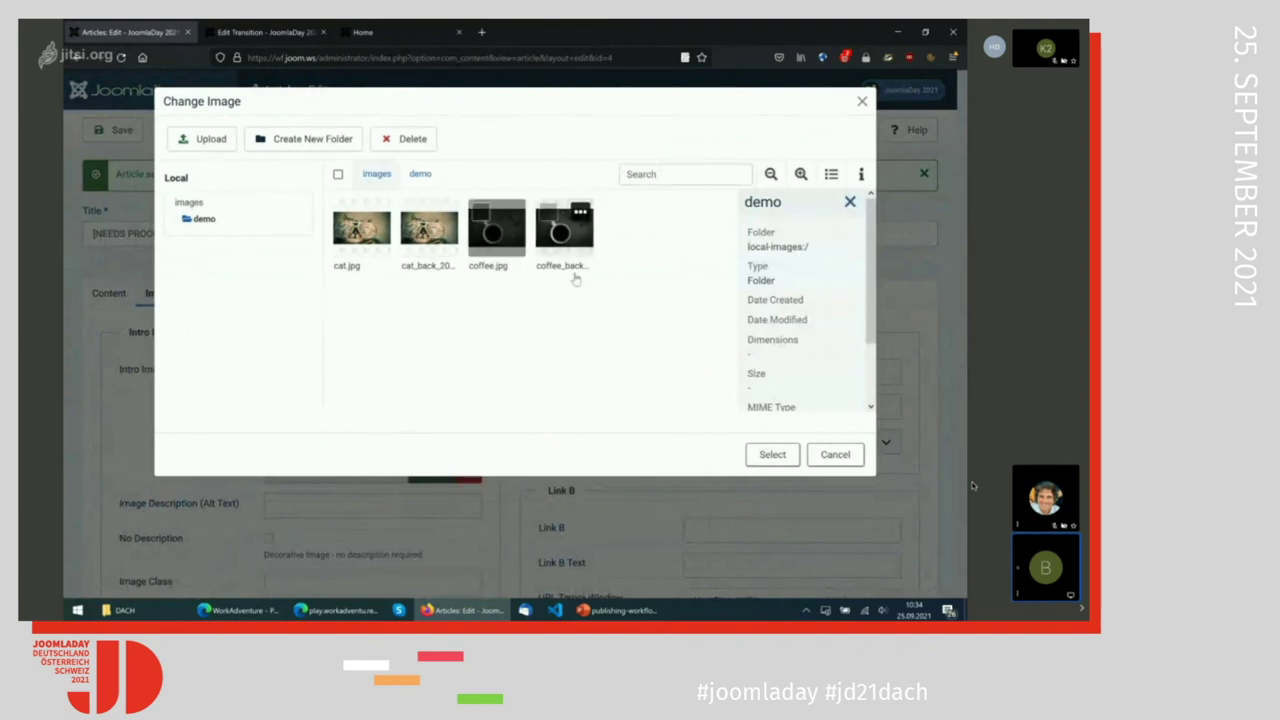
click(829, 454)
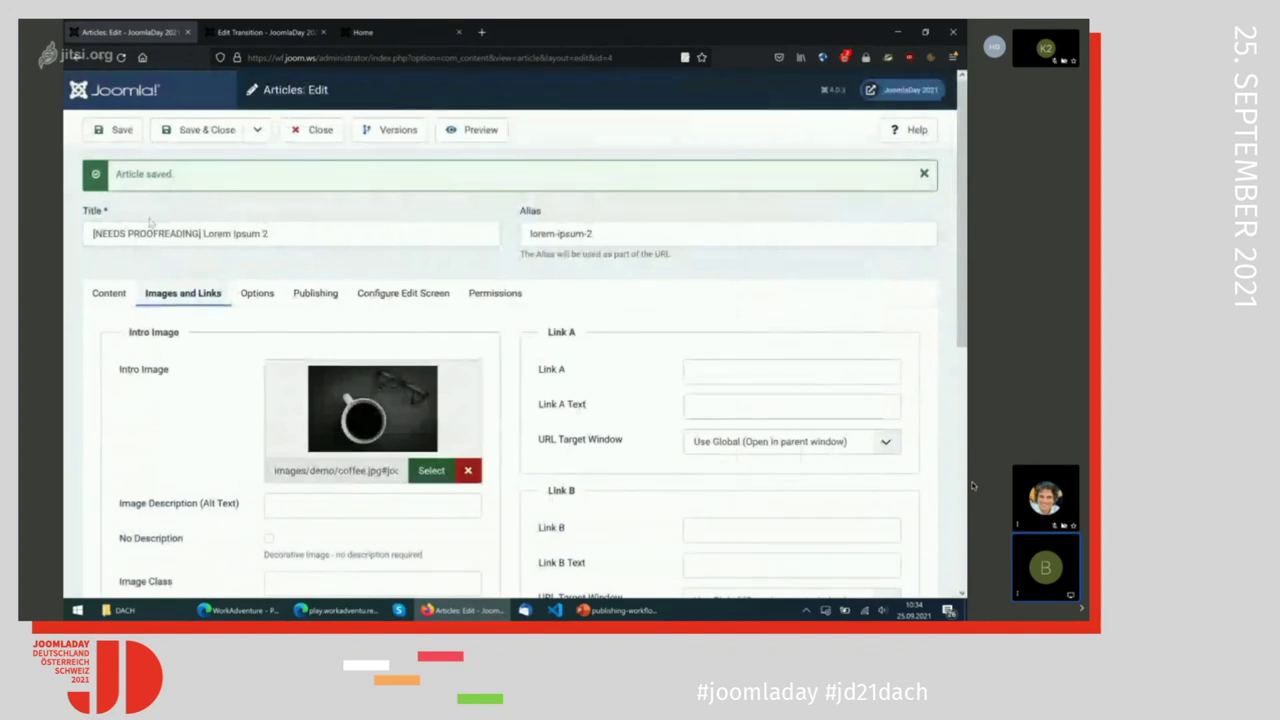
click(104, 292)
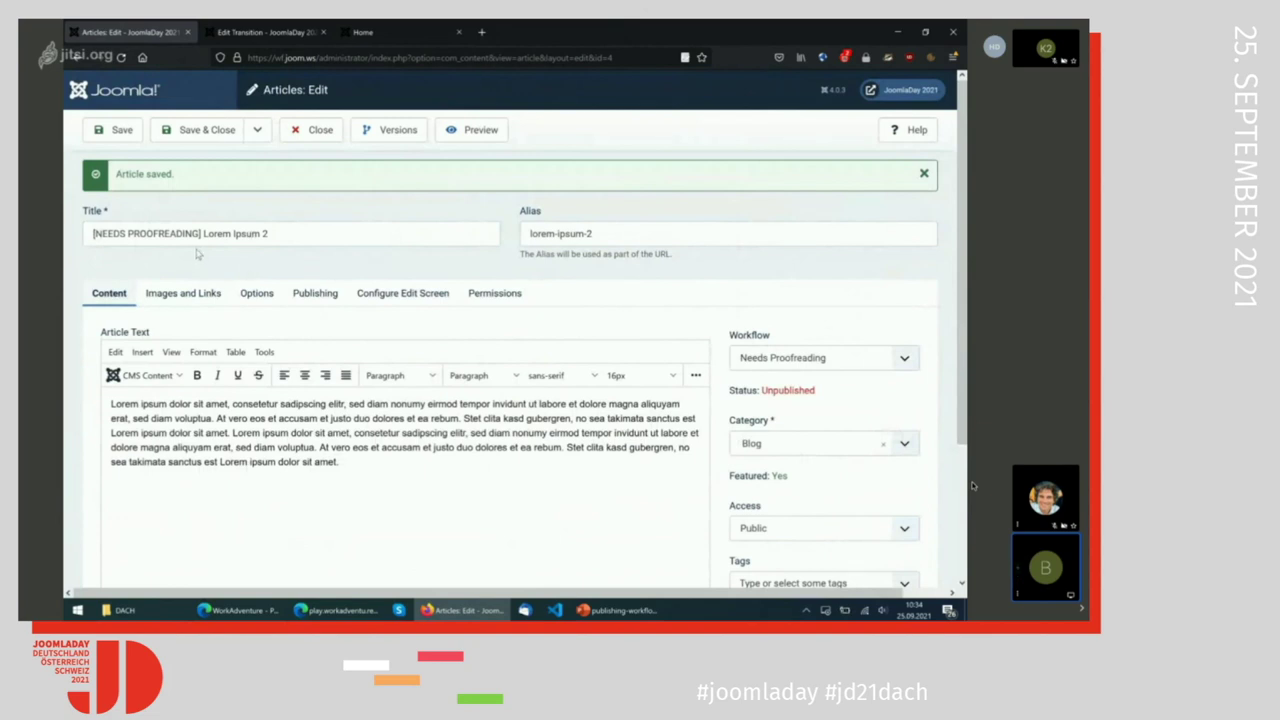
Close the article and apply the Feature & Publish transition to [NEEDS PROOFREADING] Lorem Ipsum 2 from the article list.
click(306, 142)
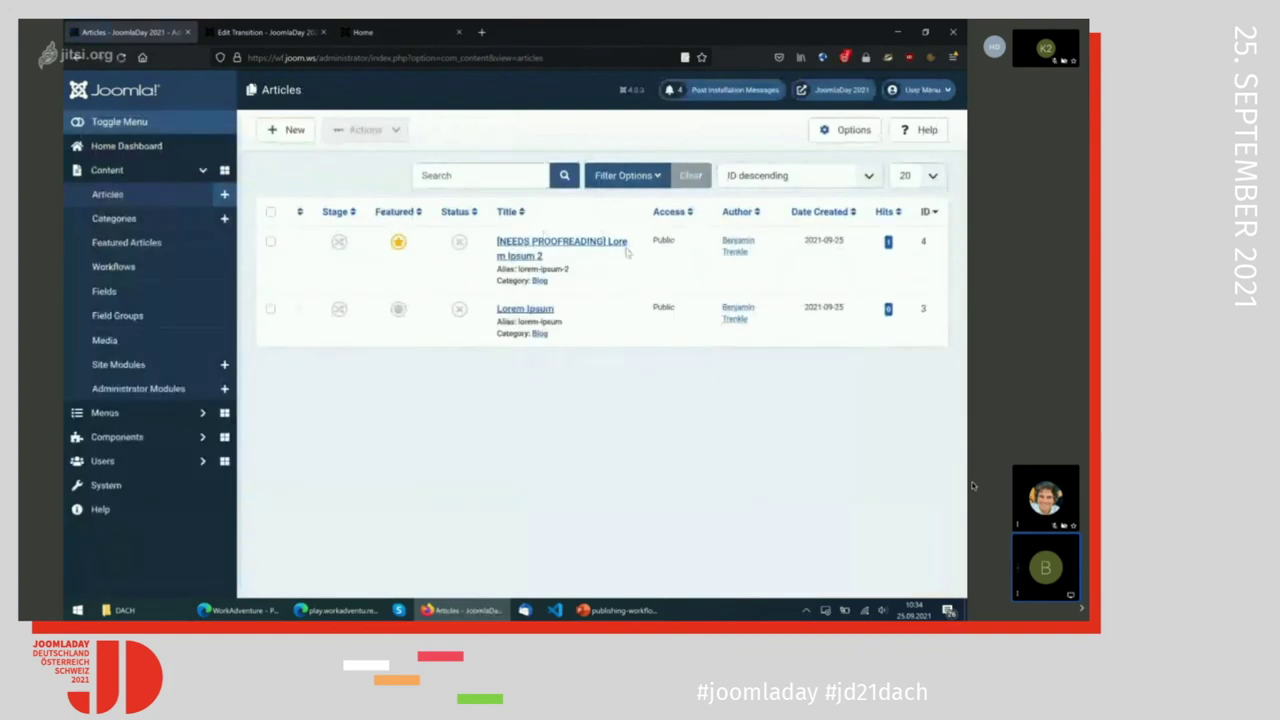
click(339, 243)
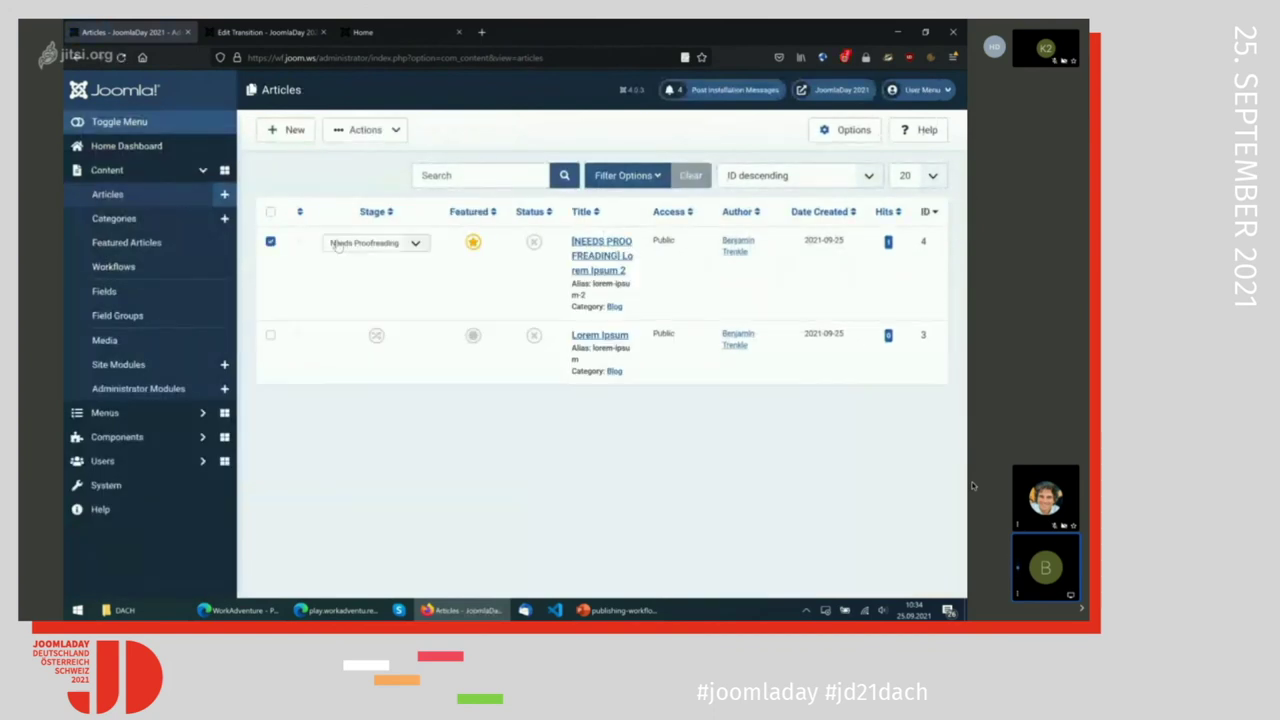
click(376, 246)
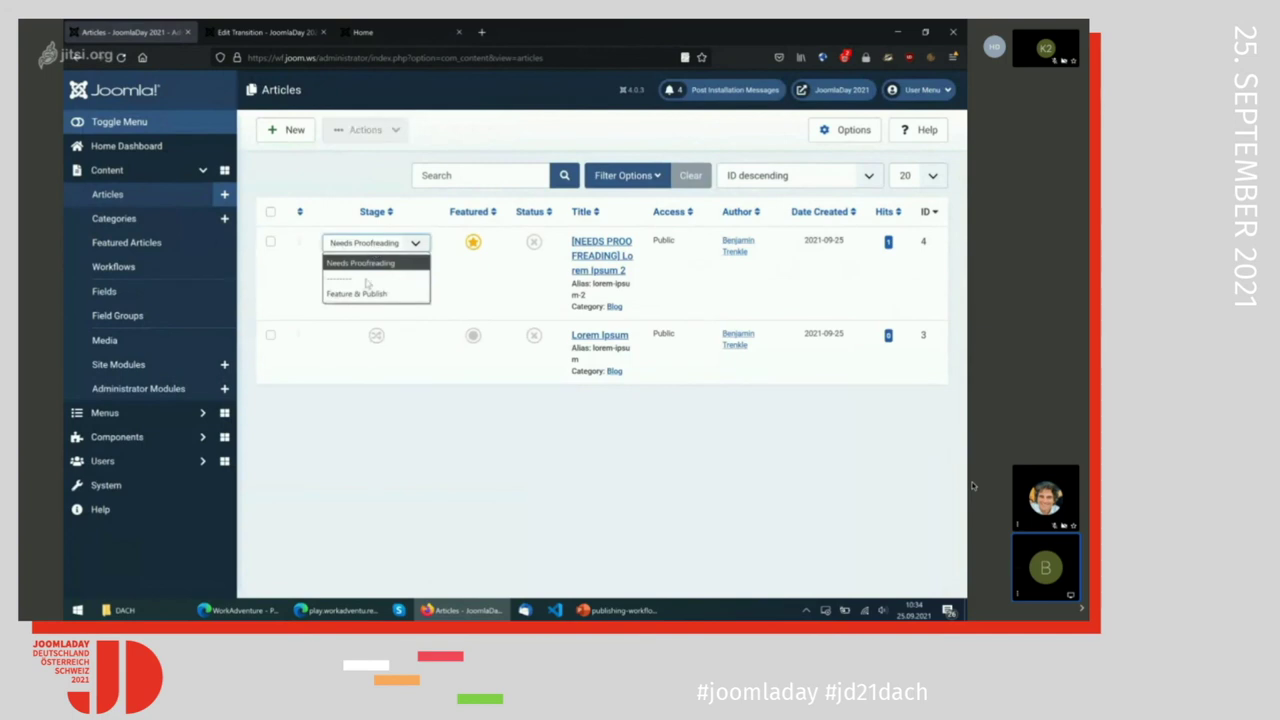
click(362, 294)
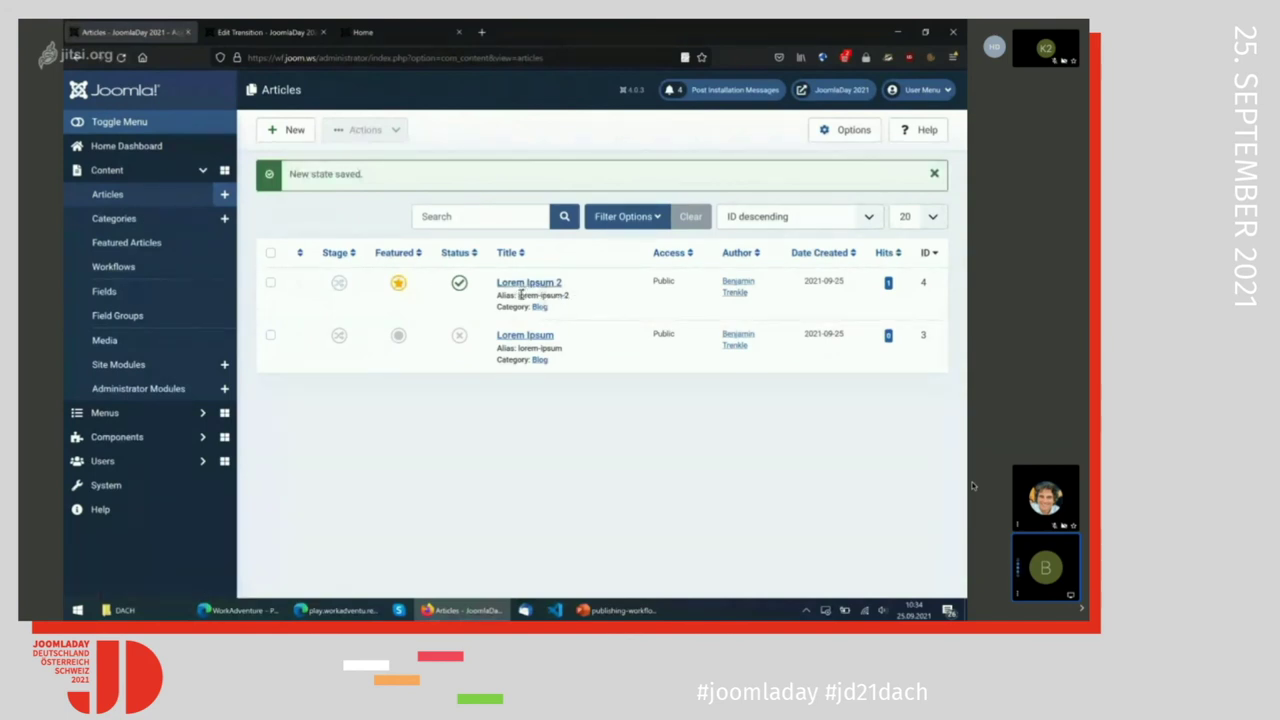
Refresh the site's home page and open the Lorem Ipsum 2 article to view its full image.
click(338, 33)
key(F5)
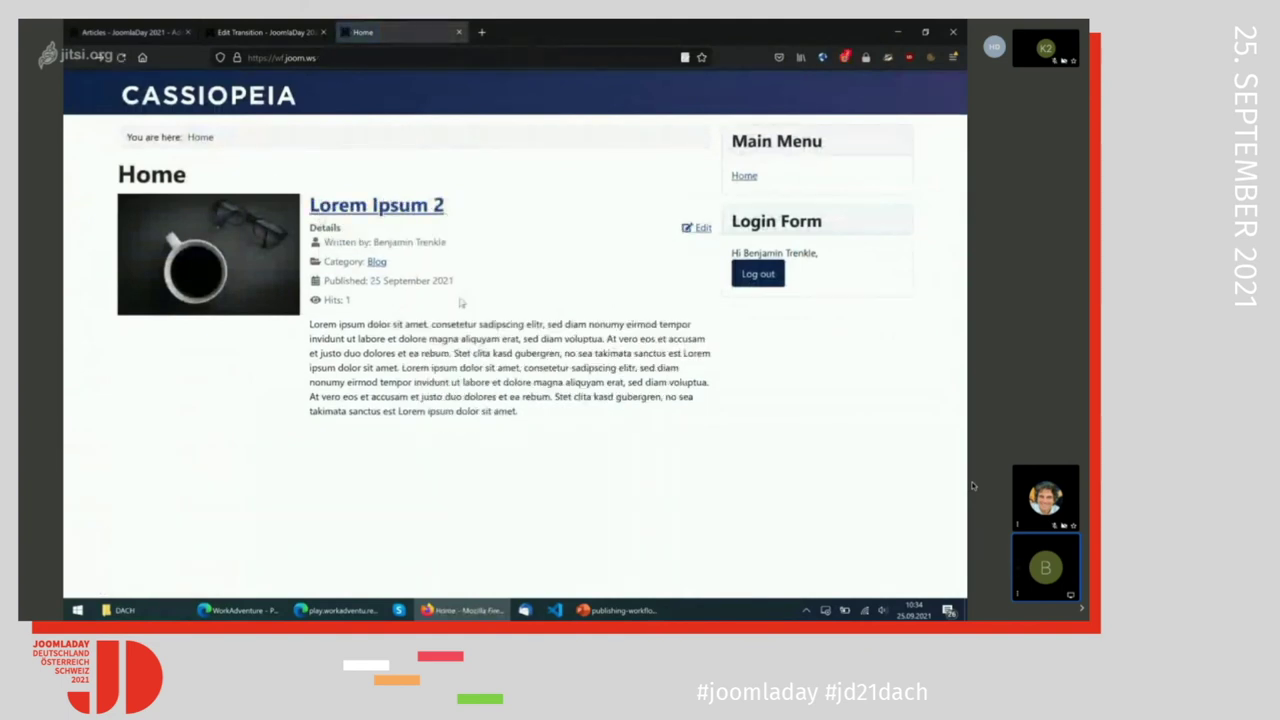
click(380, 210)
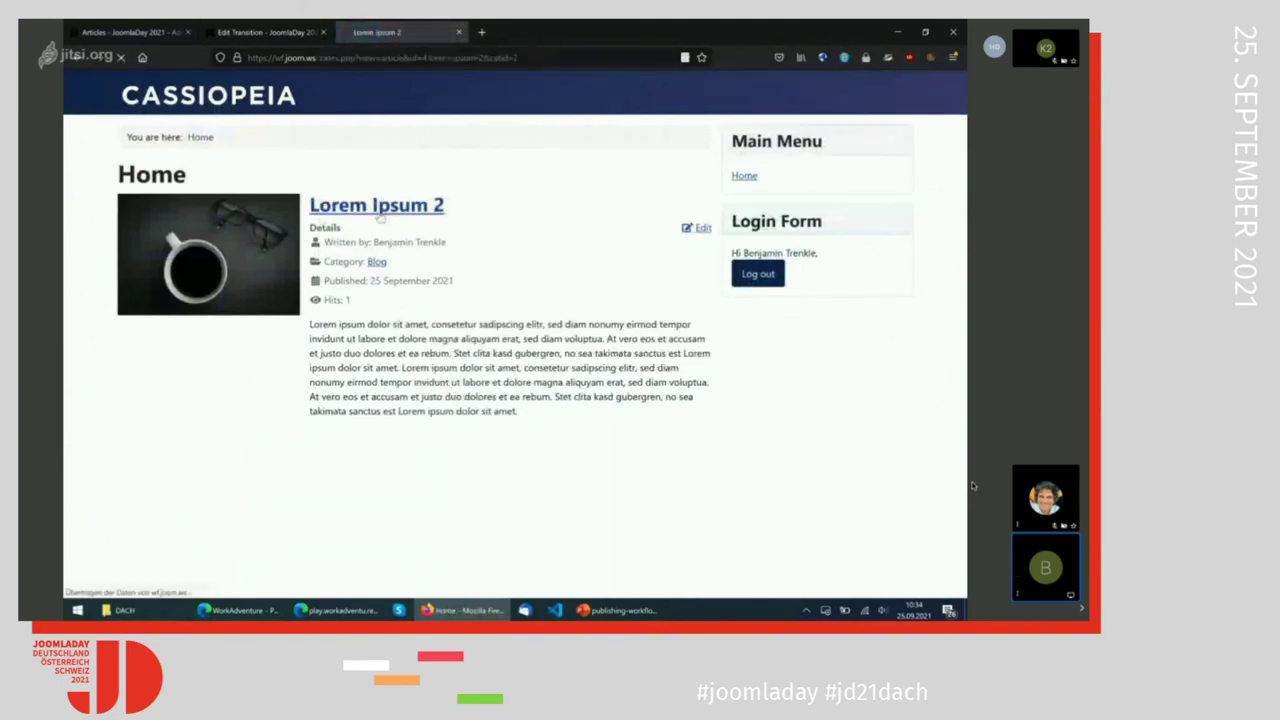
scroll(301, 358, down, 2)
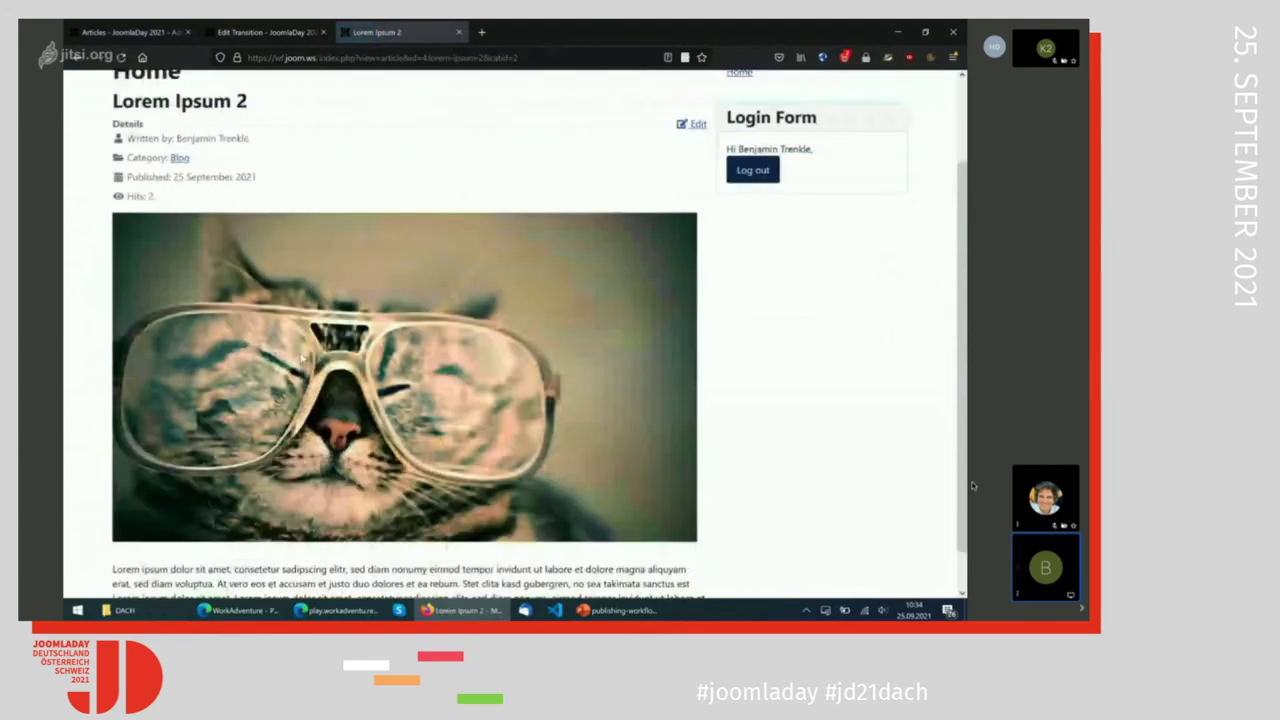
Inspect the article's full image, cat.jpg, at its original size in a separate browser tab and close that tab.
scroll(301, 358, down, 1)
middle_click(301, 340)
click(537, 32)
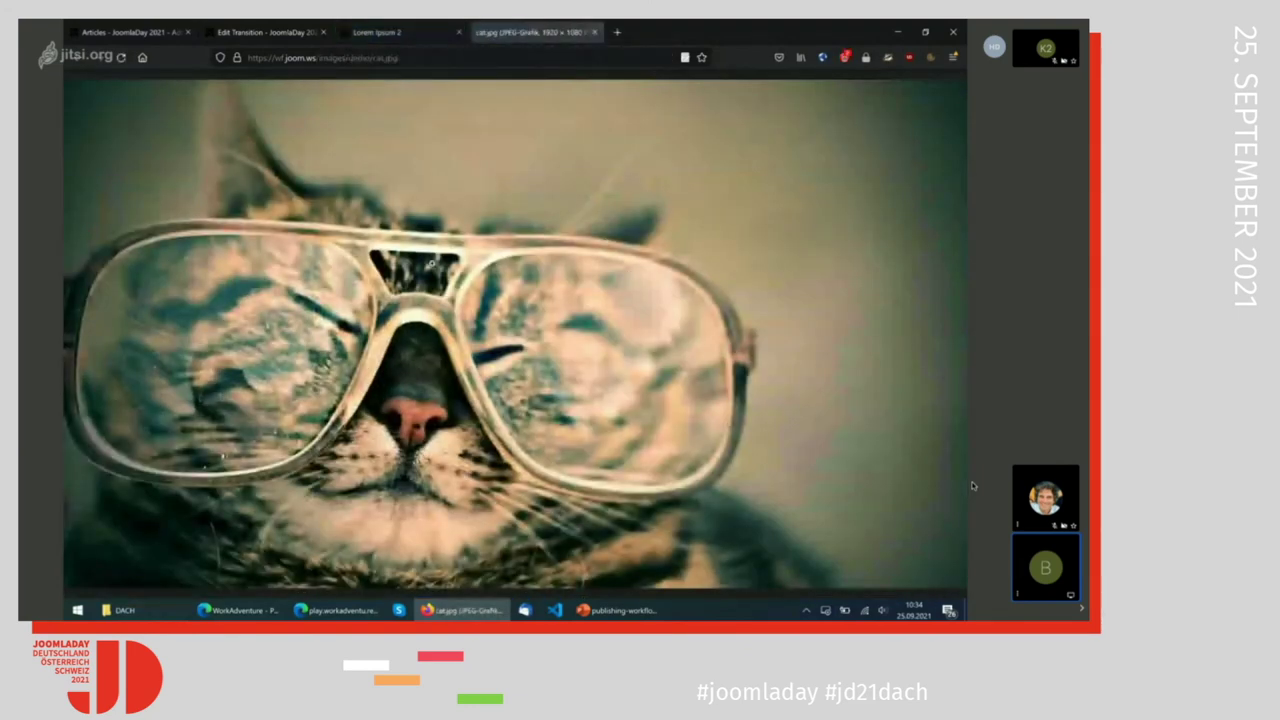
click(431, 263)
click(548, 95)
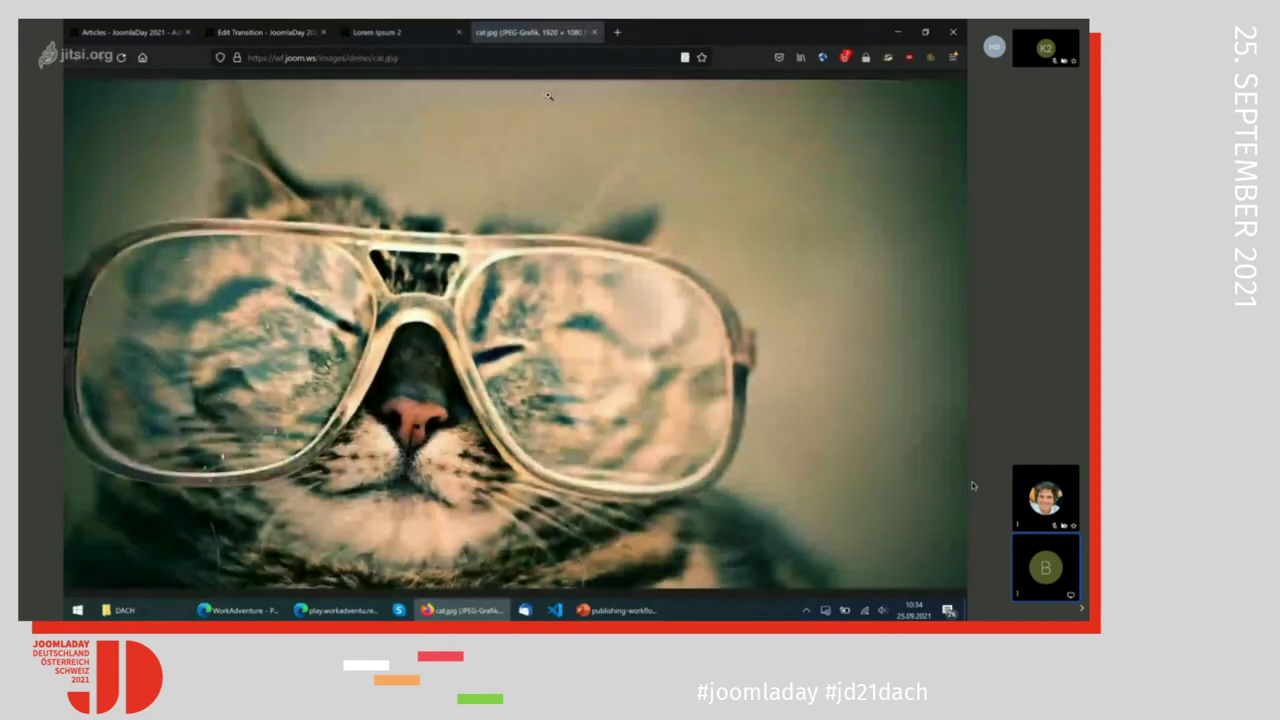
click(596, 34)
View the Blog category page from the article's breadcrumbs and close the site's browser tab.
scroll(361, 280, up, 2)
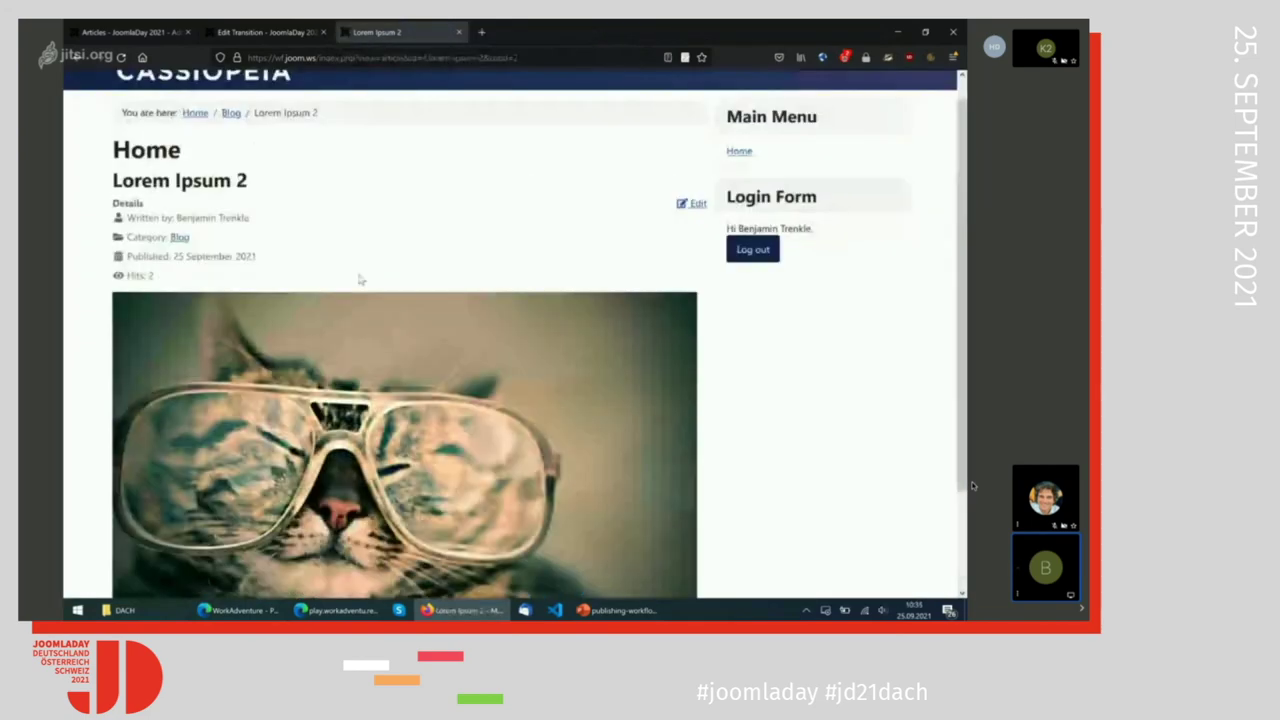
scroll(361, 280, up, 1)
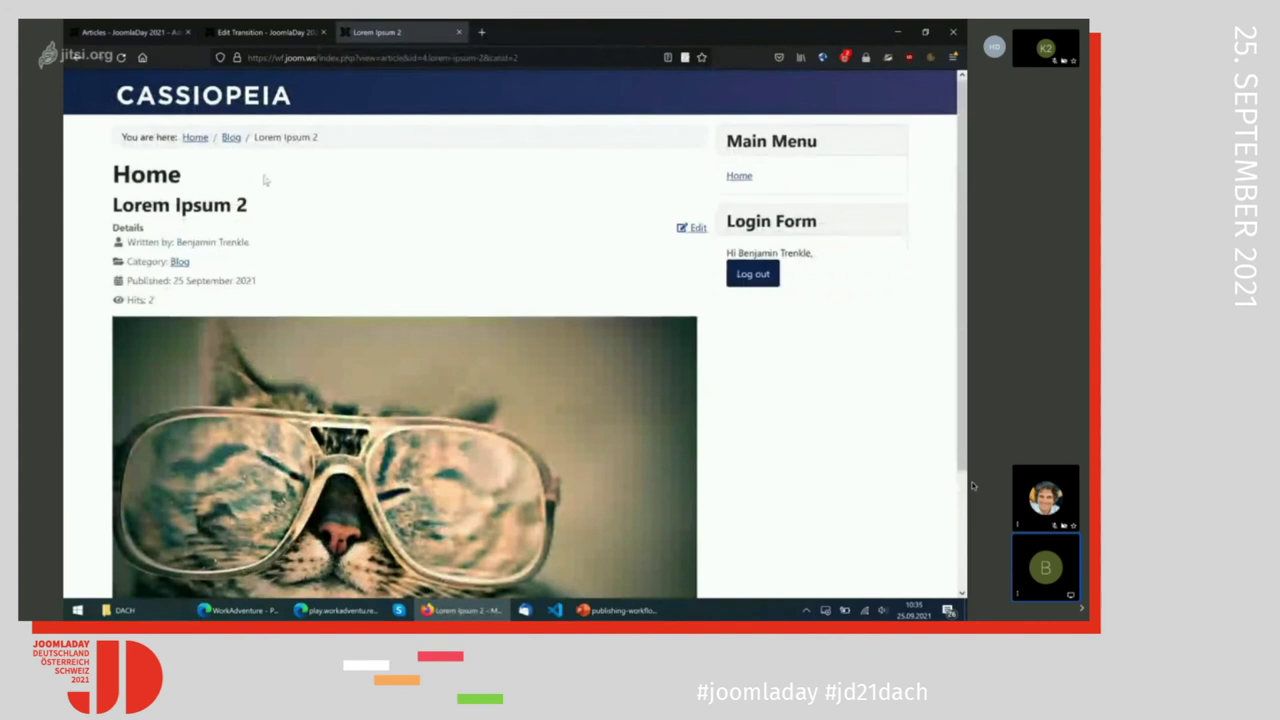
click(231, 139)
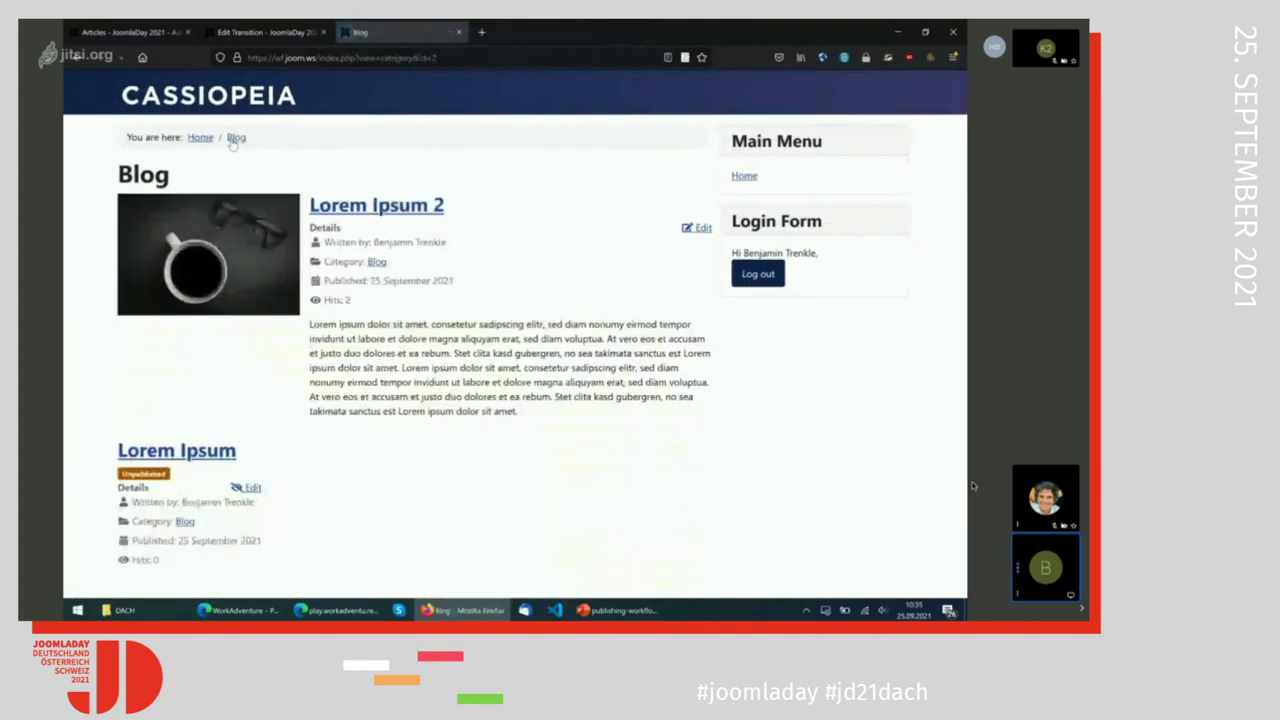
click(457, 33)
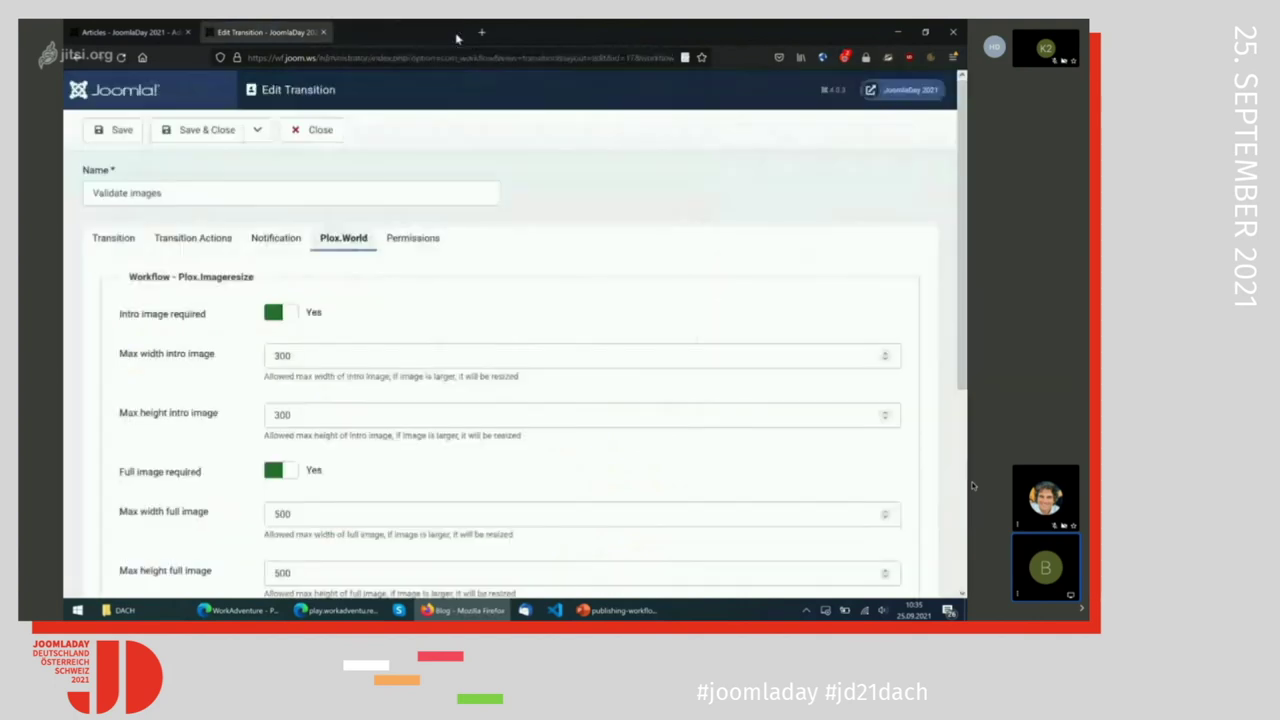
Review the Plox.Imageresize and Plox.Replacer settings of the Validate images transition and close it without saving.
scroll(296, 346, down, 1)
scroll(296, 346, down, 3)
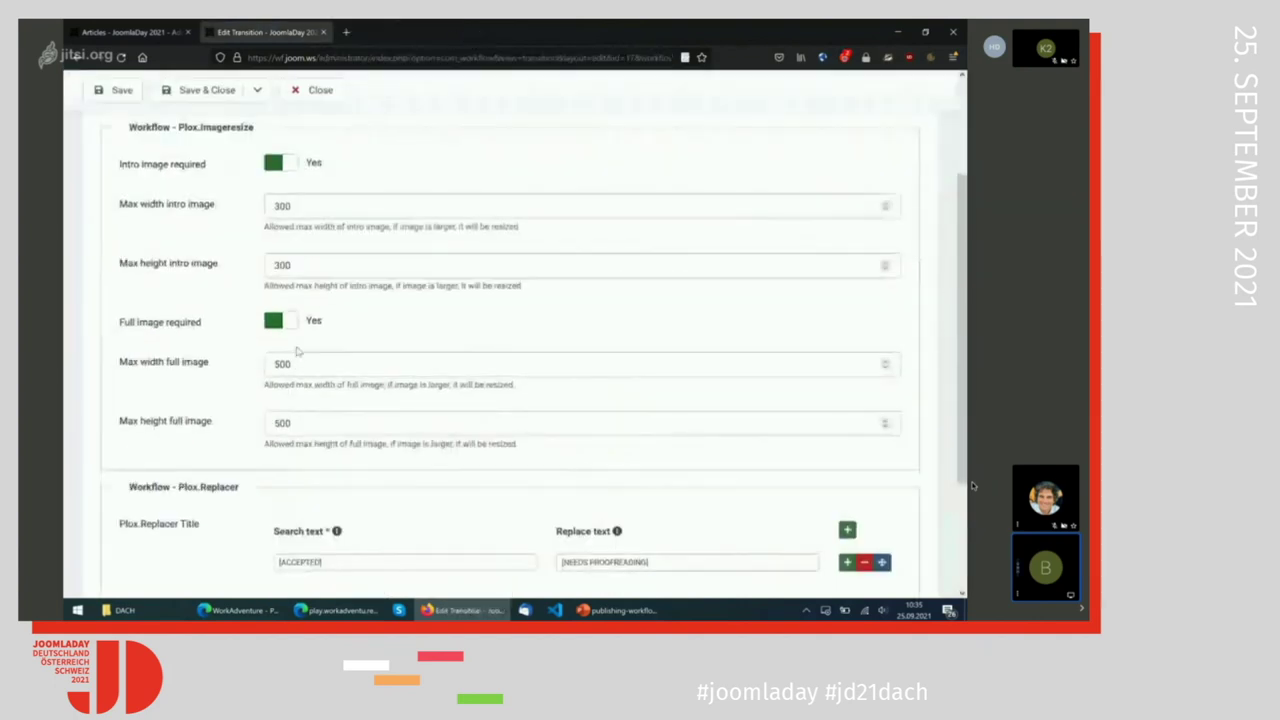
scroll(296, 346, up, 4)
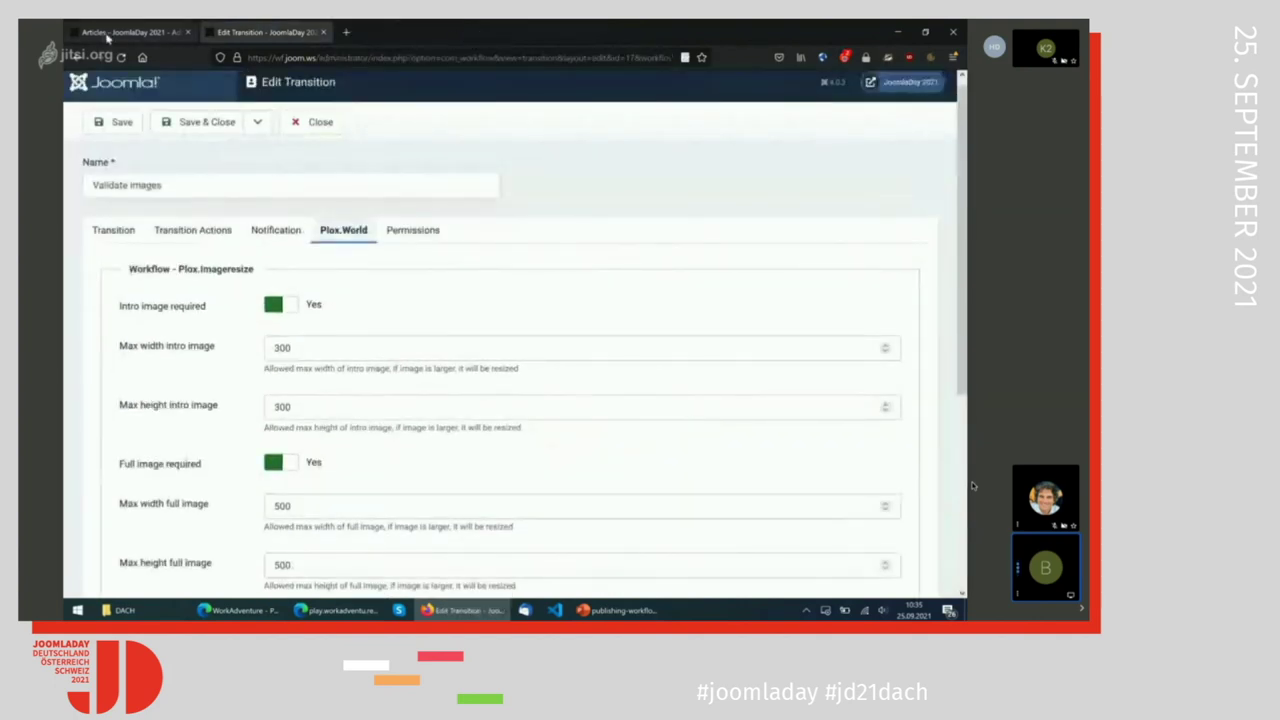
click(307, 120)
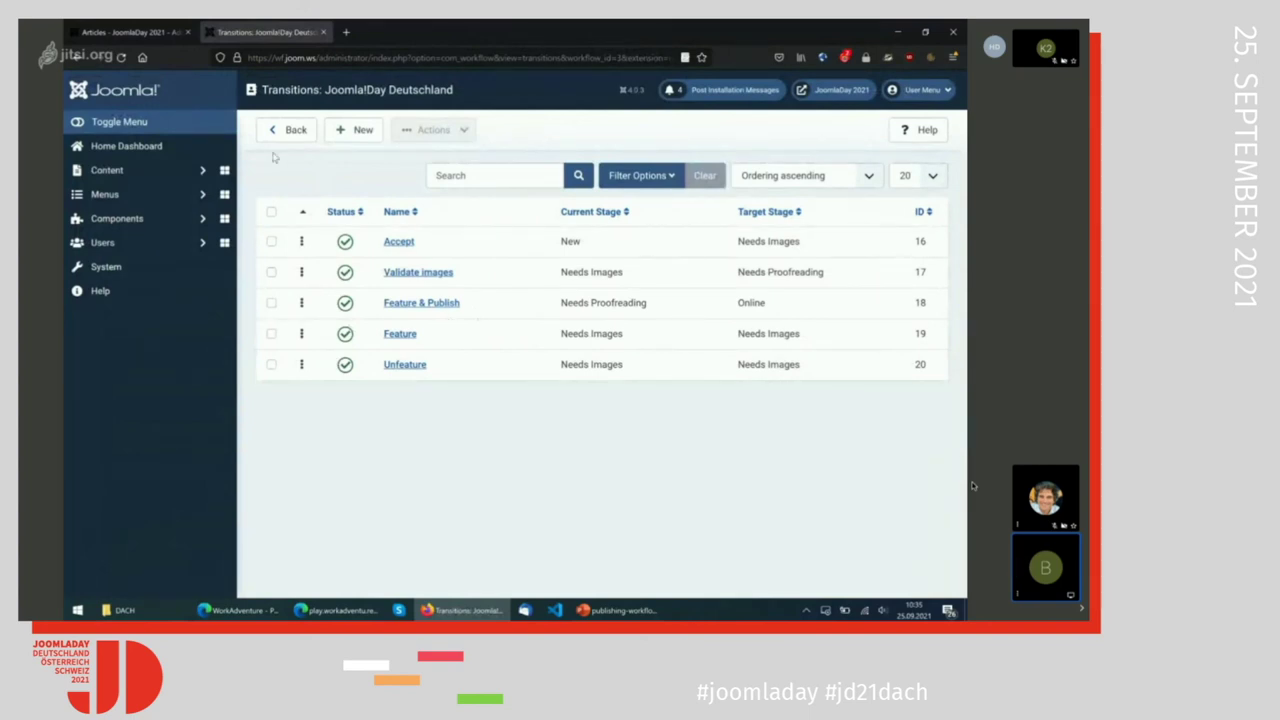
Switch to the PowerPoint presentation, start the slide show from the Workflow slide and advance to the Fragen? slide.
key(ctrl+shift+Tab)
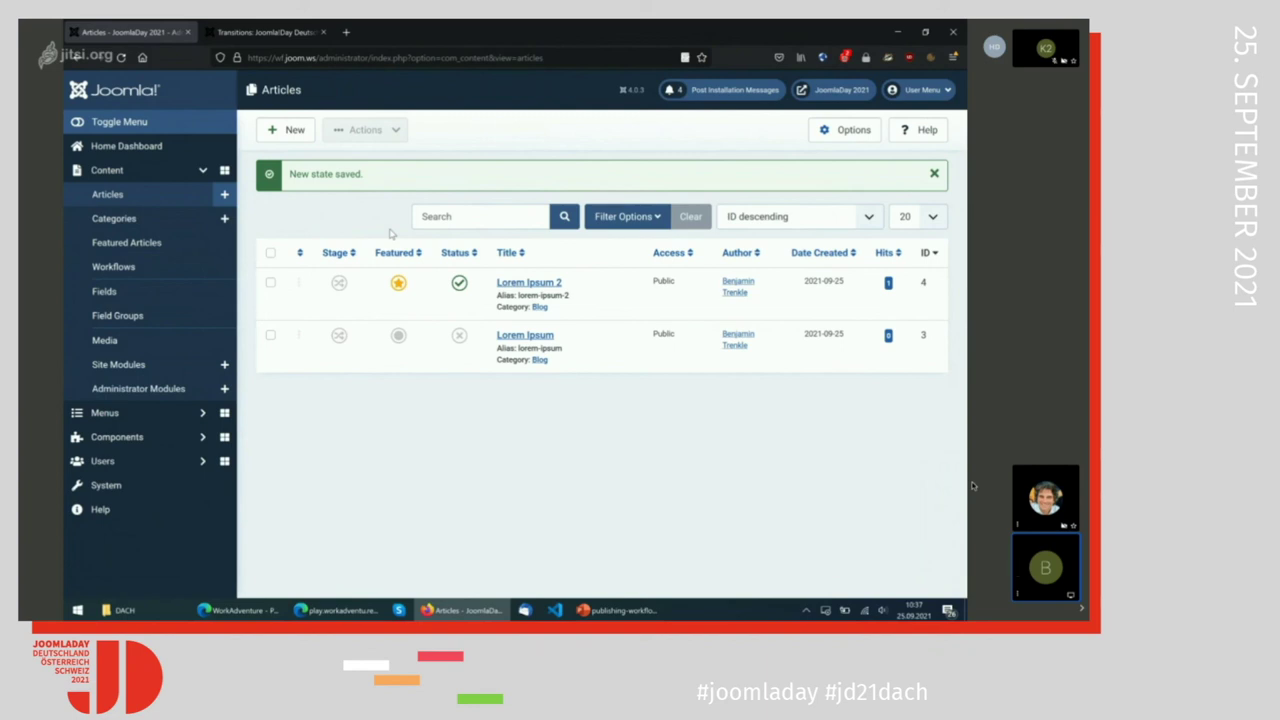
click(617, 610)
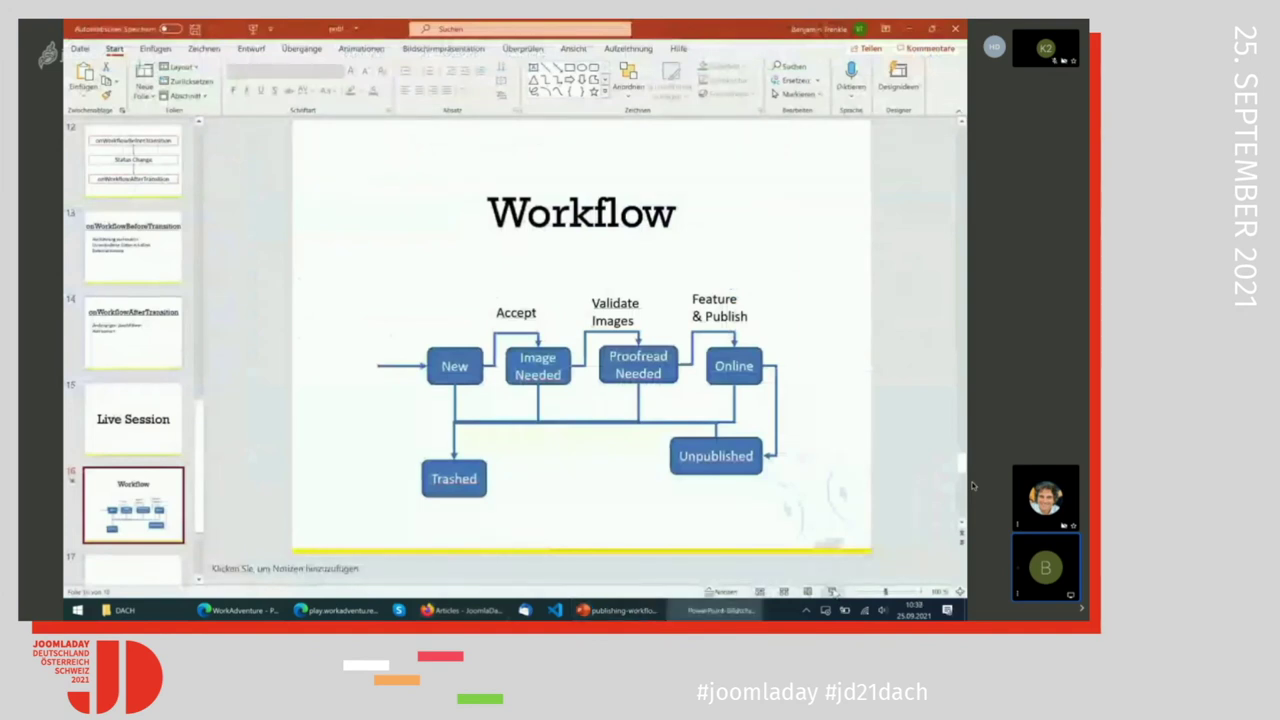
click(831, 592)
key(Right)
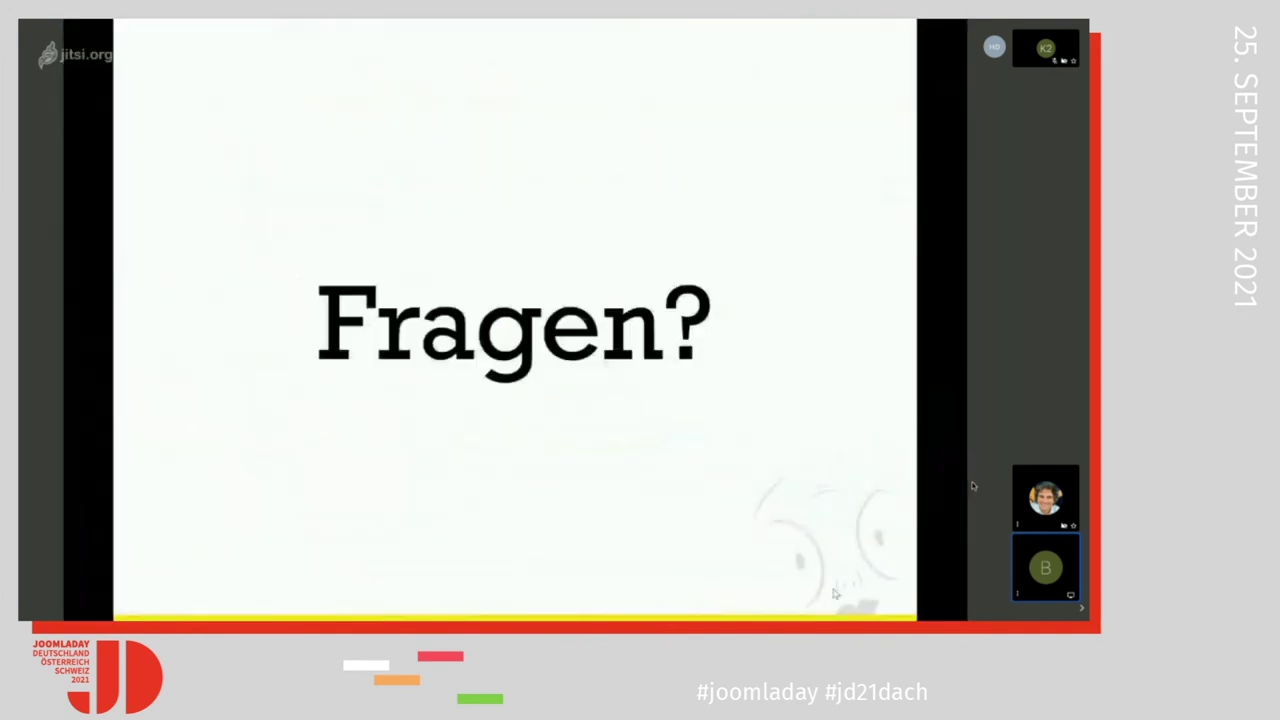